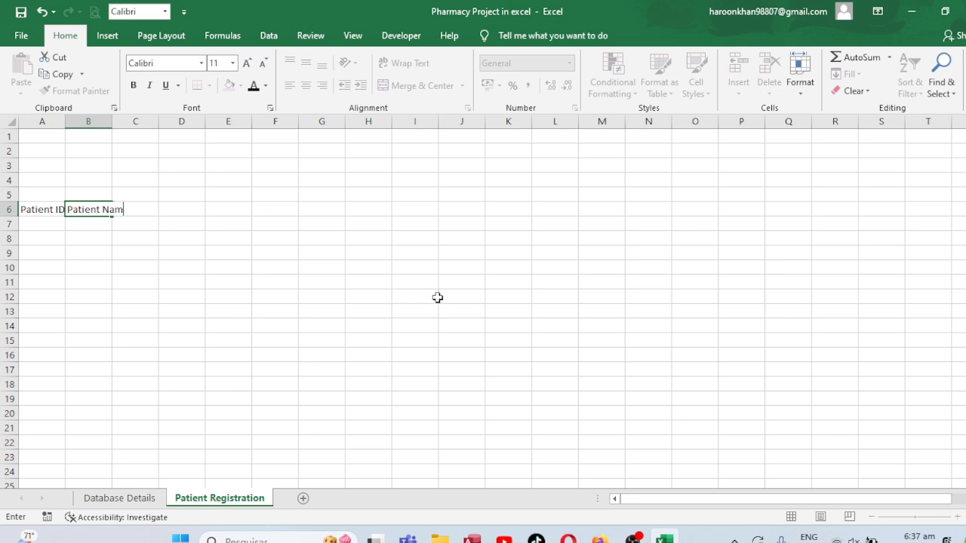
Complete the Patient Name heading in row 6 and add the headings Address, Age and Gender in C6 to E6.
key("Tab")
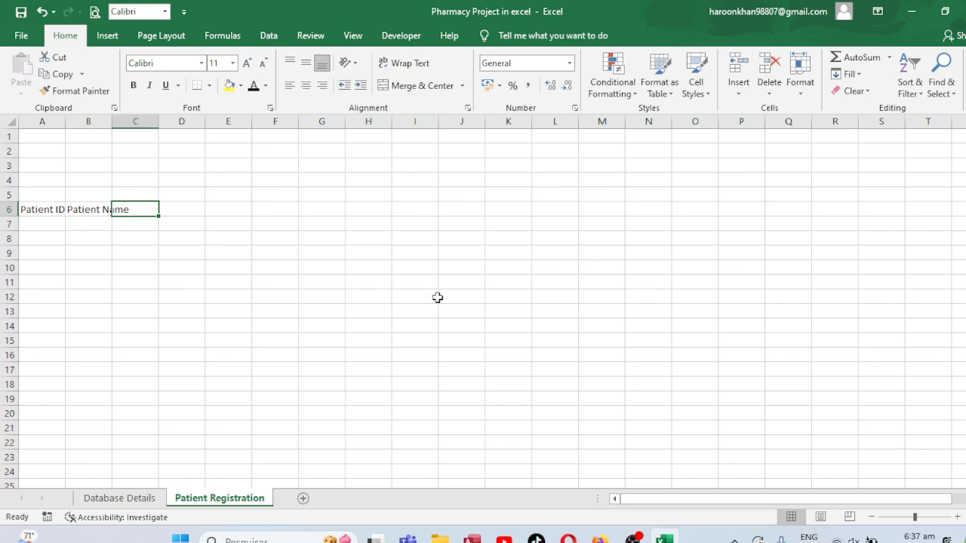
type("Address")
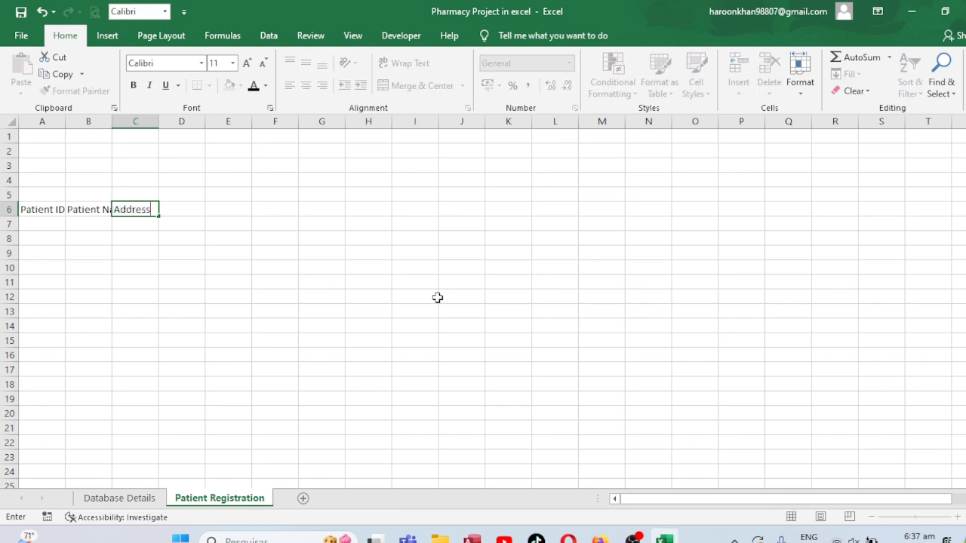
key("Tab")
type("A")
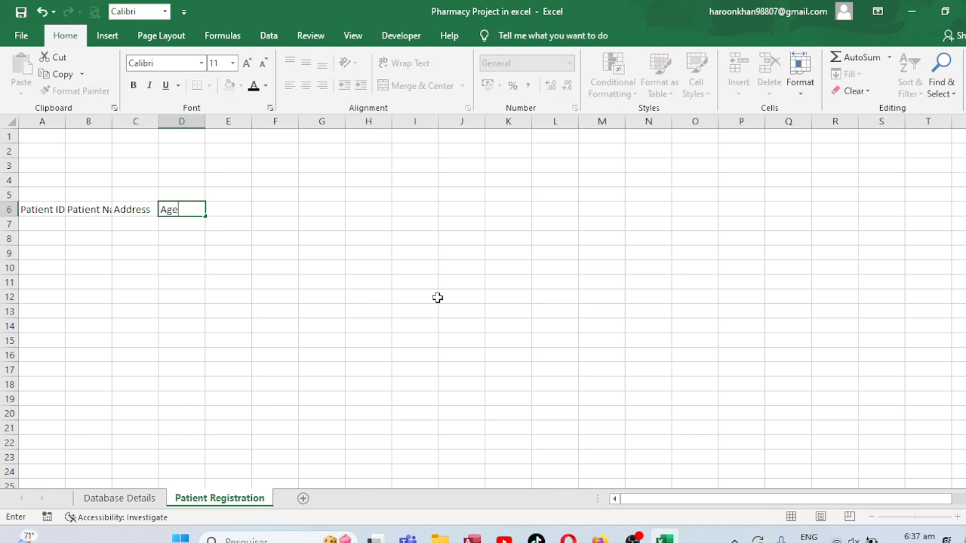
key("Tab")
type("G")
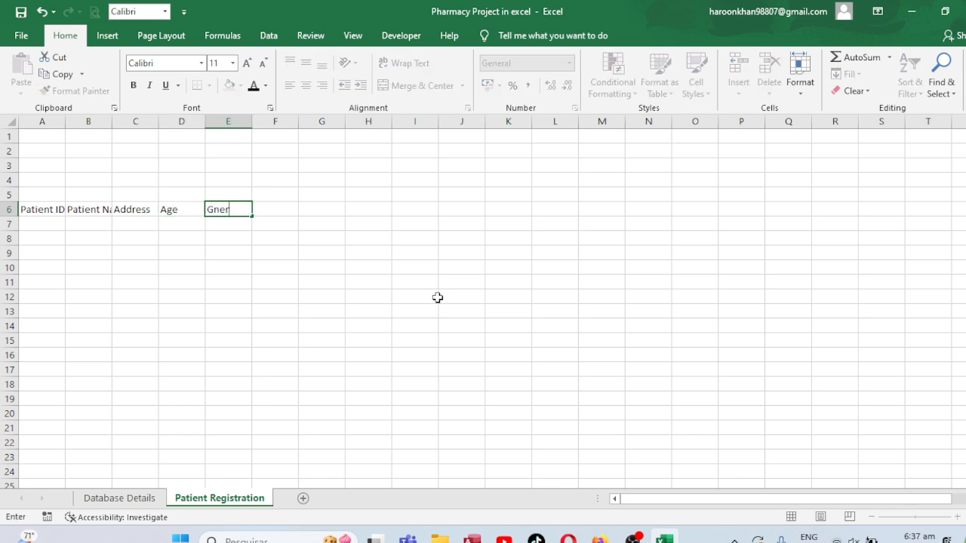
key("Tab")
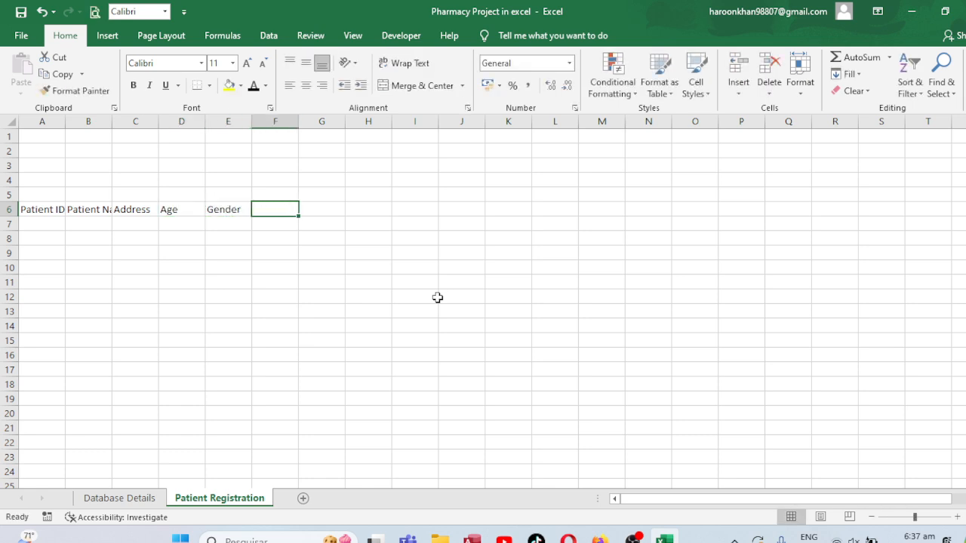
Add the headings Blood Group, Mobilbe No, Problem and Marital Status in cells F6 to I6.
type("b")
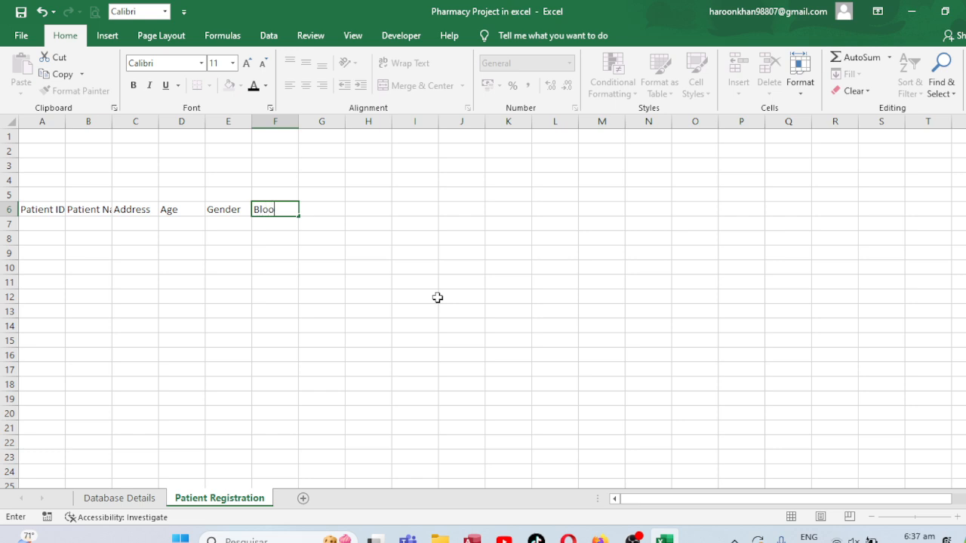
key("Tab")
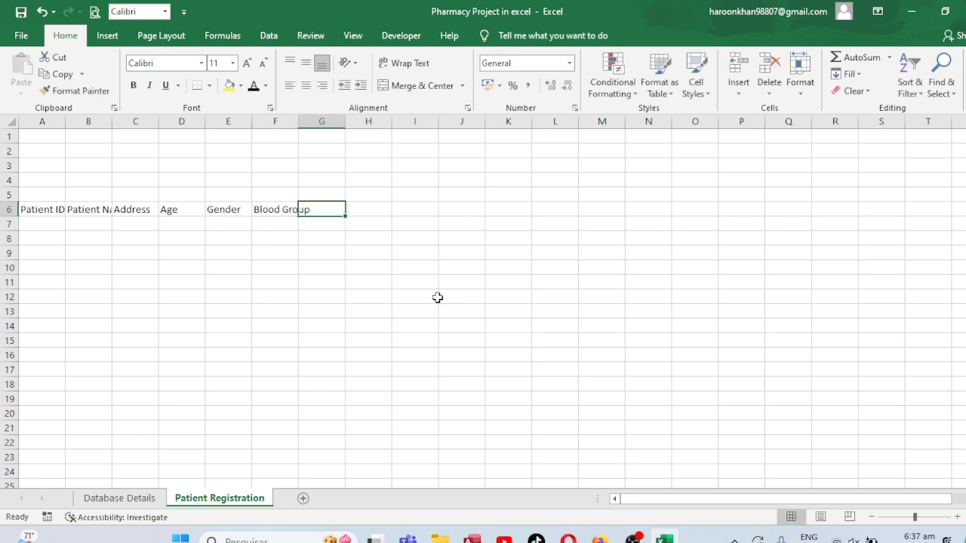
type("Mobilbe No")
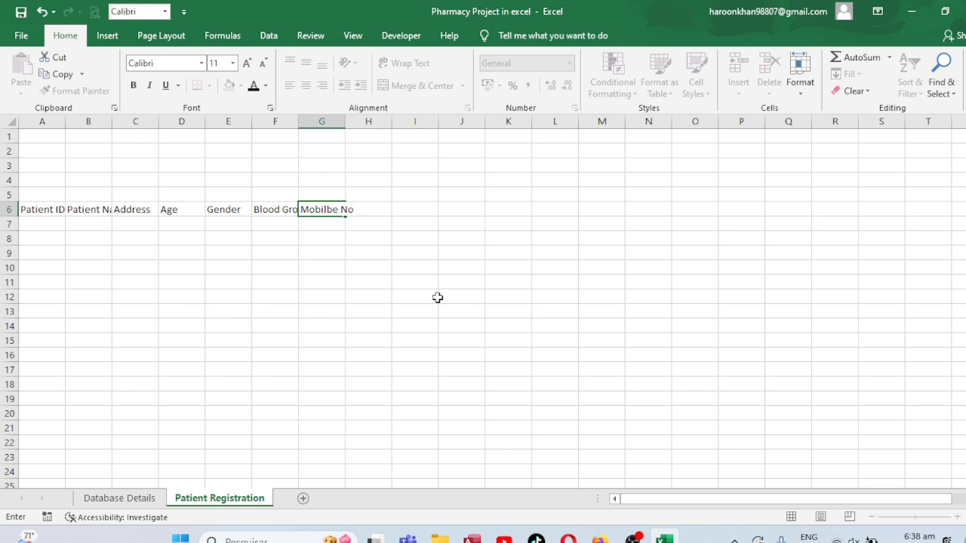
key("Tab")
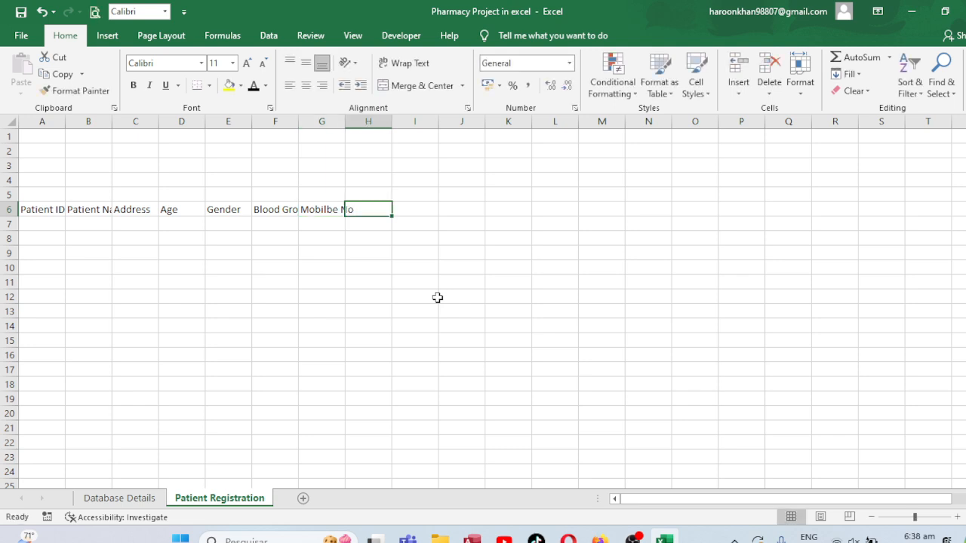
type("Problem")
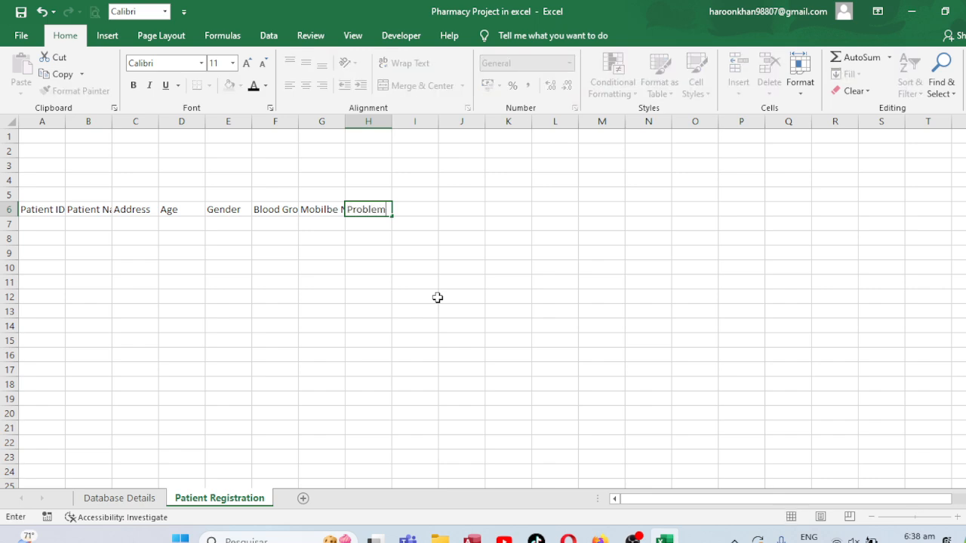
key("Tab")
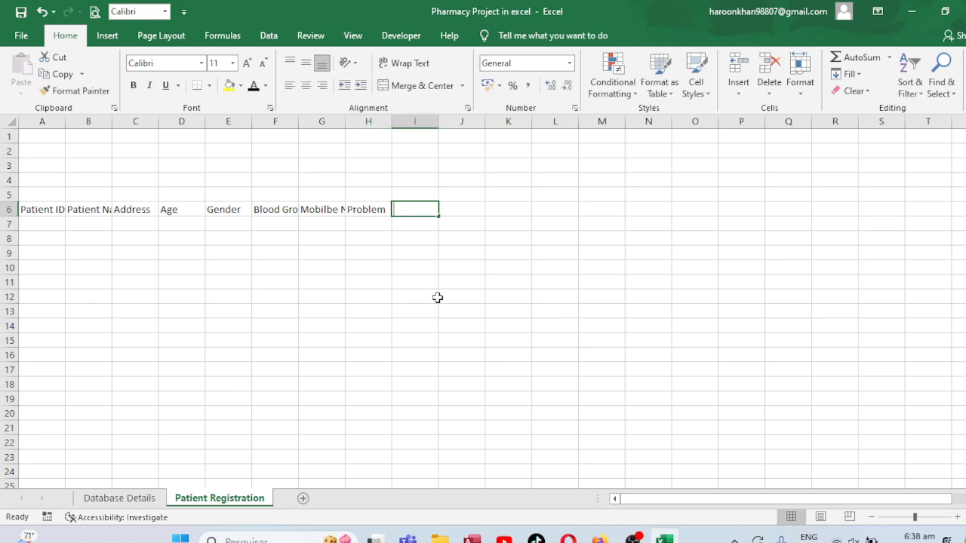
type("Marital Status")
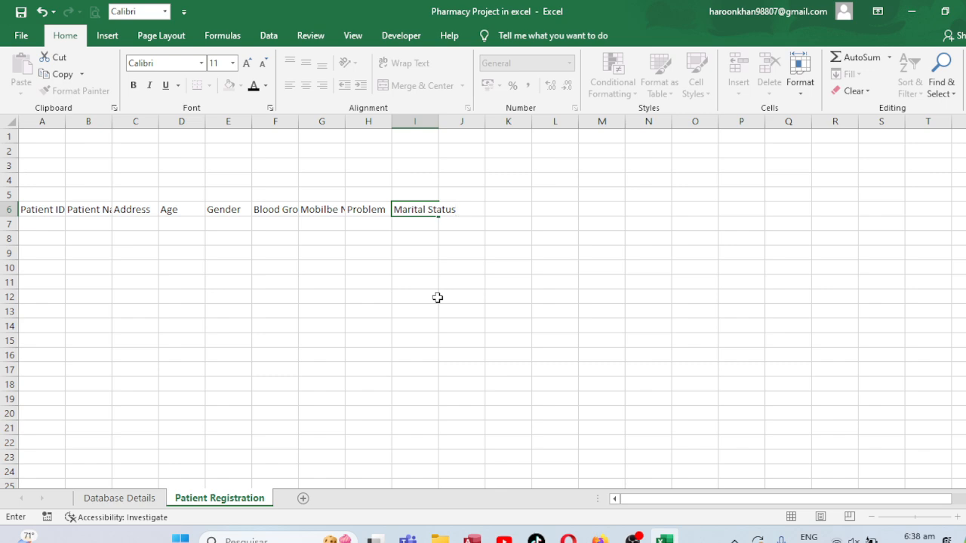
key("ctrl+Return")
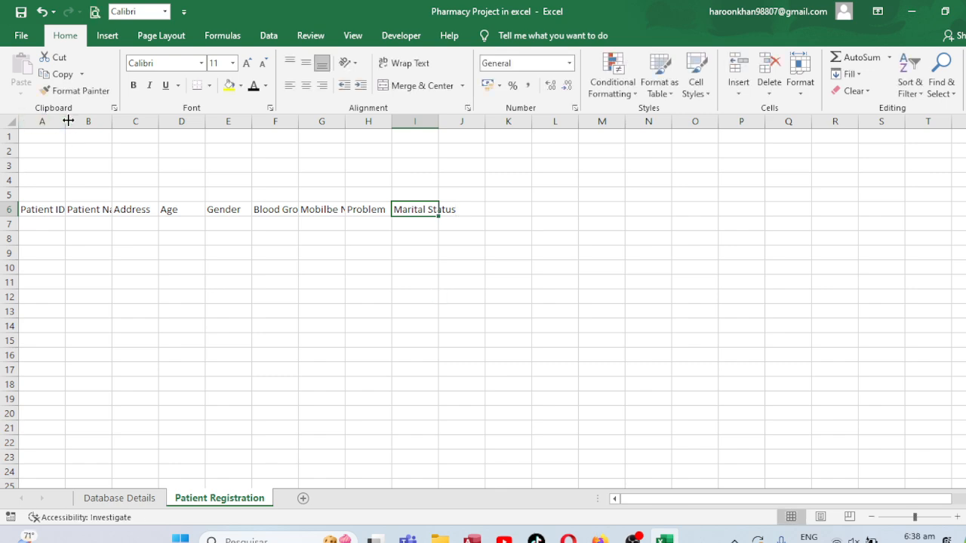
AutoFit the widths of the Patient ID and Patient Name columns.
double_click(68, 120)
left_click(110, 119)
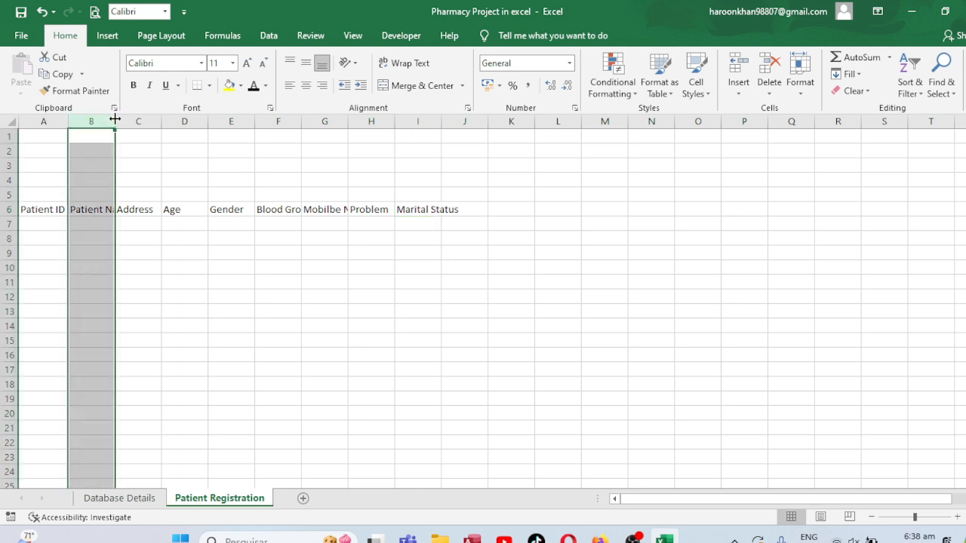
double_click(115, 121)
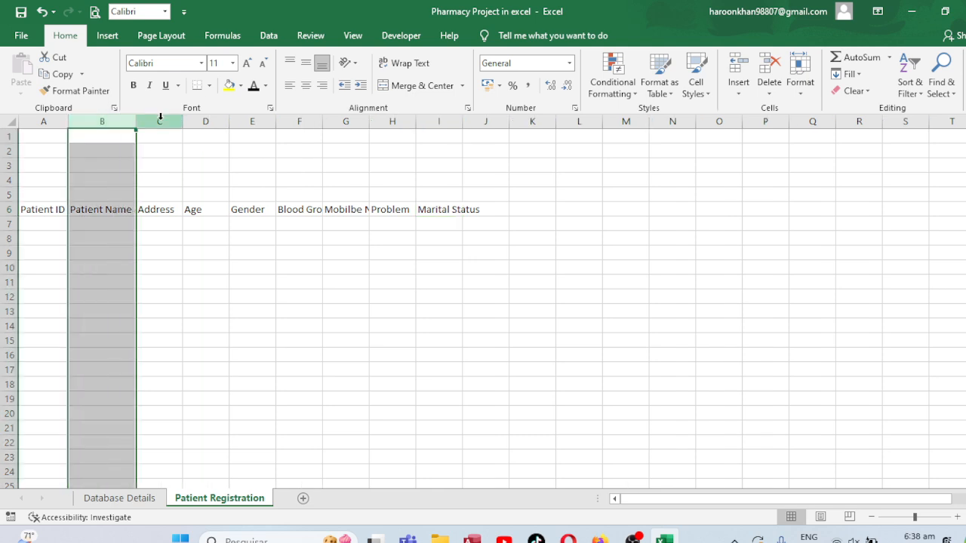
Make row 1 taller and turn A1:I1 into a merged, centered banner with a light gray fill.
left_click(12, 136)
left_click_drag(11, 143, 437, 119)
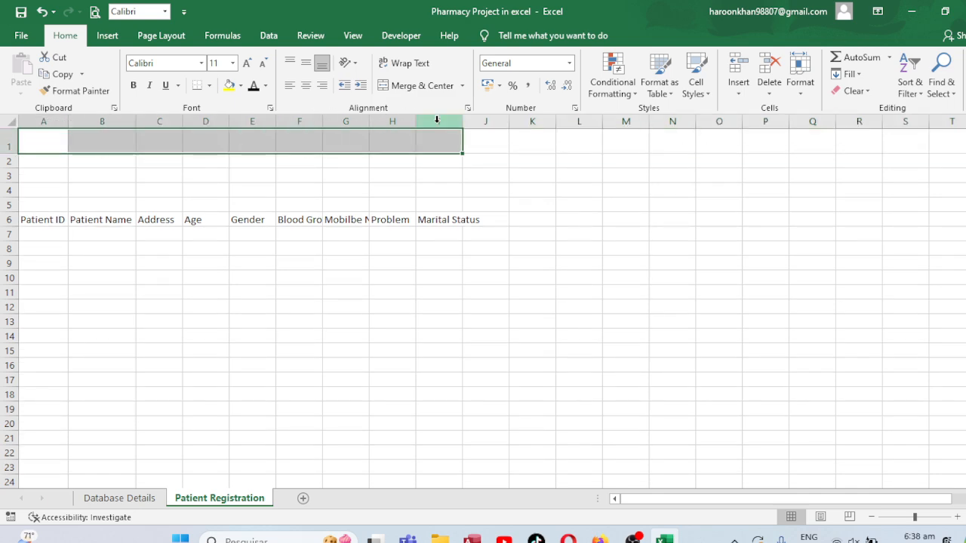
left_click(394, 89)
left_click(241, 85)
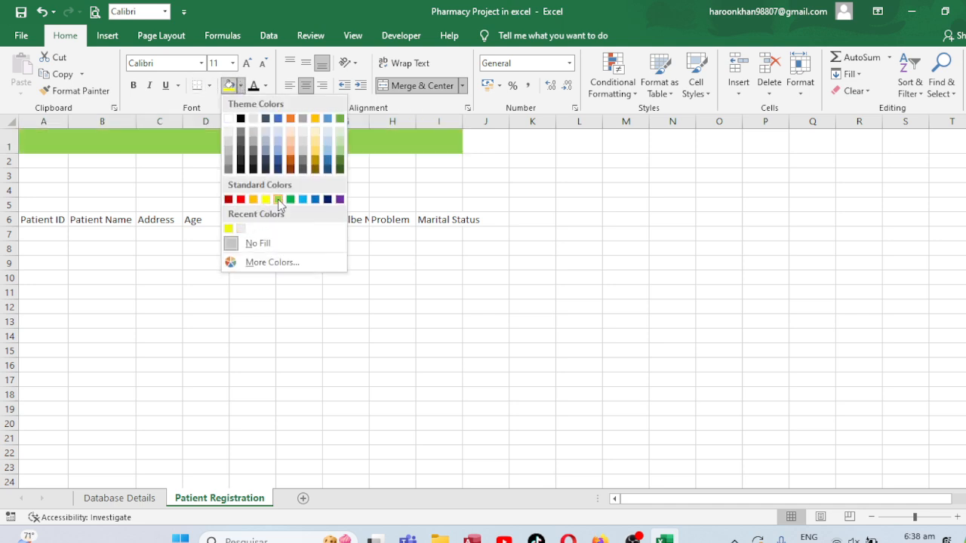
left_click(239, 228)
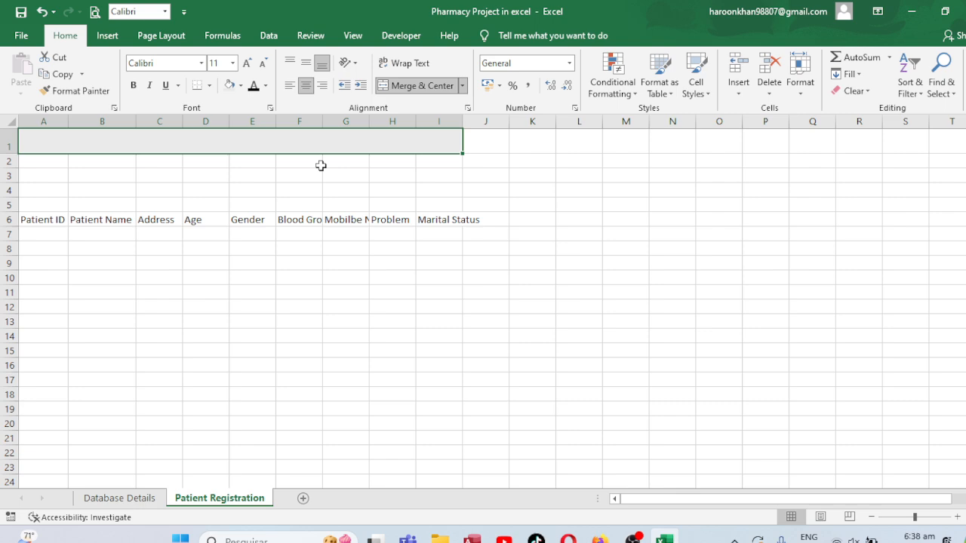
Enter the title Patient Registration in the merged banner and align it to the vertical middle.
type("P")
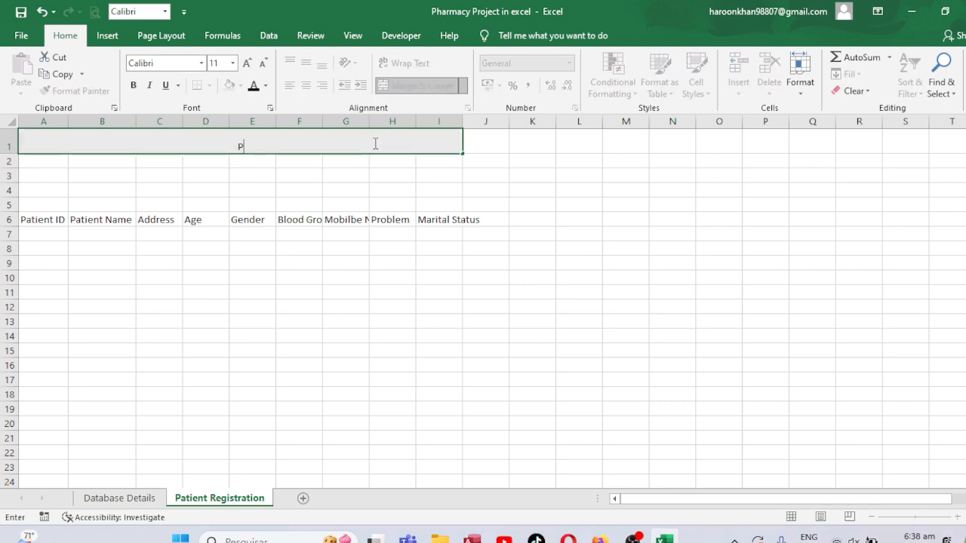
type("atine")
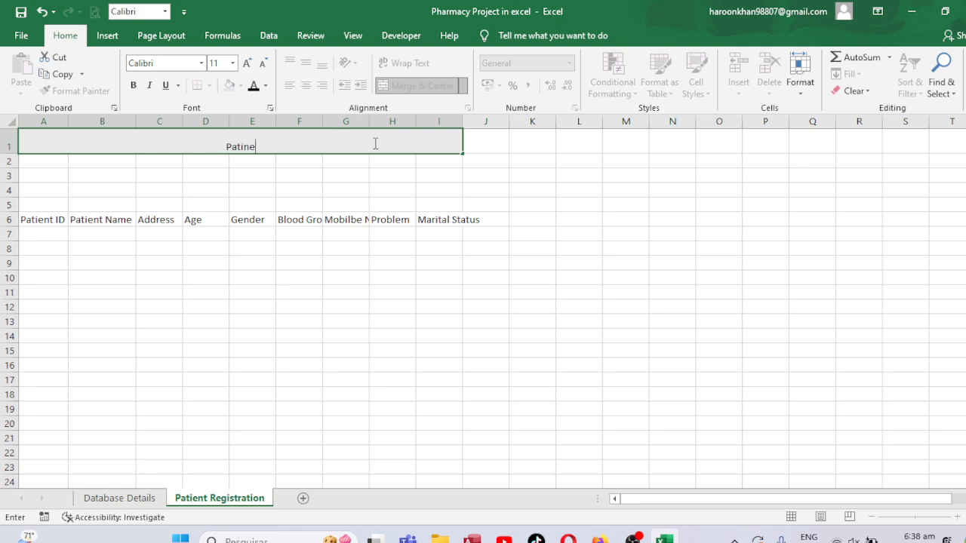
key("BackSpace")
type("ent Registration")
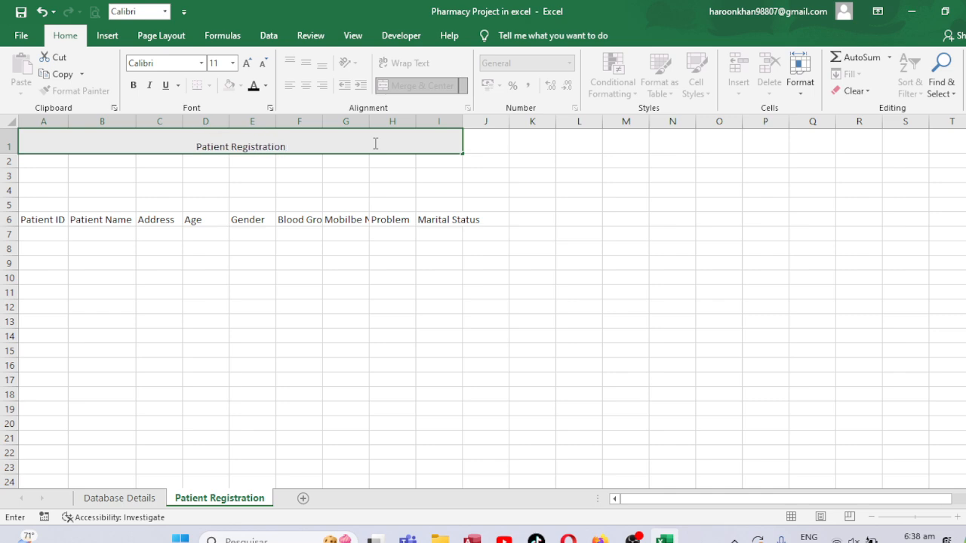
left_click(375, 143)
left_click(301, 67)
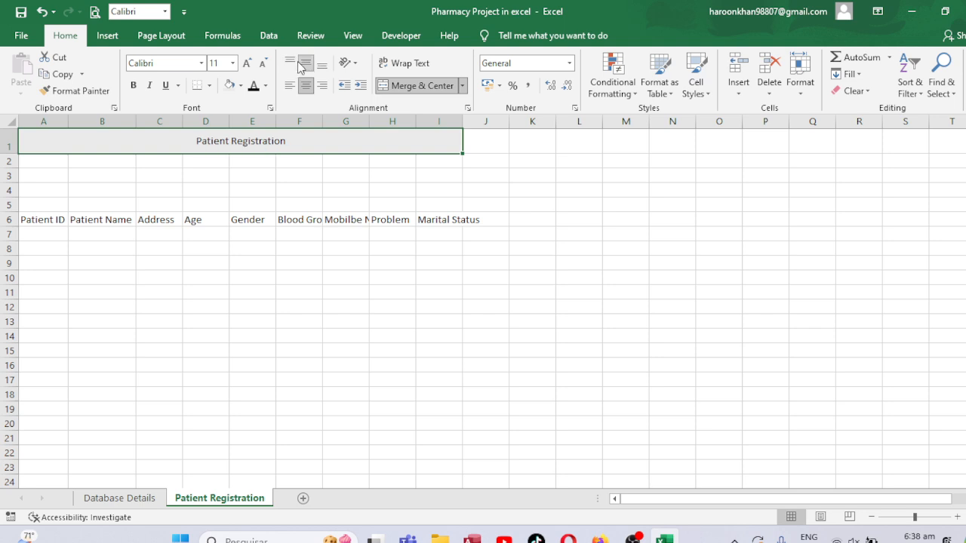
Enlarge the title's font size to 20 and increase the height of row 1.
left_click(247, 63)
left_click(247, 62)
left_click(246, 62)
left_click(247, 63)
left_click(247, 63)
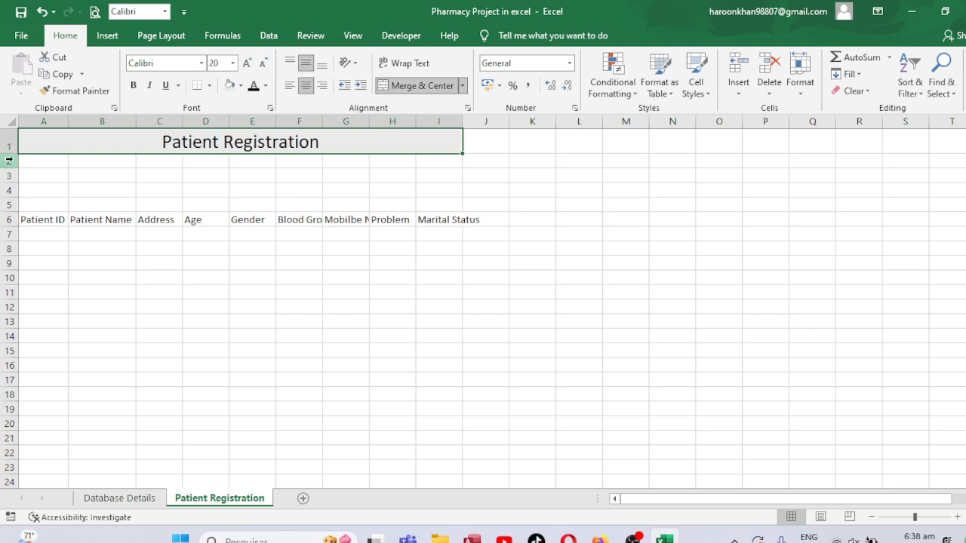
left_click_drag(9, 160, 9, 174)
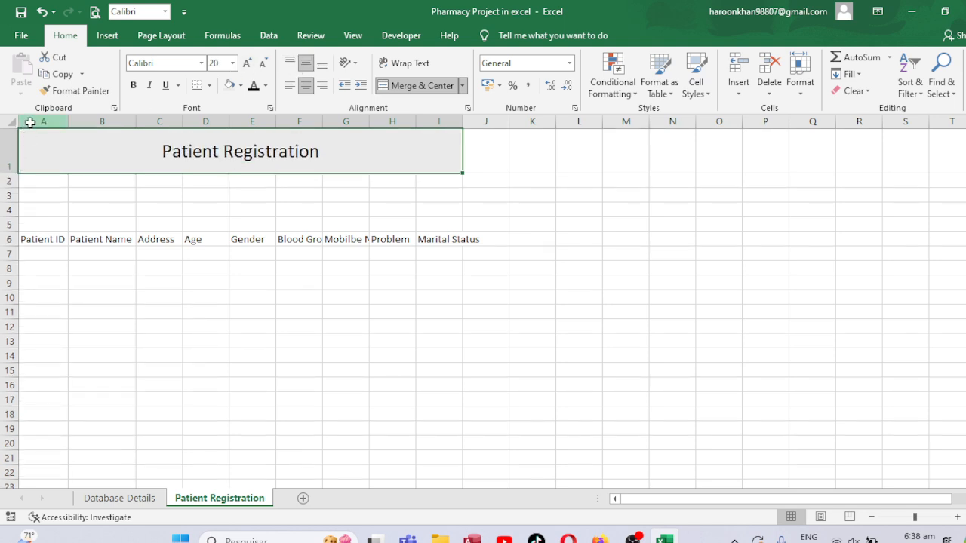
Format columns A to J with horizontally centered text in Arial Narrow, size 12.
left_click_drag(30, 122, 482, 122)
left_click(305, 86)
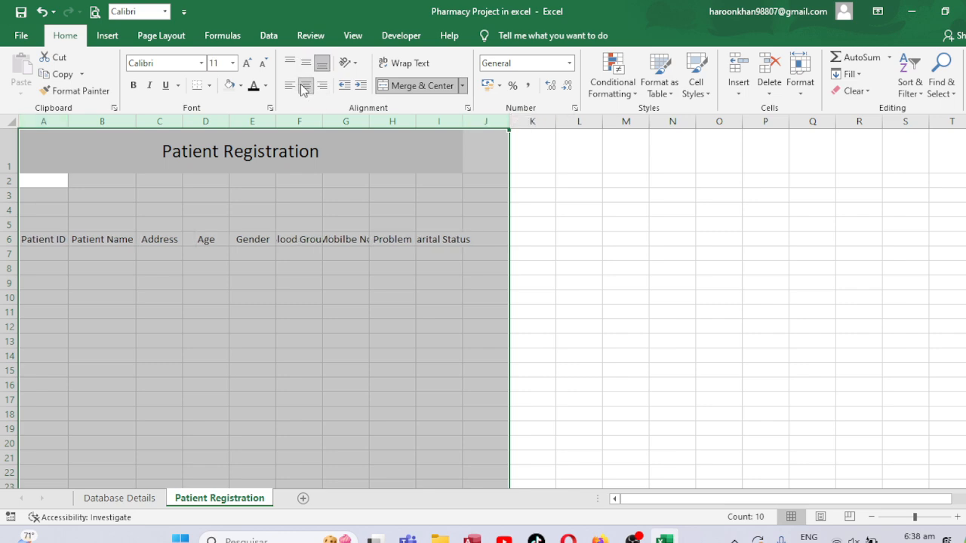
left_click(247, 63)
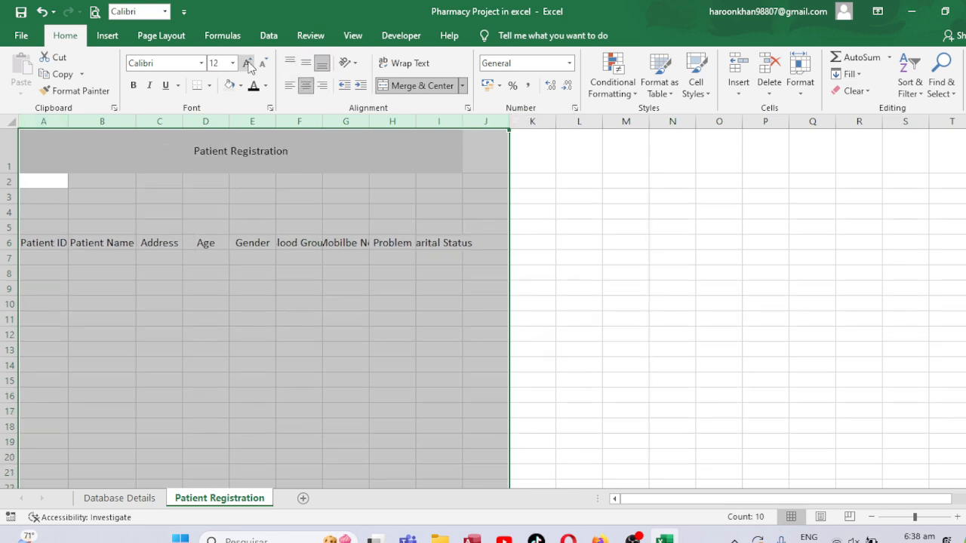
left_click(201, 64)
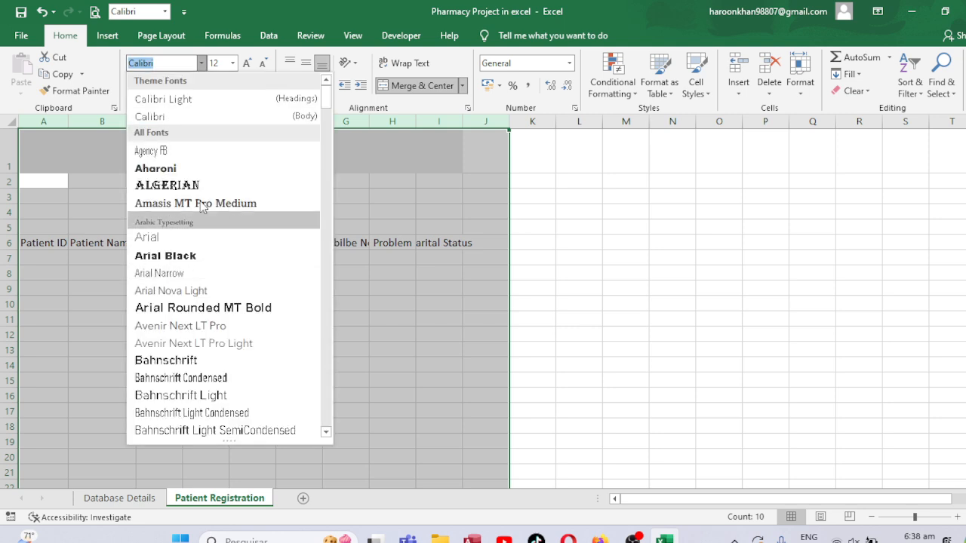
left_click(154, 274)
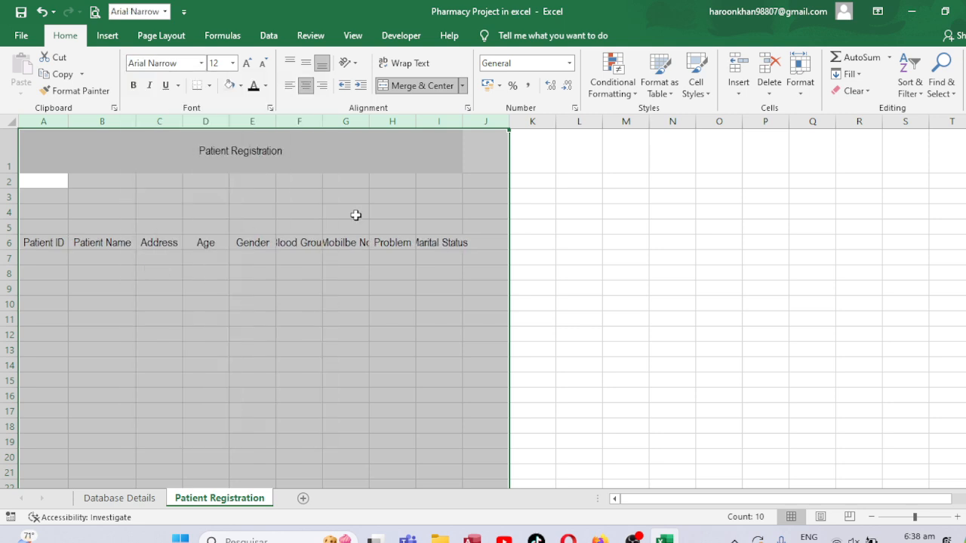
AutoFit columns A to J to their contents and widen every heading column except Address.
double_click(369, 121)
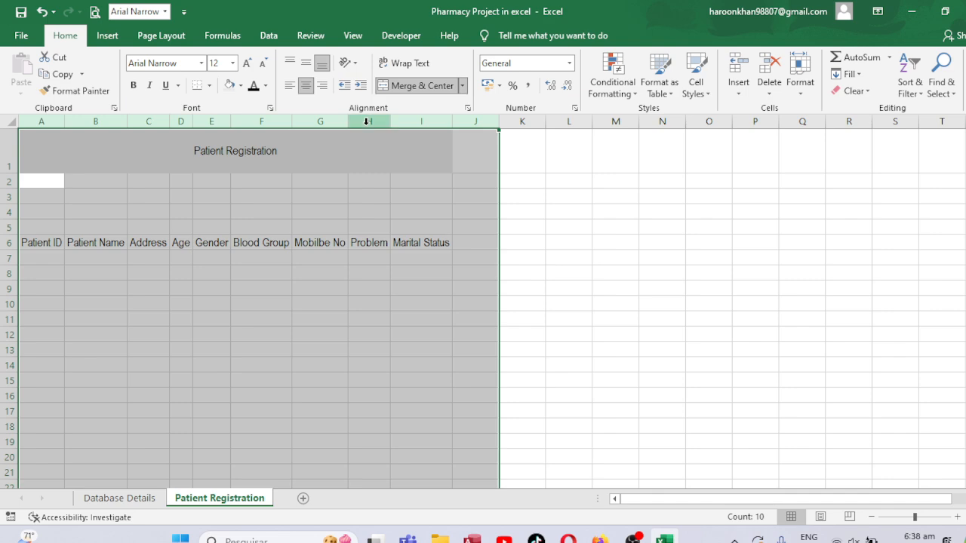
left_click(178, 240)
left_click_drag(128, 123, 181, 121)
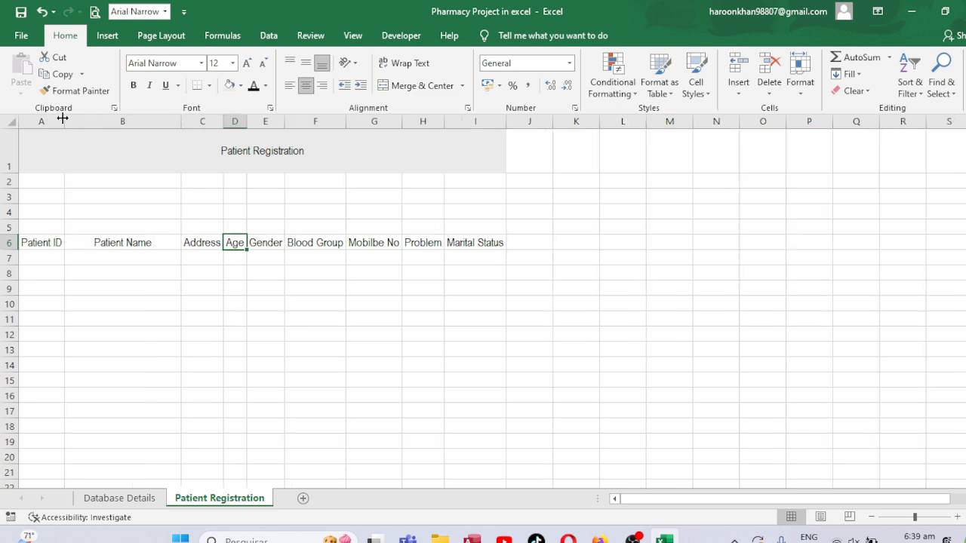
left_click_drag(63, 121, 89, 121)
left_click_drag(272, 122, 342, 121)
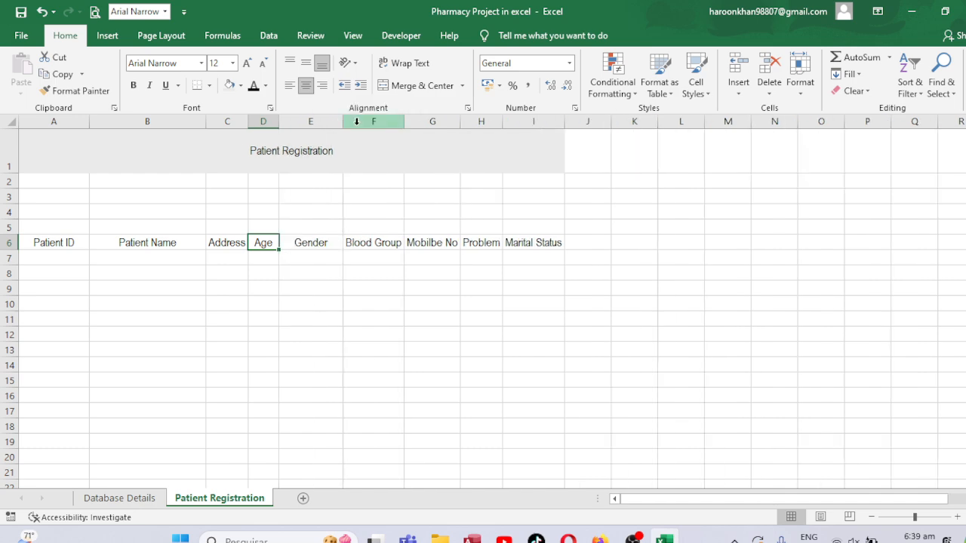
left_click_drag(404, 122, 568, 122)
left_click_drag(629, 121, 655, 119)
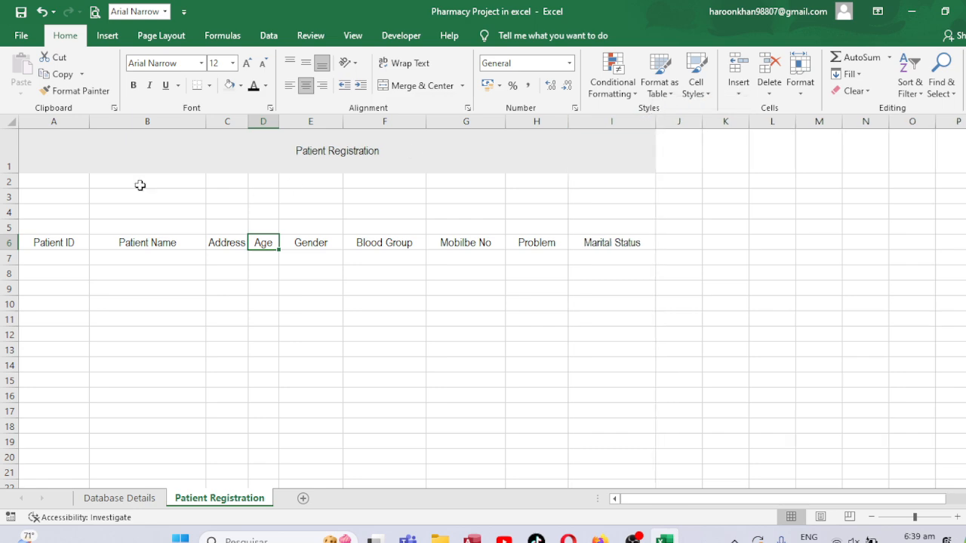
Set the Patient Registration title to font size 24 and make it bold.
left_click(53, 176)
left_click(179, 132)
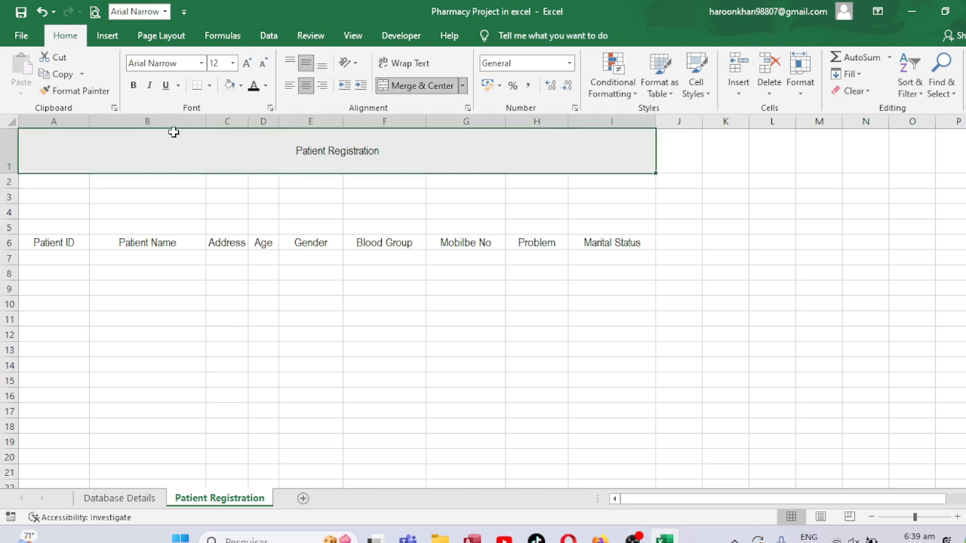
left_click(247, 63)
left_click(246, 63)
left_click(247, 63)
left_click(247, 63)
left_click(247, 63)
left_click(247, 63)
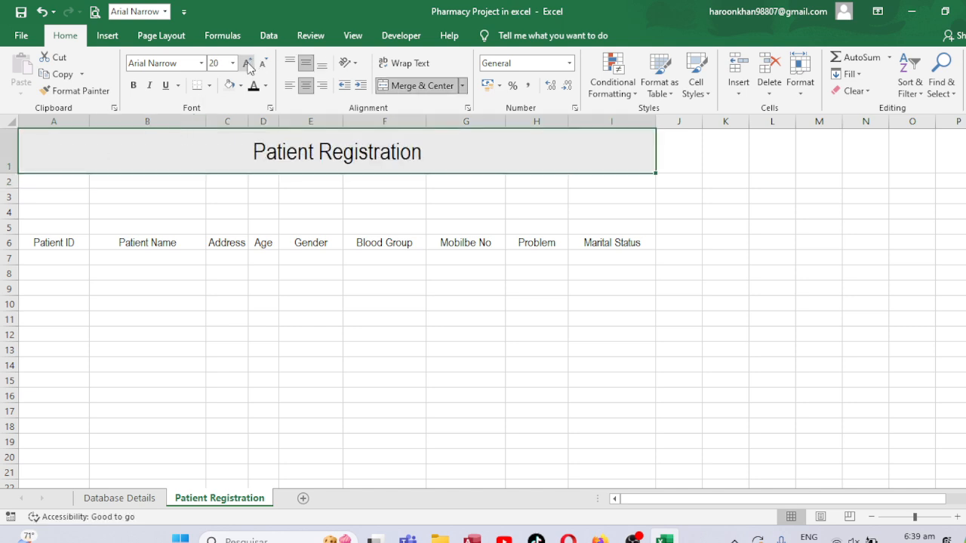
left_click(134, 86)
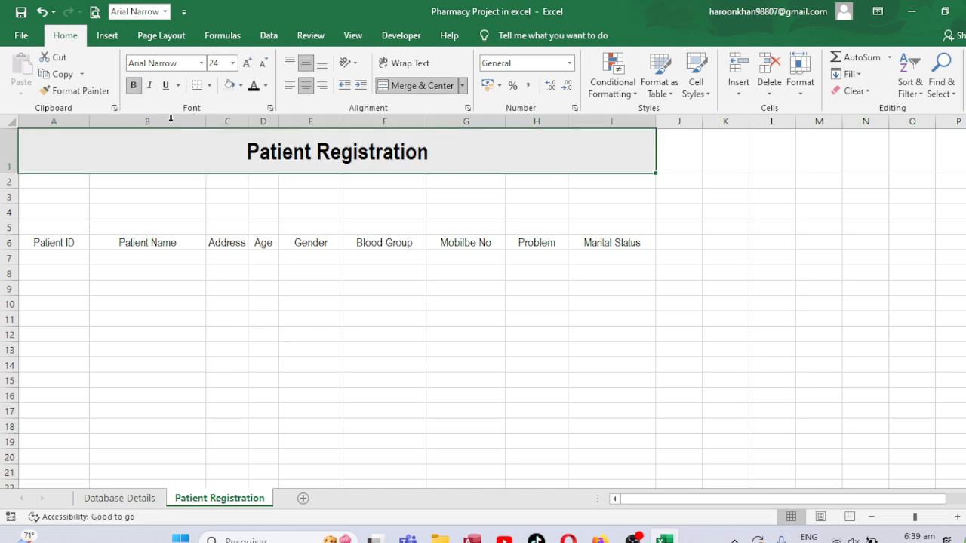
Choose the finest dotted border line style and apply all borders to the Patient Registration title banner.
left_click(210, 85)
mouse_move(252, 442)
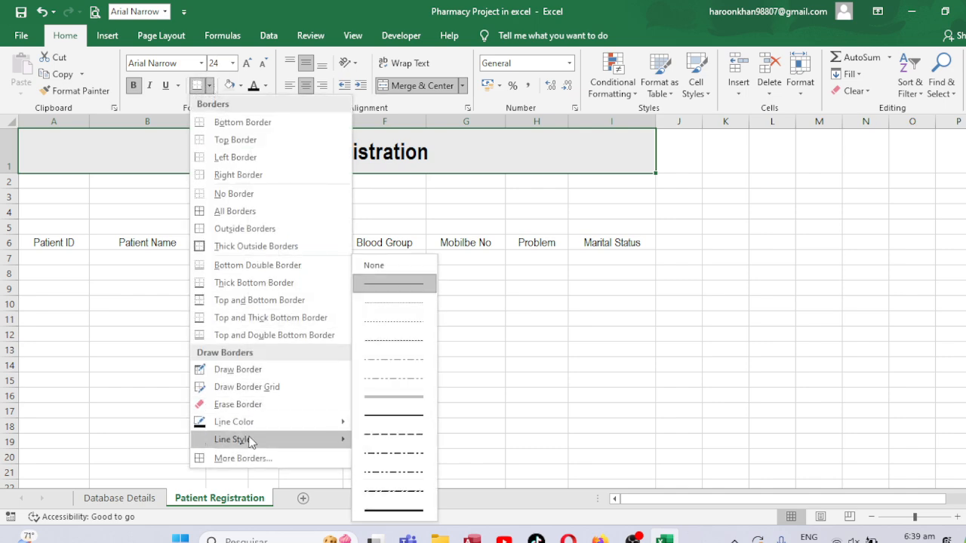
left_click(394, 302)
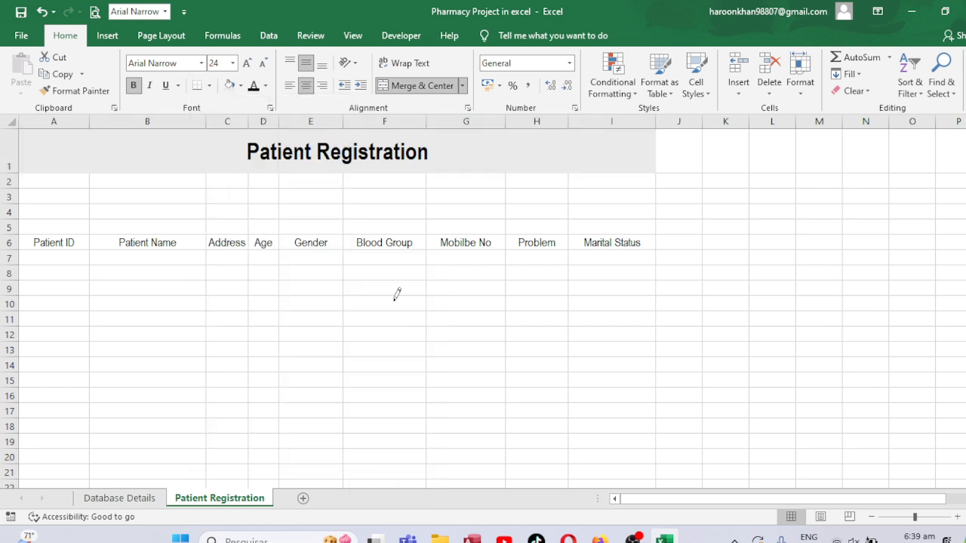
left_click(158, 151)
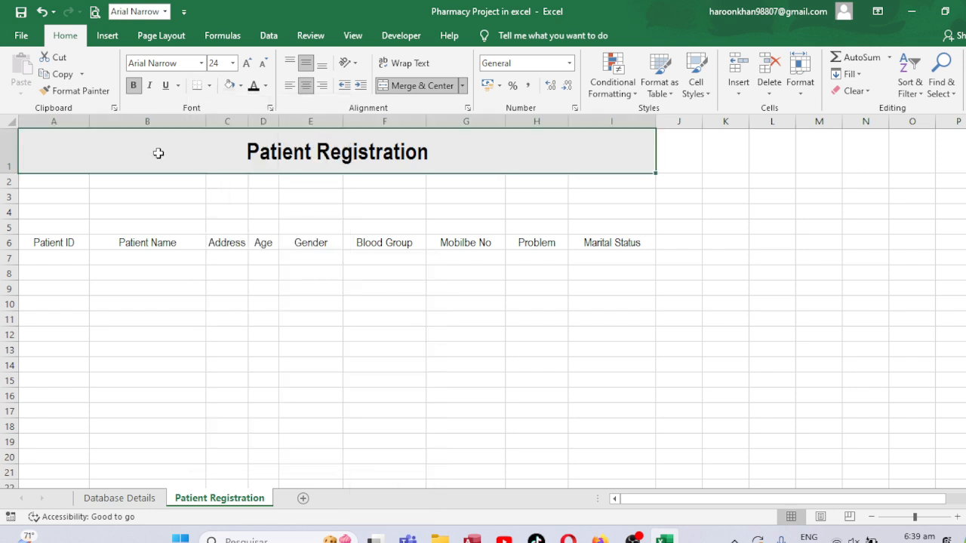
left_click(210, 87)
left_click(205, 211)
left_click(352, 300)
Apply all borders to the patient table range A6:I18 and hide the sheet's gridlines.
left_click(55, 244)
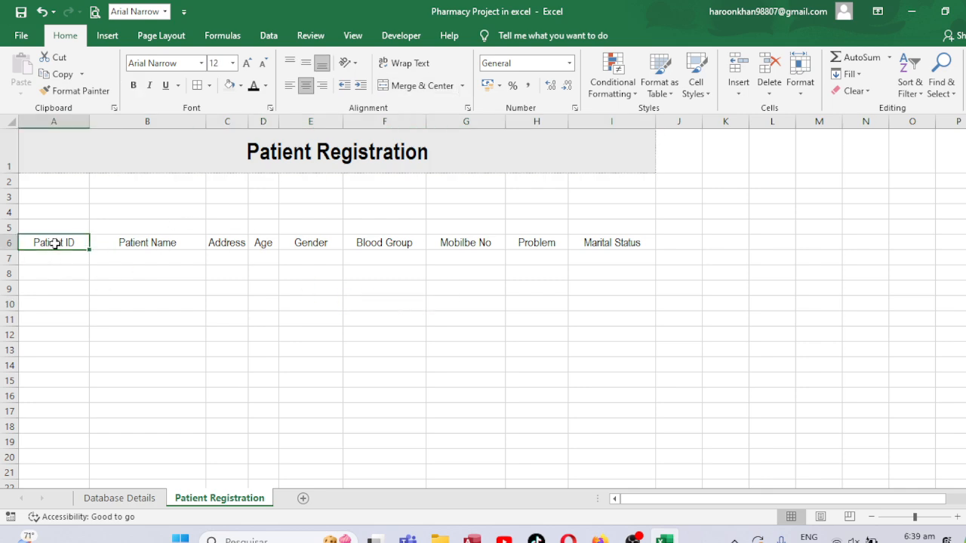
left_click_drag(54, 243, 584, 429)
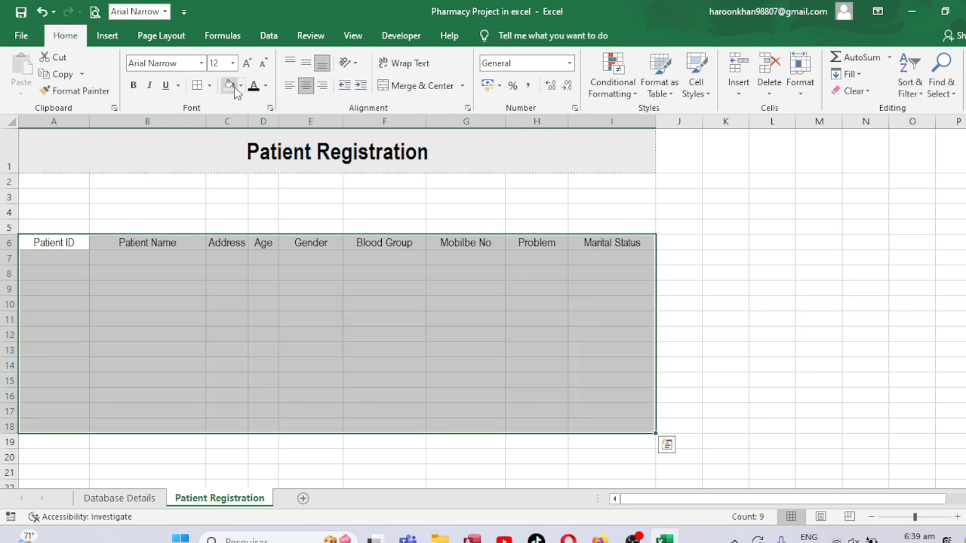
left_click(352, 36)
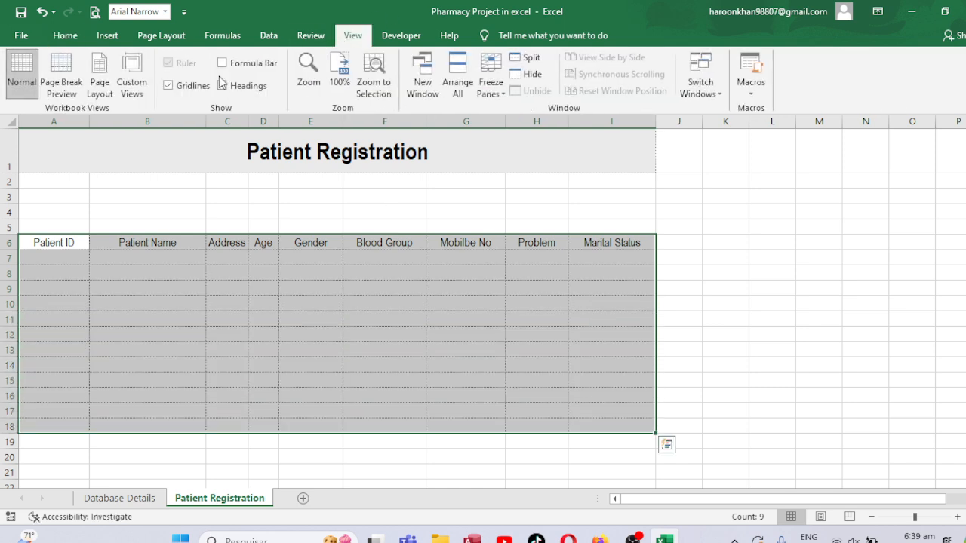
left_click(769, 273)
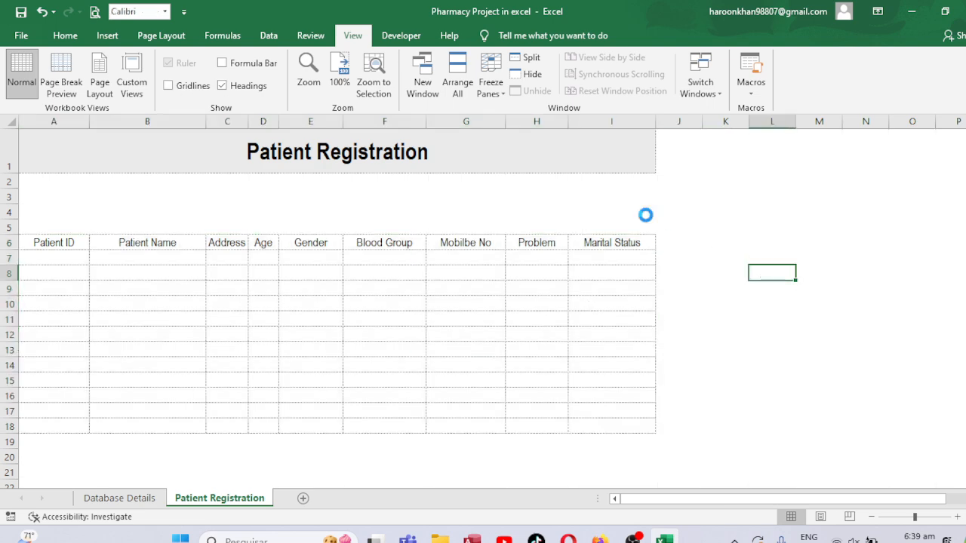
Delete empty rows 2 to 4 between the title banner and the table headings.
left_click(68, 158)
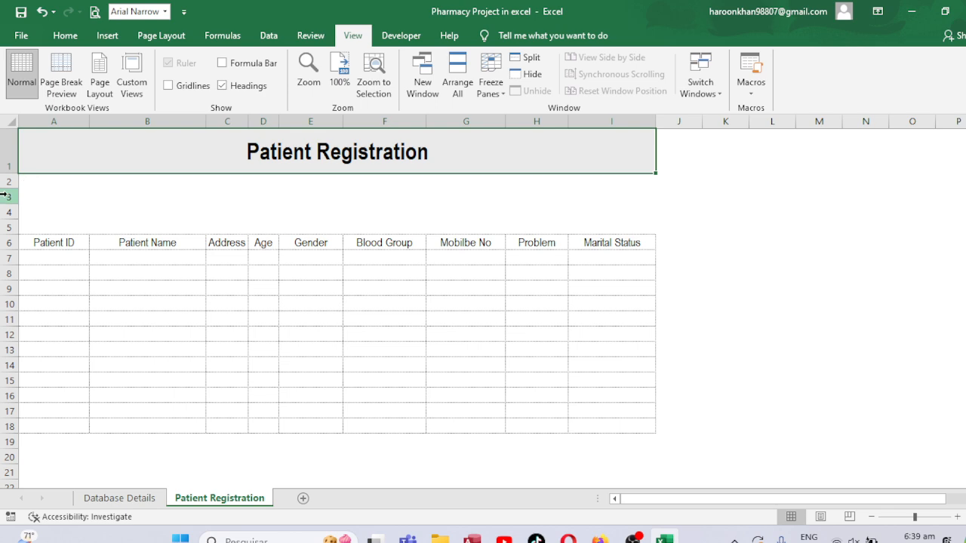
left_click(6, 181)
left_click_drag(6, 181, 6, 212)
left_click(65, 36)
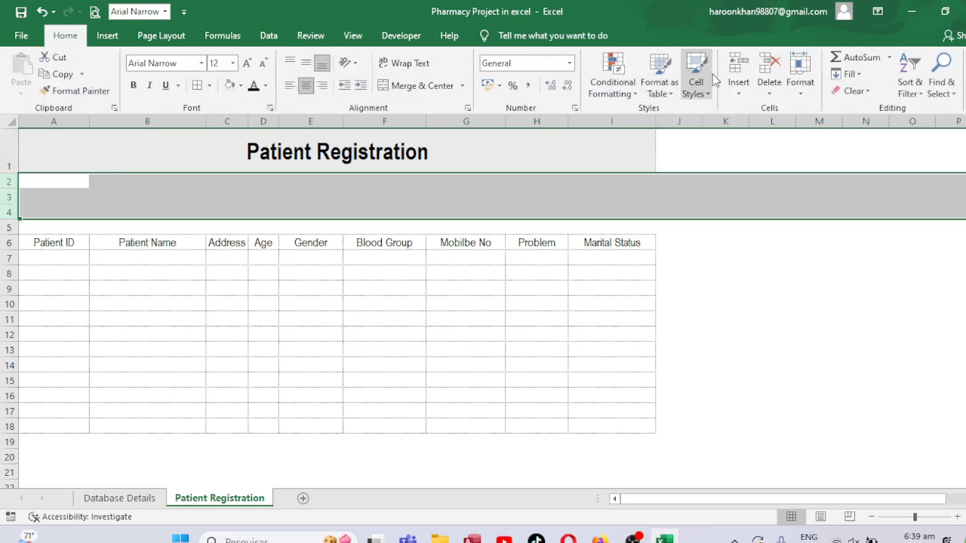
left_click(766, 59)
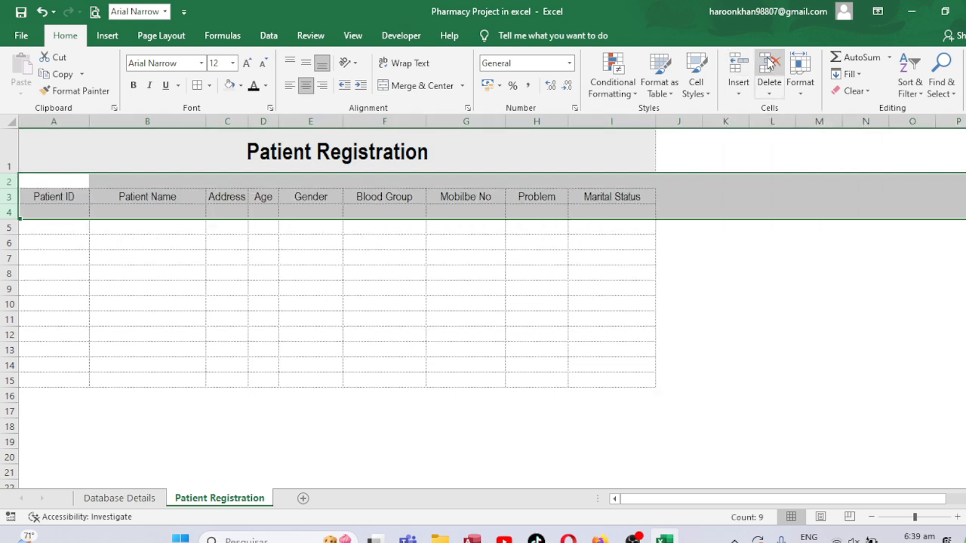
left_click(236, 225)
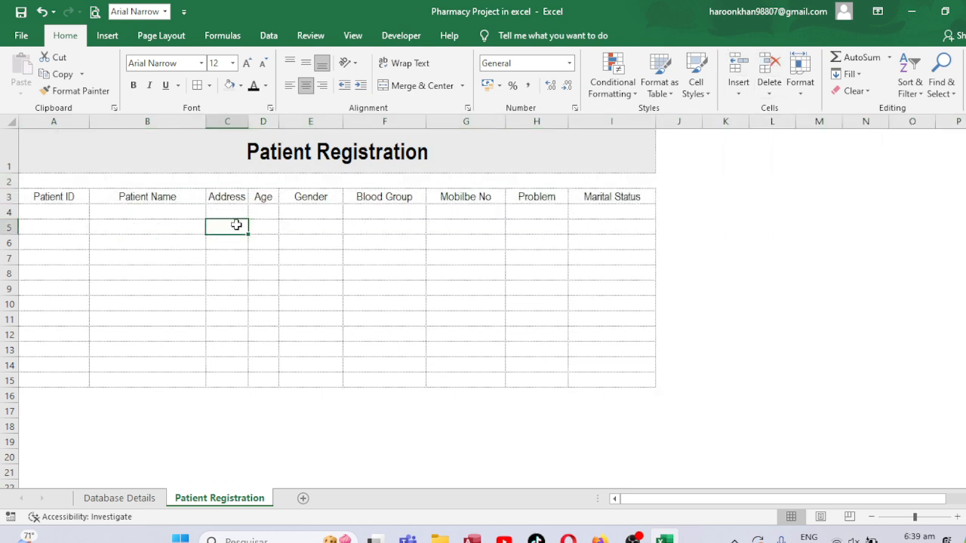
Make heading row 3 slightly taller and format it middle-aligned, font size 14 and bold.
left_click_drag(15, 200, 15, 206)
left_click(9, 201)
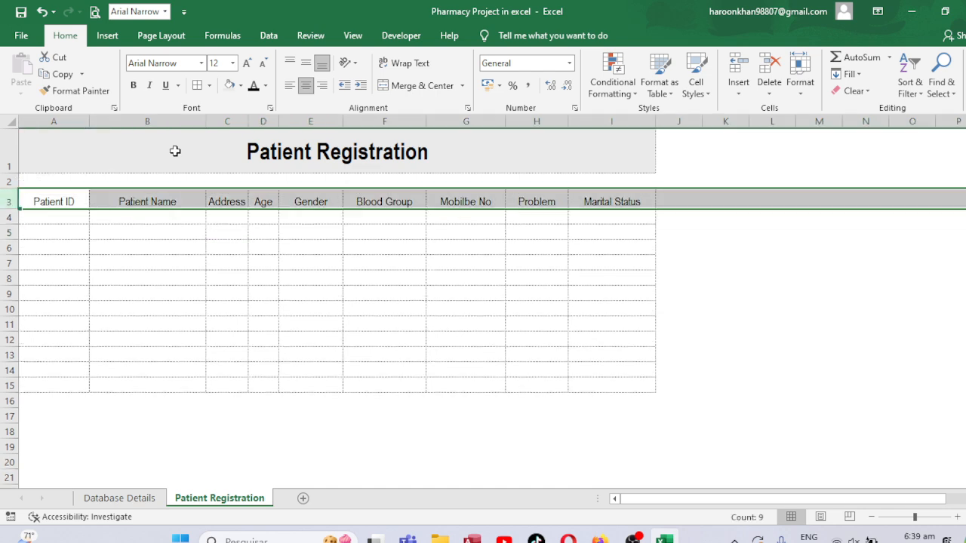
left_click(306, 63)
left_click(247, 63)
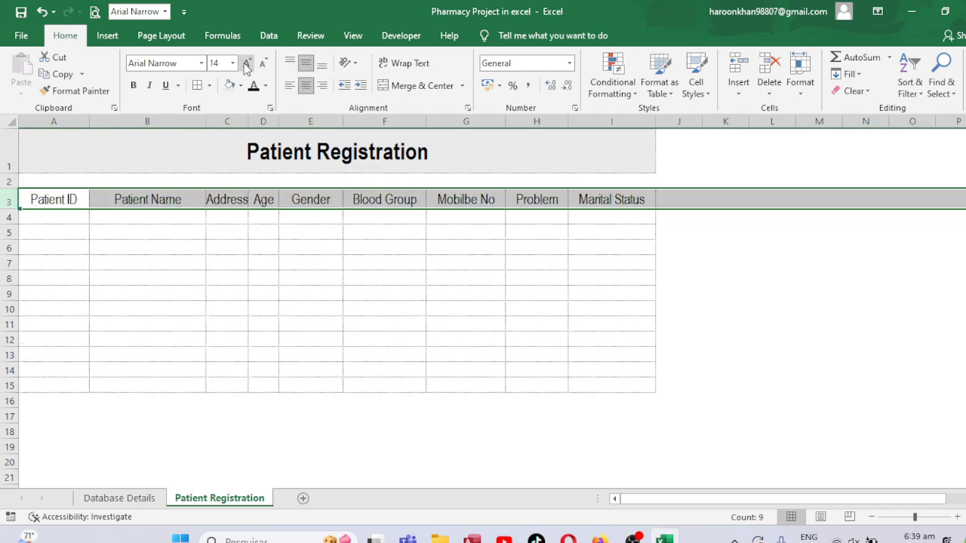
left_click(133, 85)
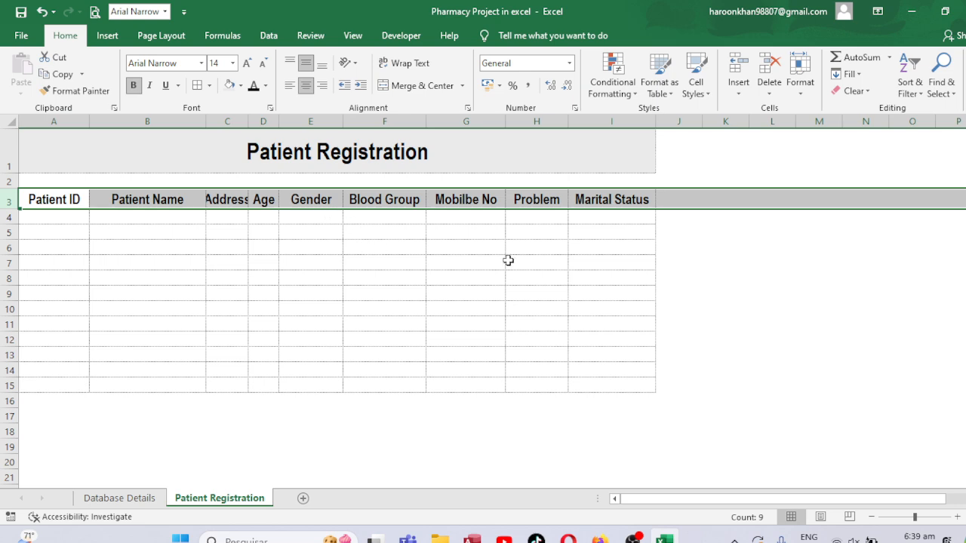
Widen the Address column to several times its width, leaving room for full addresses.
left_click(223, 198)
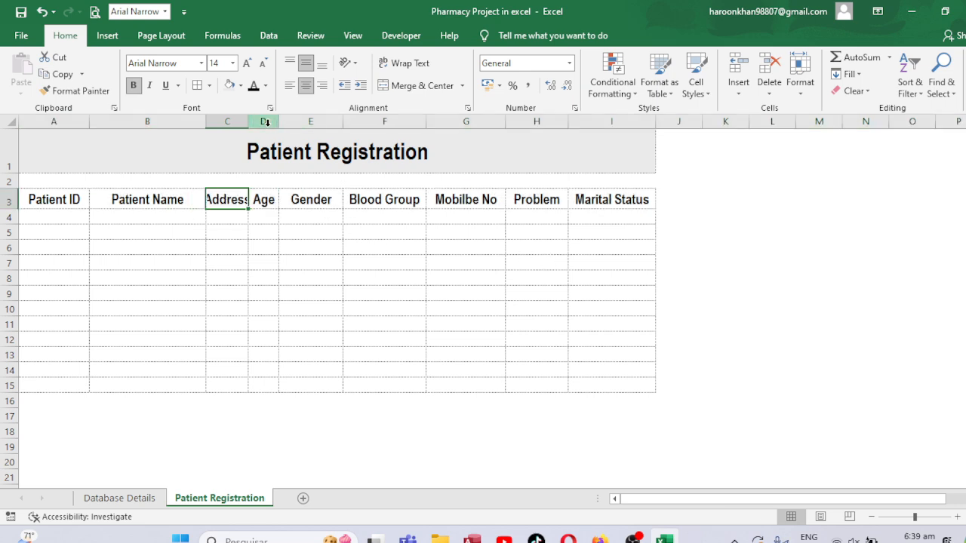
left_click_drag(246, 121, 447, 122)
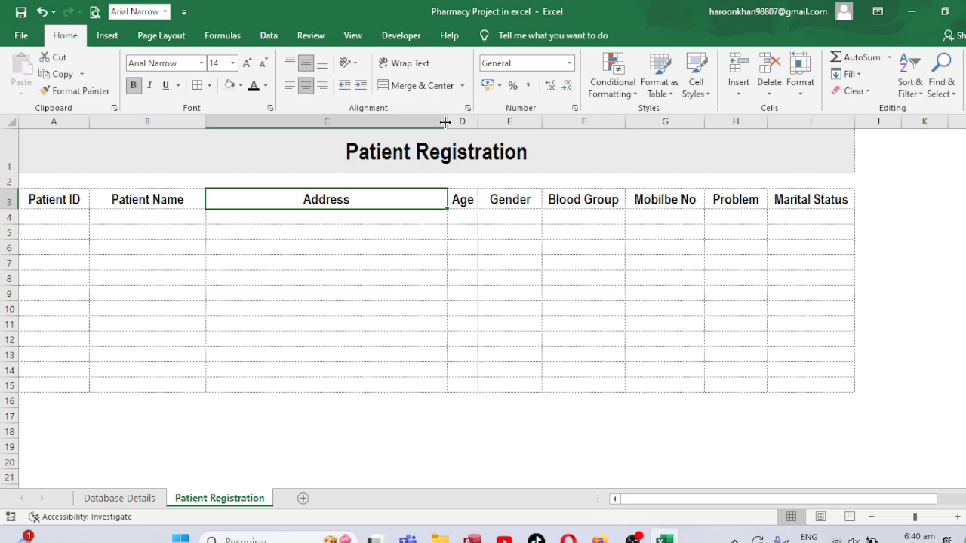
left_click(402, 152)
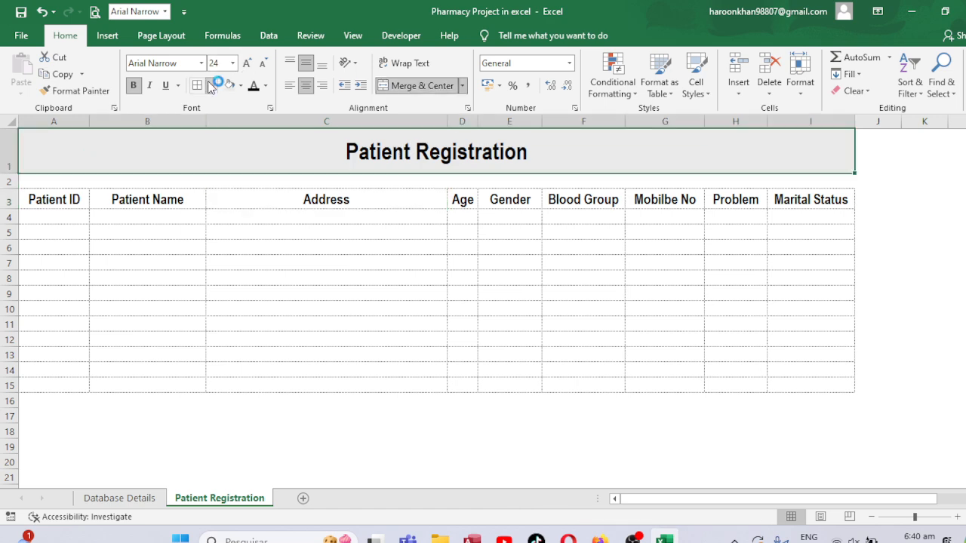
left_click(279, 227)
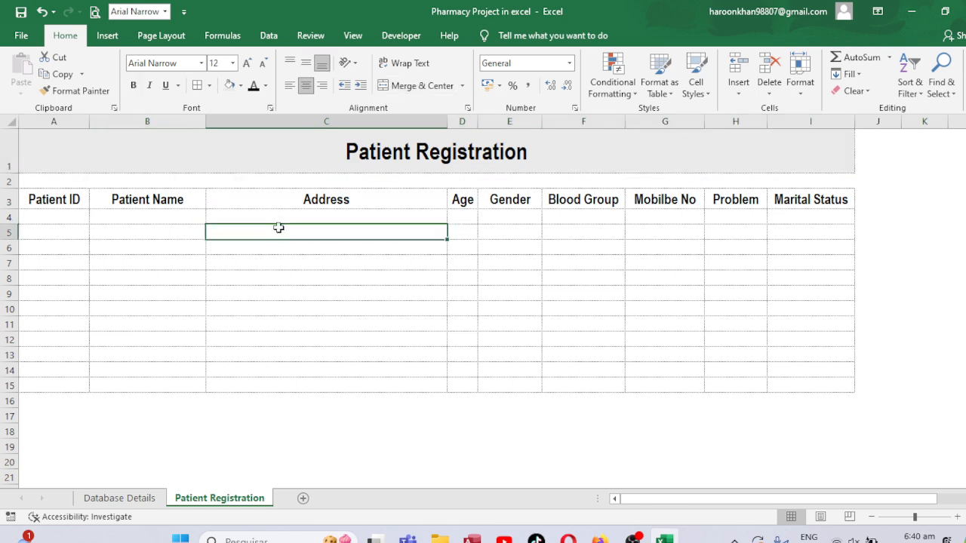
Copy the title and table range A1:I15, add a new sheet and name it Doctor List.
mouse_move(411, 143)
left_mouse_down()
mouse_move(418, 445)
mouse_move(440, 375)
mouse_move(442, 383)
left_mouse_up()
key("ctrl+c")
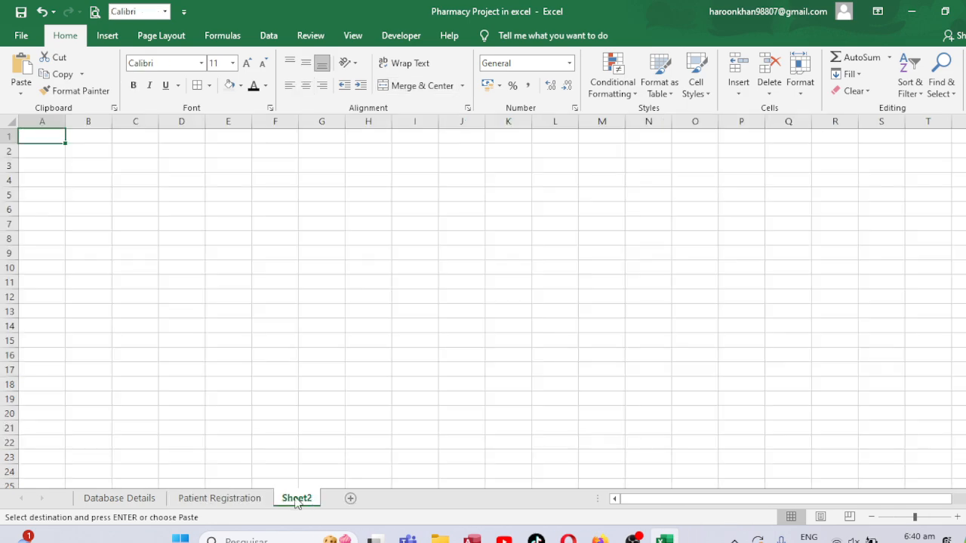
double_click(296, 498)
type("Do")
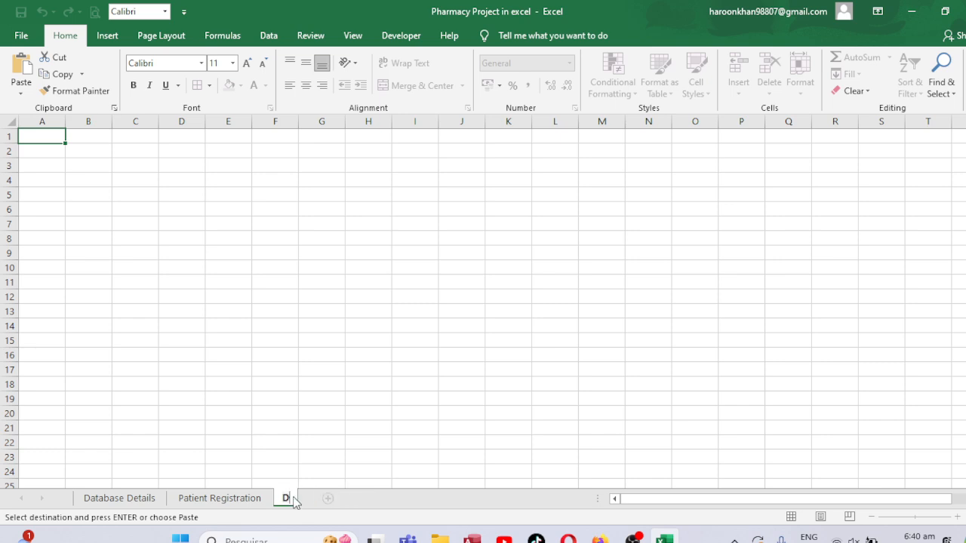
type("ctor List")
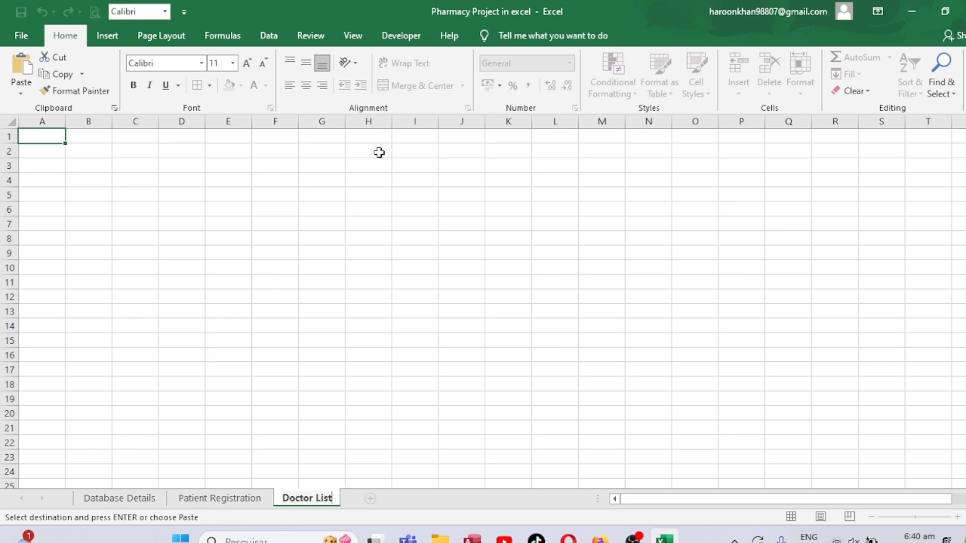
Paste the copied table at cell A1 of Doctor List and AutoFit columns A to I.
left_click(41, 137)
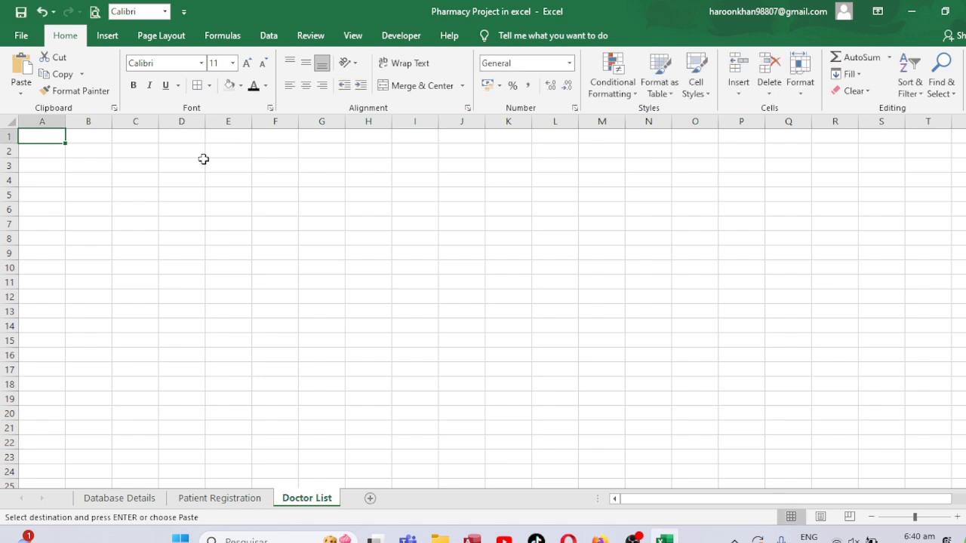
key("ctrl+v")
key("Escape")
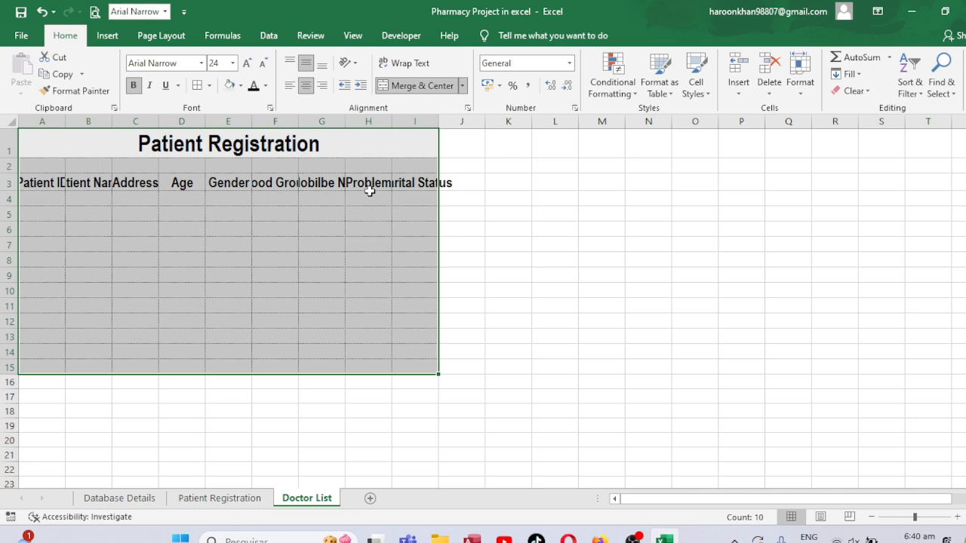
double_click(438, 122)
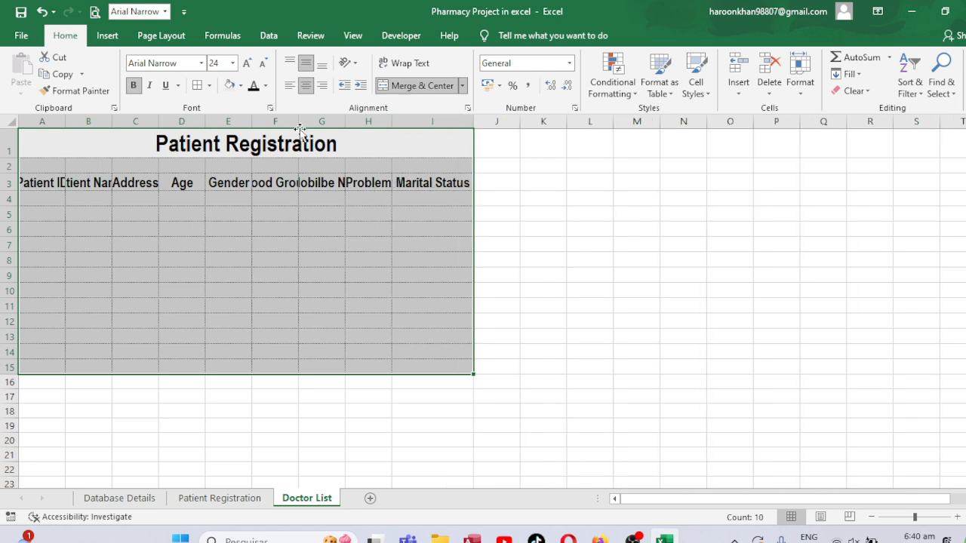
left_click_drag(42, 121, 395, 126)
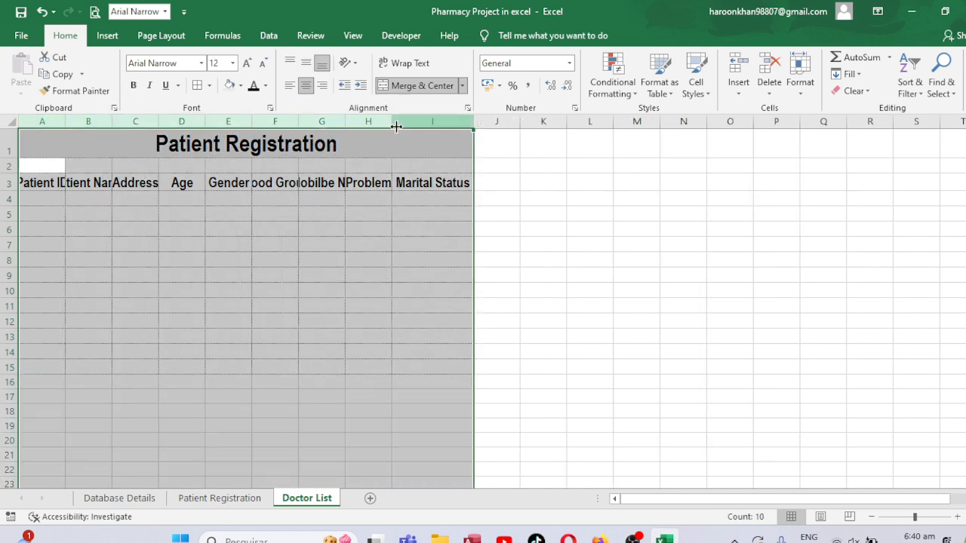
double_click(345, 124)
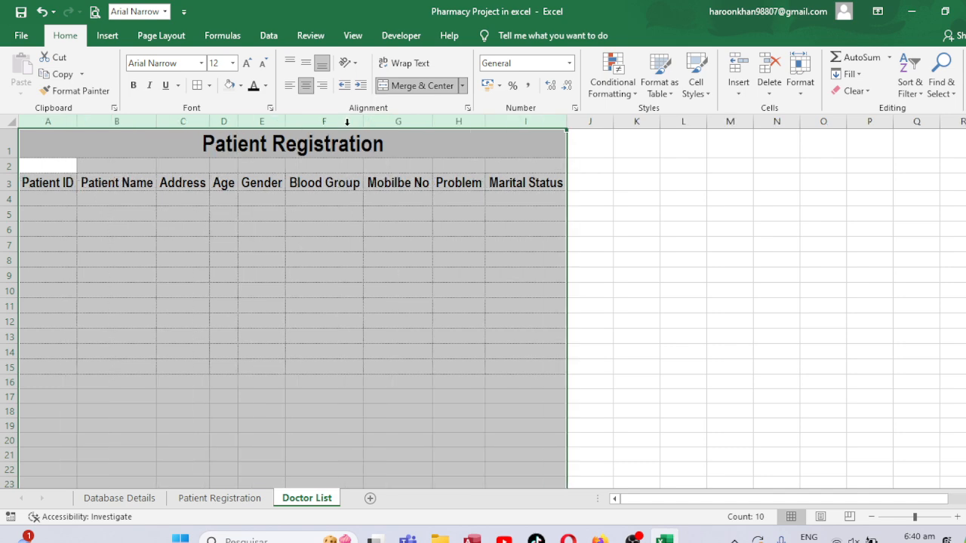
Replace the headings in A3 to D3 with Doctor ID, Doctor Name, Specilization and Qualification.
left_click(135, 217)
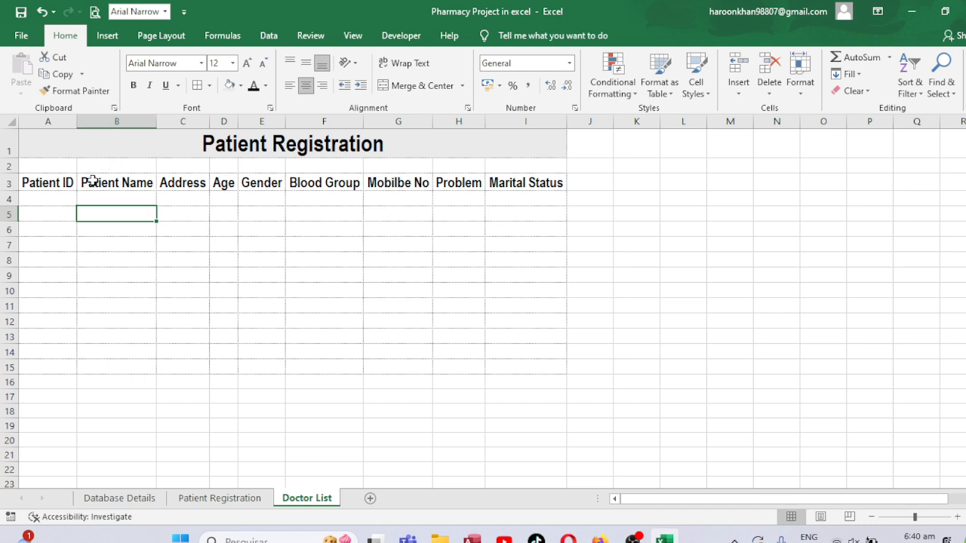
left_click(70, 185)
type("Doctor ID")
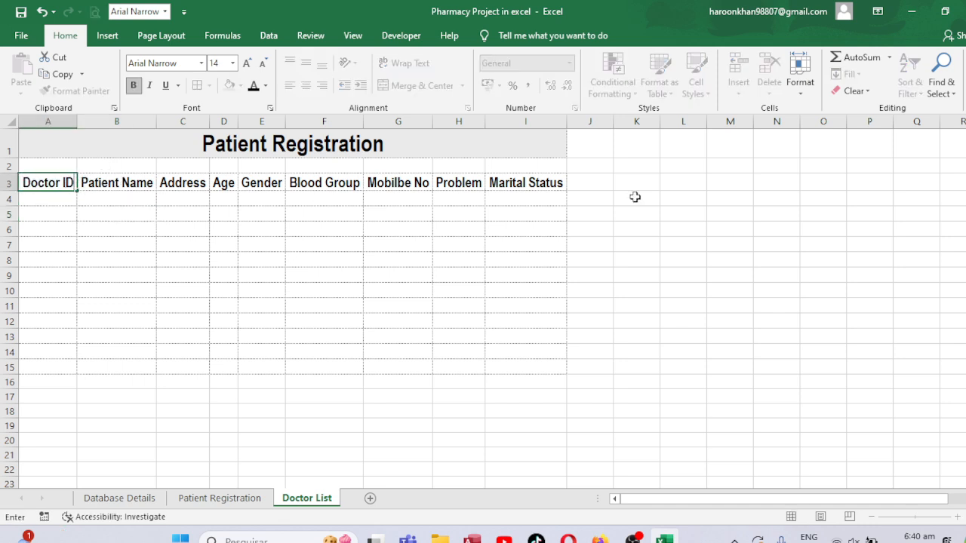
key("Tab")
type("Doctor Name")
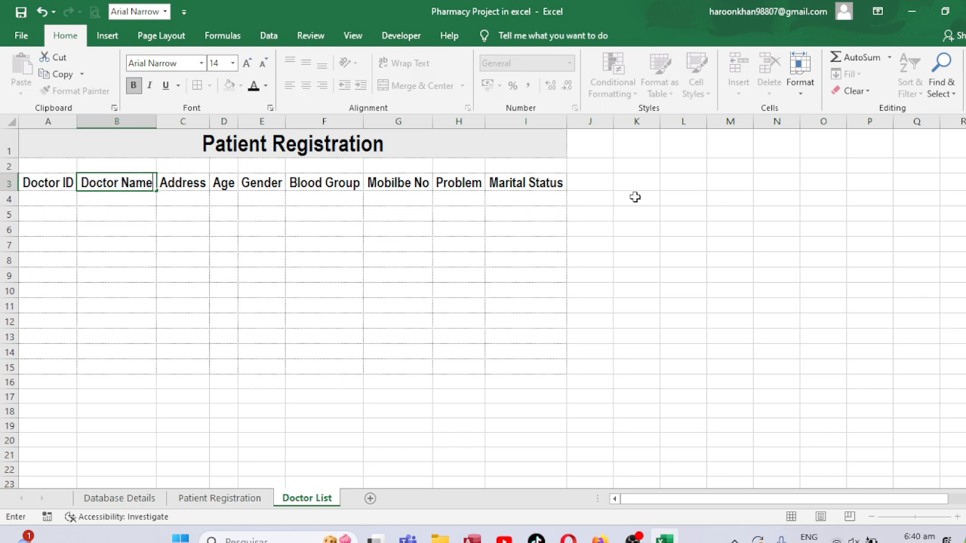
key("Tab")
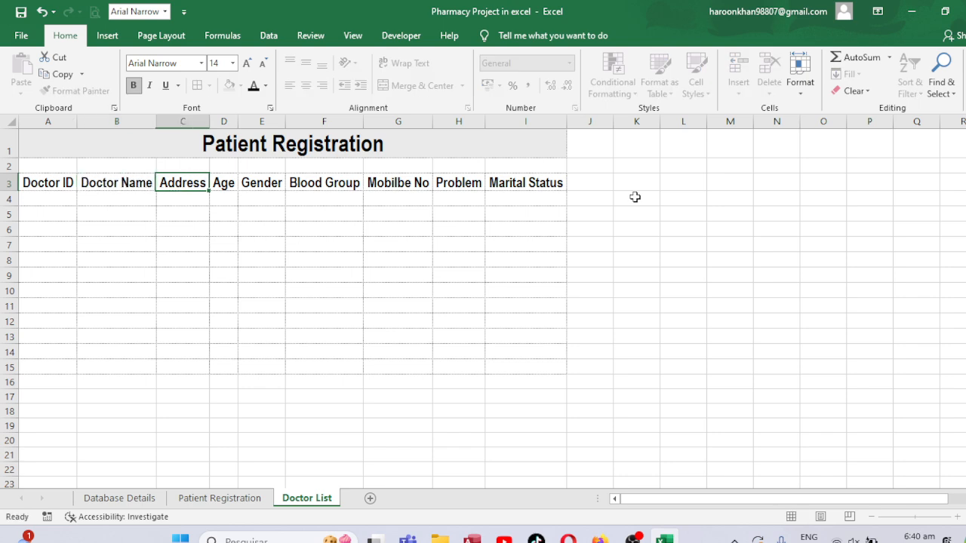
type("S")
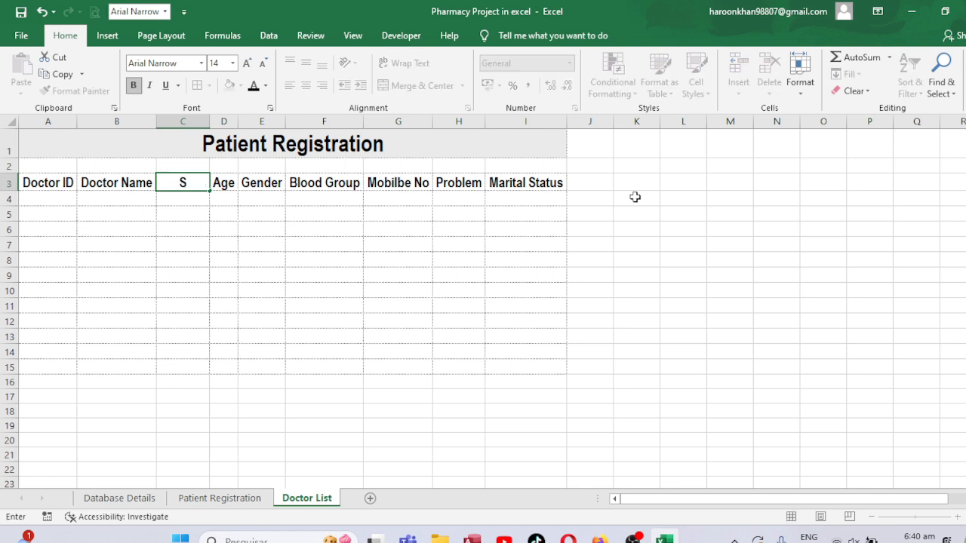
type("pecilization")
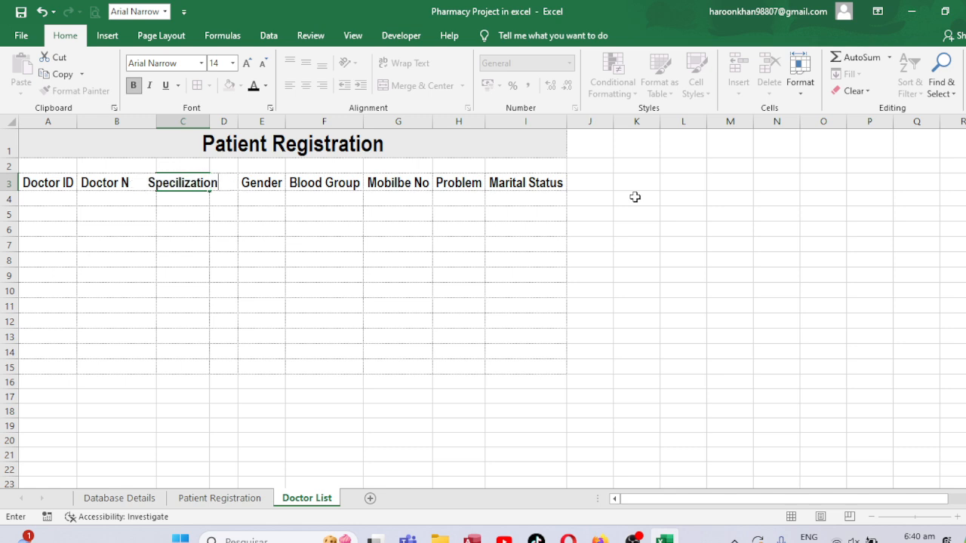
key("Tab")
type("Qualification")
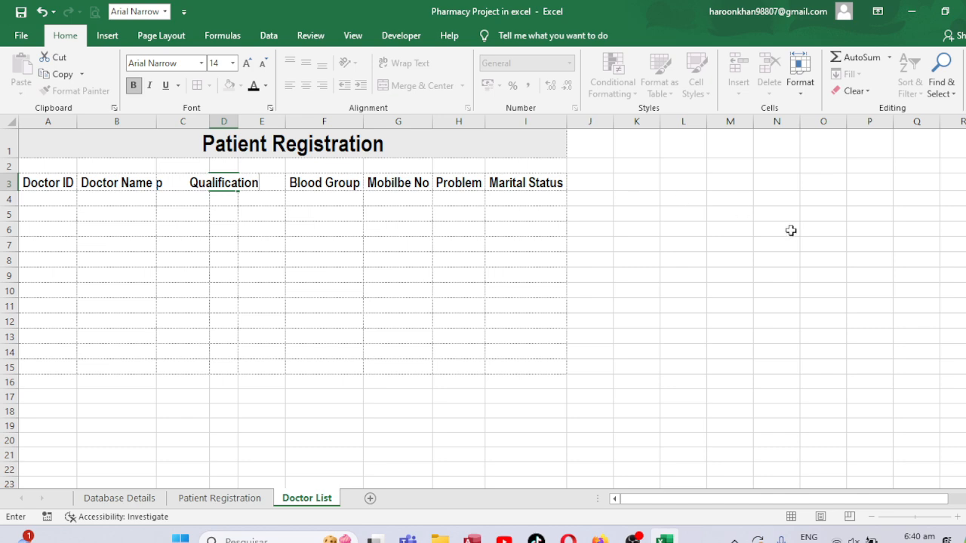
left_click(359, 257)
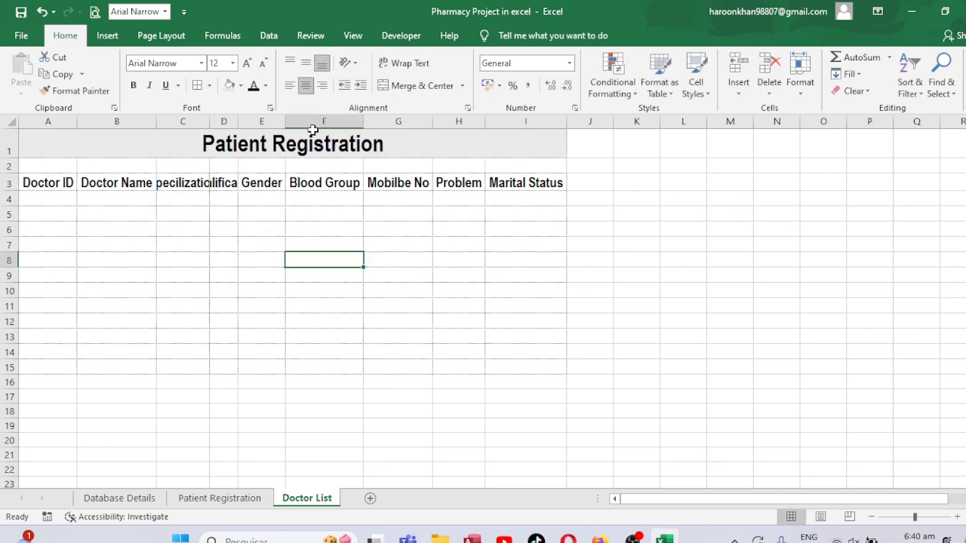
Delete columns E to K from the Doctor List sheet, removing the leftover patient headings.
left_click_drag(261, 122, 616, 142)
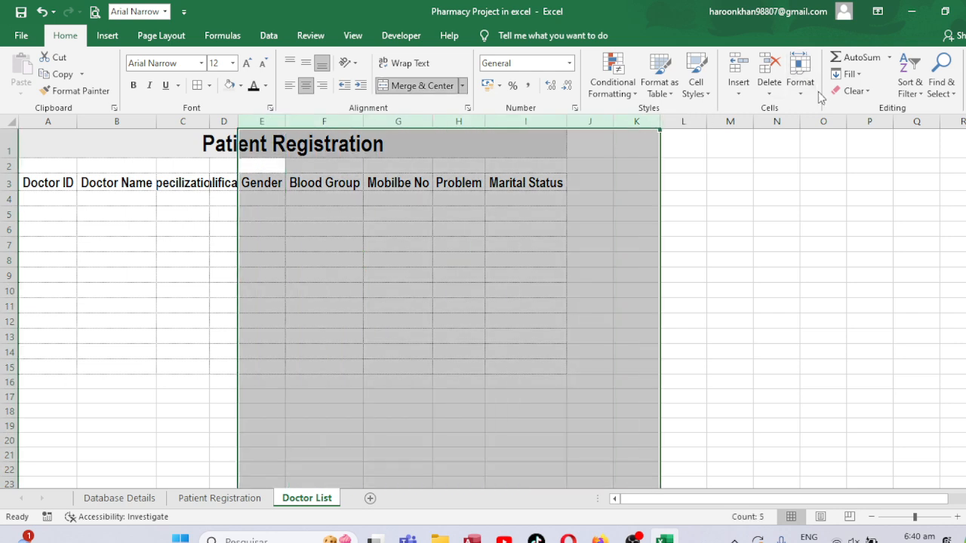
left_click(769, 66)
left_click(643, 246)
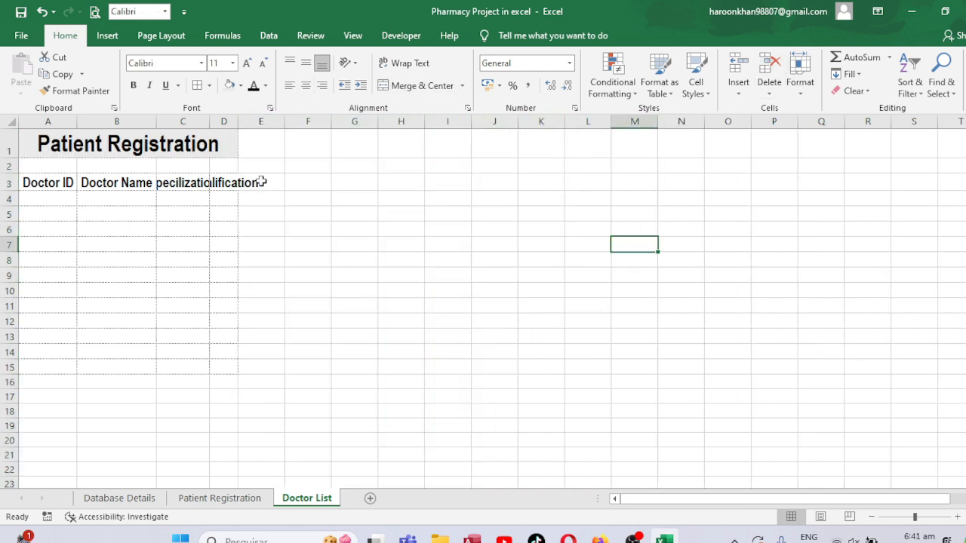
Widen columns B to D to one equal width with ample room for their headings.
left_click(194, 149)
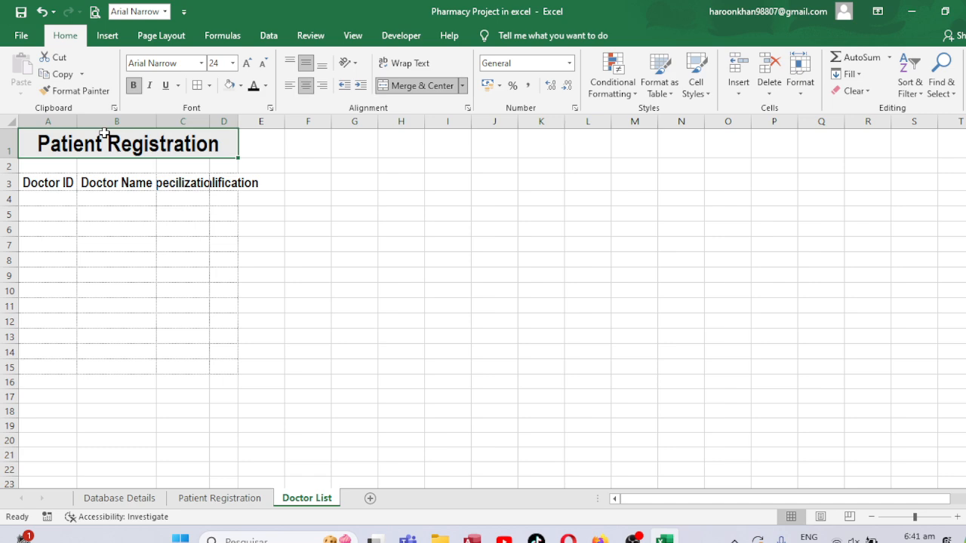
left_click_drag(113, 122, 280, 123)
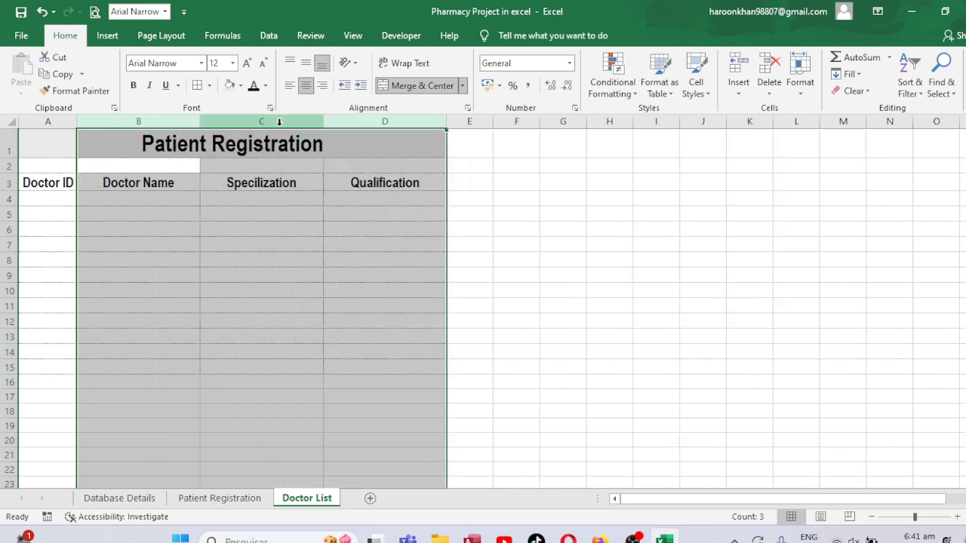
left_click(309, 199)
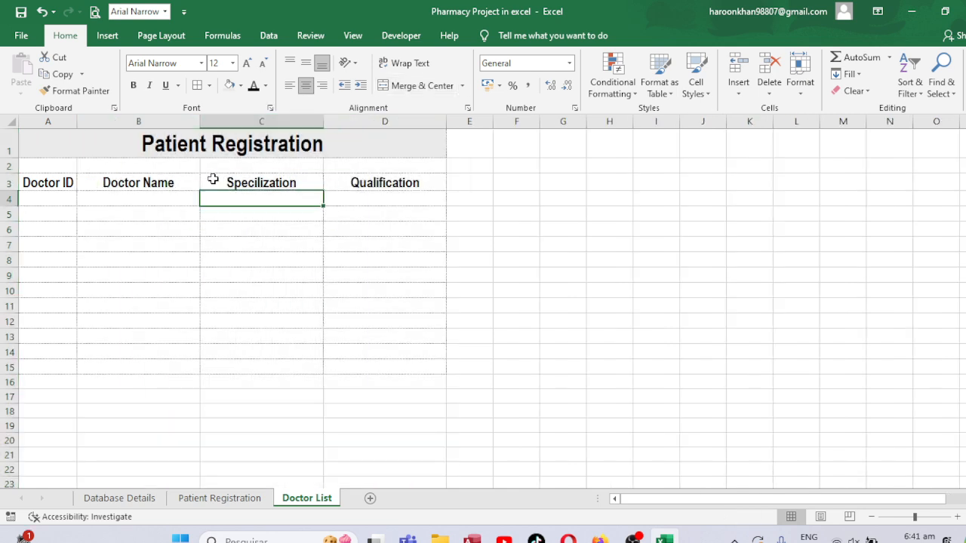
Make title row 1 about one and a half times as tall and change its title to Doctors List.
left_click(327, 146)
left_click_drag(13, 158, 11, 172)
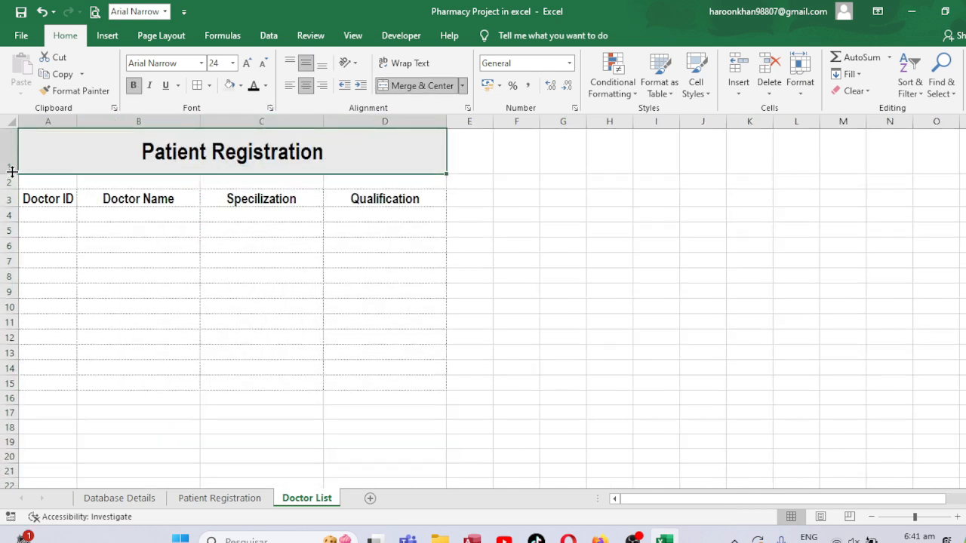
key("Delete")
type("Do")
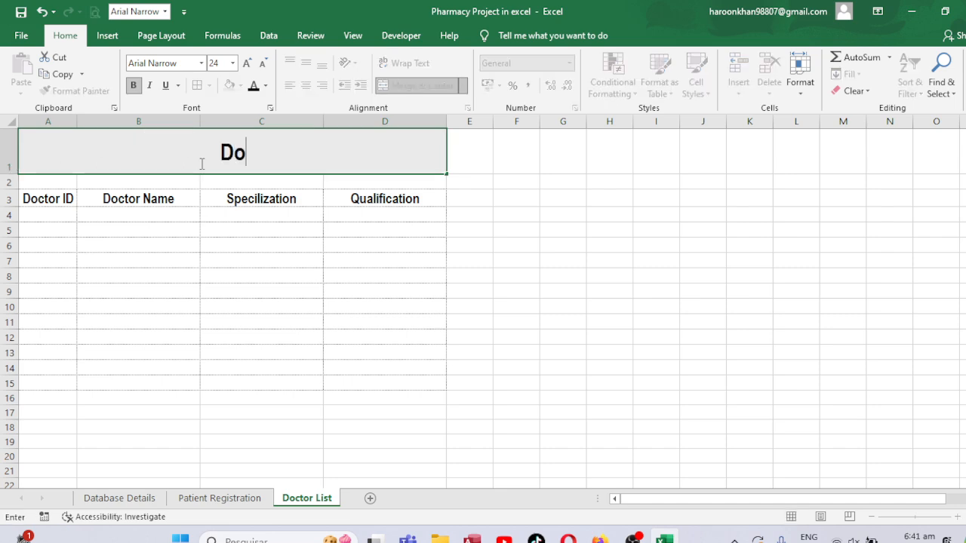
type("ctor List")
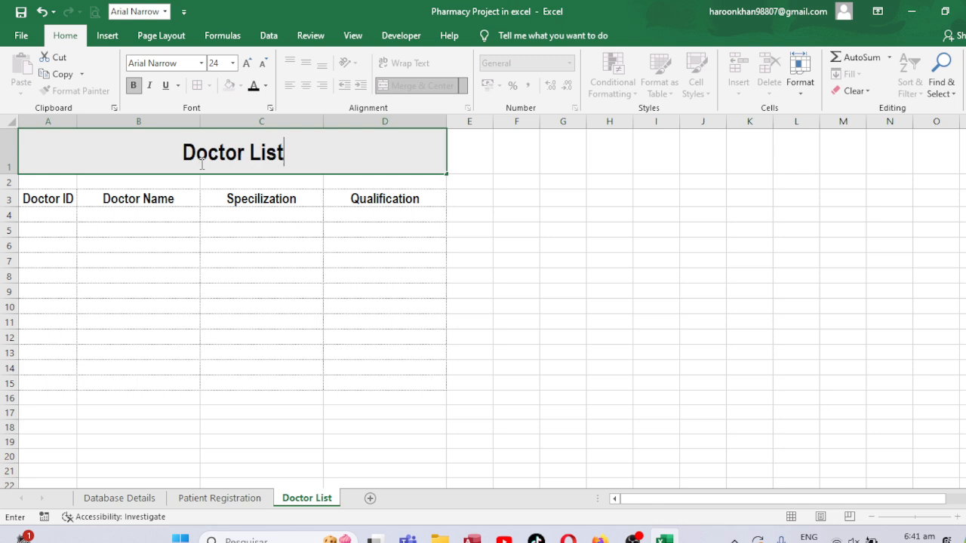
key("ctrl+Return")
double_click(244, 154)
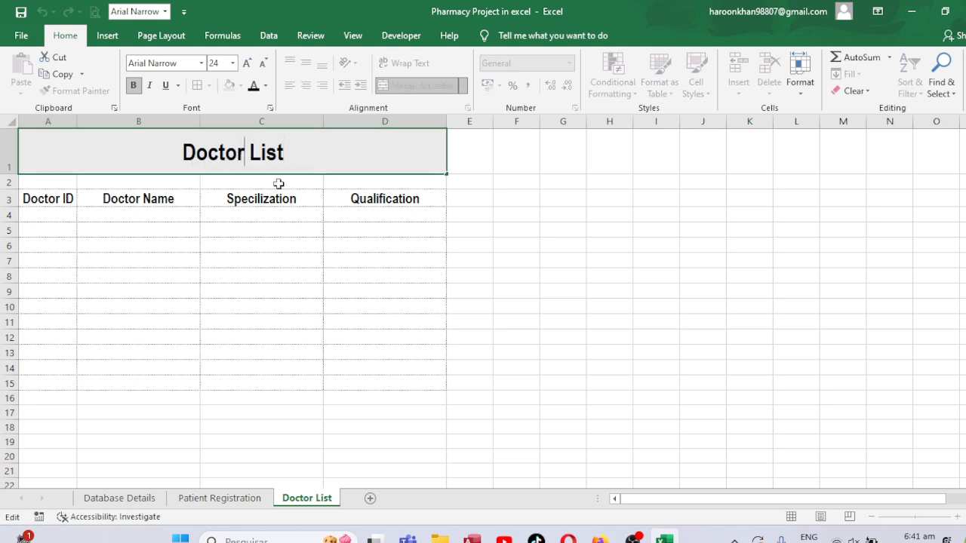
type("s")
key("ctrl+Return")
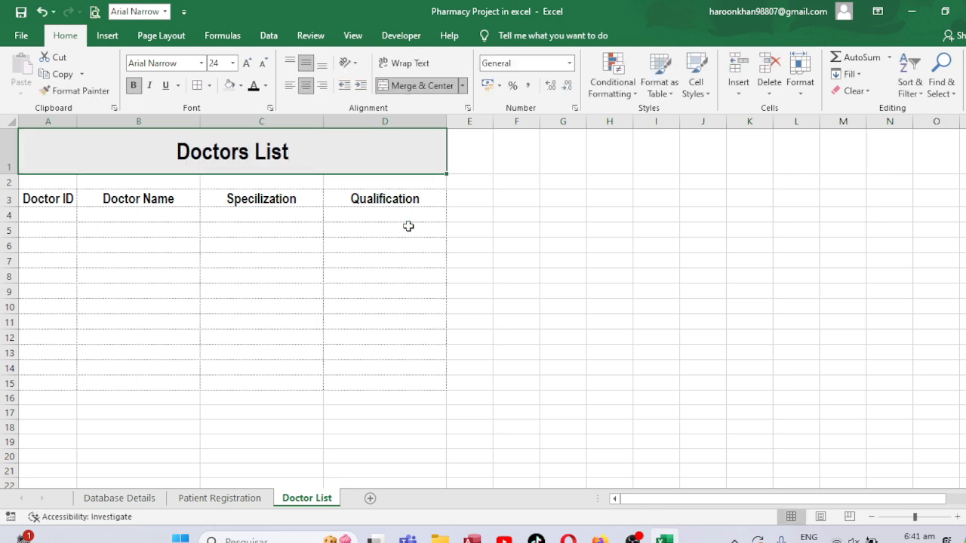
Increase the Doctors List title's font size to 26 and hide the sheet's gridlines.
left_click(253, 62)
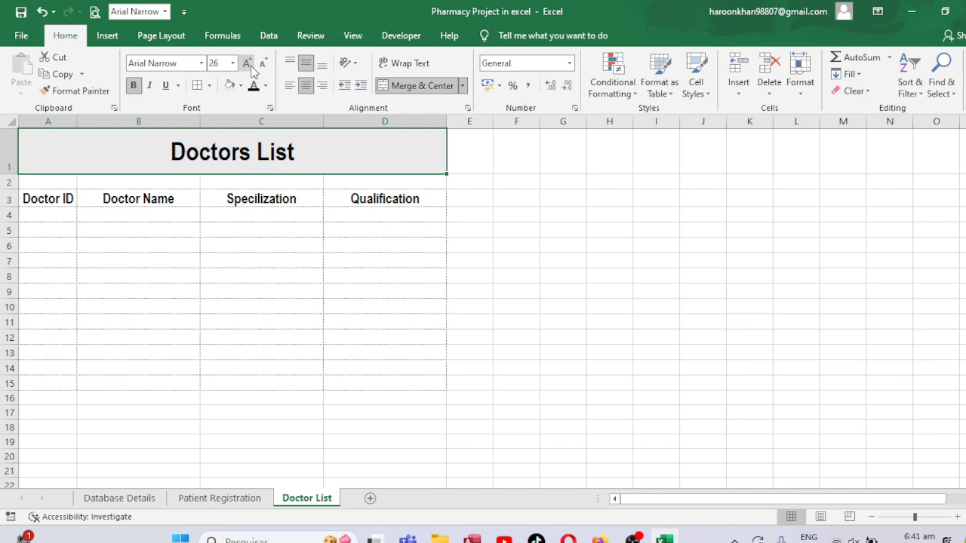
left_click(347, 41)
left_click(178, 90)
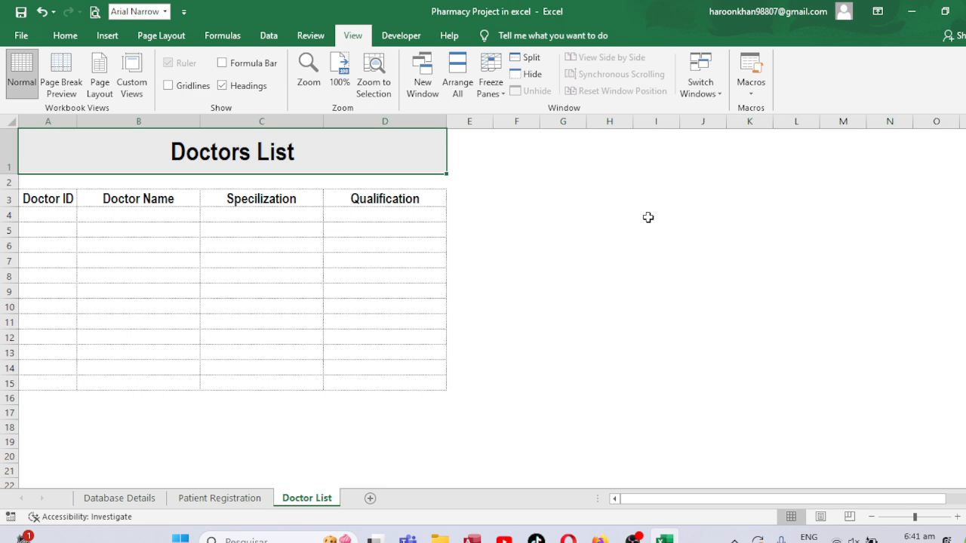
left_click(61, 198)
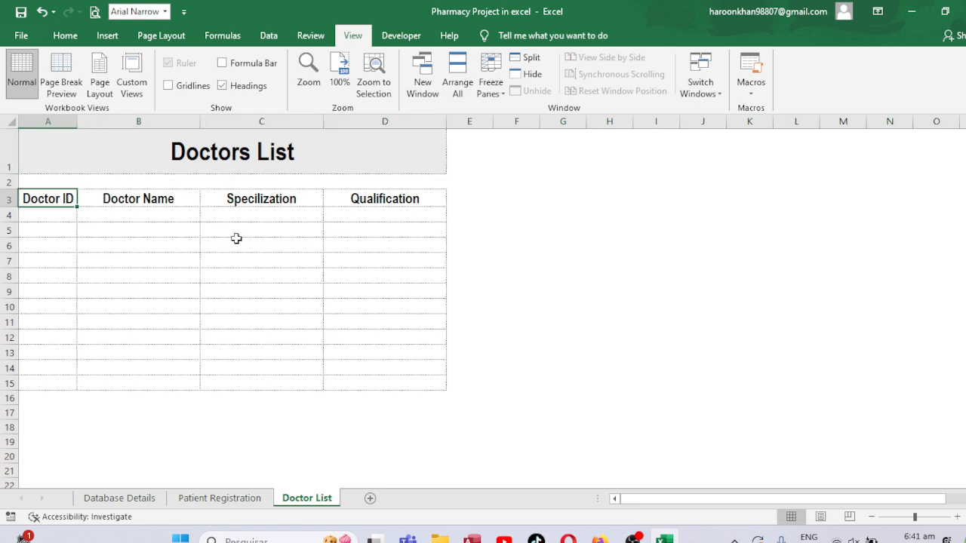
left_click(249, 160)
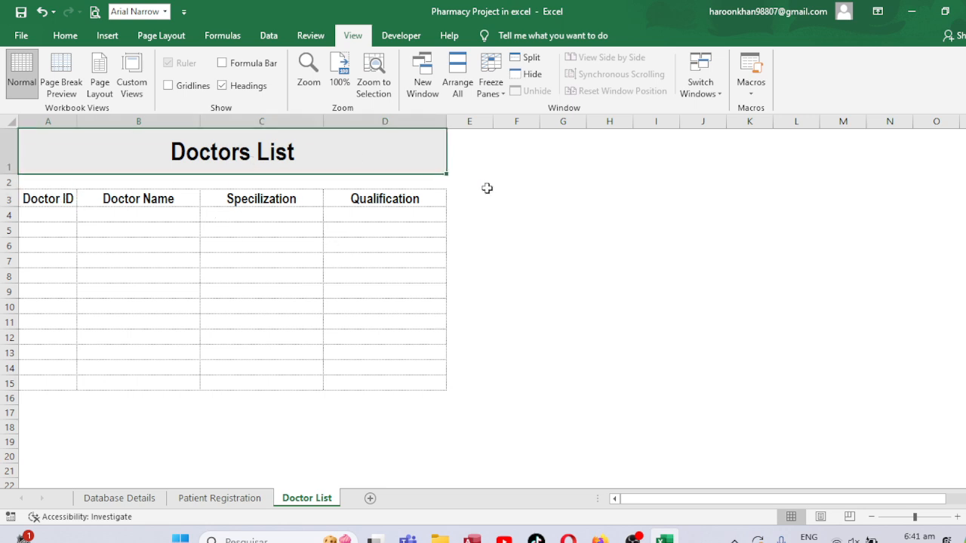
left_click(419, 259)
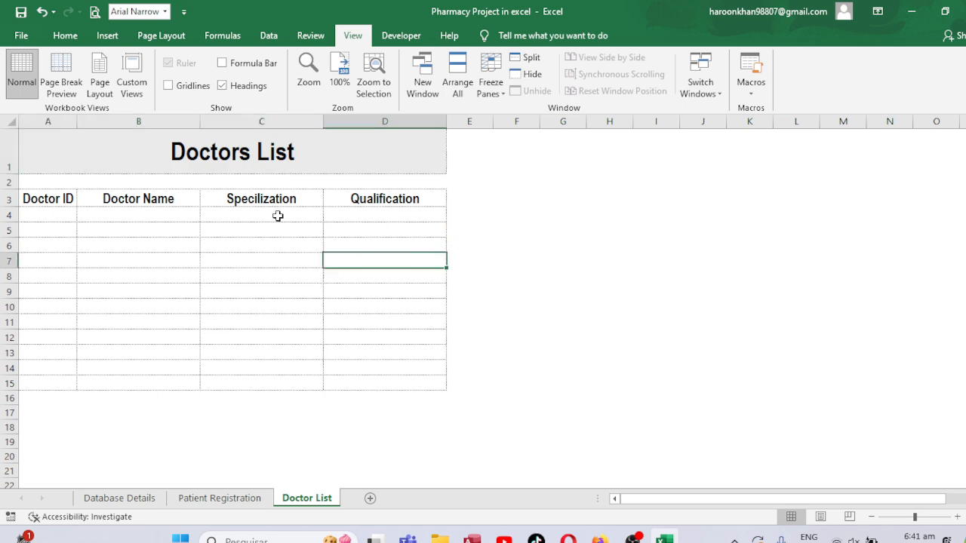
Copy the title and table range A1:D15, add a new sheet and name it Patient Payment Slip.
mouse_move(212, 148)
left_mouse_down()
mouse_move(179, 401)
mouse_move(188, 388)
left_mouse_up()
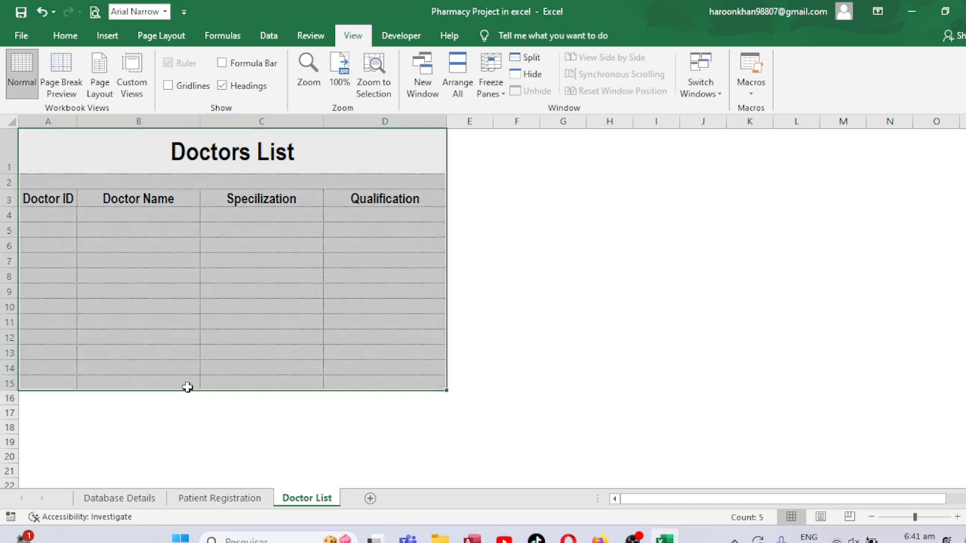
key("ctrl+c")
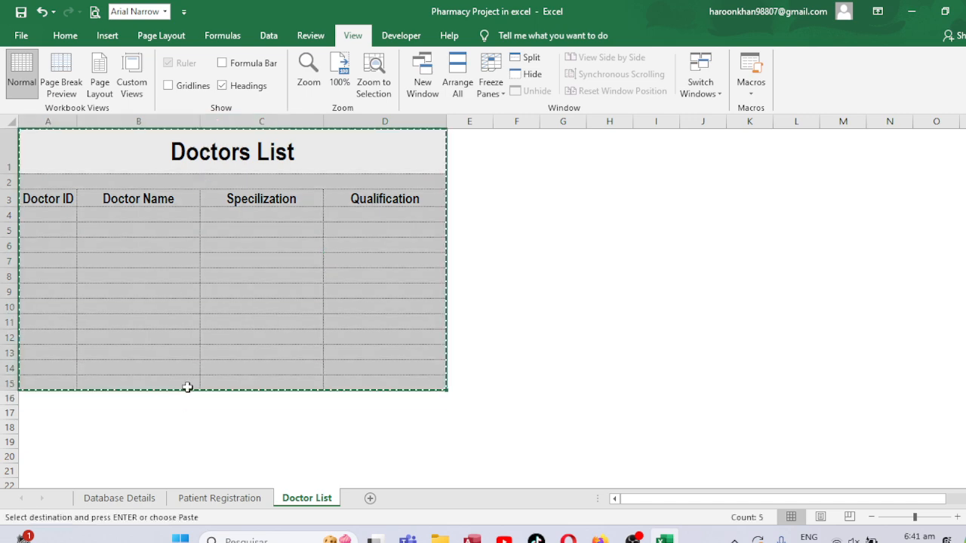
left_click(370, 499)
double_click(363, 499)
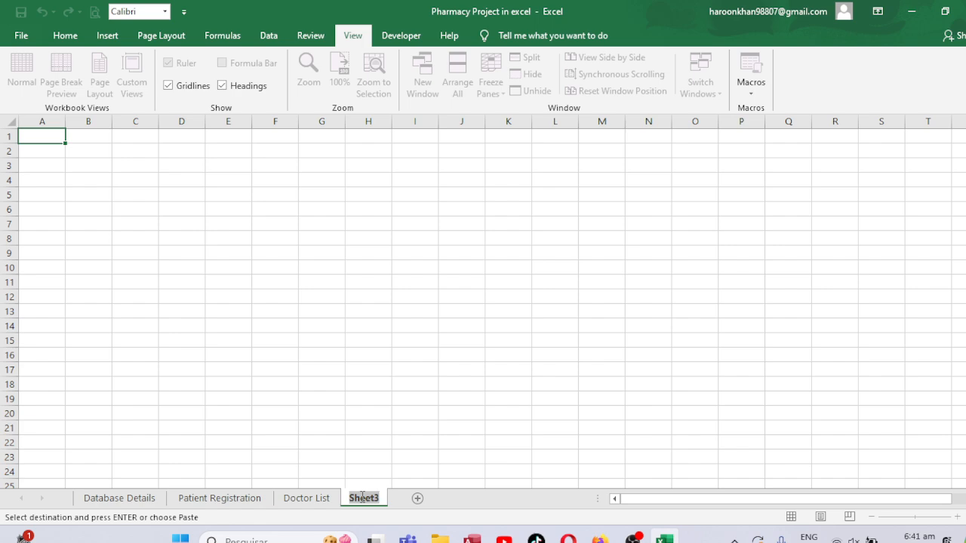
type("Paym")
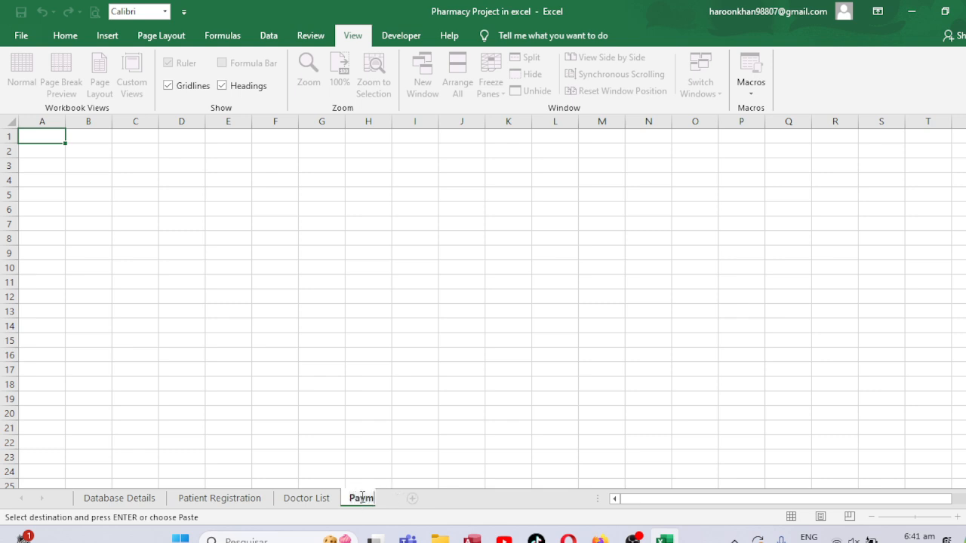
type("ent")
key("BackSpace")
key("BackSpace")
key("BackSpace")
key("BackSpace")
key("BackSpace")
type("atient Payment Sl")
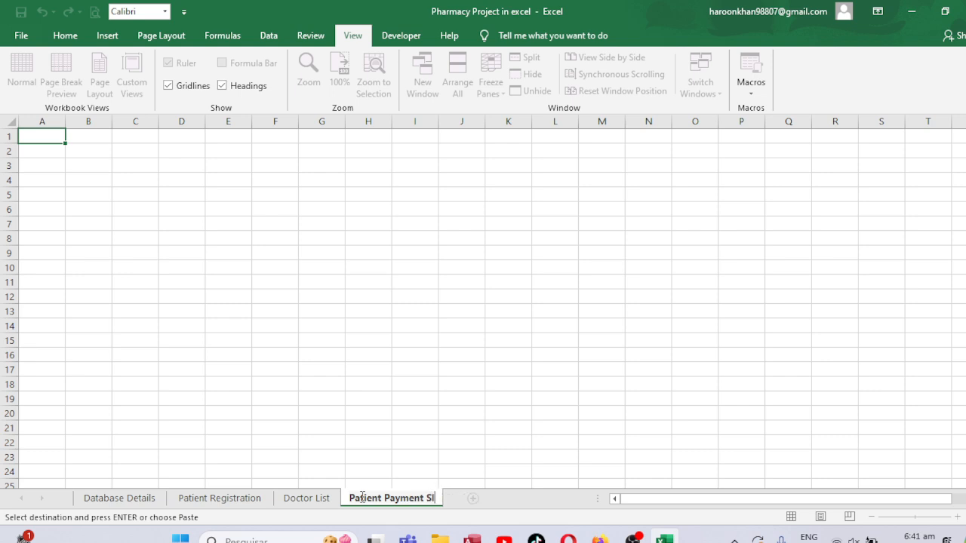
type("ip")
Paste the copied table at cell A1 and widen columns A to D equally to about two and a half times their width.
left_click(43, 135)
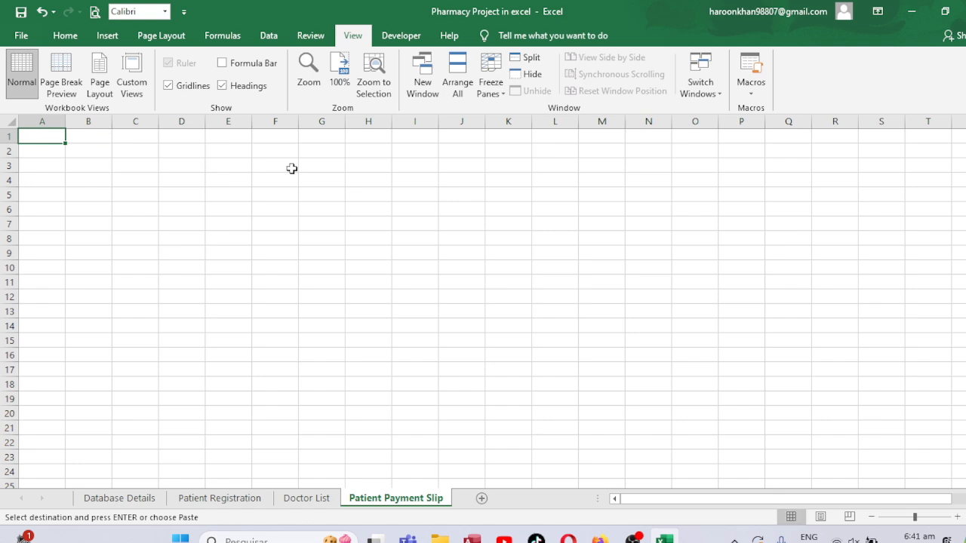
key("ctrl+v")
key("Escape")
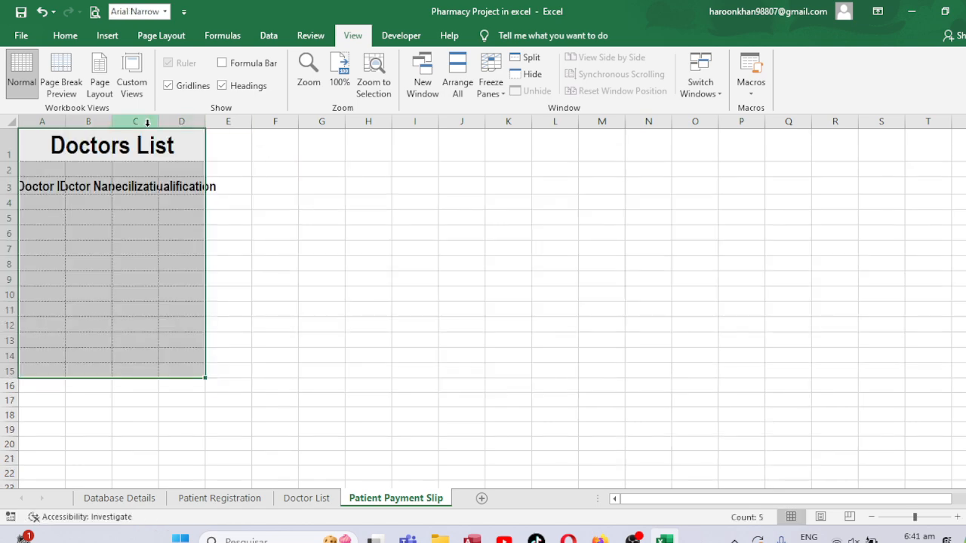
left_click_drag(42, 121, 231, 120)
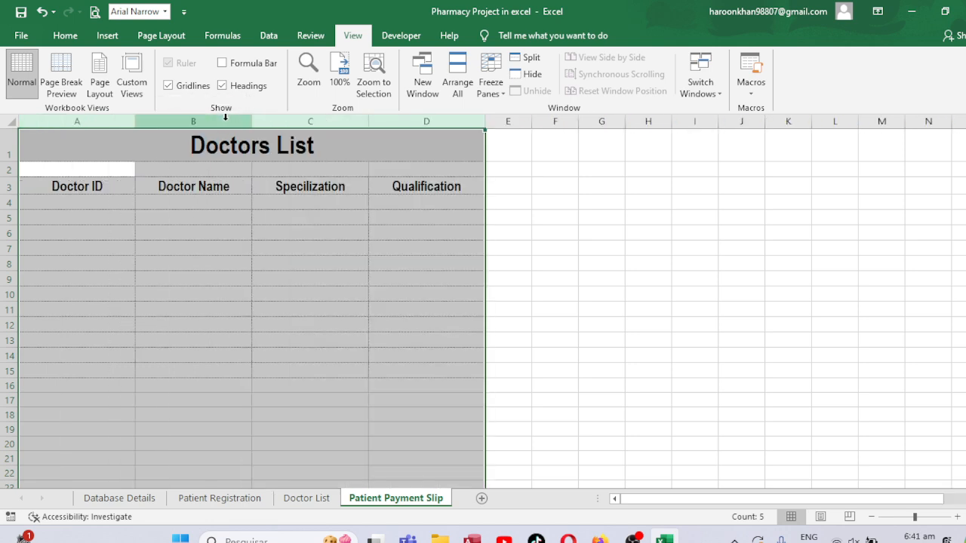
Change the pasted table's title to Patient Payment Slip and increase the height of title row 1.
left_click(290, 150)
type("Pay")
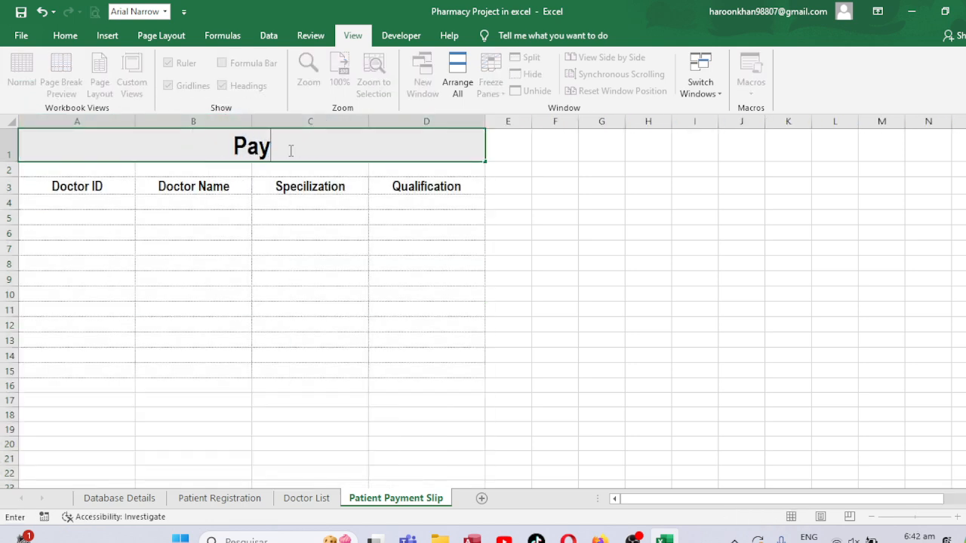
key("BackSpace")
type("tient")
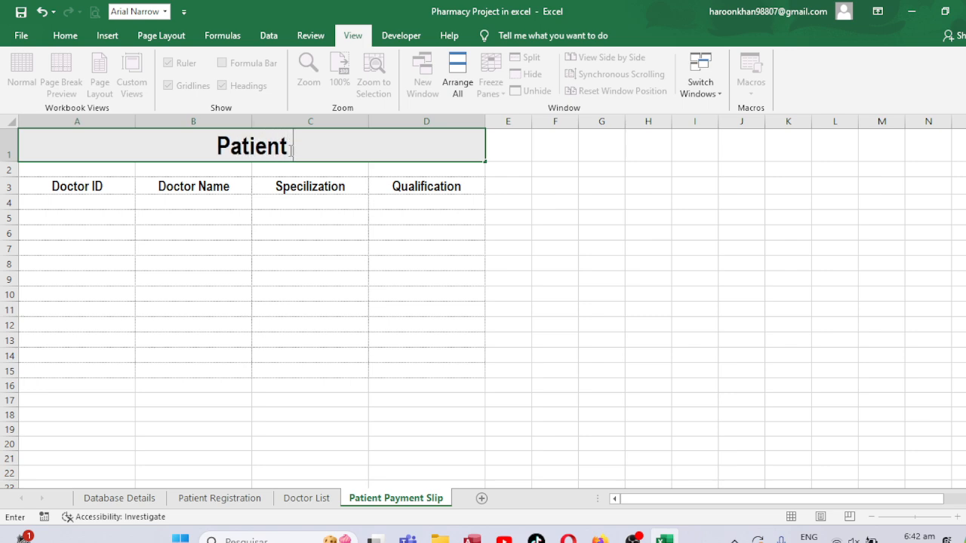
type(" Payment ")
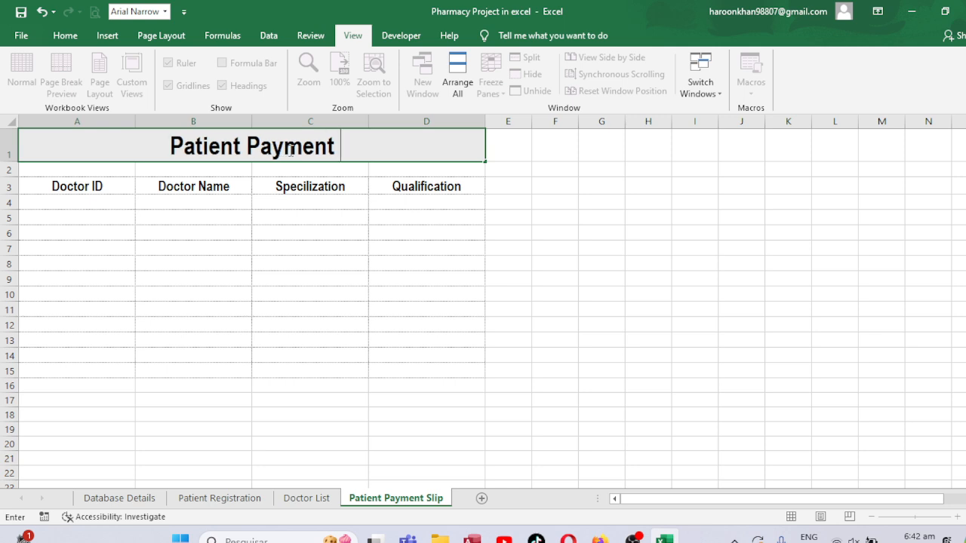
type("Slip")
key("ctrl+Return")
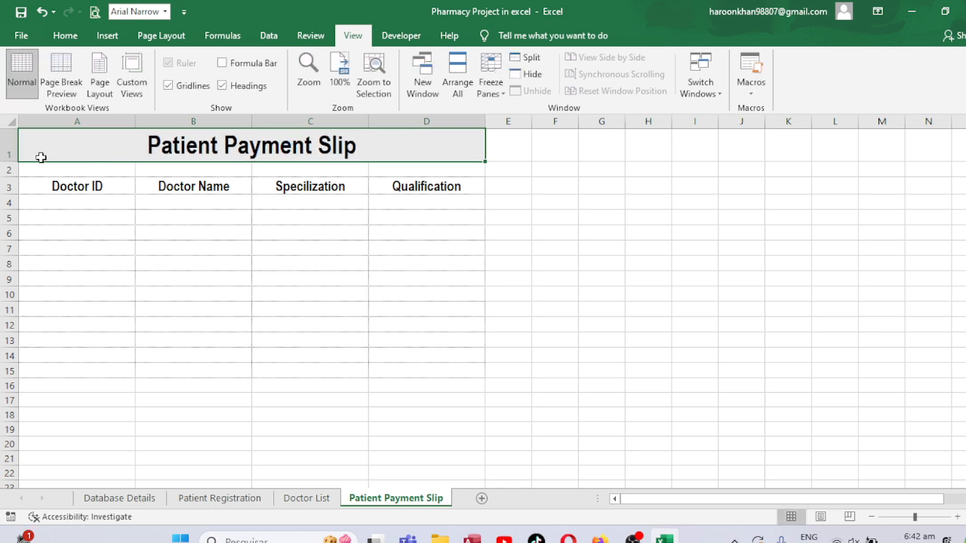
left_click_drag(12, 160, 15, 174)
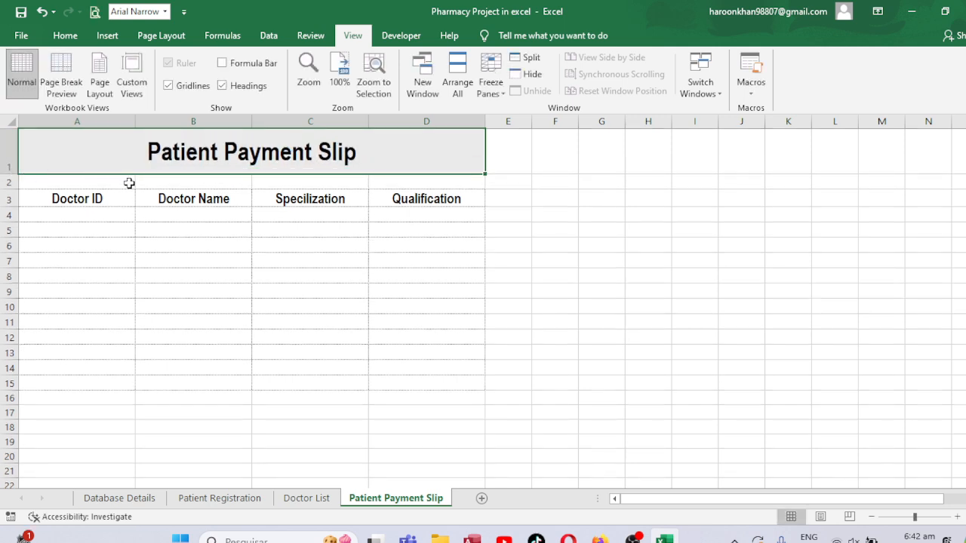
Change the headers in cells A3 to C3 to Medicine ID, Medicine Name and Entry Date.
left_click(74, 197)
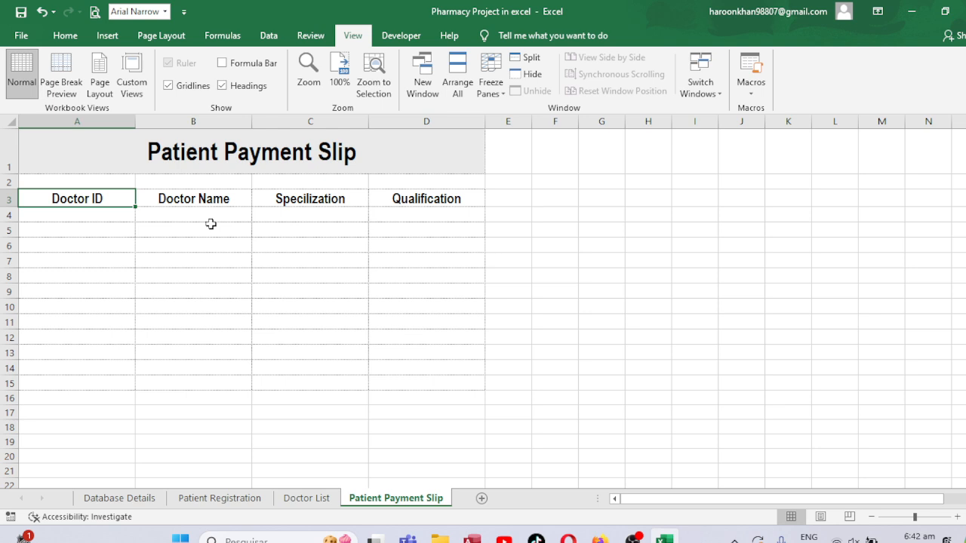
type("m")
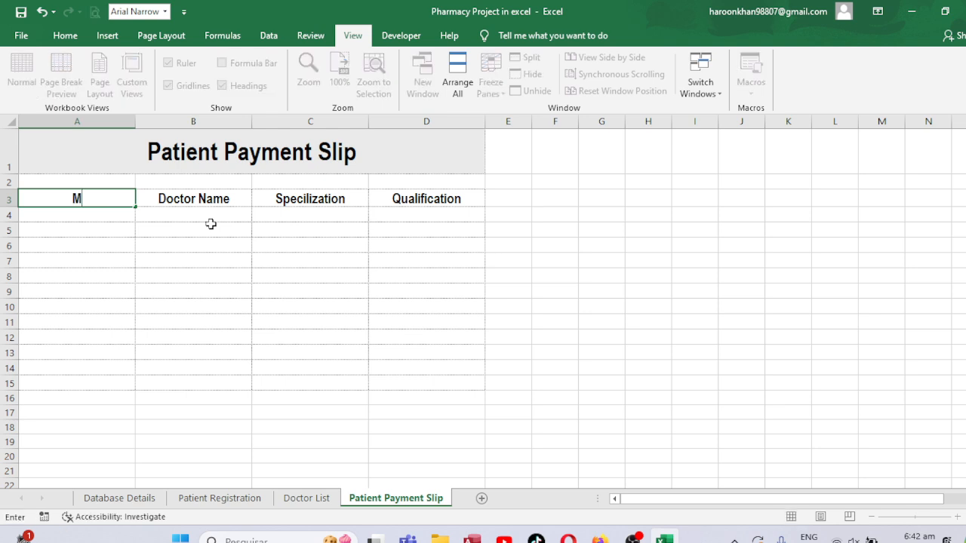
type("edicine ID")
key("Tab")
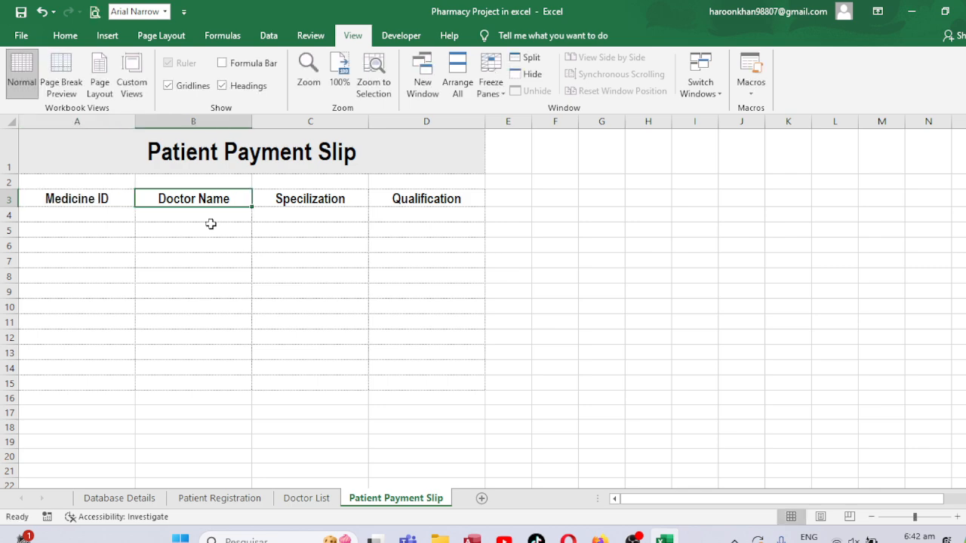
type("Medi")
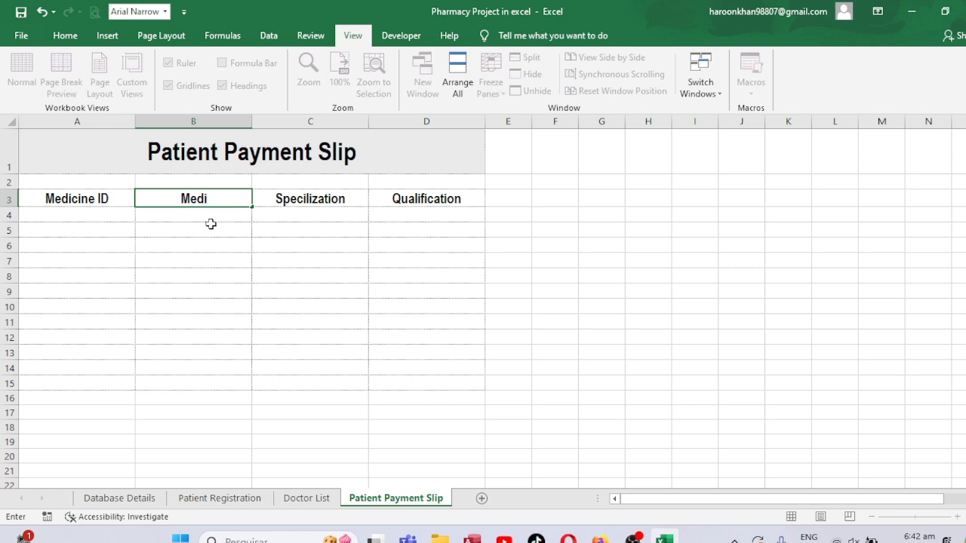
type("cine Name")
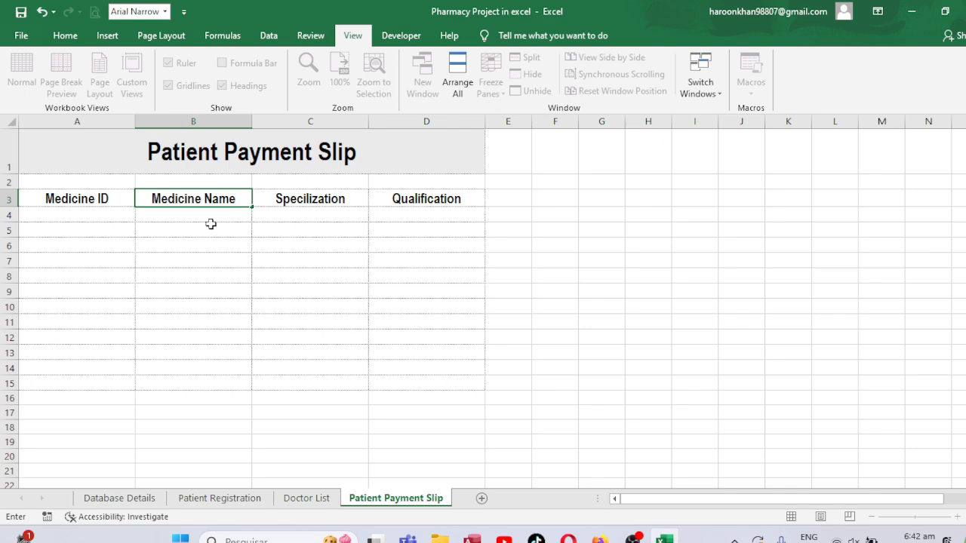
key("Tab")
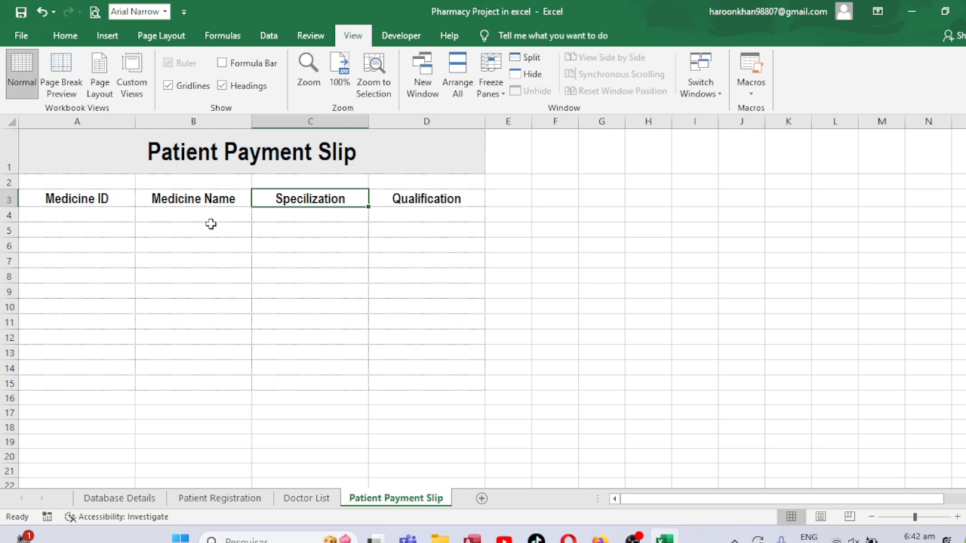
type("Entry")
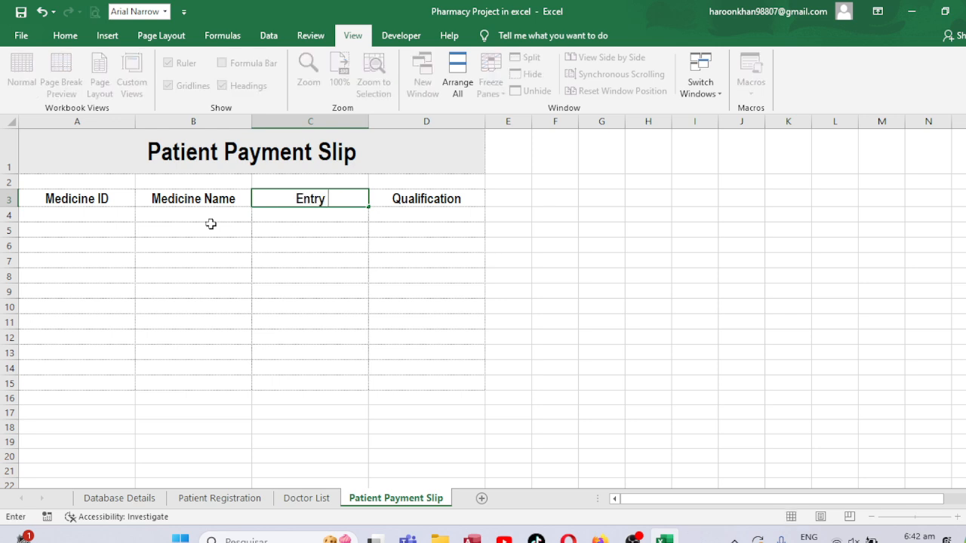
type(" Date")
key("Tab")
Insert three blank columns before the Qualification column D.
left_click(407, 121)
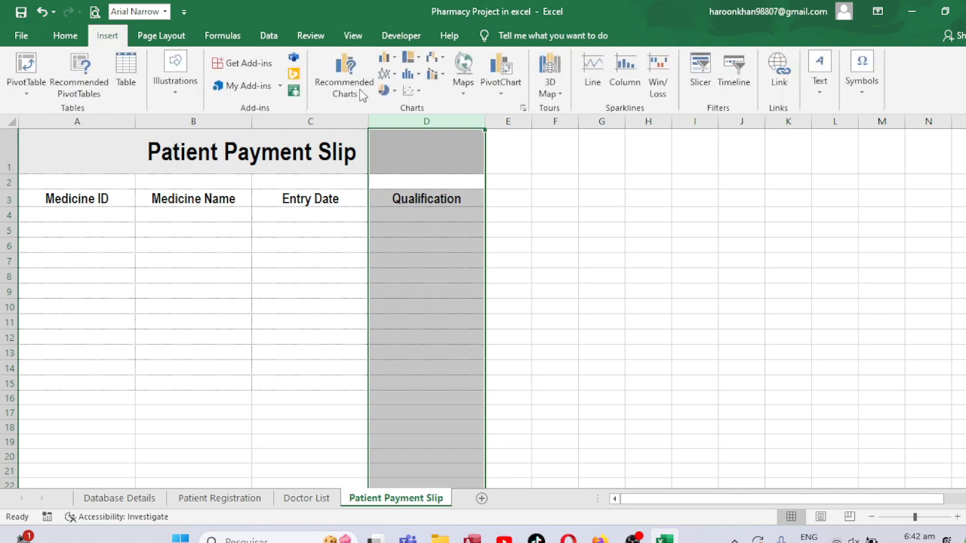
left_click(65, 36)
left_click(739, 64)
left_click(740, 64)
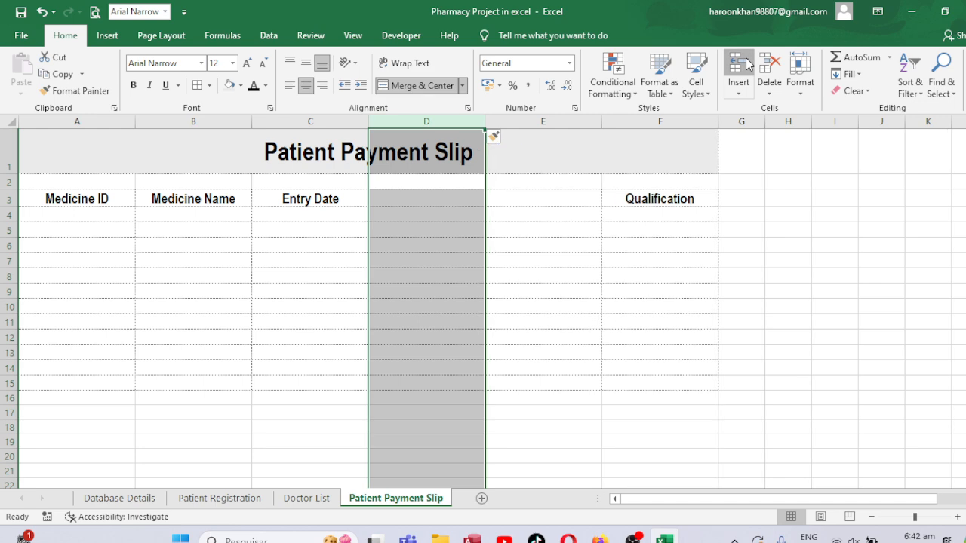
left_click(739, 64)
left_click(418, 215)
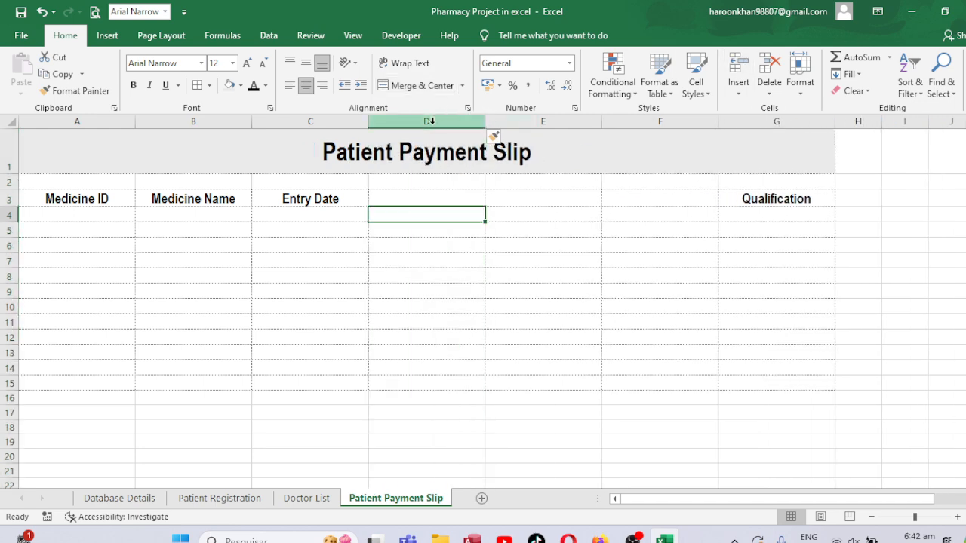
Narrow columns D to G equally to about two-thirds of their width and autofit the Entry Date and Medicine ID columns.
left_click_drag(430, 122, 761, 135)
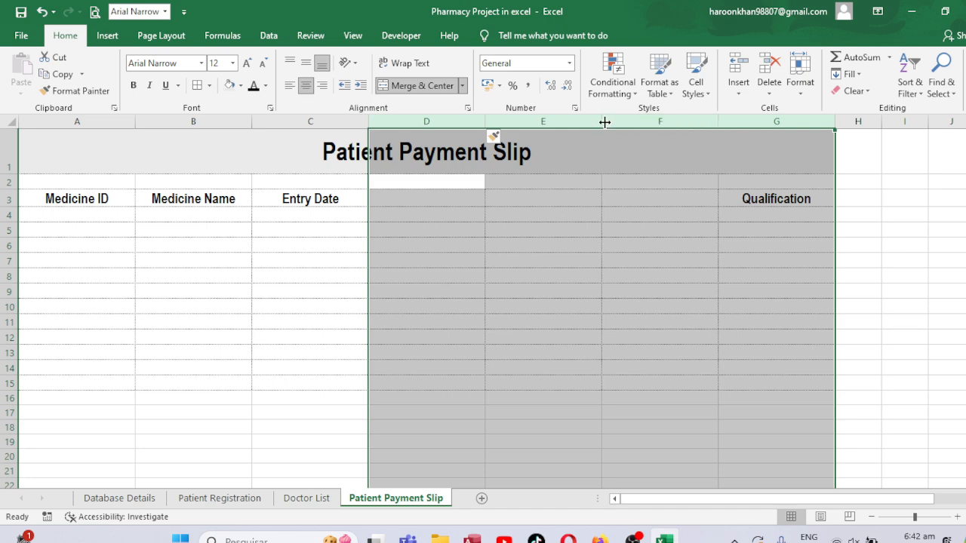
left_click_drag(602, 122, 564, 121)
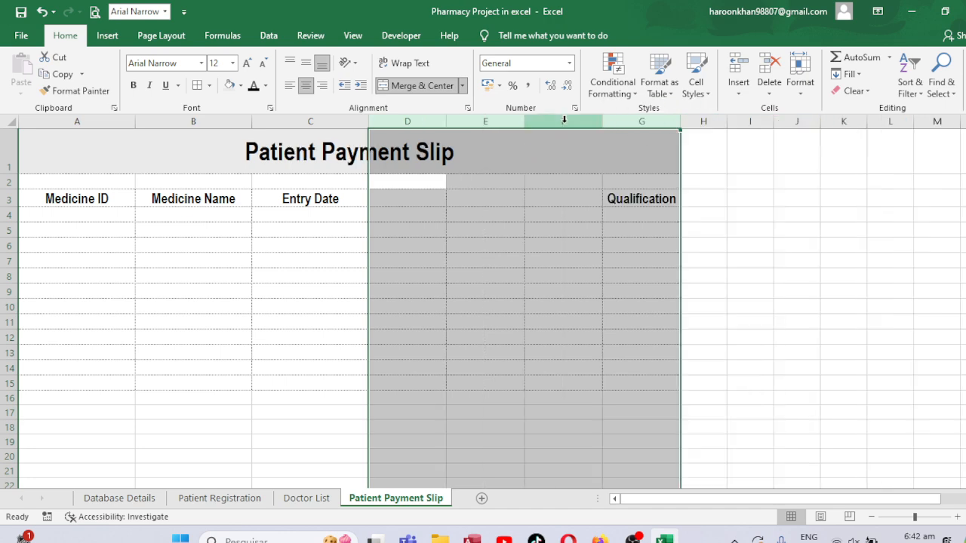
left_click(398, 196)
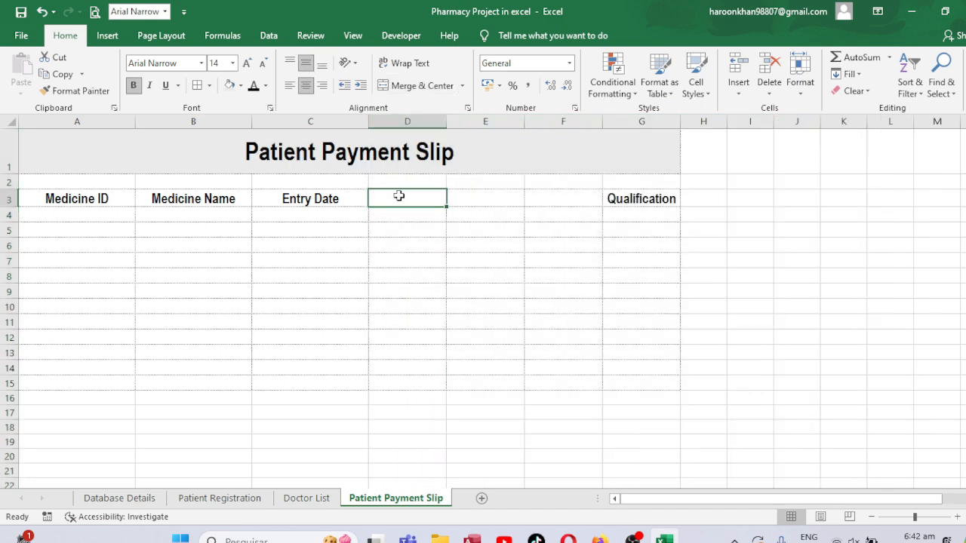
double_click(369, 121)
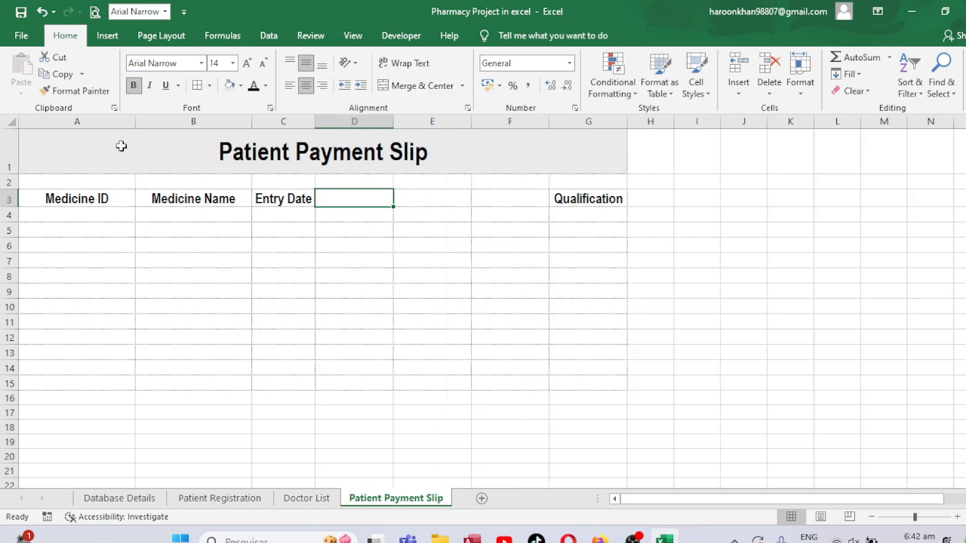
double_click(134, 124)
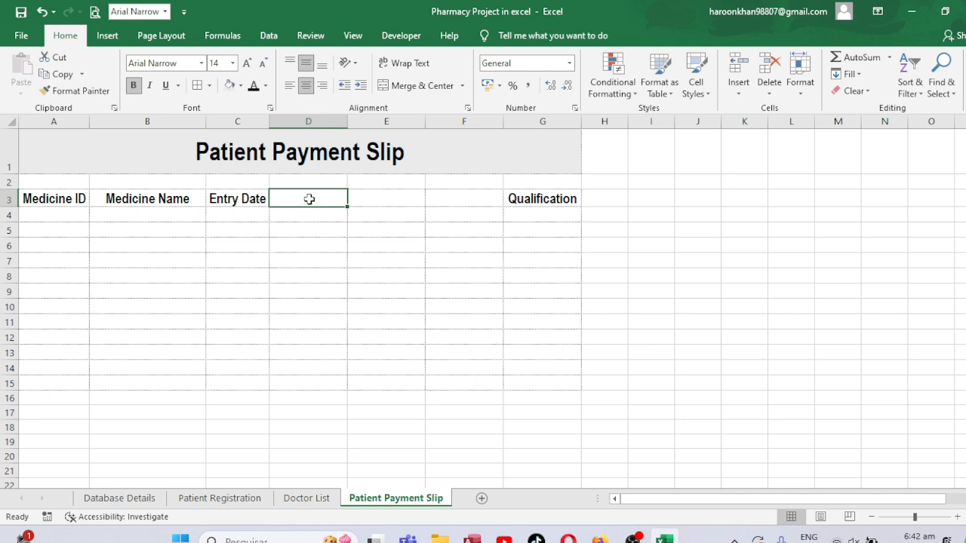
Enter the headers Medicine Type, Qty, Rate and Total in cells D3 to G3, replacing Qualification.
type("Med")
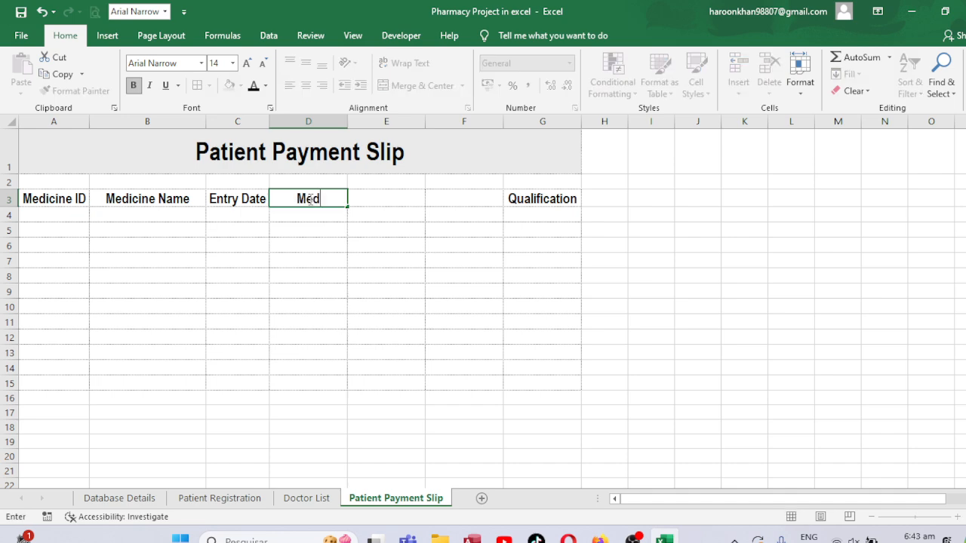
type("icine T")
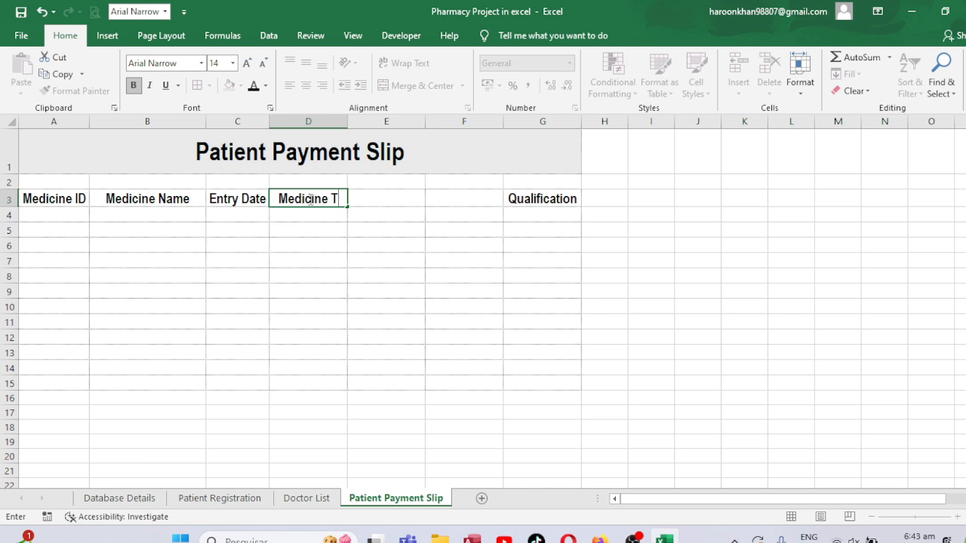
type("ype")
key("Tab")
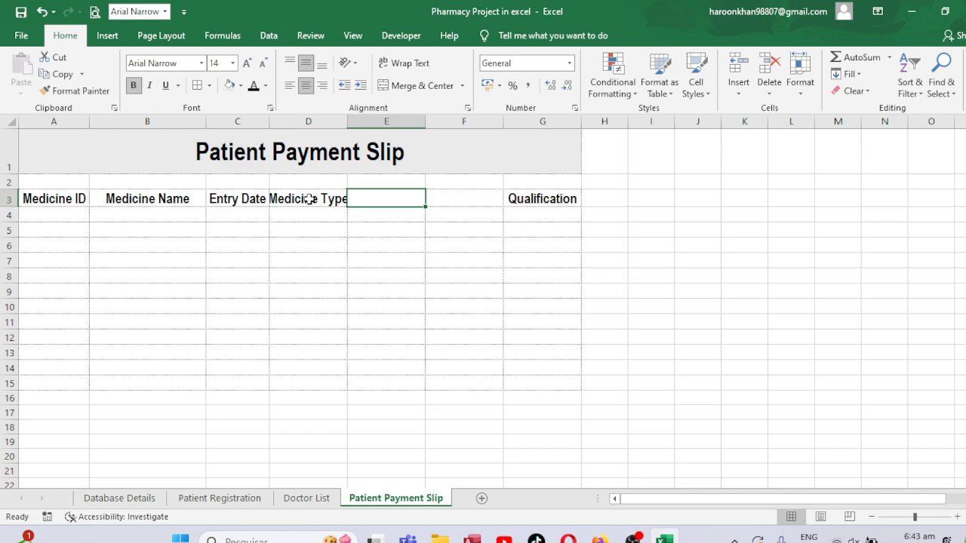
type("q")
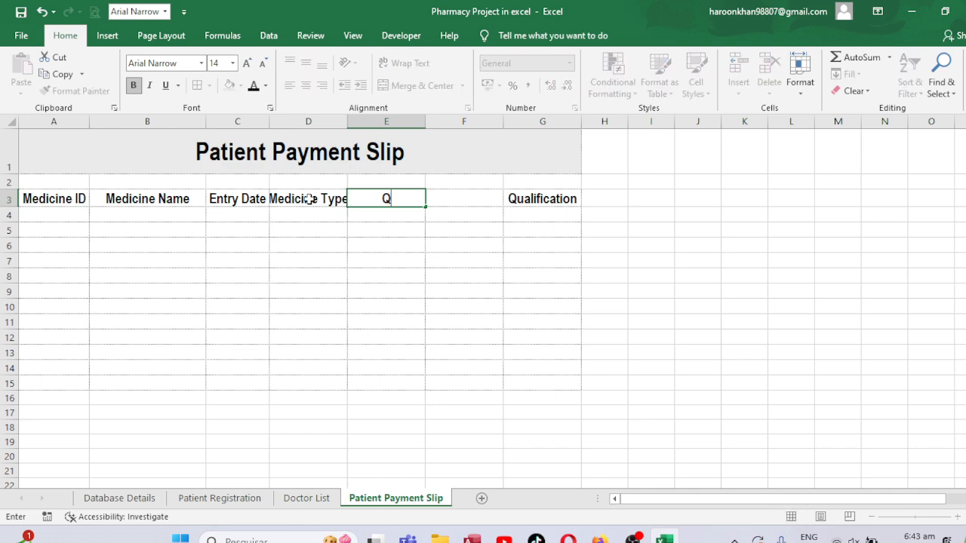
type("ty")
key("Tab")
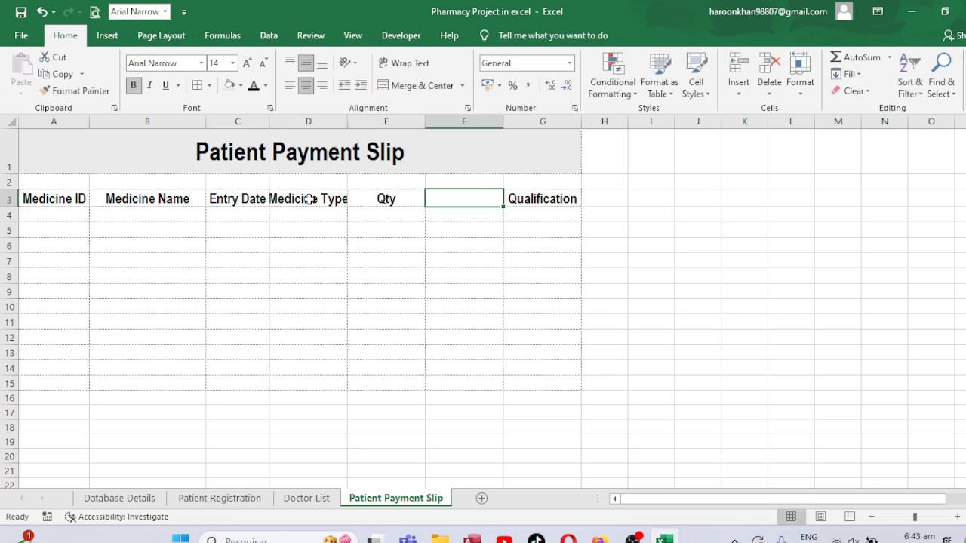
type("Rate")
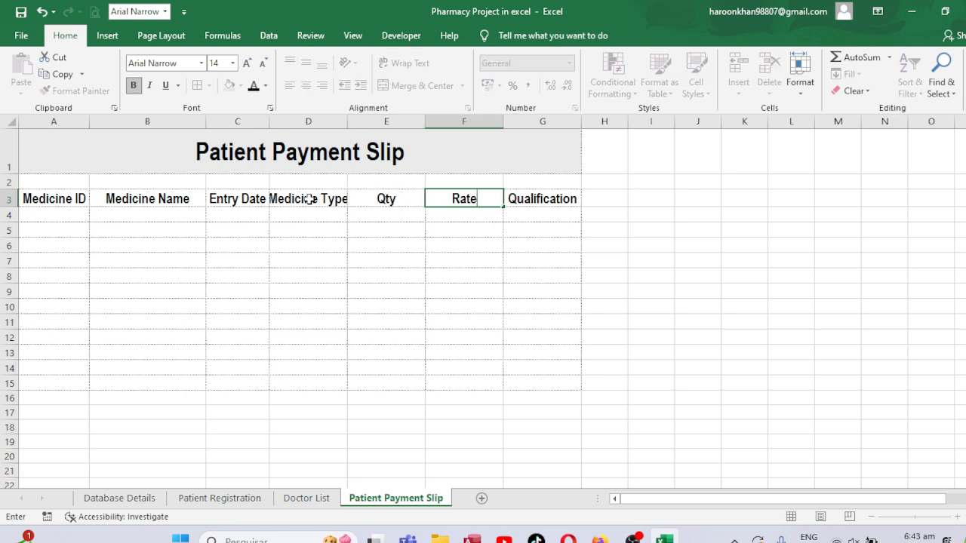
key("Tab")
type("Total")
key("ctrl+Return")
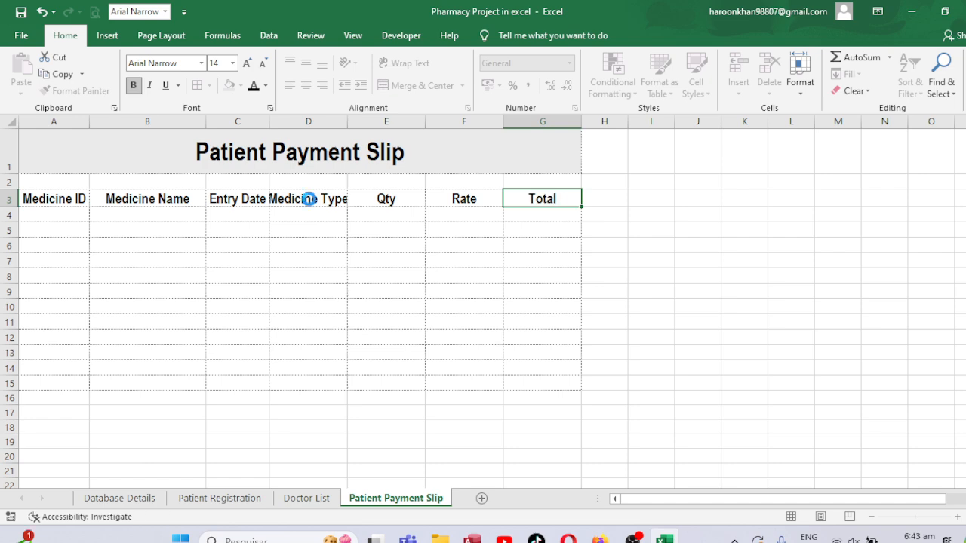
Autofit the Qty and Rate columns E and F to their headers.
left_click(497, 200)
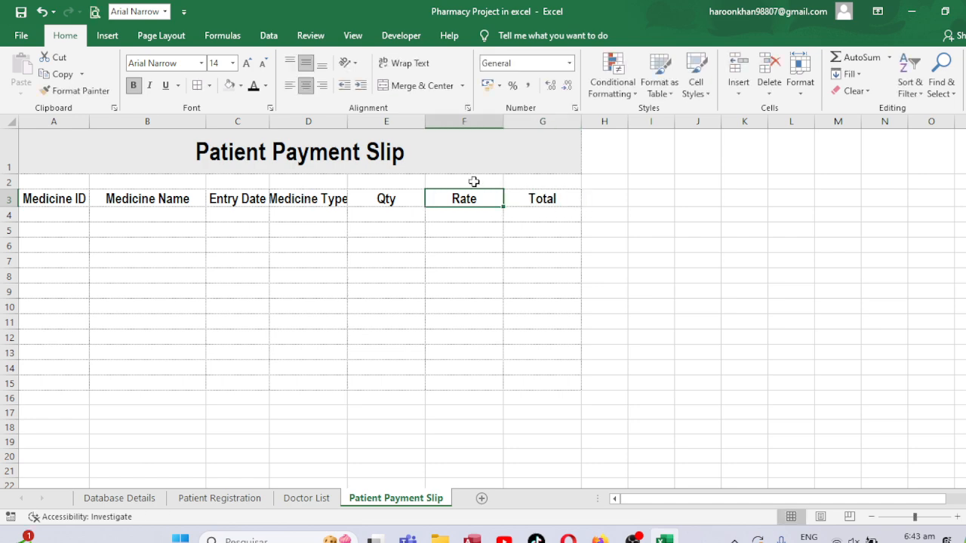
double_click(427, 122)
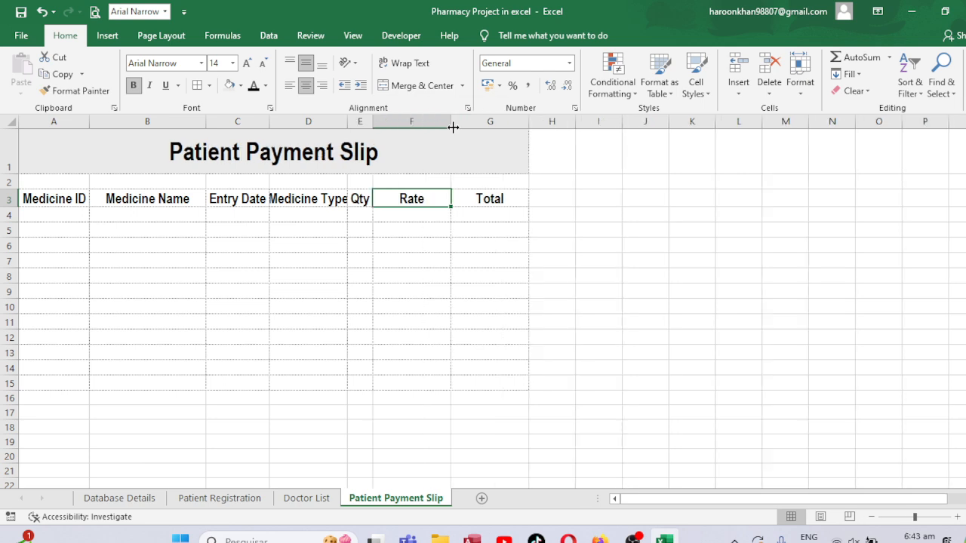
double_click(450, 122)
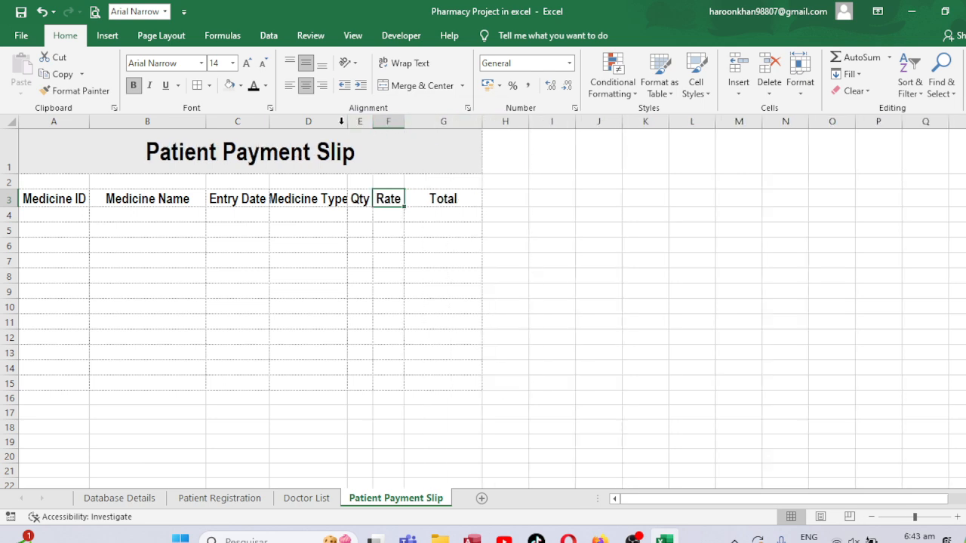
Widen the Medicine Type column by about half, the Entry Date column by about 40% and the Medicine Name column by about 30%.
left_click(308, 122)
left_click_drag(348, 121, 390, 121)
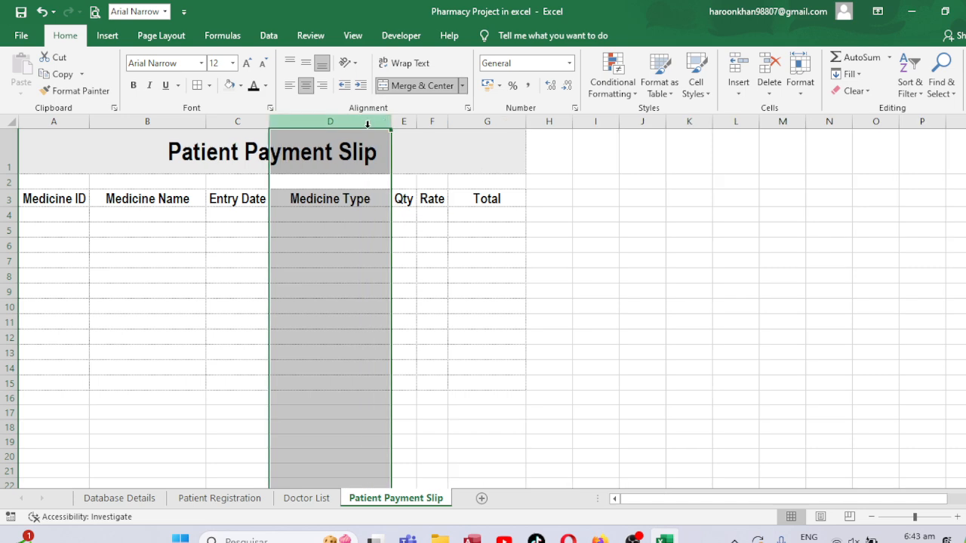
left_click_drag(272, 121, 295, 122)
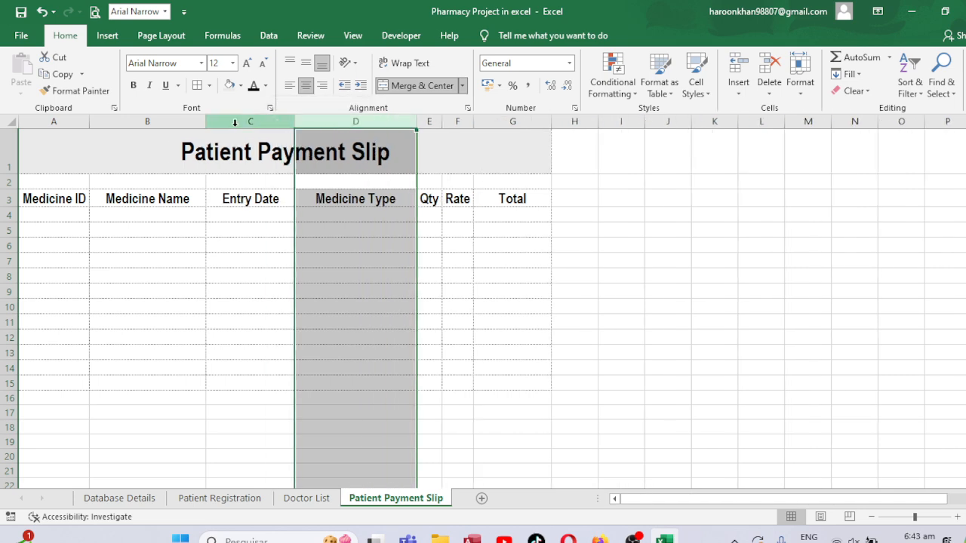
left_click(185, 121)
left_click_drag(206, 123, 241, 122)
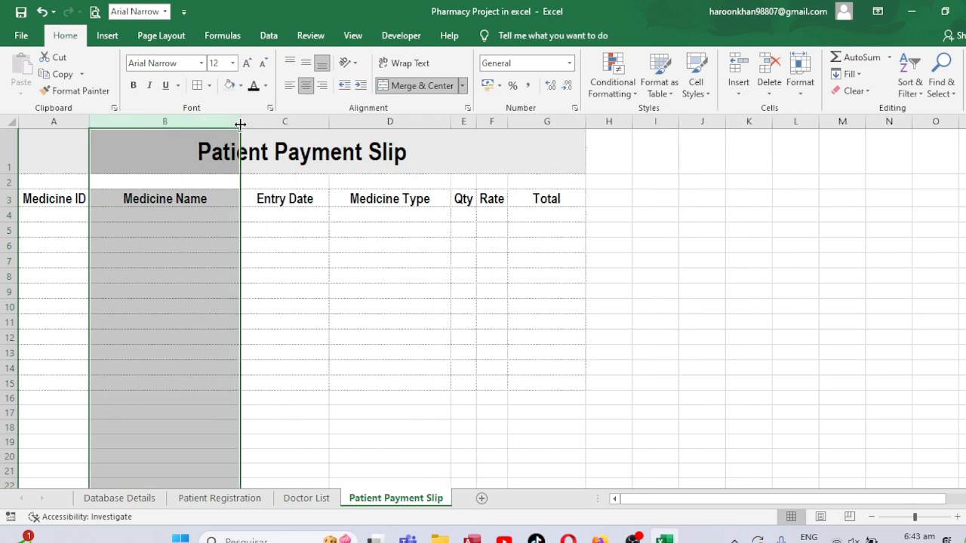
left_click(470, 244)
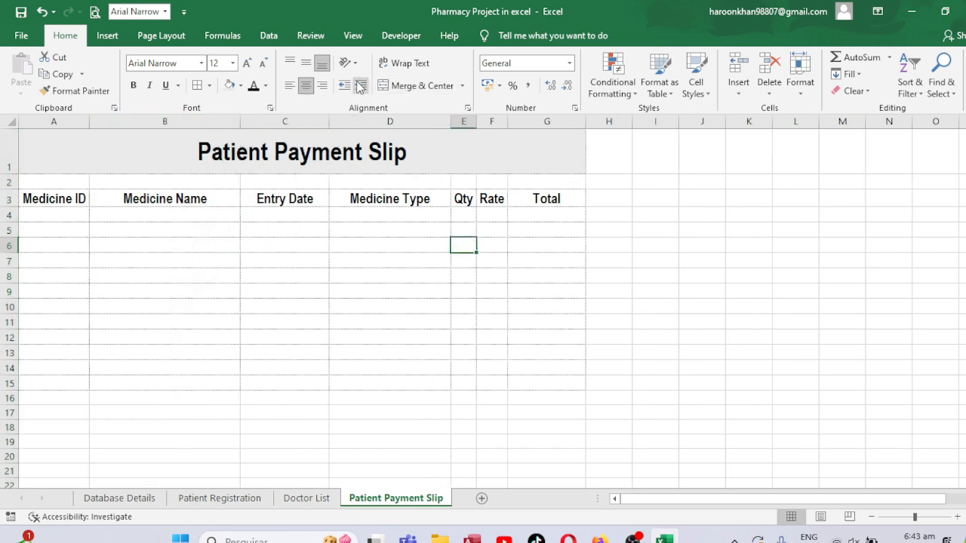
Hide the gridlines on the Patient Payment Slip sheet.
double_click(343, 21)
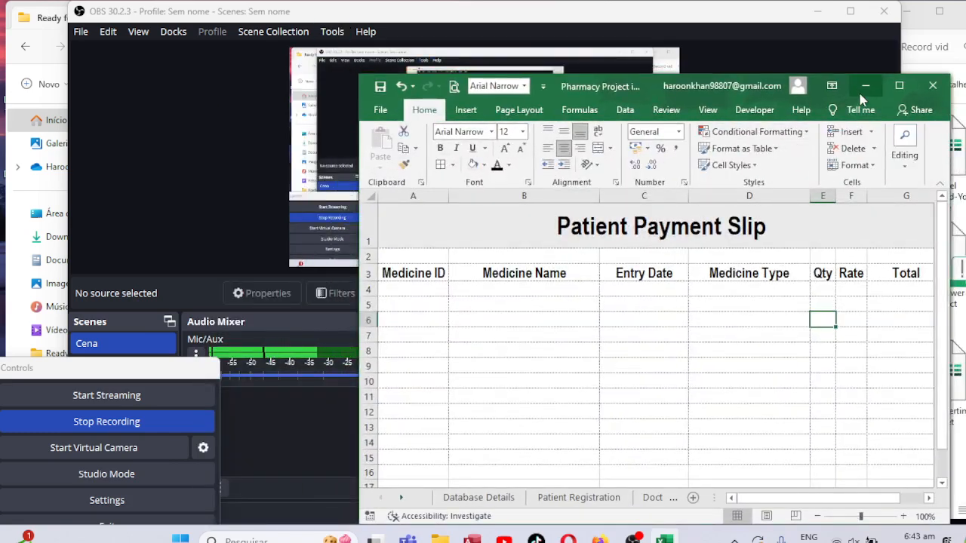
left_click(898, 86)
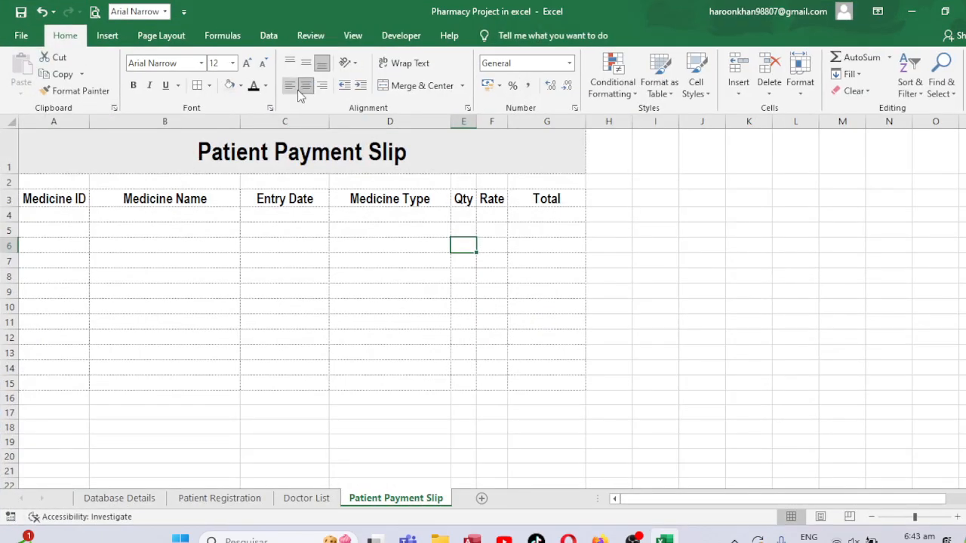
left_click(354, 37)
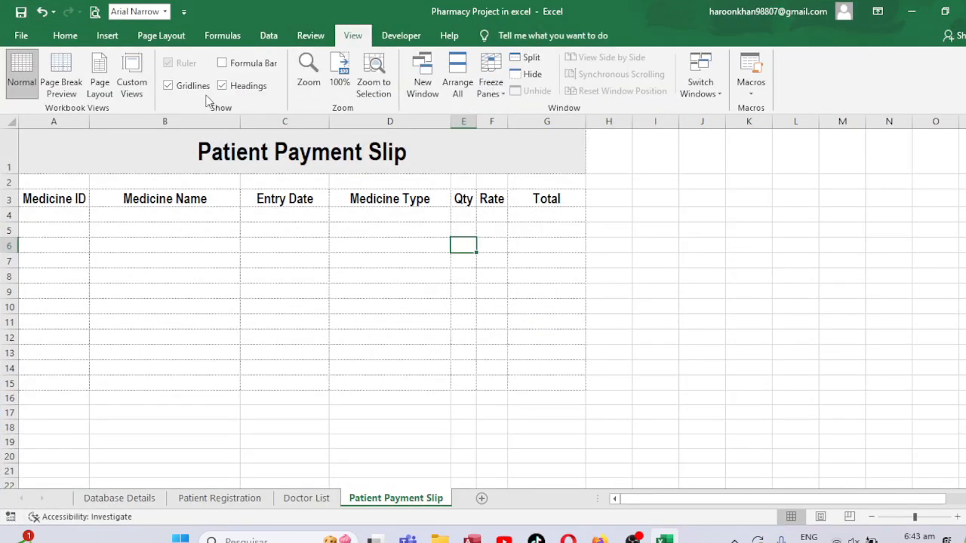
left_click(188, 85)
left_click(707, 270)
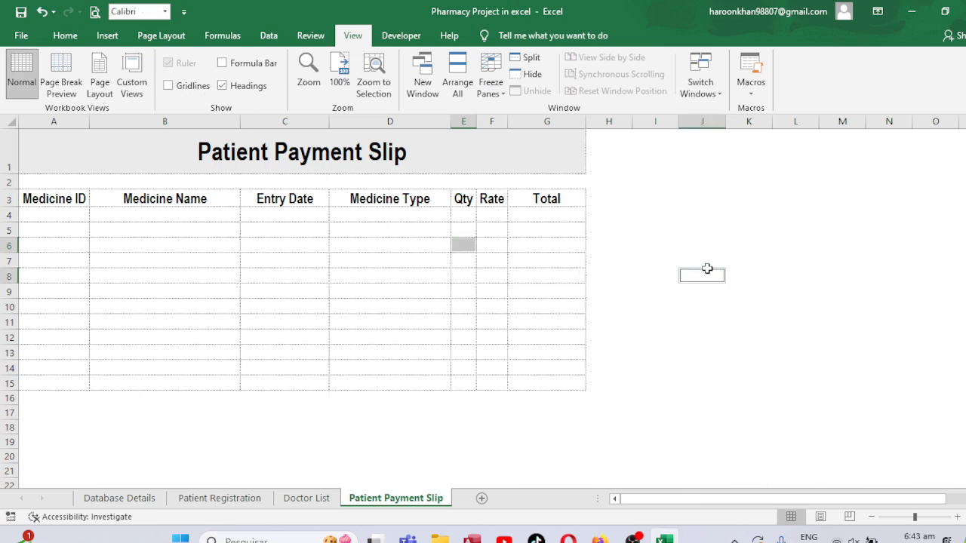
Add a new sheet after Patient Payment Slip and name it Medicine Inventory.
left_click(481, 499)
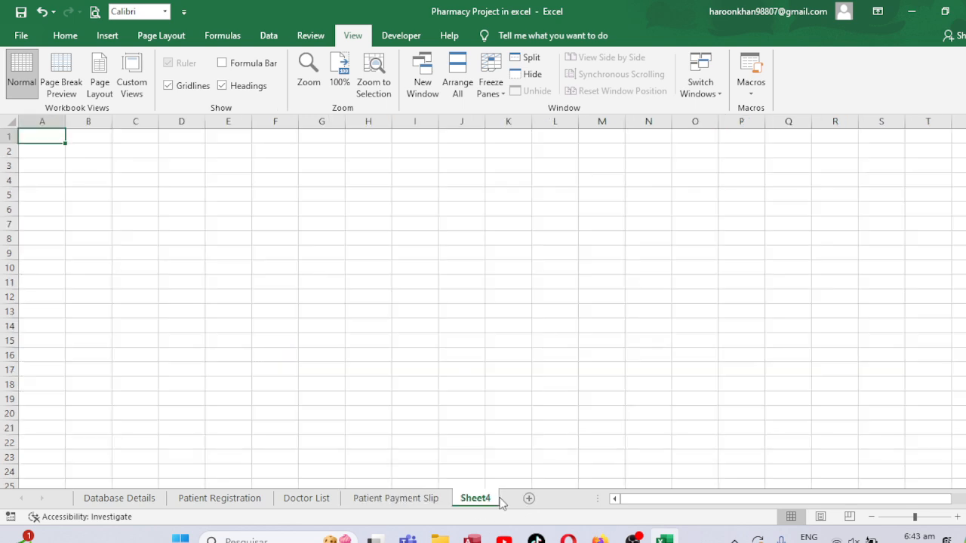
double_click(476, 497)
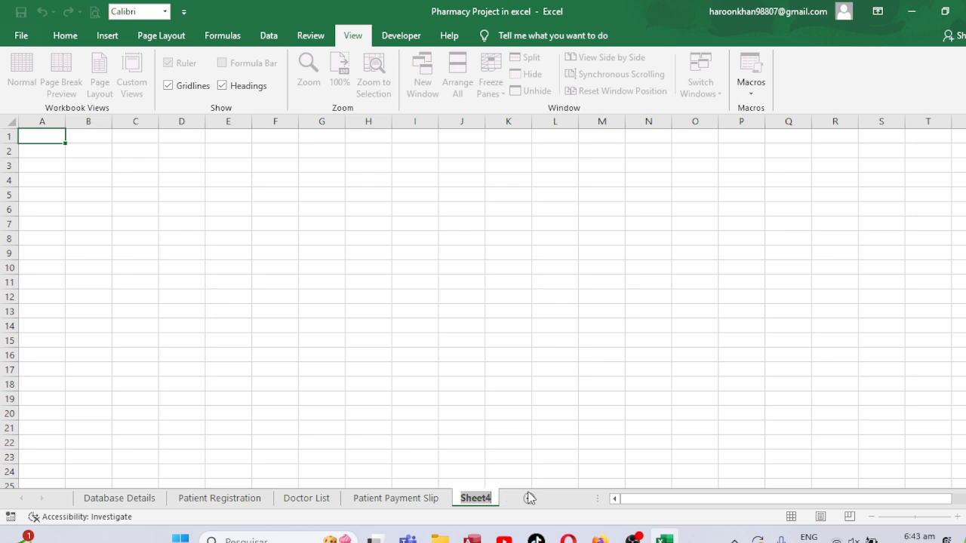
type("Med")
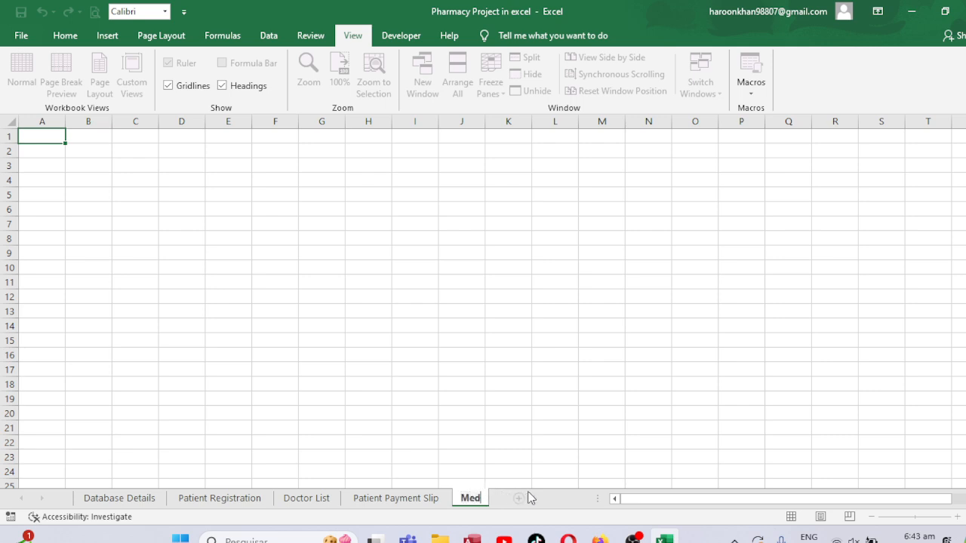
type("icine Inventory")
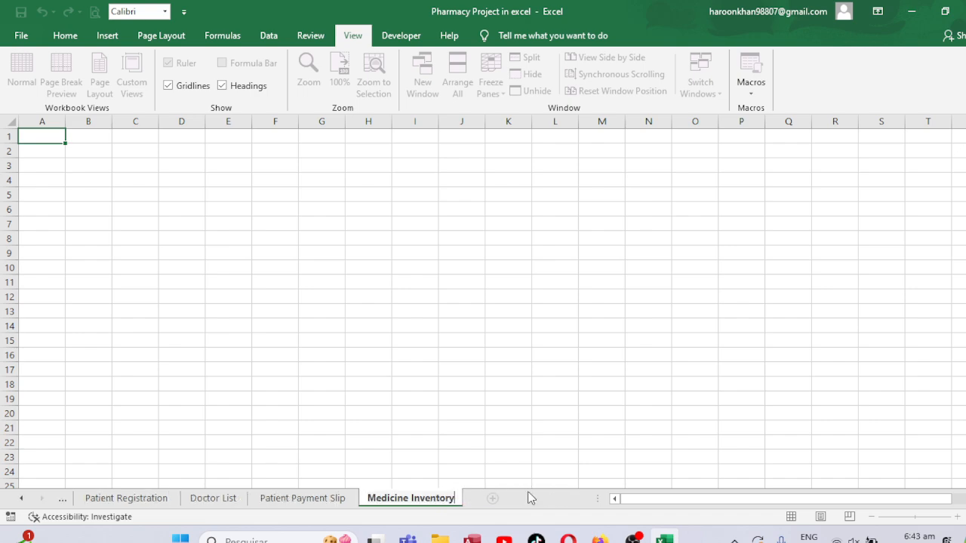
left_click(520, 402)
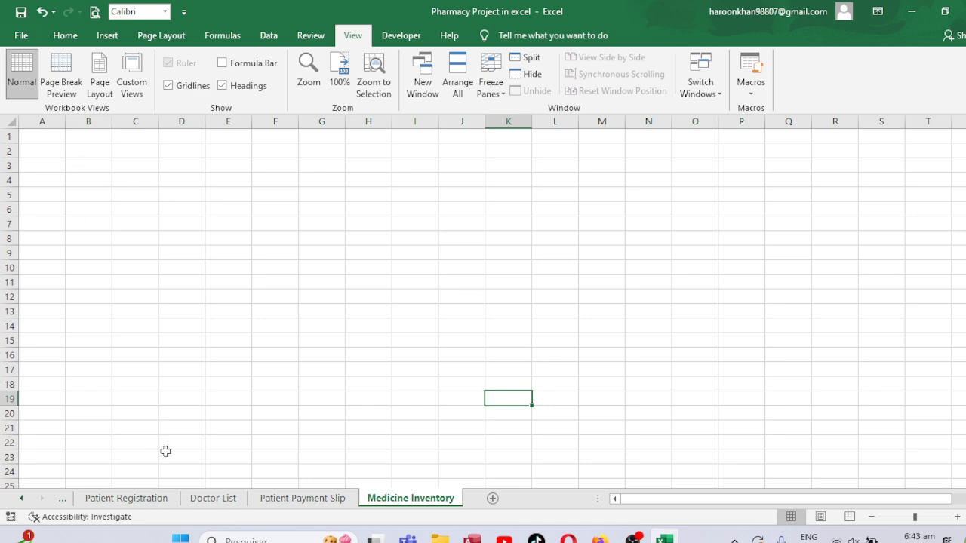
Copy the table A1:G15 from the Patient Payment Slip sheet to cell A1 of the Medicine Inventory sheet.
left_click(297, 498)
left_click_drag(184, 169, 181, 200)
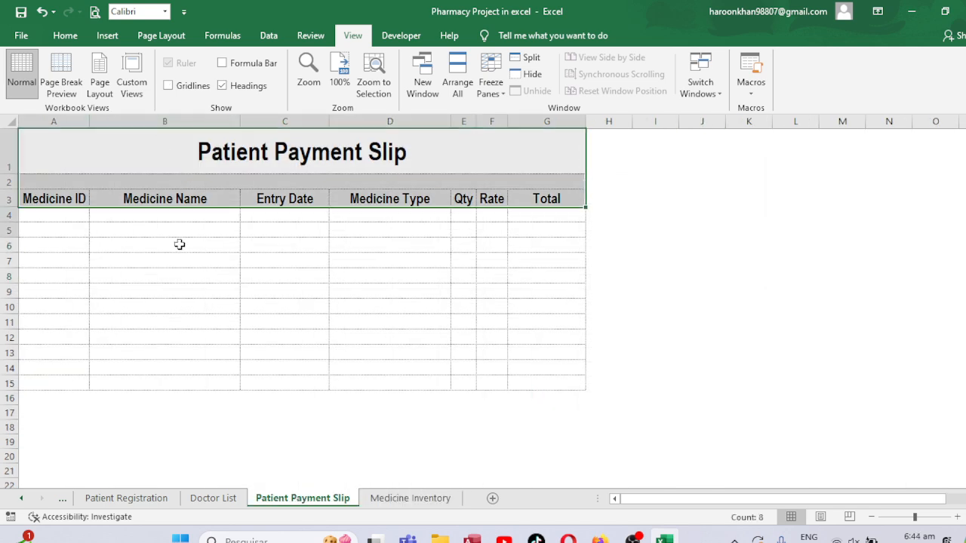
left_click_drag(179, 243, 177, 384)
key("ctrl+c")
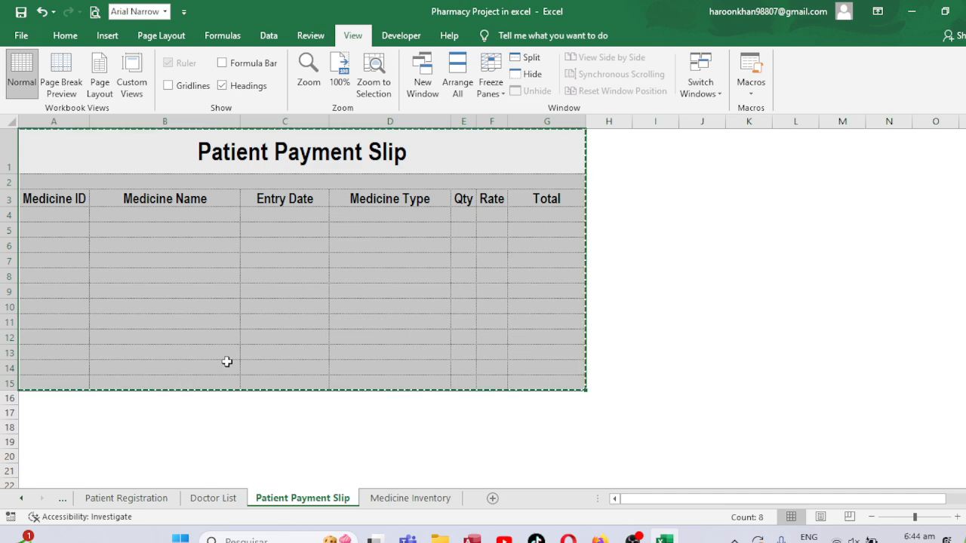
left_click(427, 500)
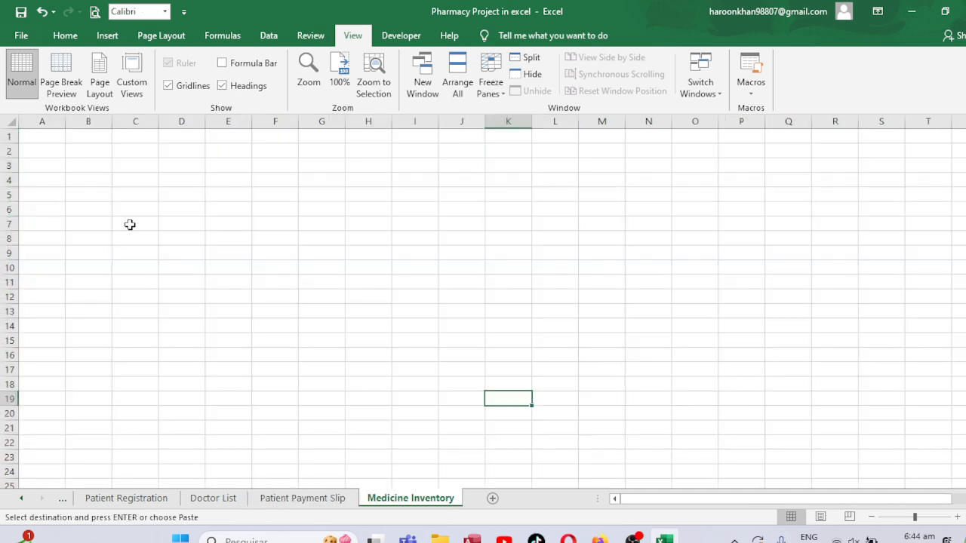
left_click(40, 138)
key("ctrl+v")
key("Escape")
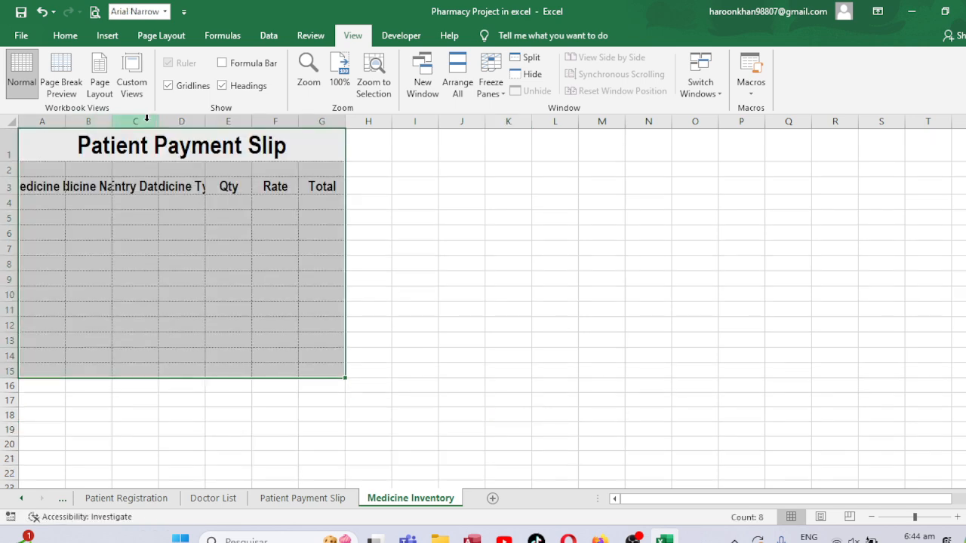
Widen columns A to G equally to about double their width and autofit the Medicine ID column.
left_click_drag(42, 121, 319, 138)
left_click_drag(252, 121, 303, 119)
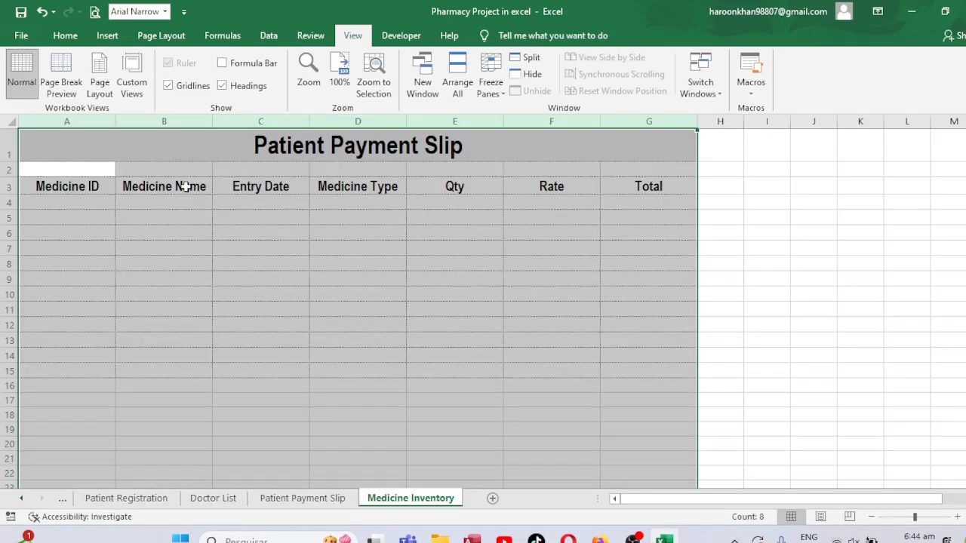
left_click(93, 181)
left_click(116, 138)
double_click(116, 122)
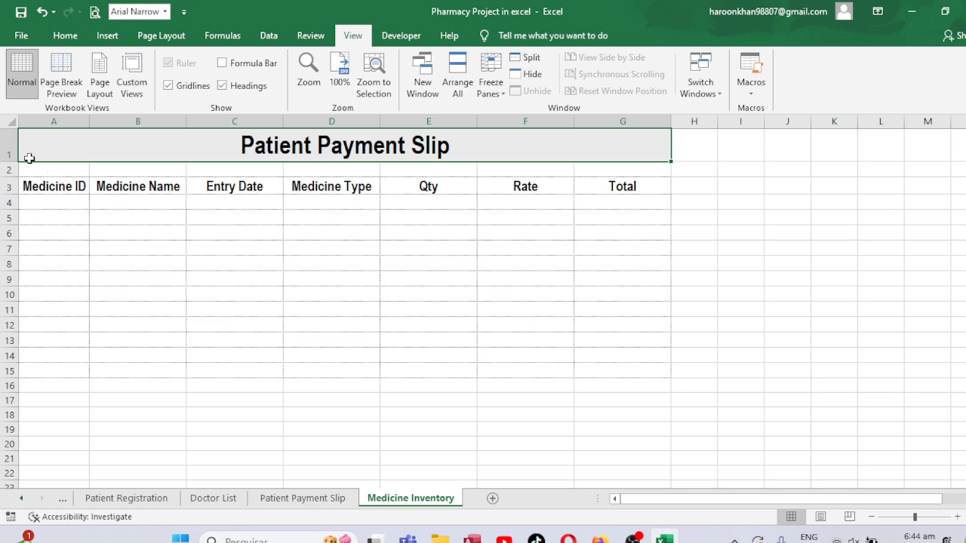
Make title row 1 about 40% taller and replace its title with Medicine Inventory.
left_click_drag(11, 162, 11, 175)
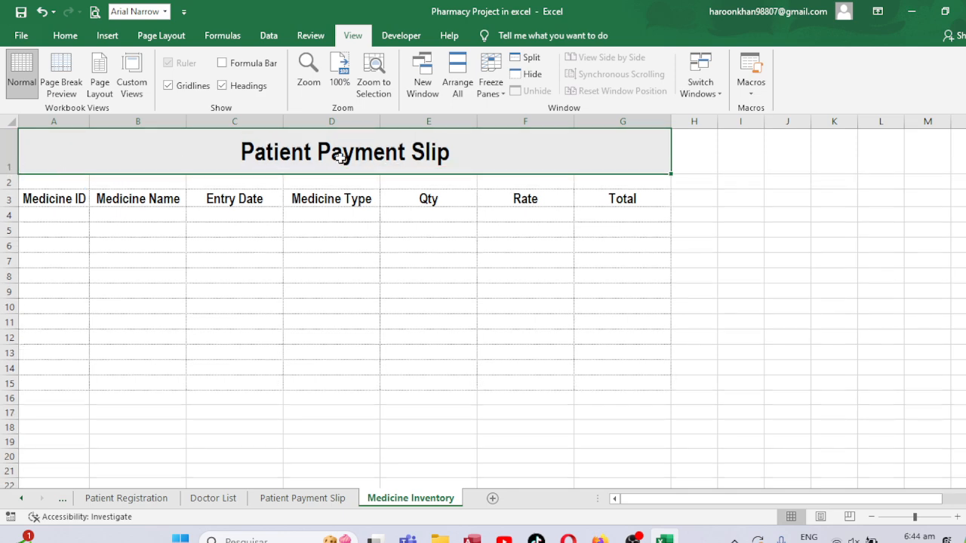
type("Medcine")
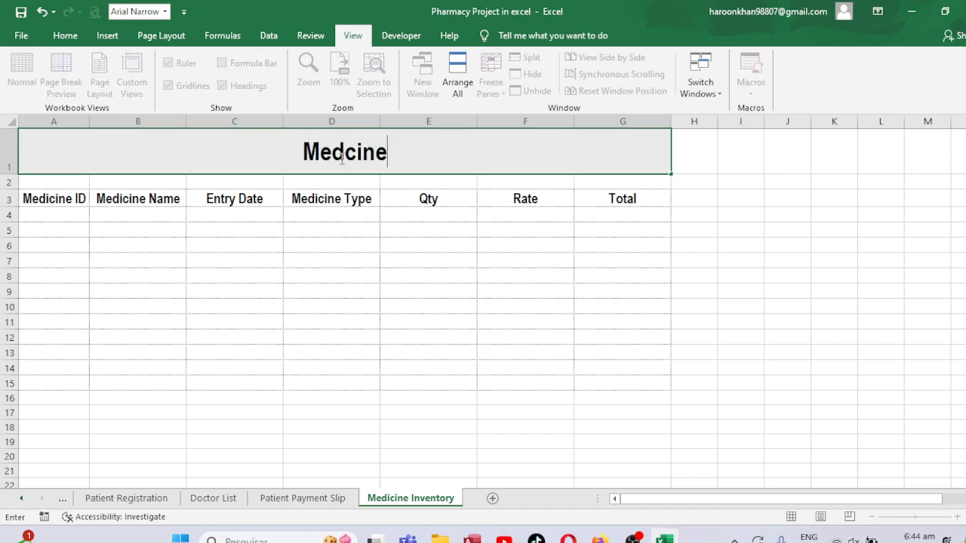
key("BackSpace")
key("BackSpace")
key("BackSpace")
key("BackSpace")
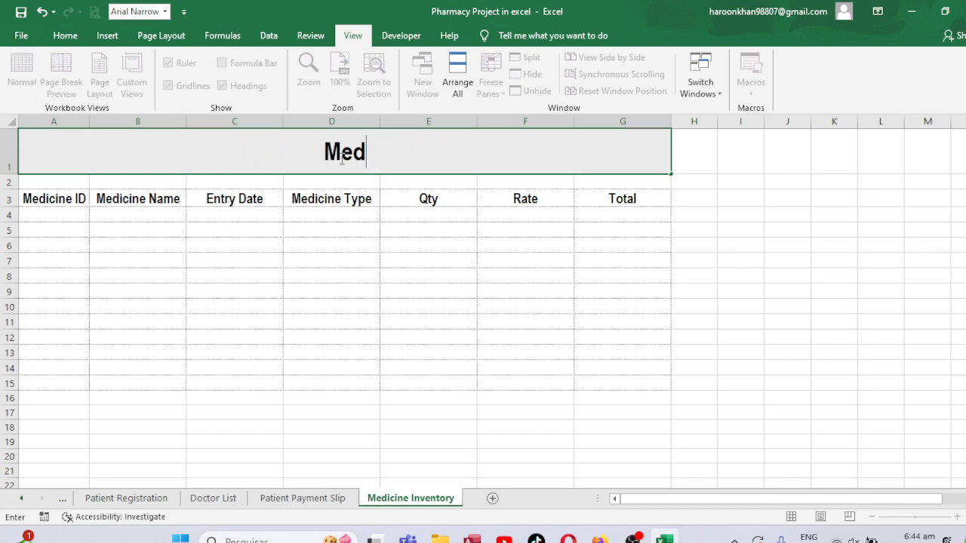
type("icine Inventory")
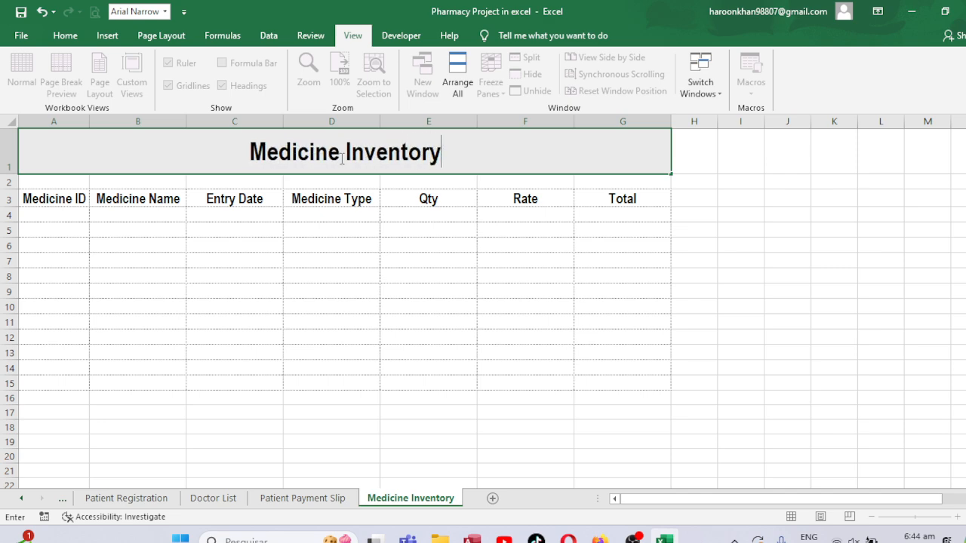
key("Return")
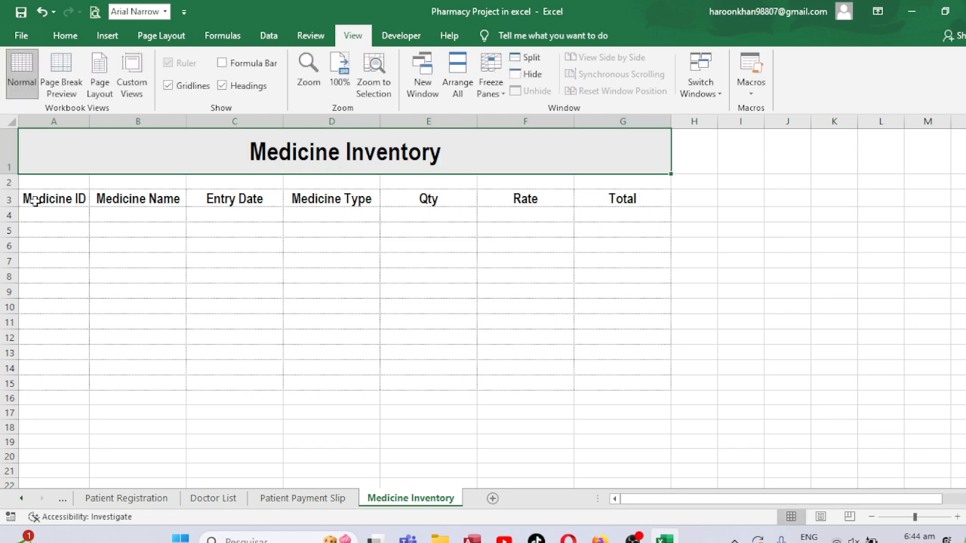
Replace the headers in cells C3 and D3 with Opening Stock and Receipt Stock.
left_click(76, 198)
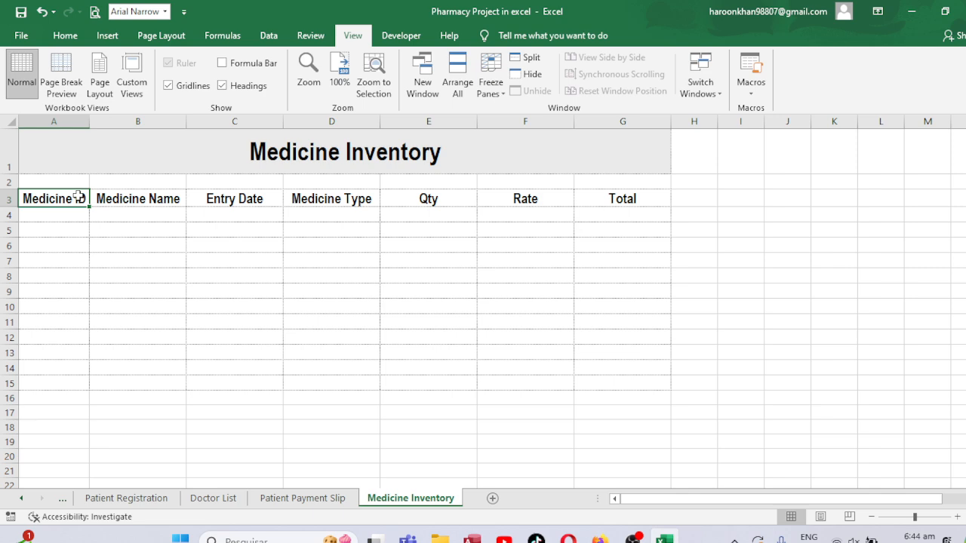
left_click(129, 199)
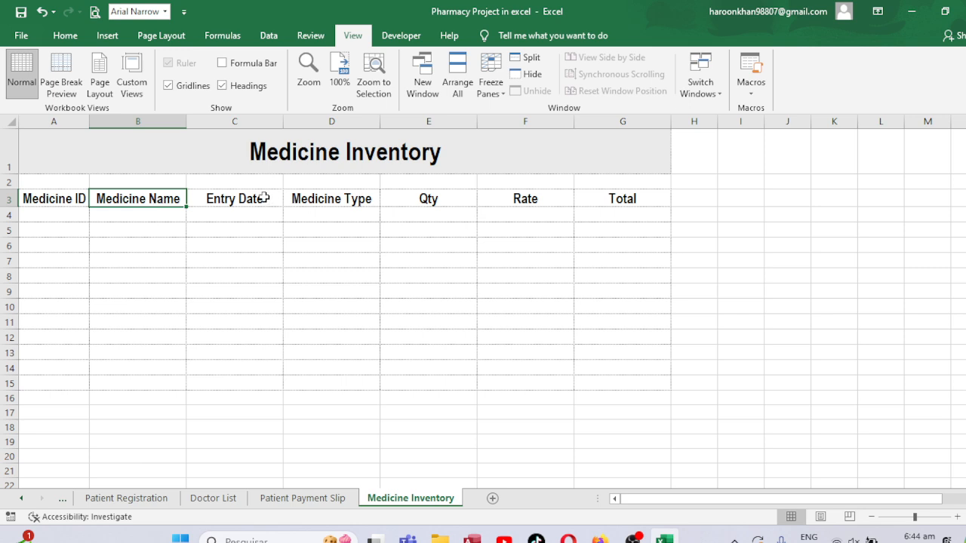
left_click(252, 199)
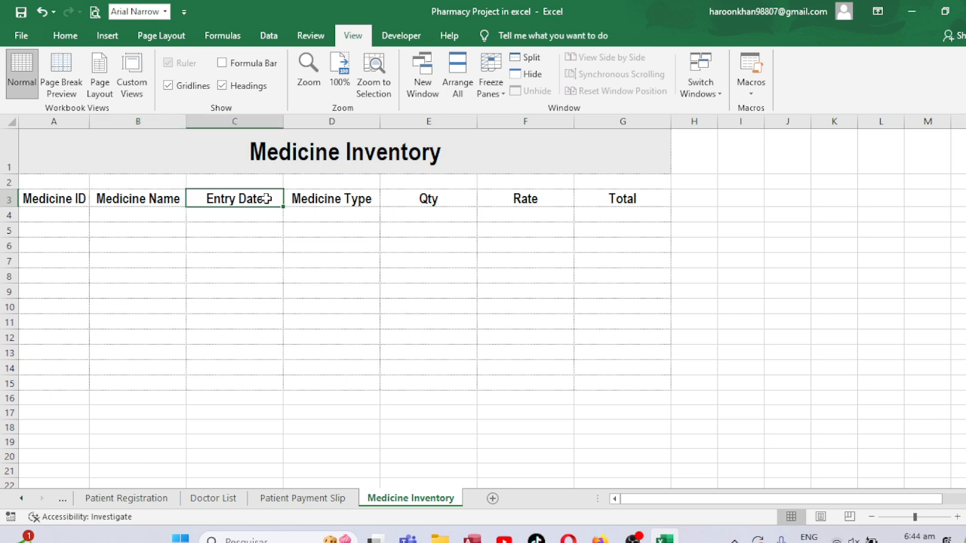
type("Openi")
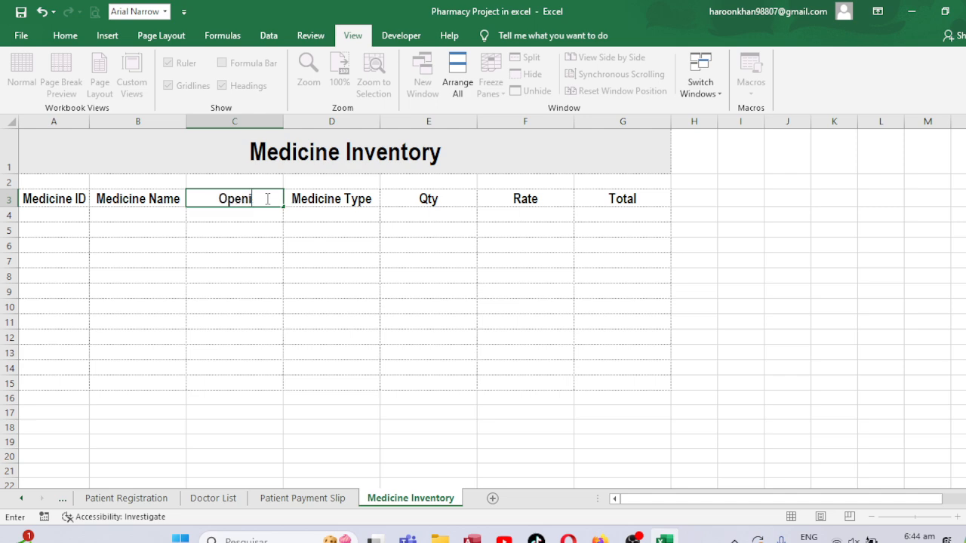
type("ng Stock")
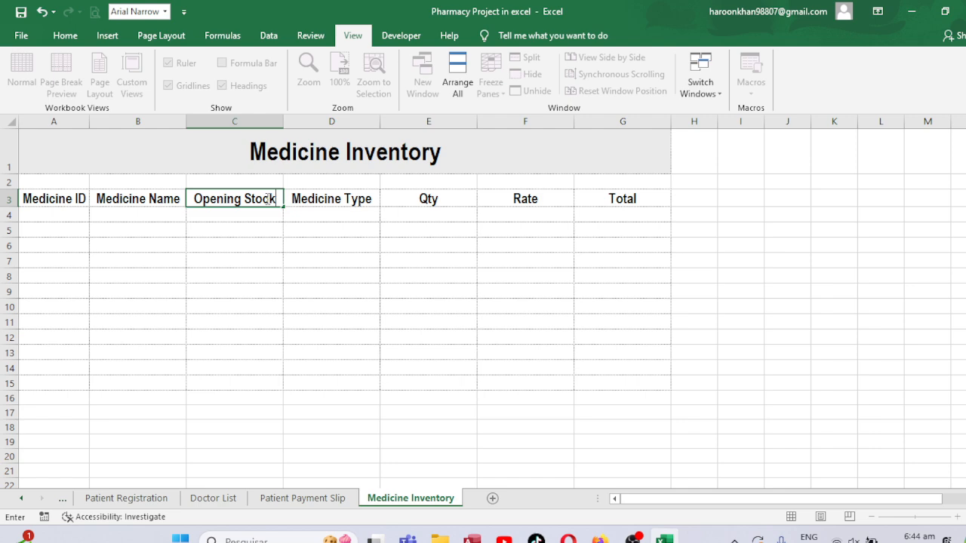
key("Tab")
type("R")
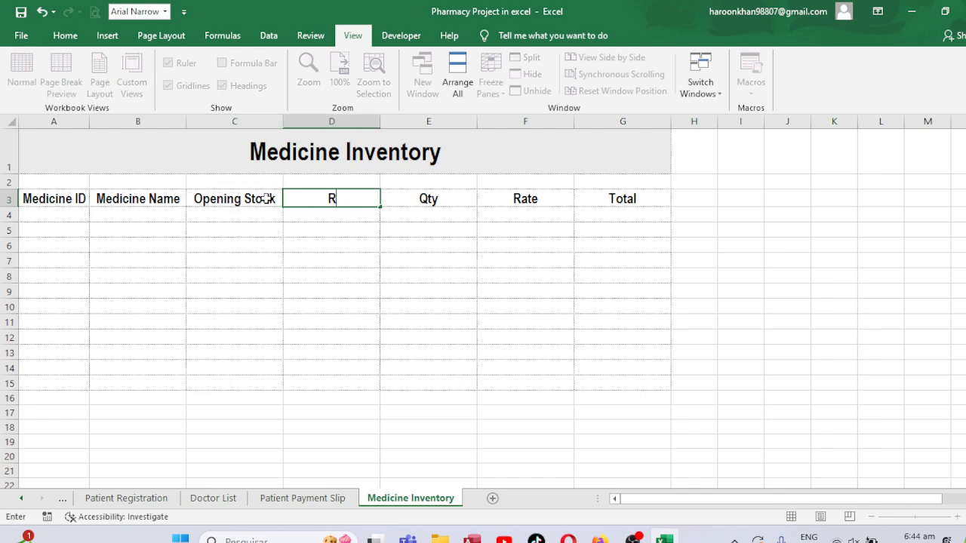
type("eceipt D")
key("BackSpace")
key("BackSpace")
type("s")
key("BackSpace")
type("Stock")
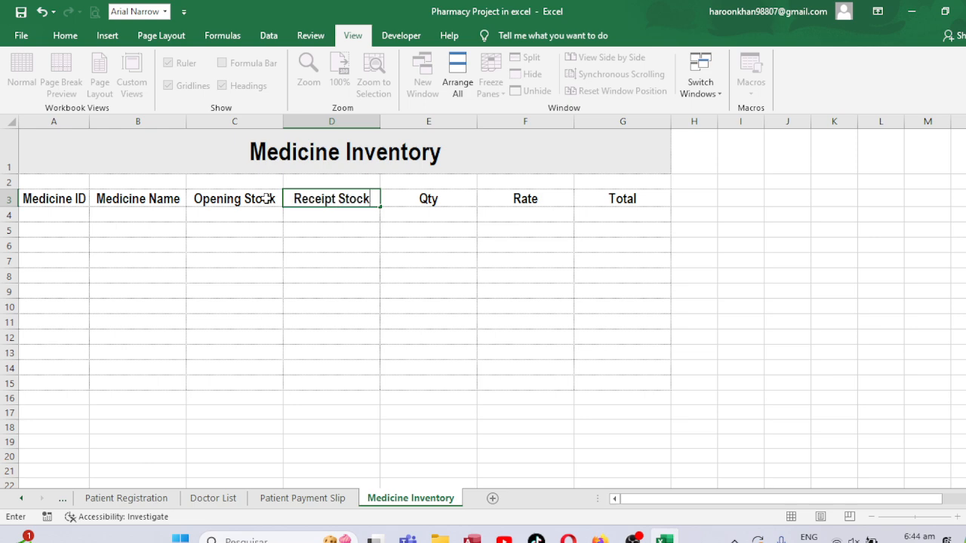
key("Tab")
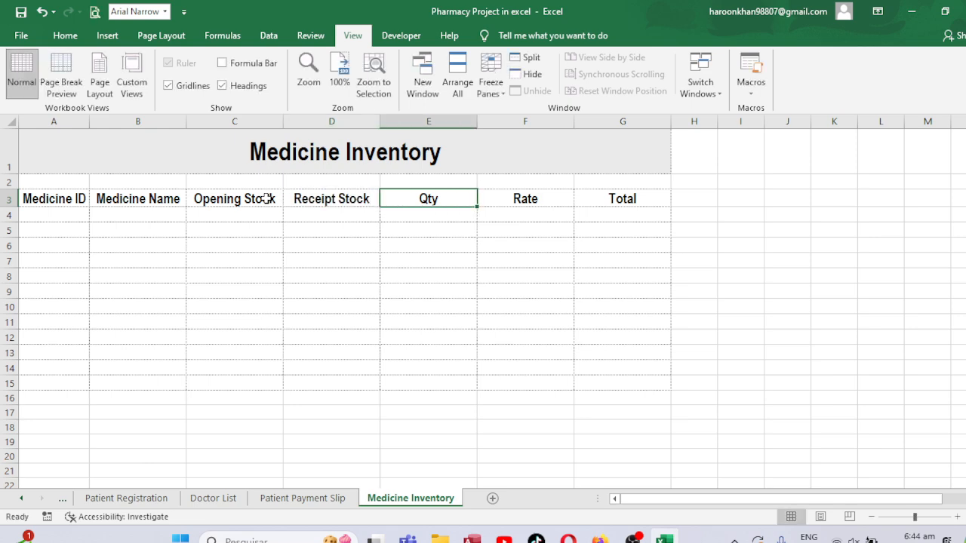
Replace the headers in cells E3 and F3 with Issued Stock and Available Stock.
type("Issue")
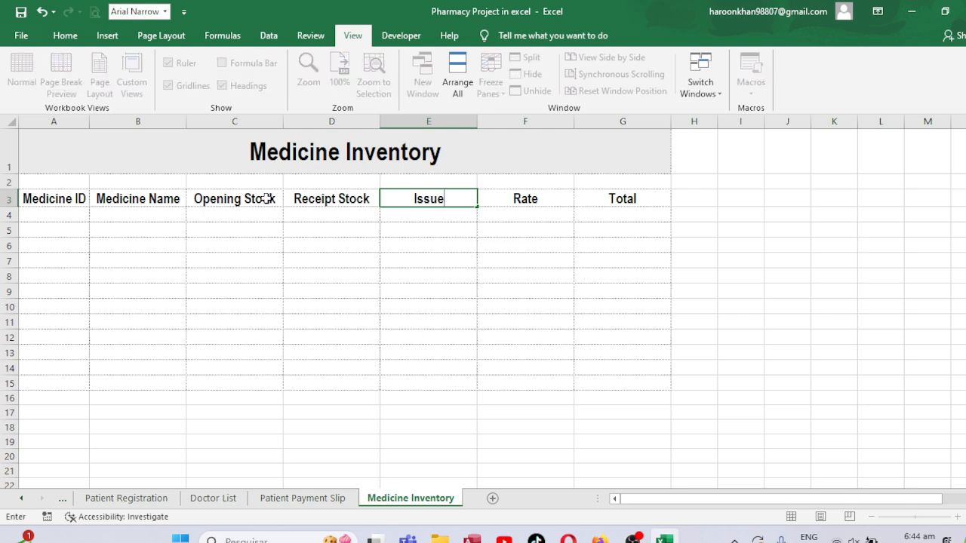
type("d Stock")
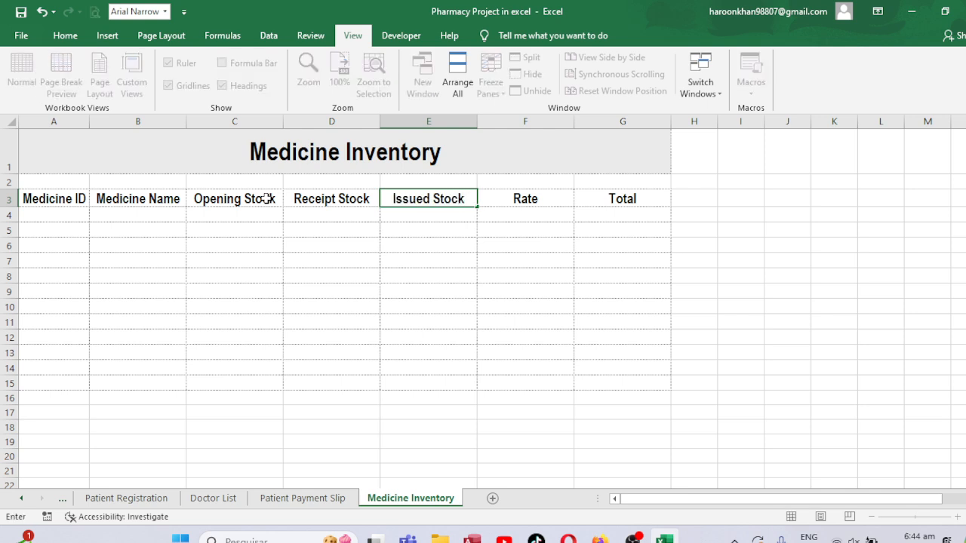
key("Tab")
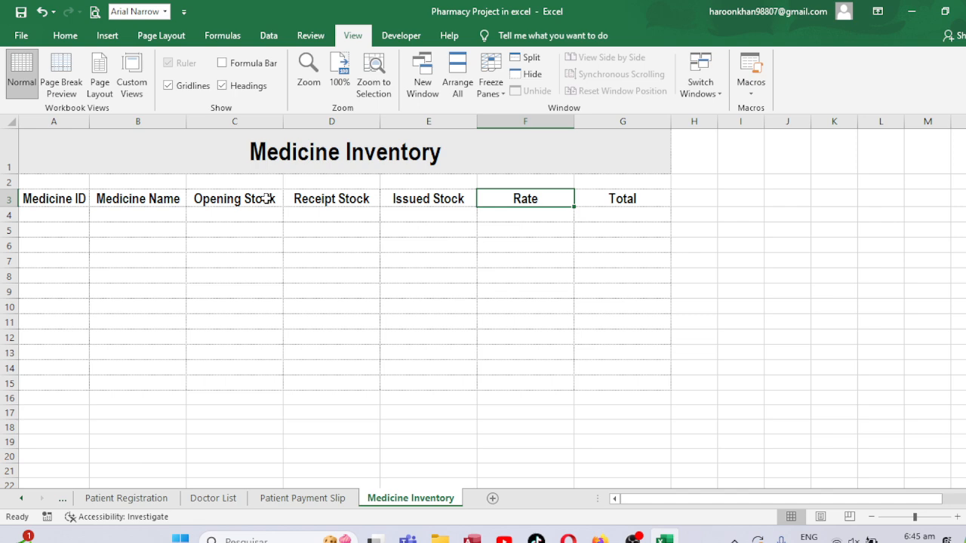
type("Ava")
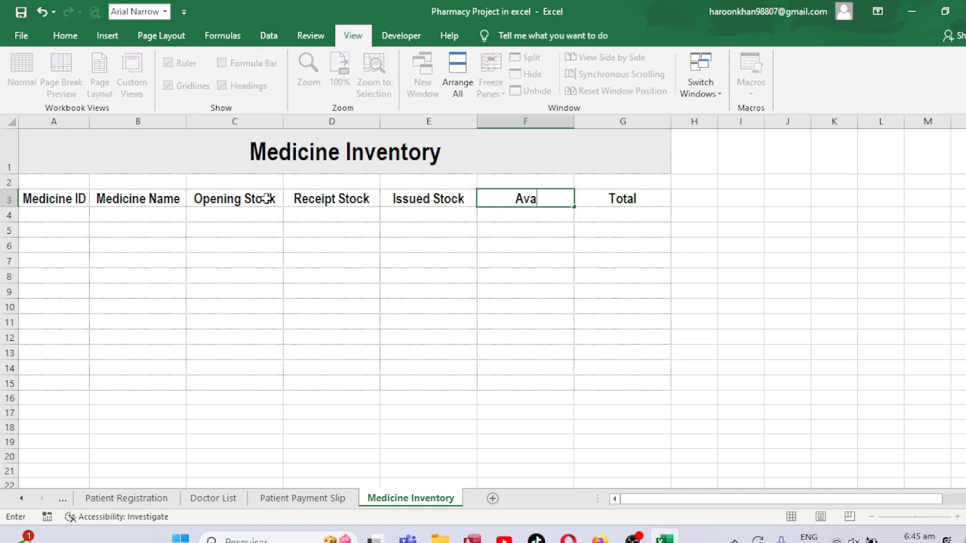
type("ilable Stock")
key("Tab")
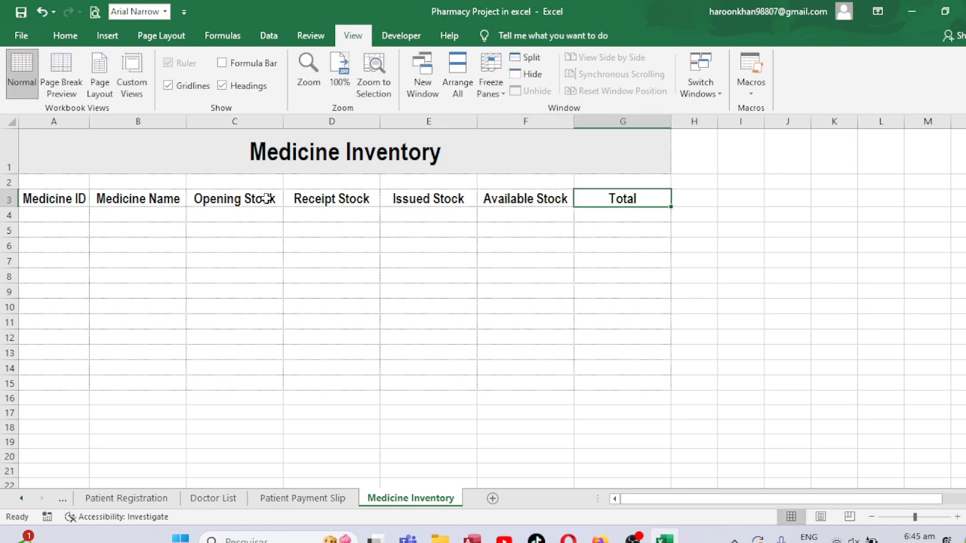
Enter the header Expiry Medicine Date in cell G3 and autofit column G to it.
type("Ex")
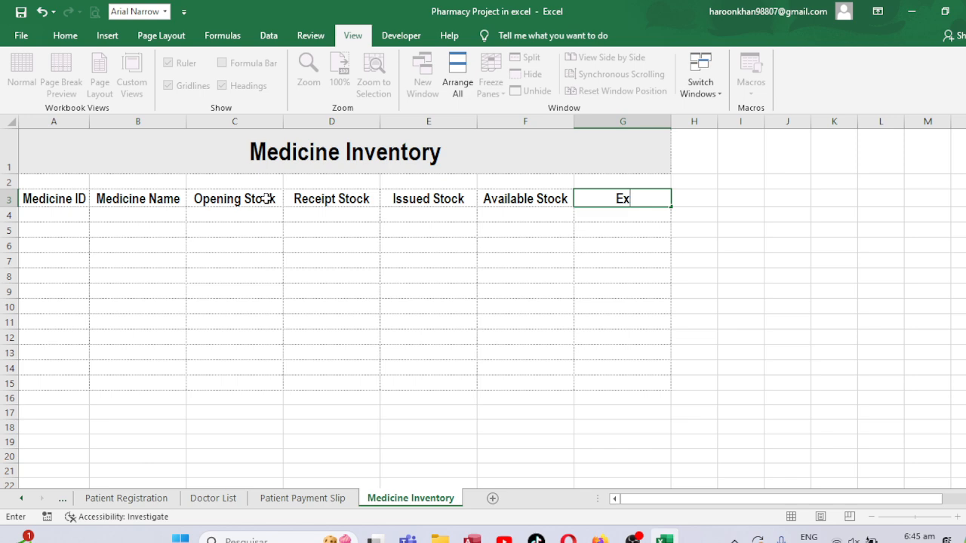
type("piry Medicin")
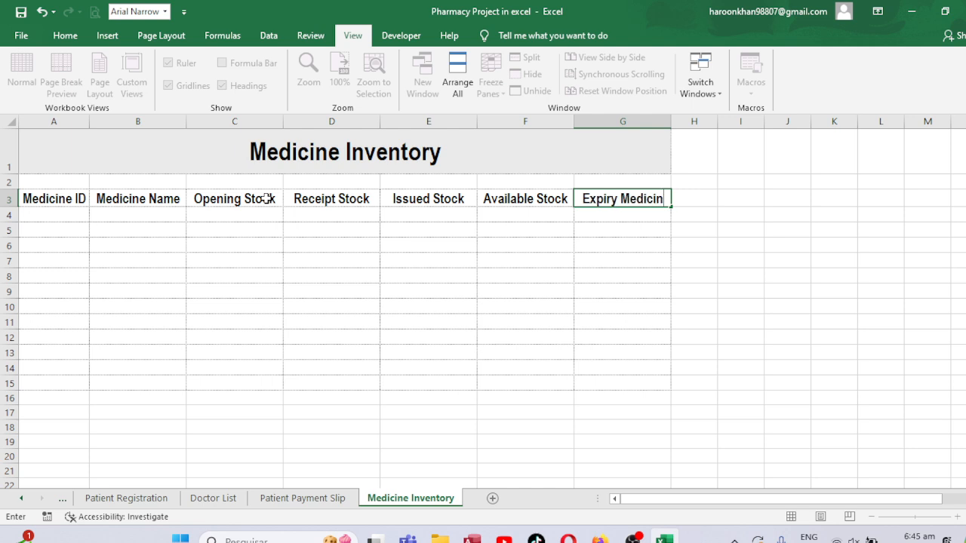
type("e DA")
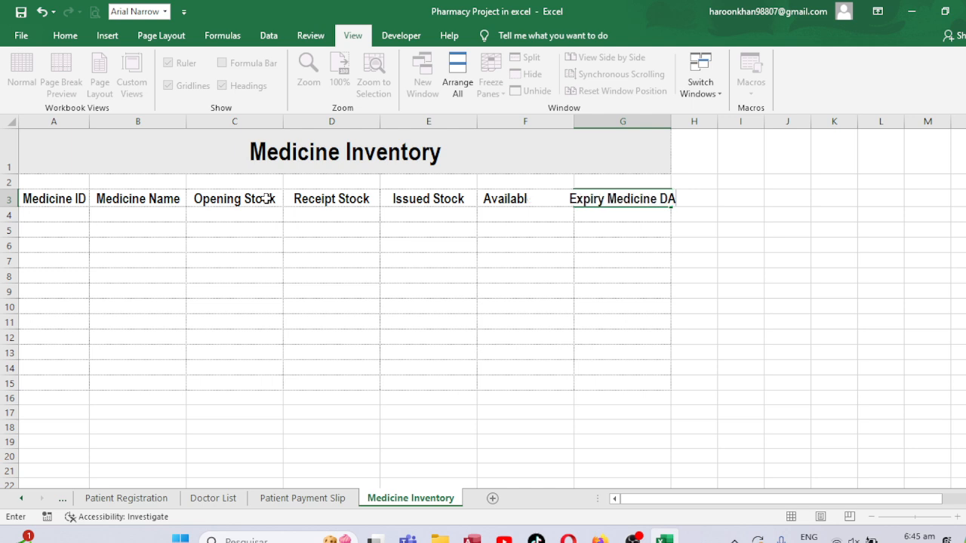
key("BackSpace")
type("ate")
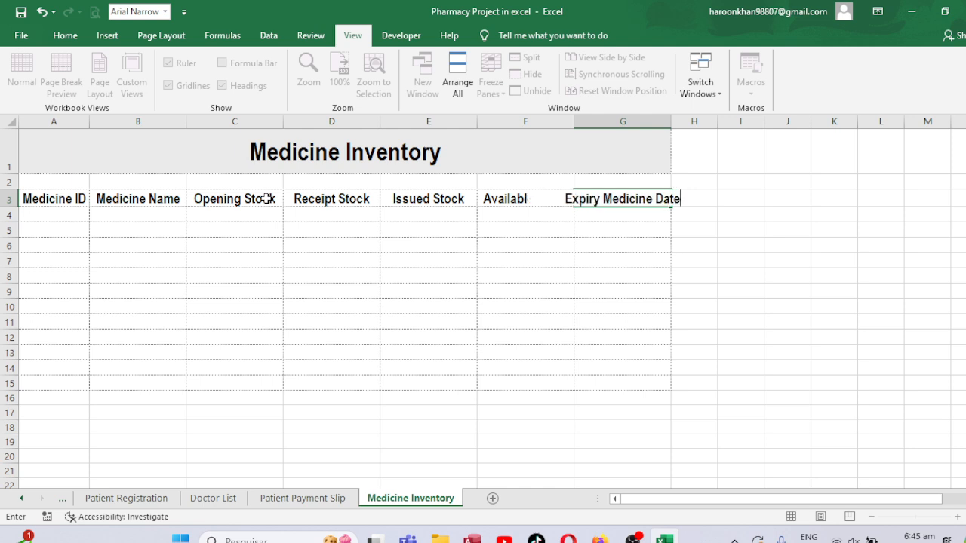
key("Return")
double_click(673, 121)
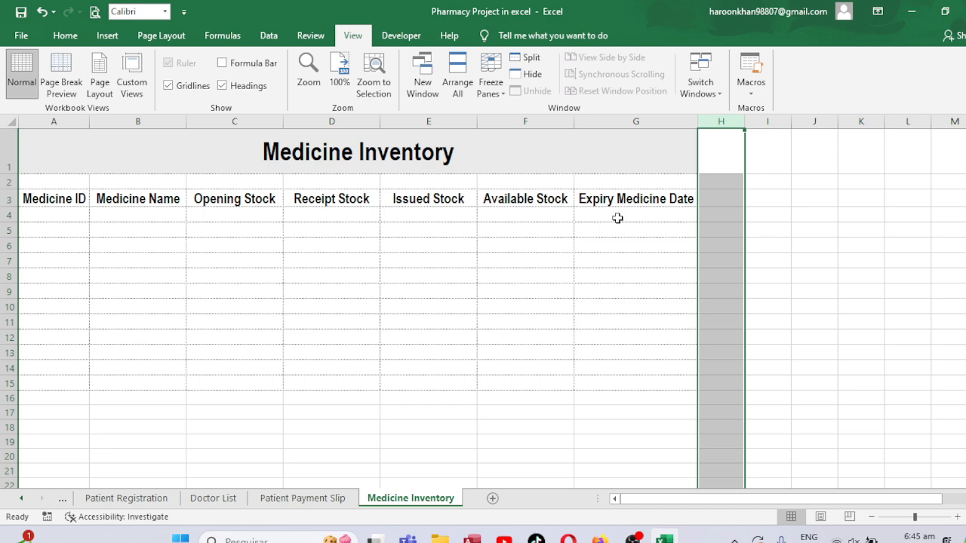
Insert a new column before column G and copy the Expiry Medicine Date header into cell G3.
left_click(649, 118)
left_click(65, 35)
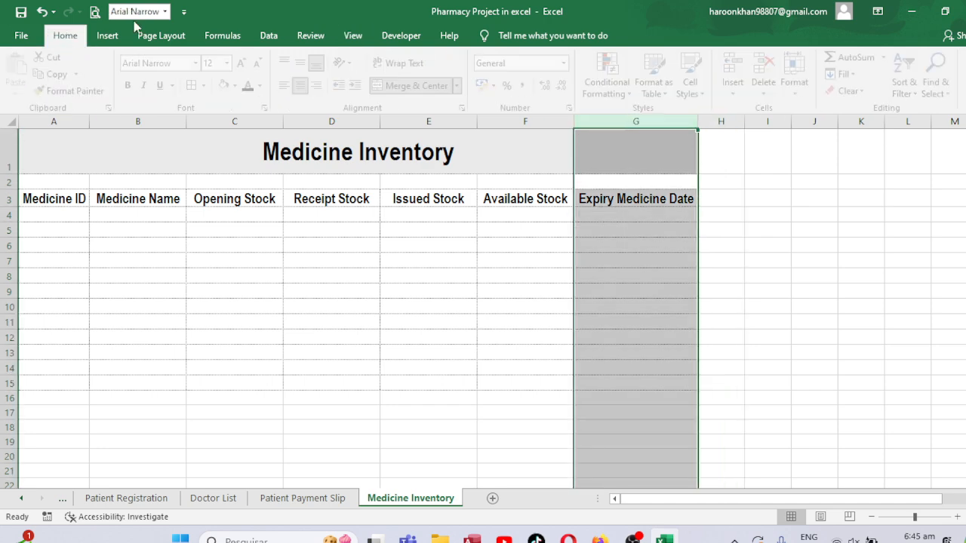
left_click(738, 69)
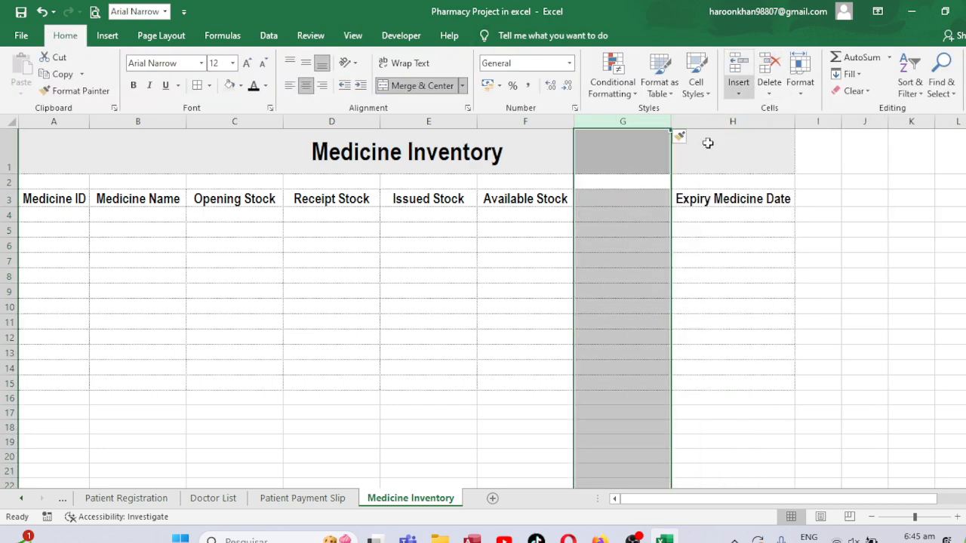
left_click(646, 200)
left_click(740, 197)
key("ctrl+c")
key("Left")
key("Return")
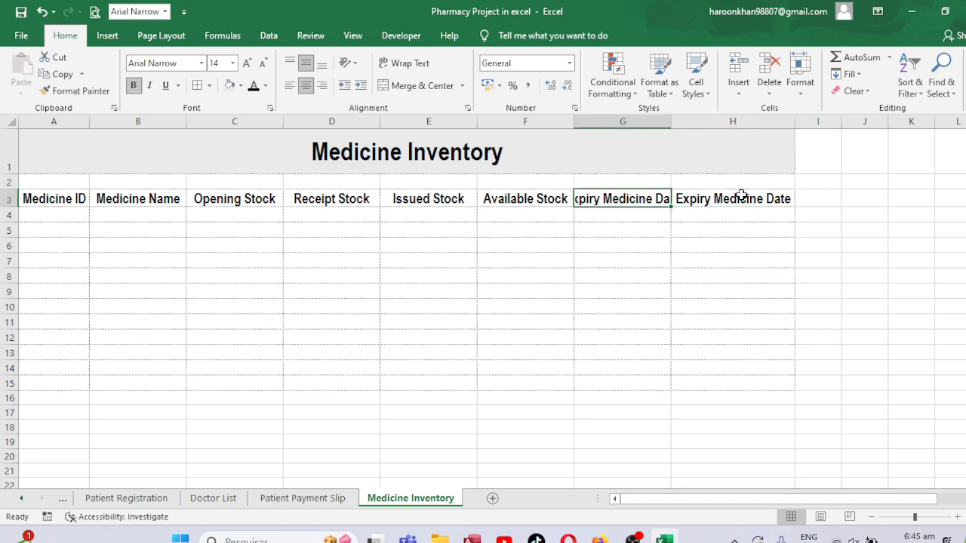
Replace the header in cell H3 with Days Left.
left_click(741, 196)
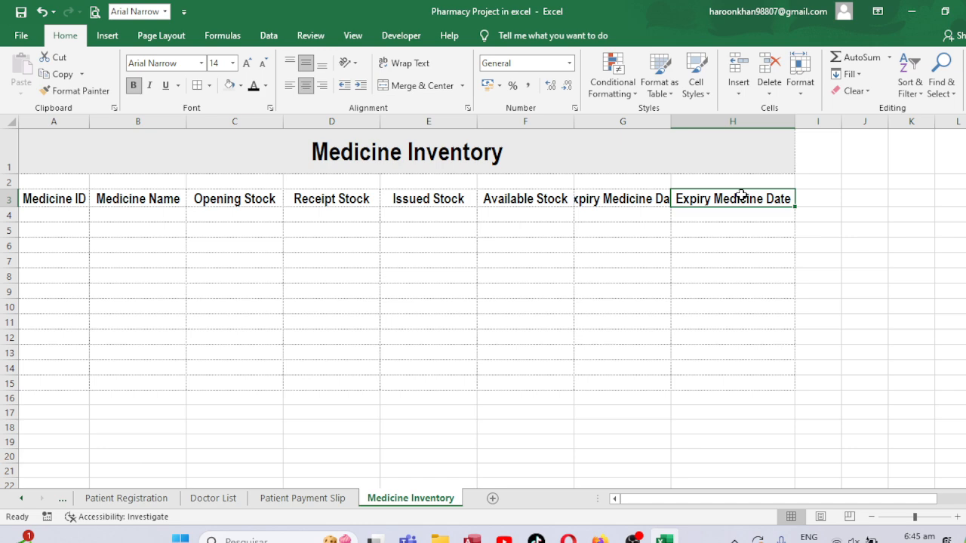
type("Da")
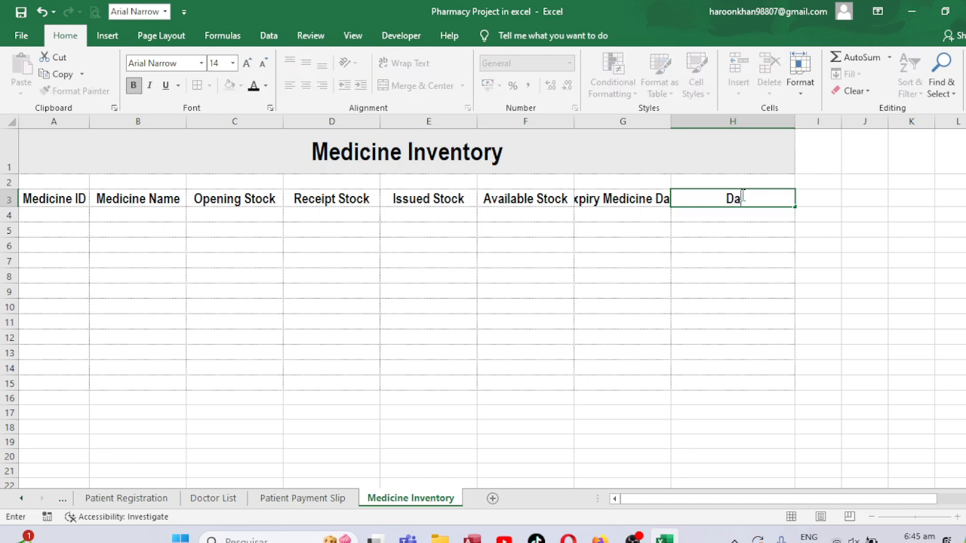
type("ys Left")
Insert a new column before column H and enter the header Days Left in the new cell H3.
left_click(754, 120)
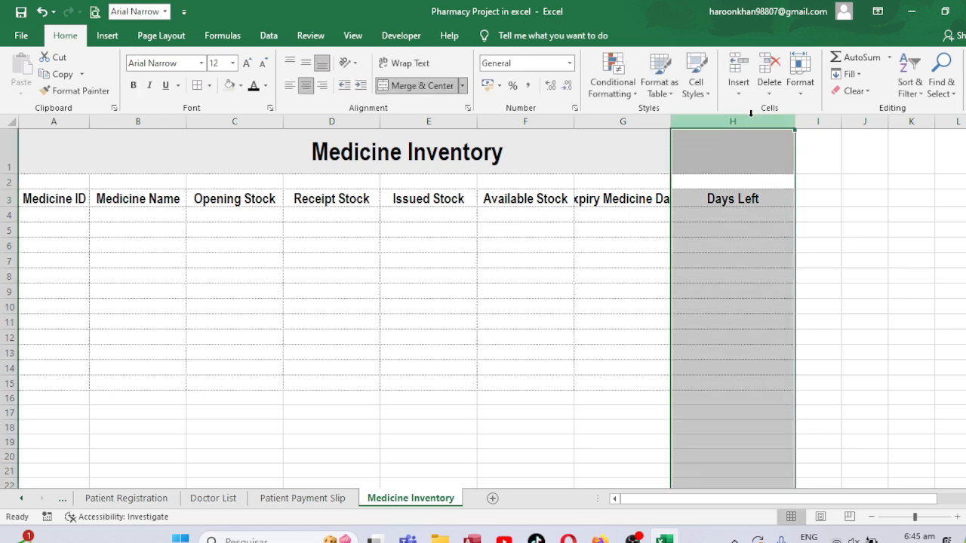
left_click(738, 62)
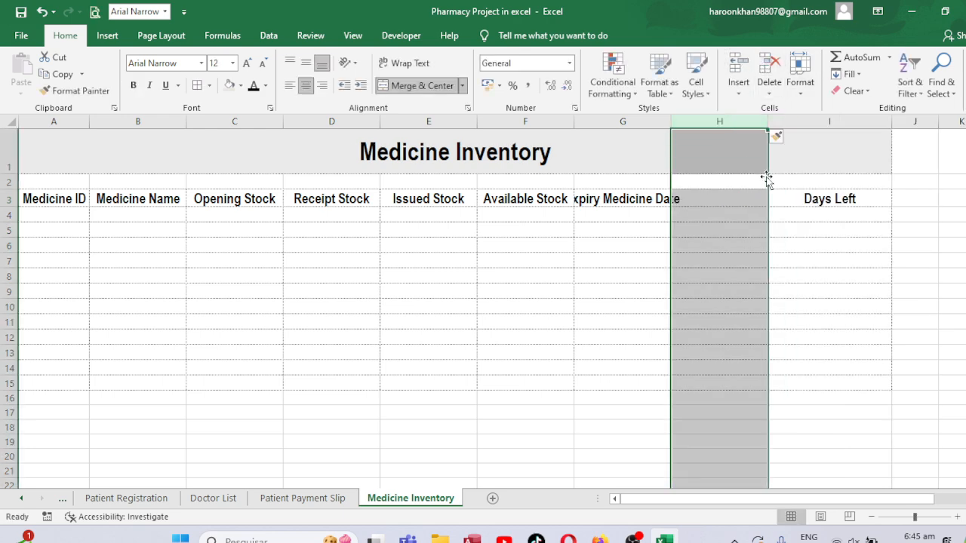
left_click(700, 196)
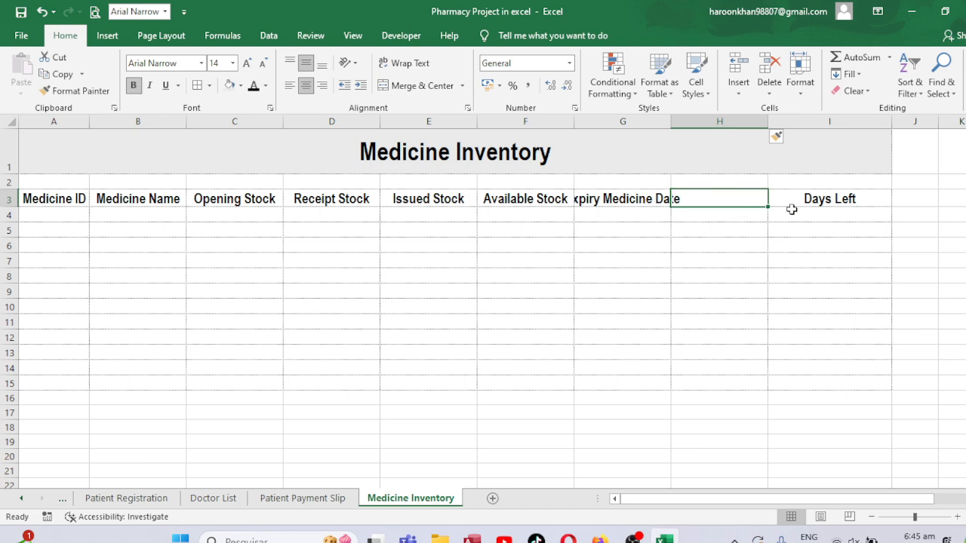
type("Dasy")
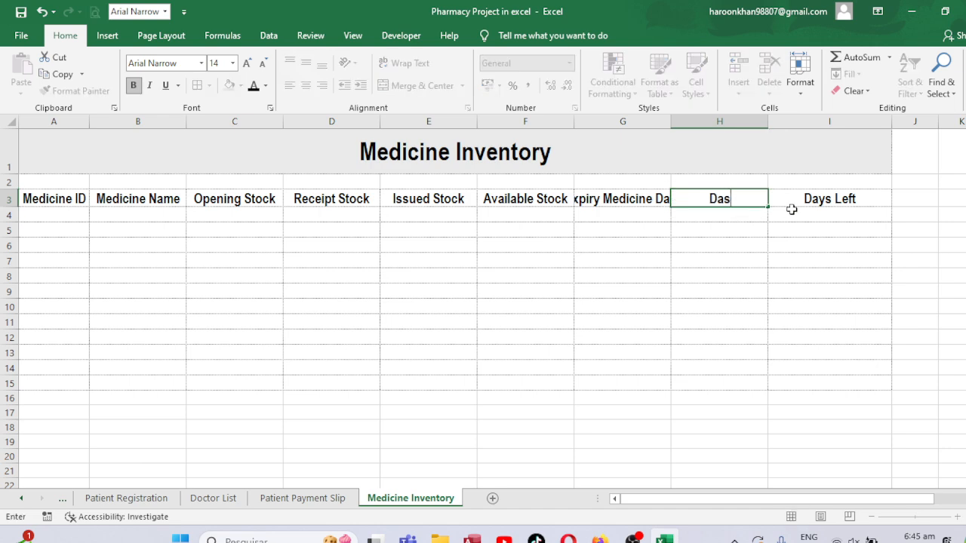
key("BackSpace")
key("BackSpace")
type("y")
key("BackSpace")
type("ys Lo")
key("BackSpace")
type("efgt")
key("BackSpace")
key("BackSpace")
type("t")
key("Tab")
Replace the header in cell I3 with Reorder.
type("Re")
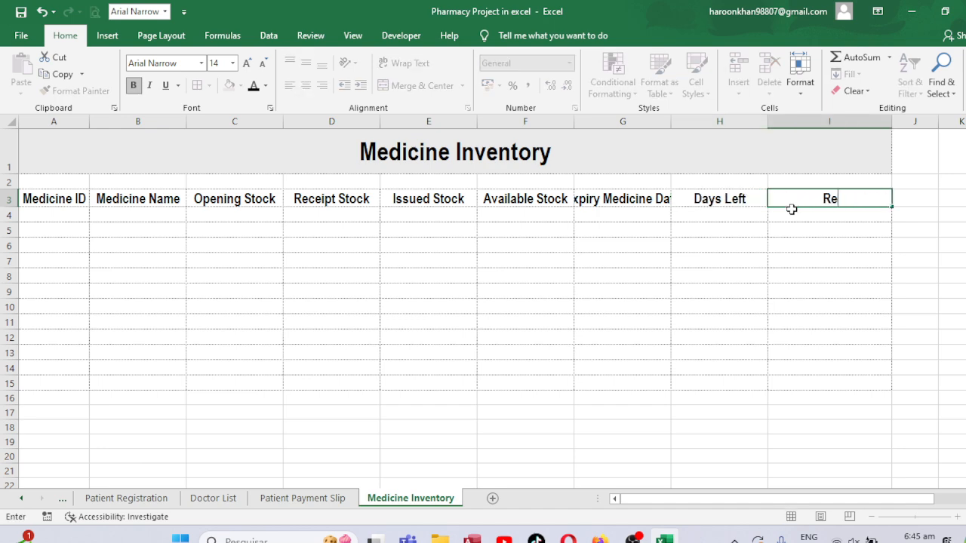
type("order")
key("ctrl+Return")
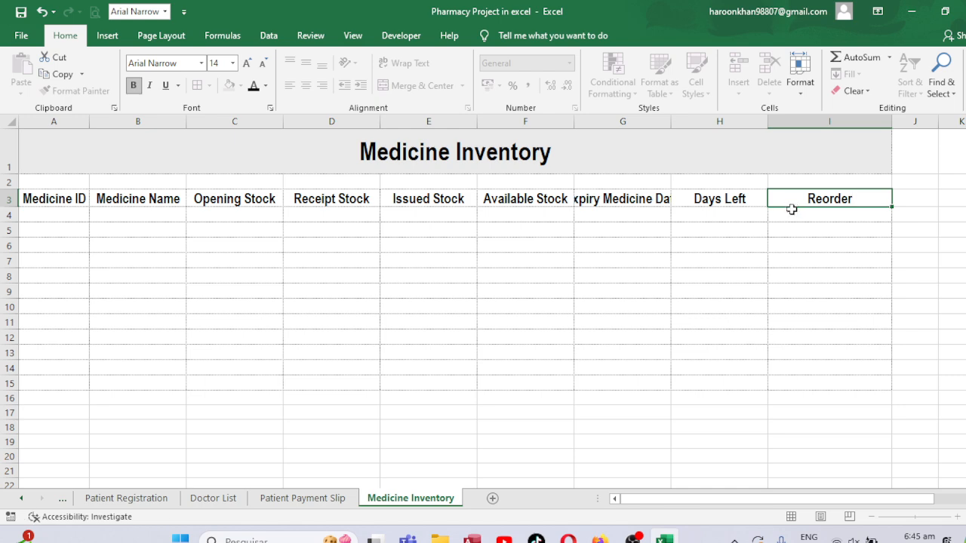
Autofit columns G and H to their headers and hide the Medicine Inventory sheet's gridlines.
double_click(669, 122)
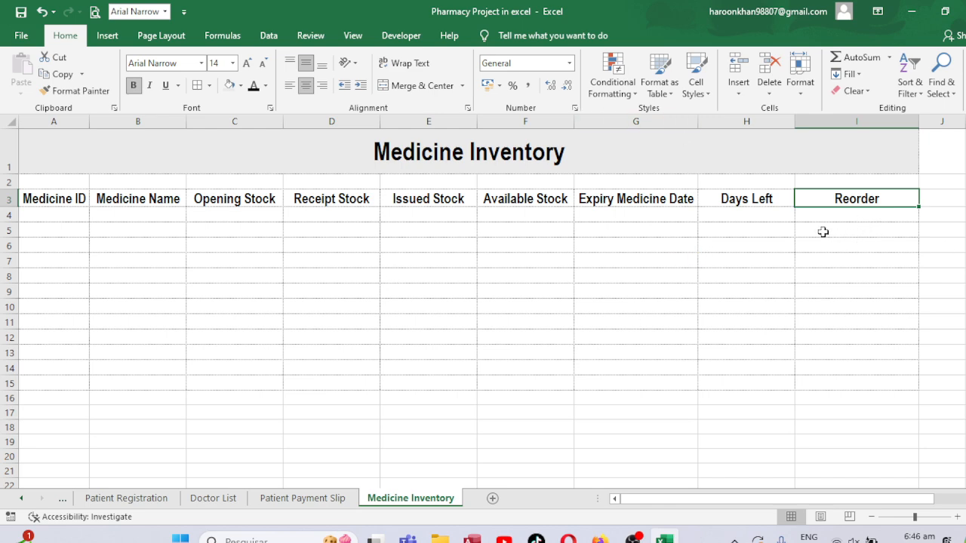
double_click(794, 120)
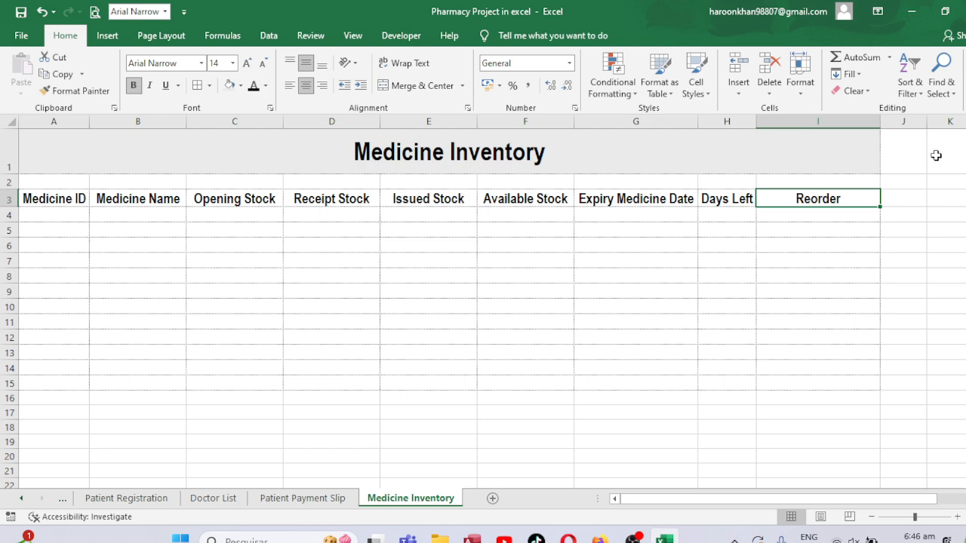
left_click(352, 36)
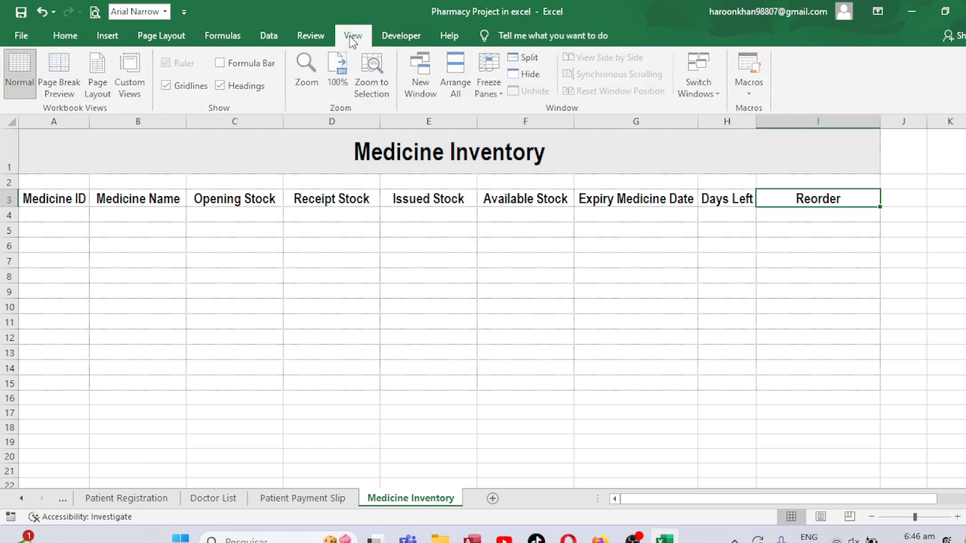
left_click(169, 85)
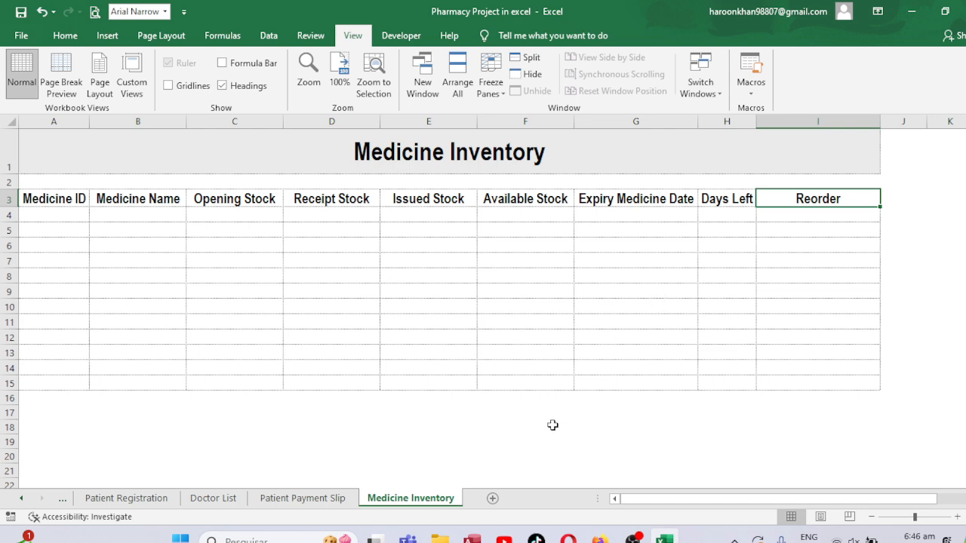
Add a new worksheet after Medicine Inventory and rename it Expiry Medicine.
left_click(491, 497)
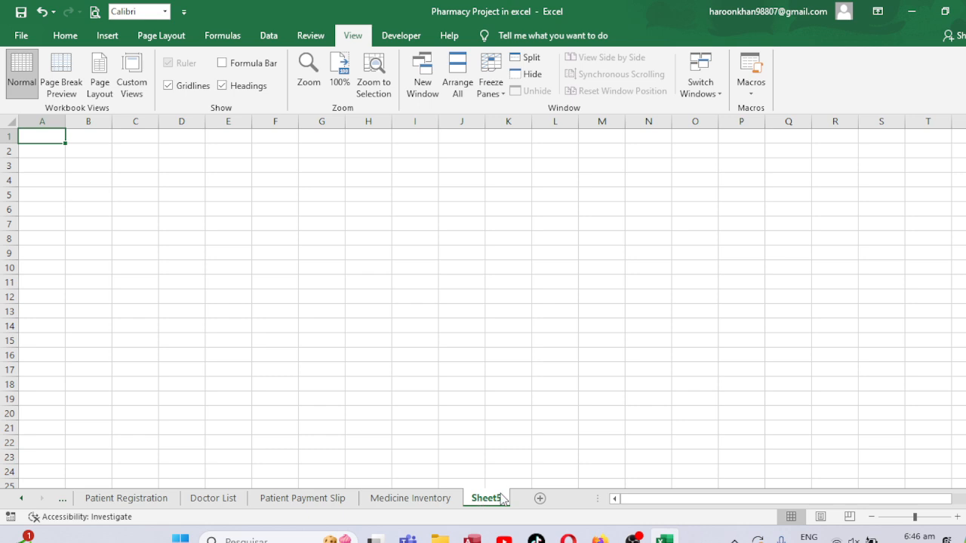
double_click(487, 498)
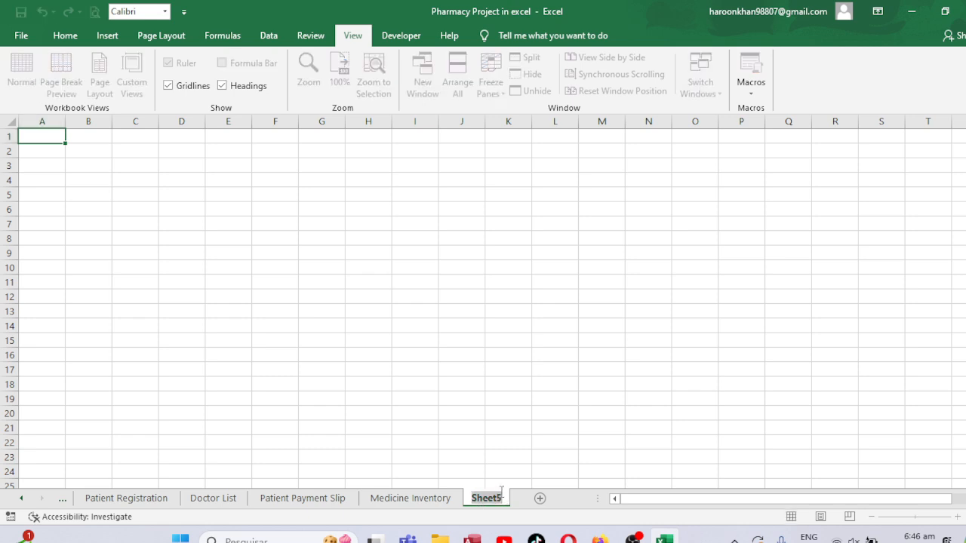
type("Expiry")
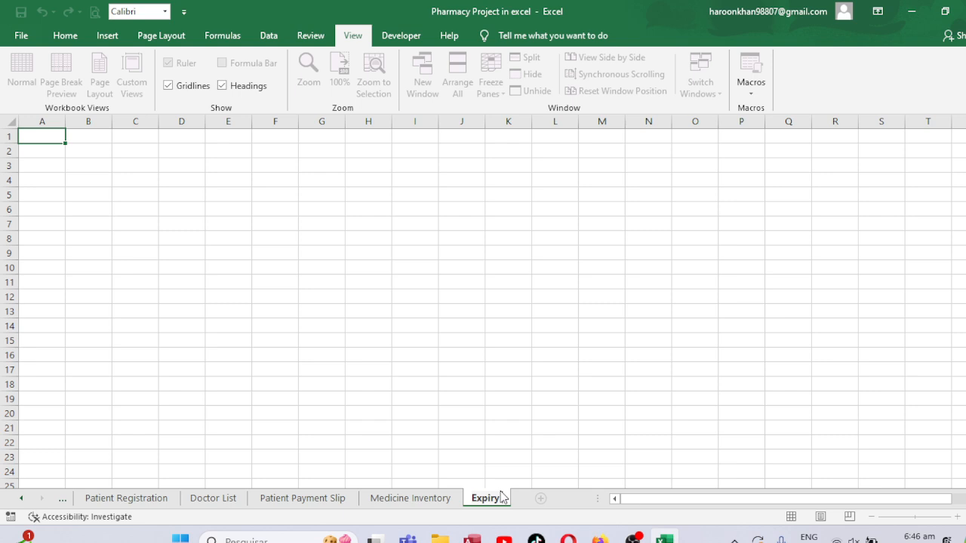
type(" Medicine")
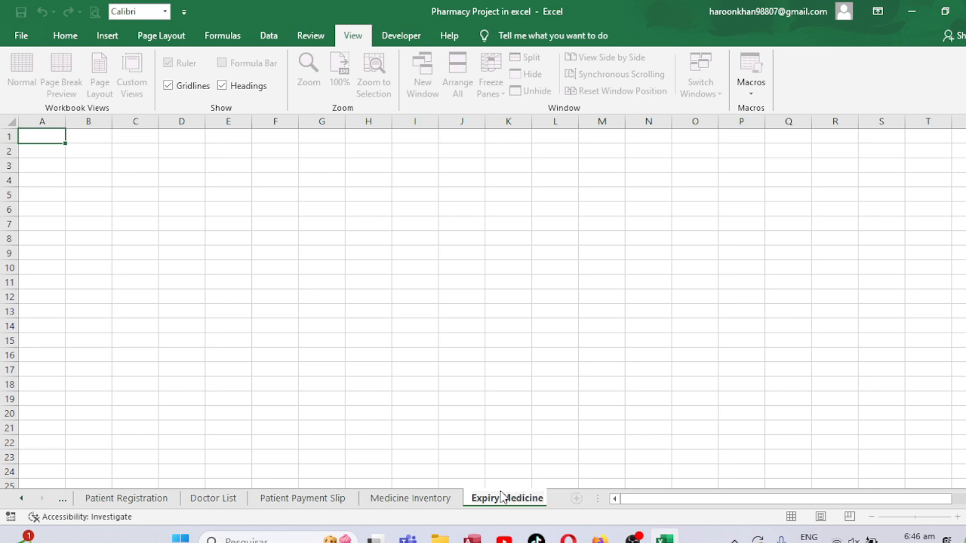
Copy the Medicine Inventory table A1:I15 and paste it at cell A1 of the Expiry Medicine sheet.
left_click(400, 500)
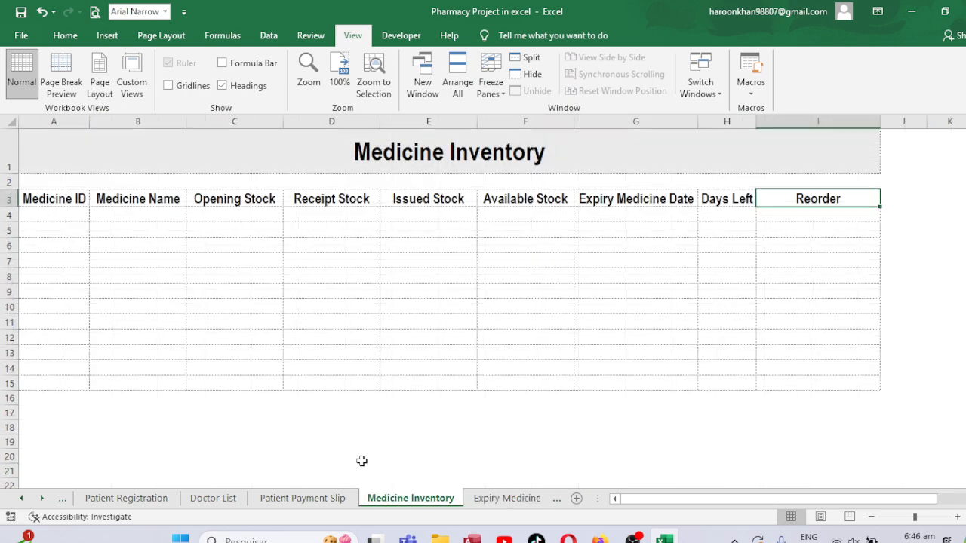
left_click_drag(102, 169, 111, 387)
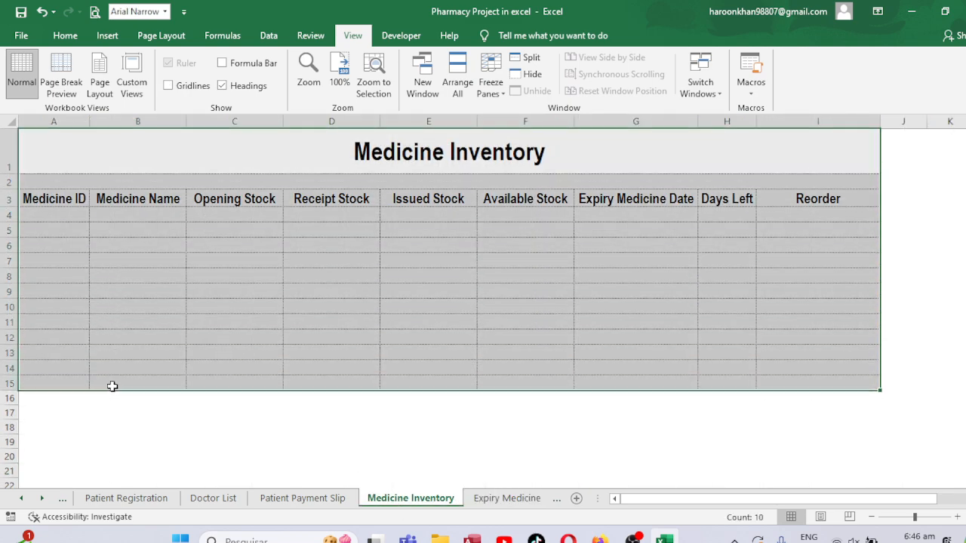
key("ctrl+c")
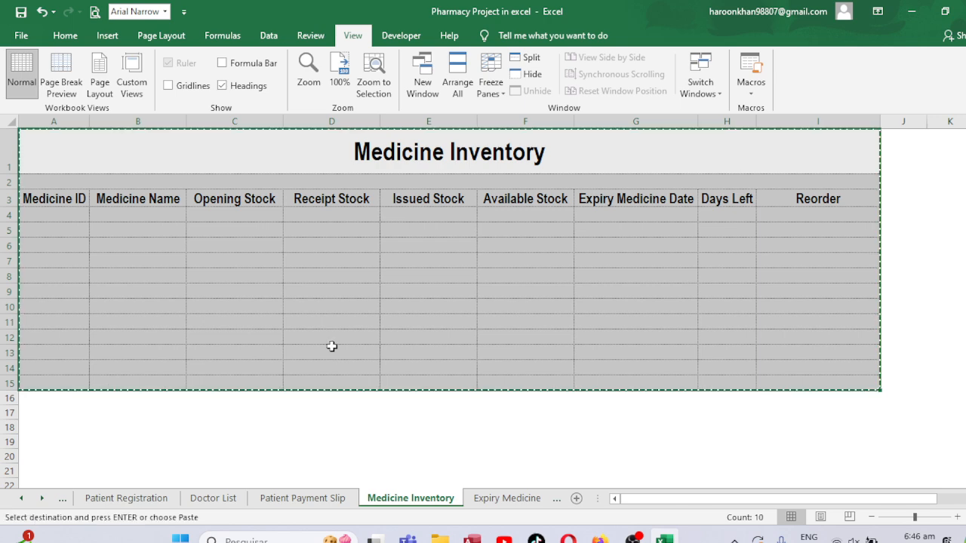
left_click(519, 500)
left_click(42, 137)
key("ctrl+v")
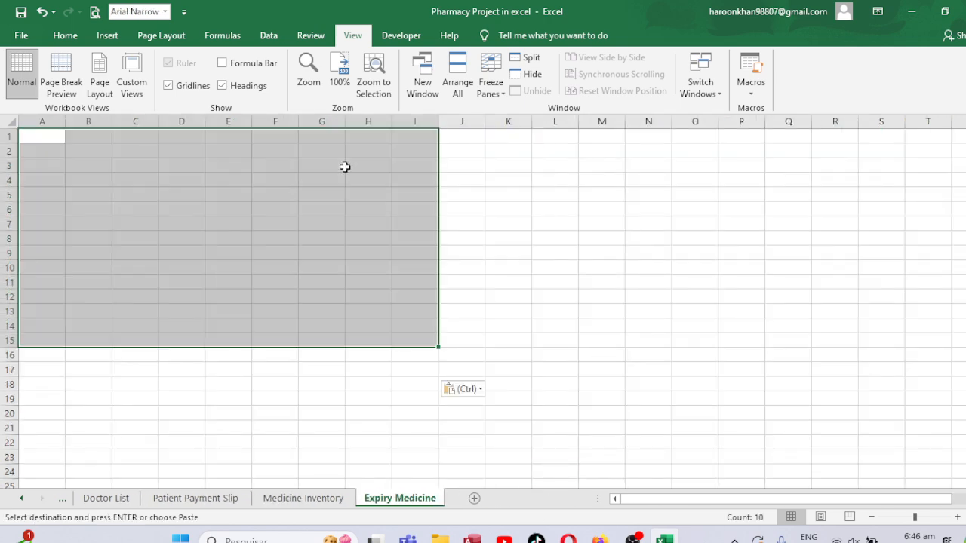
Replace the title of the pasted table in row 1 with Expiry Medicine.
left_click(235, 154)
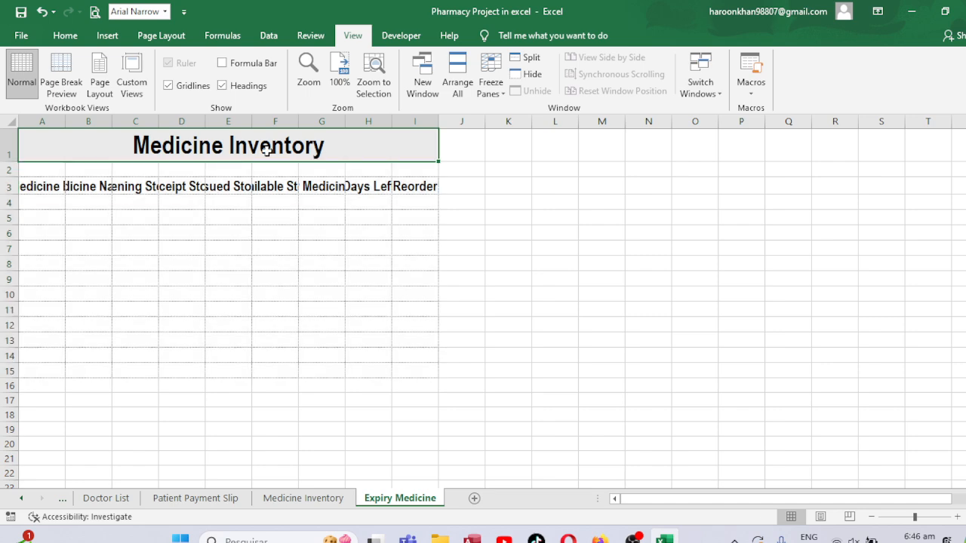
type("Expir")
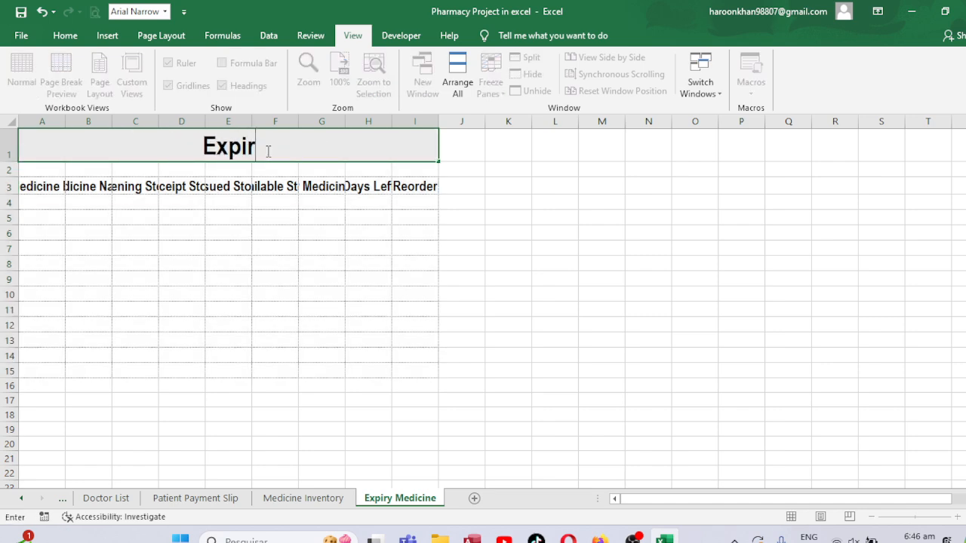
type("y Medi")
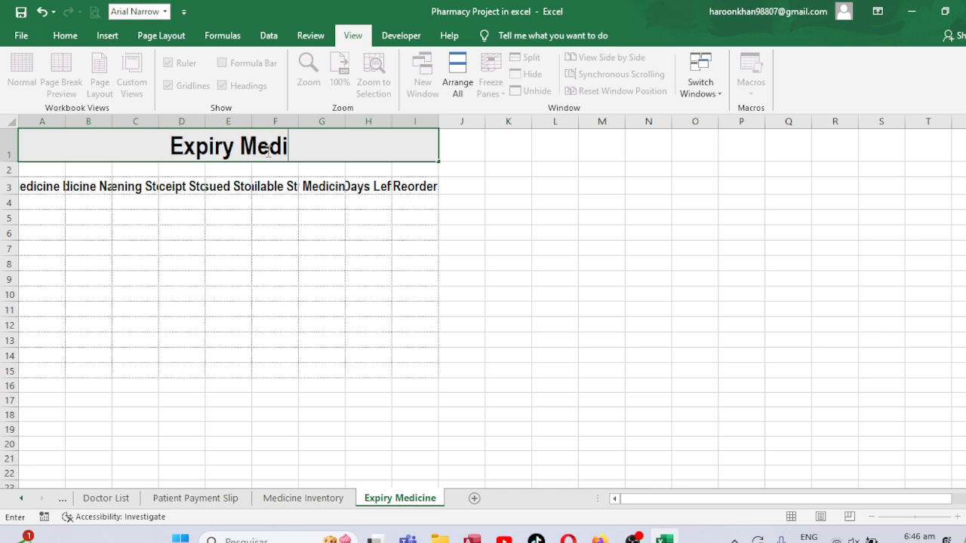
type("cine")
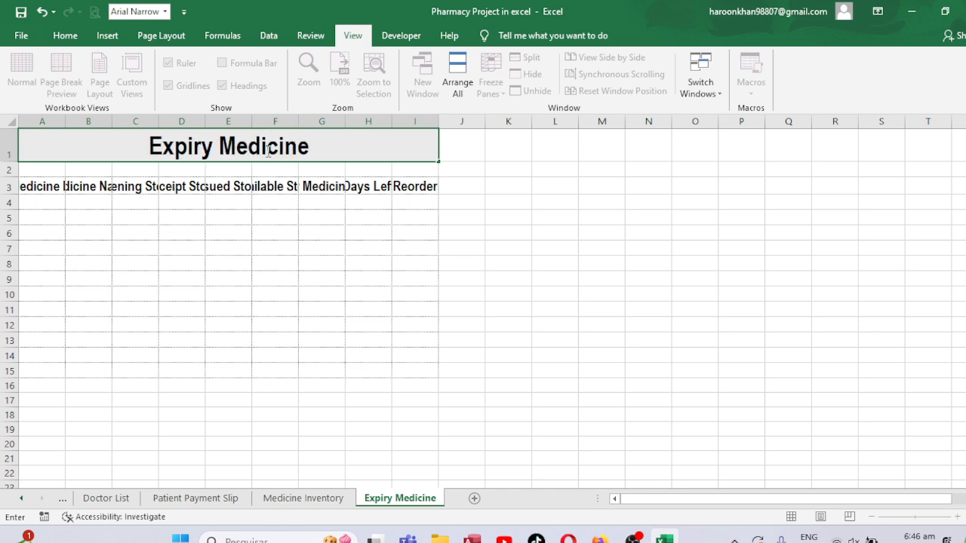
key("ctrl+Return")
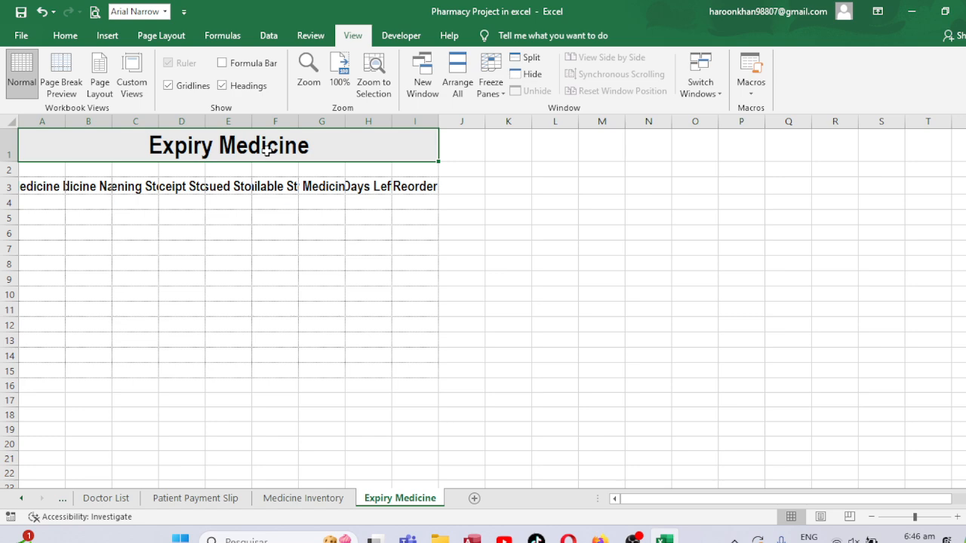
Widen columns A to I equally by about 75%.
left_click_drag(44, 121, 427, 144)
left_click_drag(345, 122, 385, 125)
left_click(223, 184)
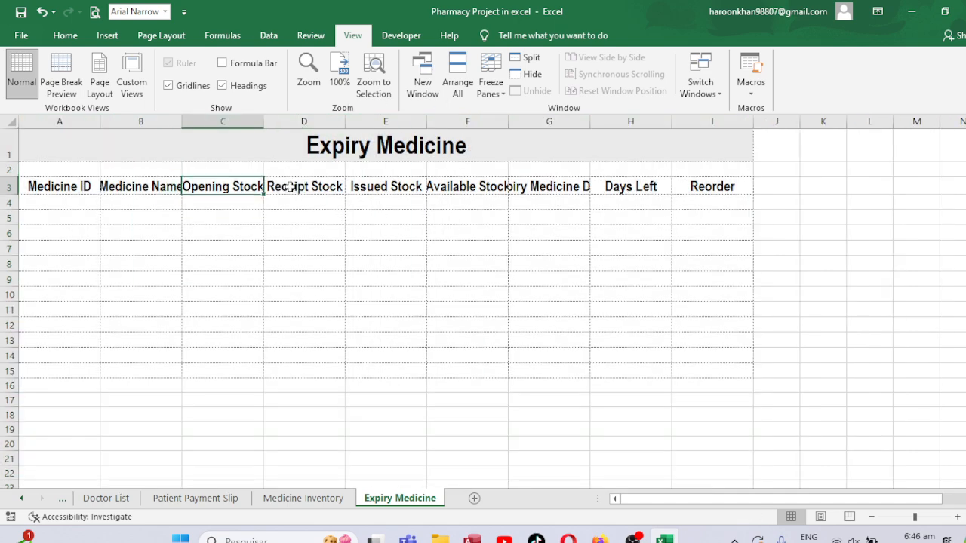
Autofit columns A and B to the Medicine ID and Medicine Name headers.
left_click(78, 185)
left_click(140, 186)
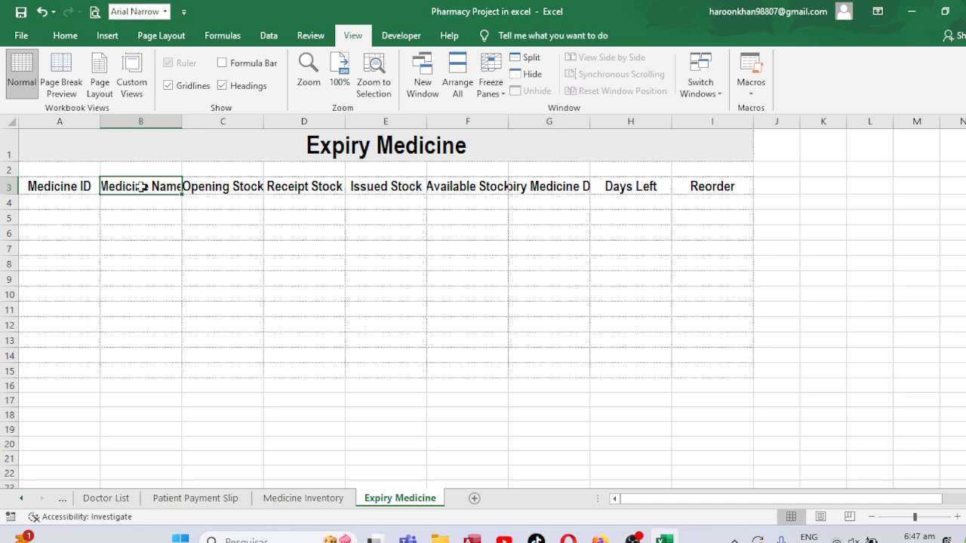
double_click(184, 118)
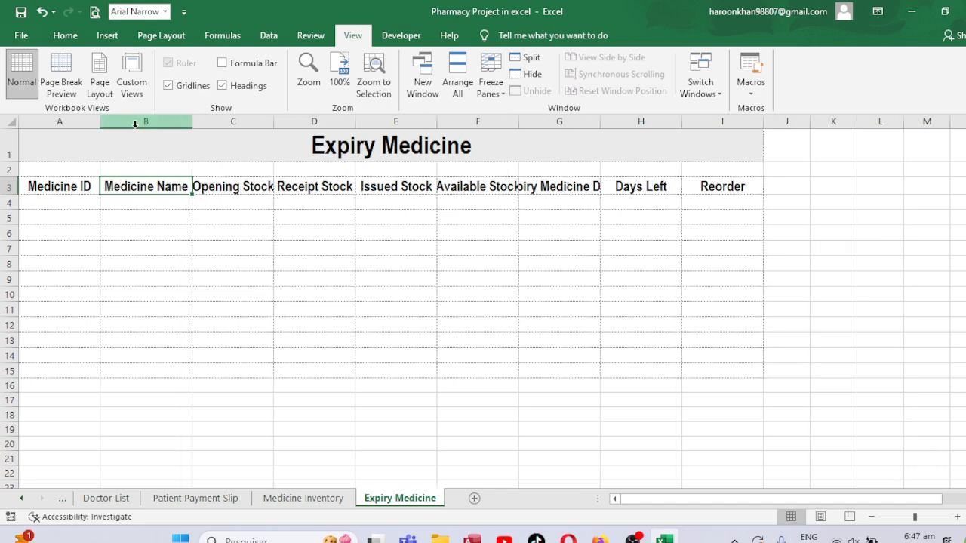
left_click(96, 122)
double_click(100, 121)
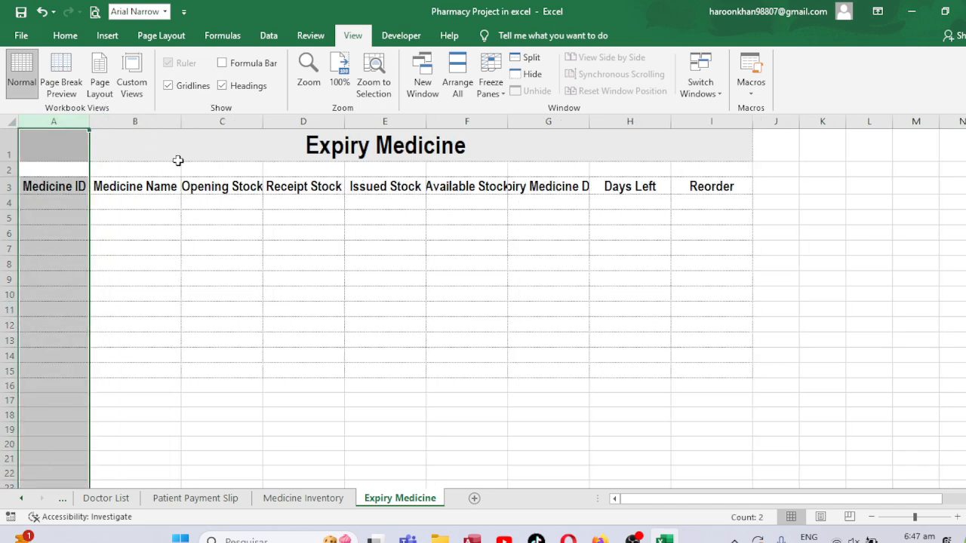
Replace the Opening Stock header in cell C3 with Medicine Type.
left_click(221, 190)
left_click(253, 123)
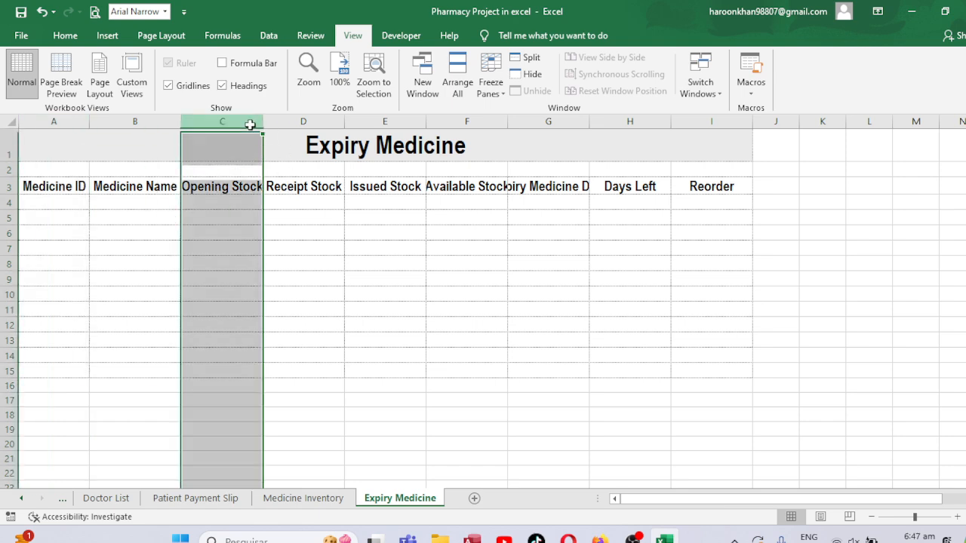
left_click(248, 190)
type("M")
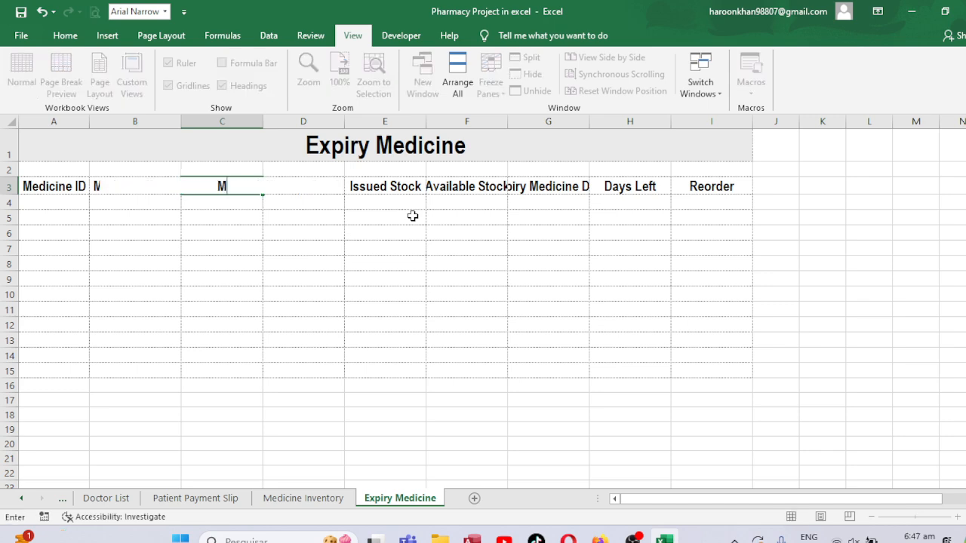
type("edicine")
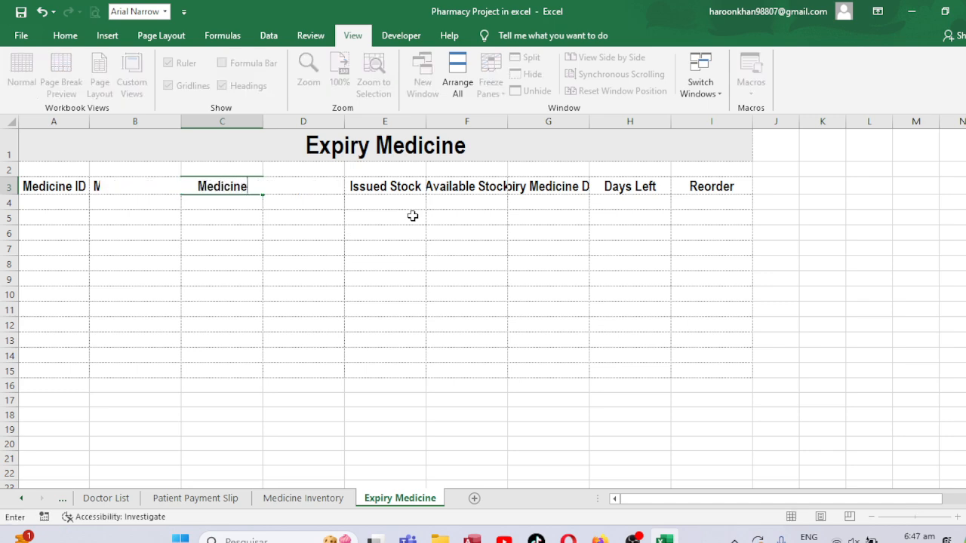
type(" Type")
key("Tab")
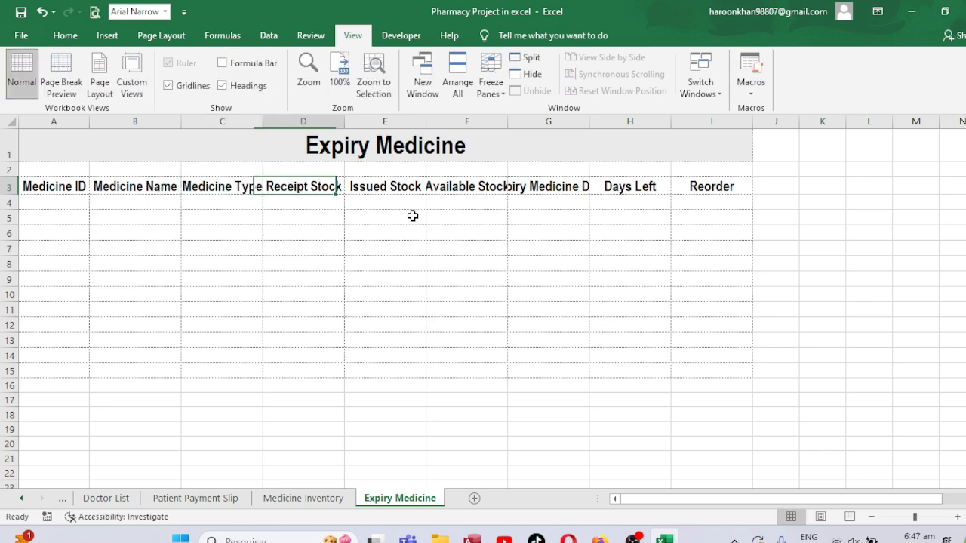
Clear the remaining old headers in cells D3 to I3 of the Expiry Medicine table.
key("BackSpace")
key("Right")
key("BackSpace")
key("Right")
key("BackSpace")
key("Right")
key("BackSpace")
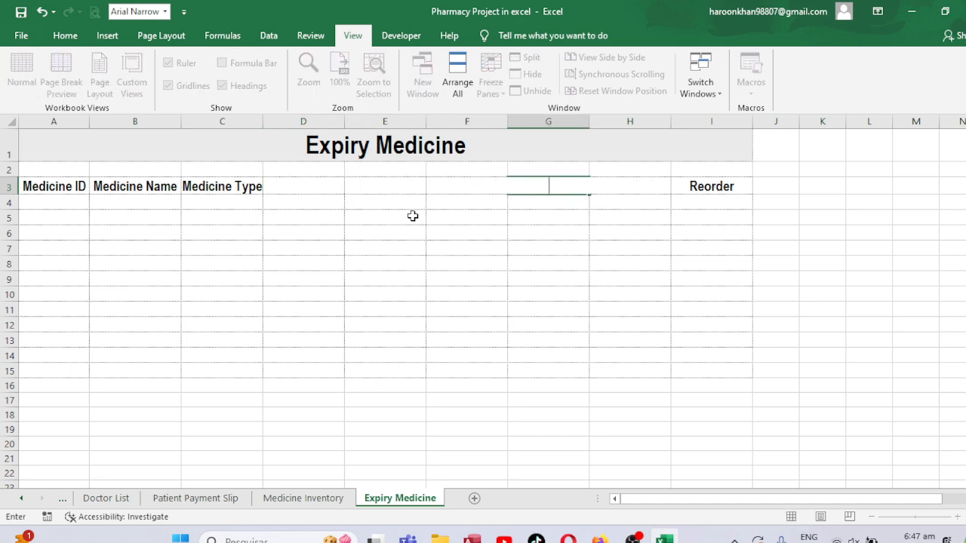
key("Right")
key("BackSpace")
key("Right")
key("BackSpace")
key("Right")
key("Left")
key("Left")
key("Left")
key("Left")
key("Left")
key("Left")
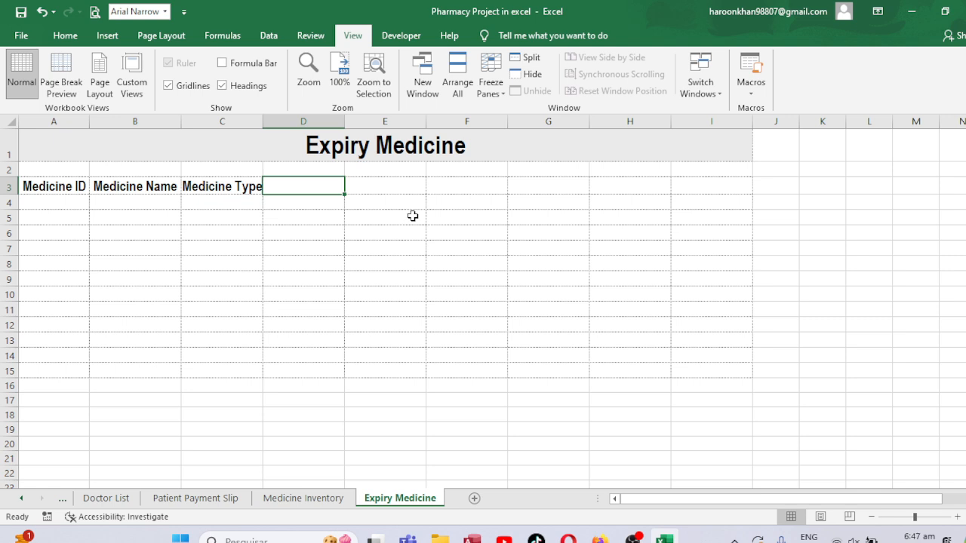
Widen the Medicine Type column by about 25% and the Medicine Name column by about 45%.
left_click_drag(263, 121, 285, 121)
left_click(198, 122)
left_click_drag(181, 122, 222, 122)
left_click(295, 195)
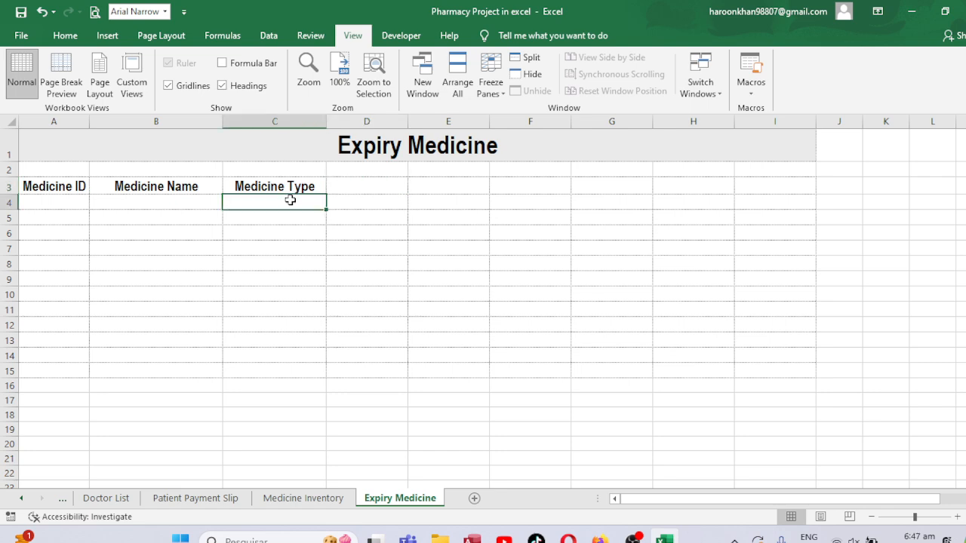
Enter the headers Expiry Date, Days Left and Status in cells D3 to F3.
left_click(339, 183)
left_click(286, 187)
left_click(358, 185)
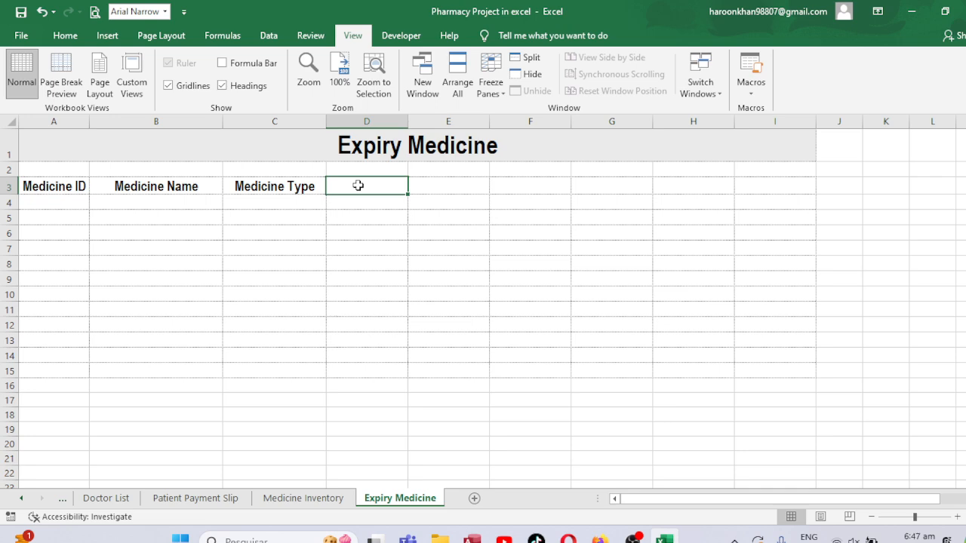
type("Exp")
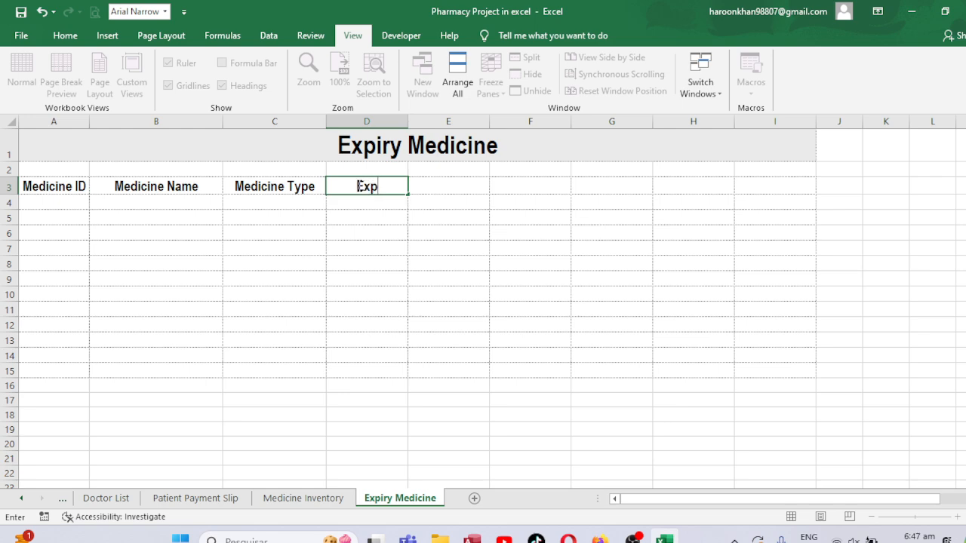
type("iry Date")
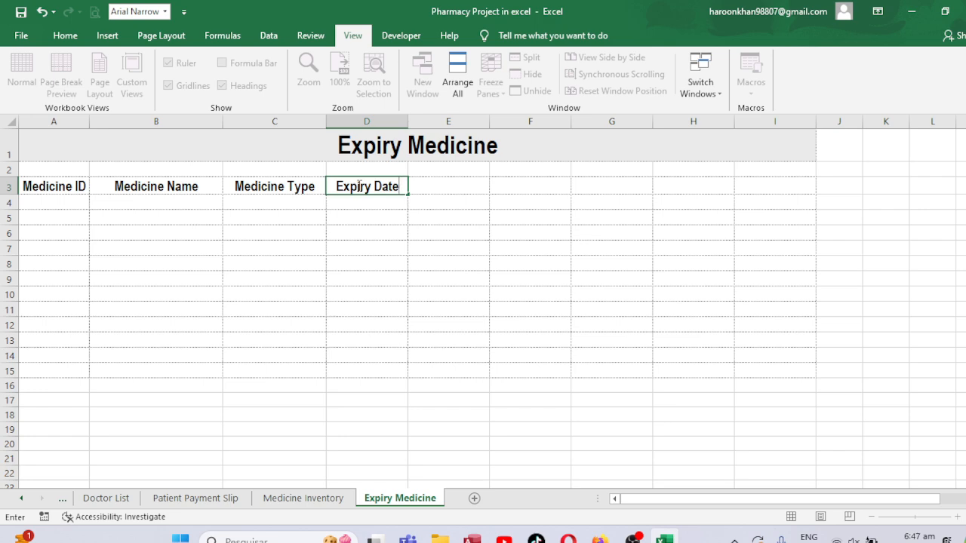
key("Tab")
type("Days")
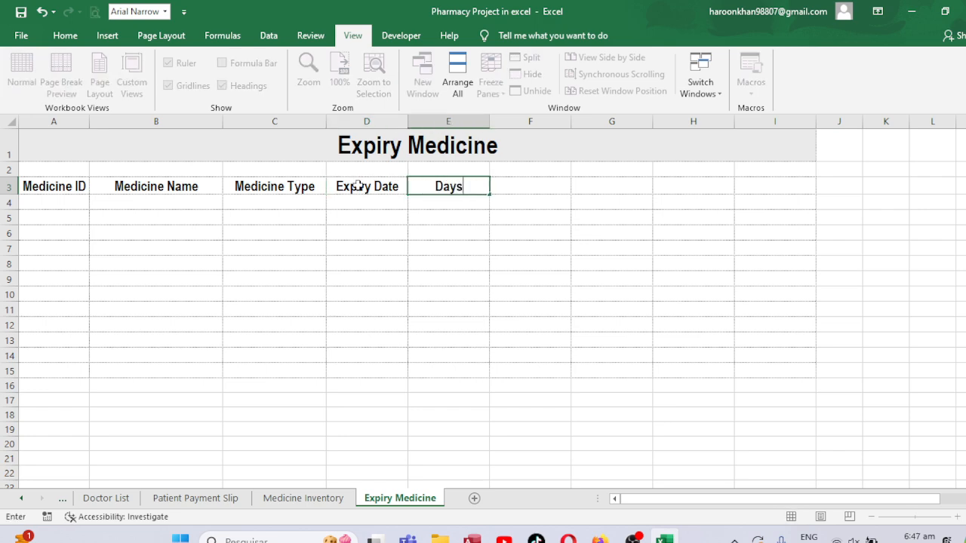
type(" Left")
key("Tab")
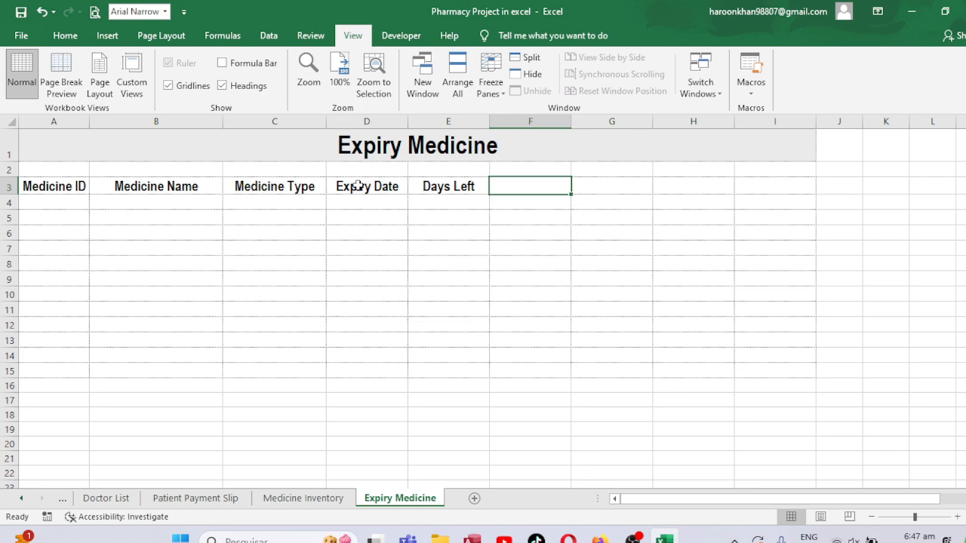
type("Sta")
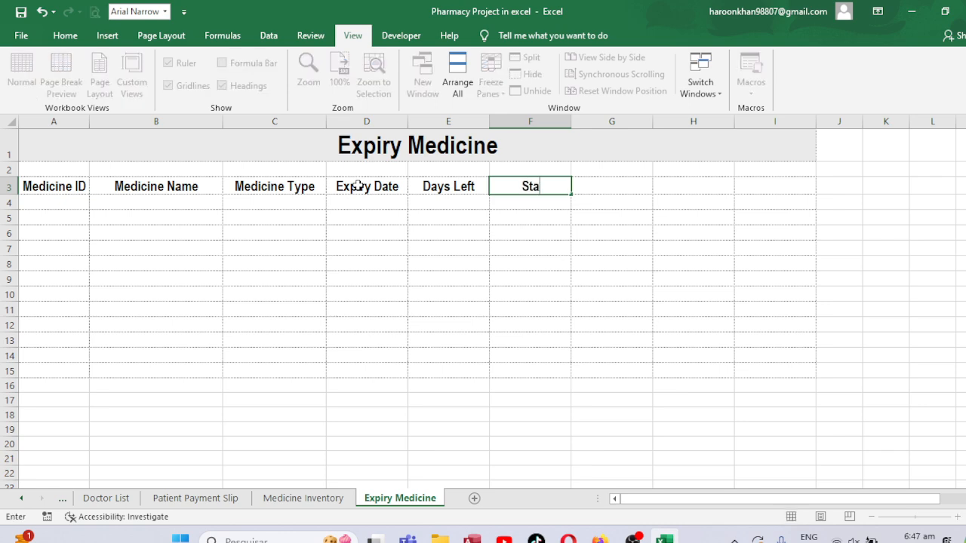
type("tus")
key("ctrl+Return")
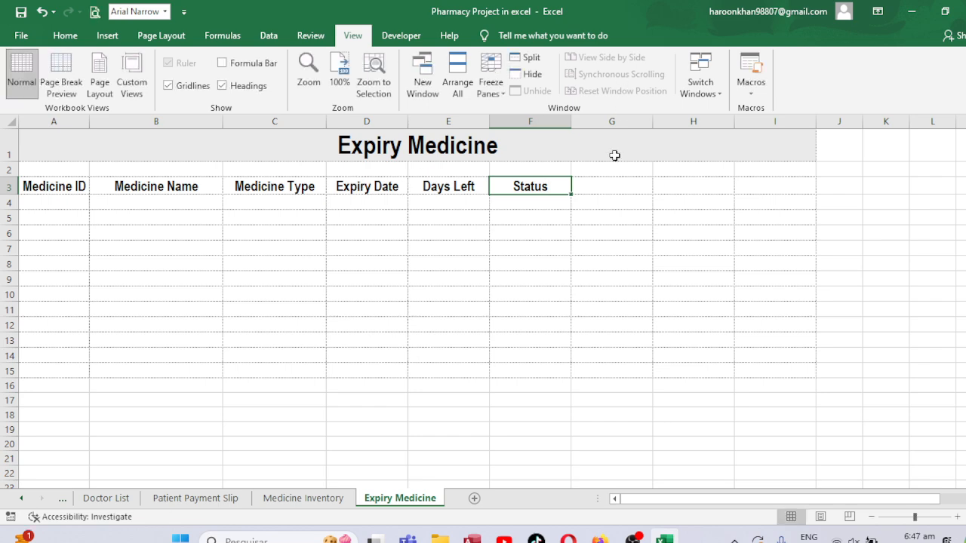
Delete the unused columns G to I and hide the gridlines on the Expiry Medicine sheet.
left_click_drag(611, 121, 771, 151)
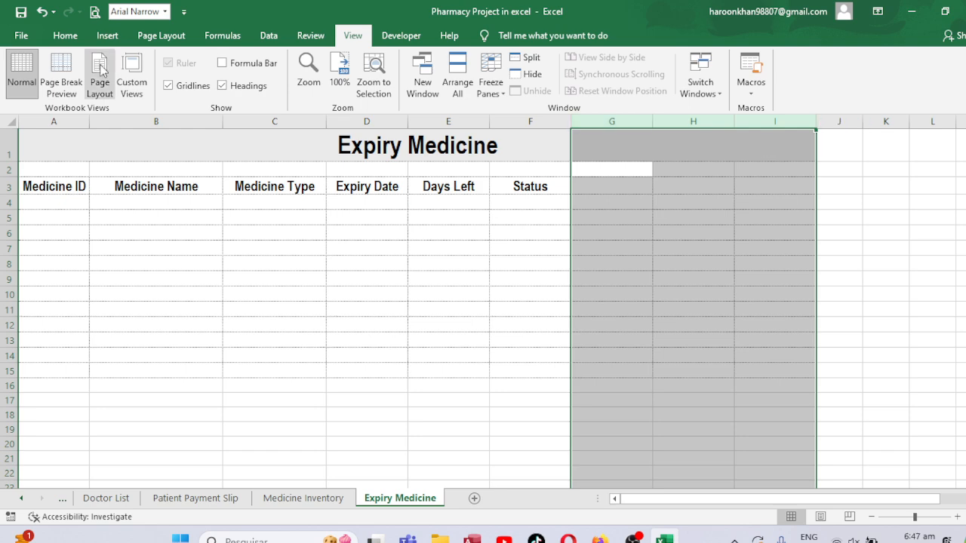
left_click(65, 36)
left_click(768, 73)
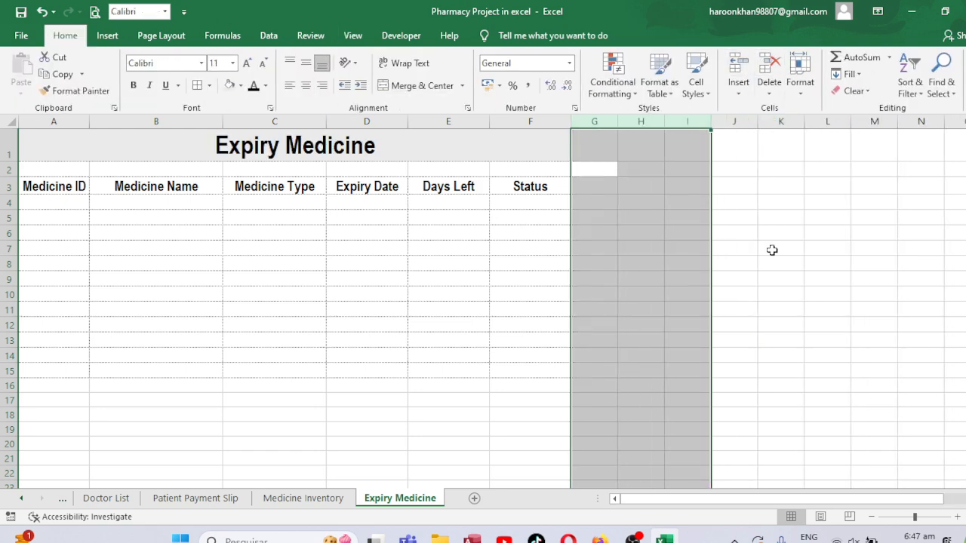
left_click(777, 248)
left_click(352, 35)
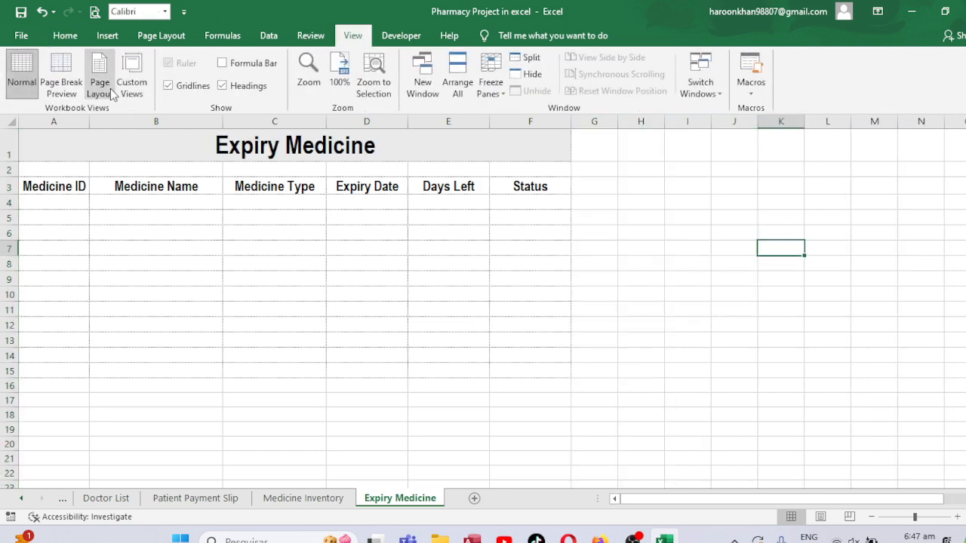
left_click(168, 86)
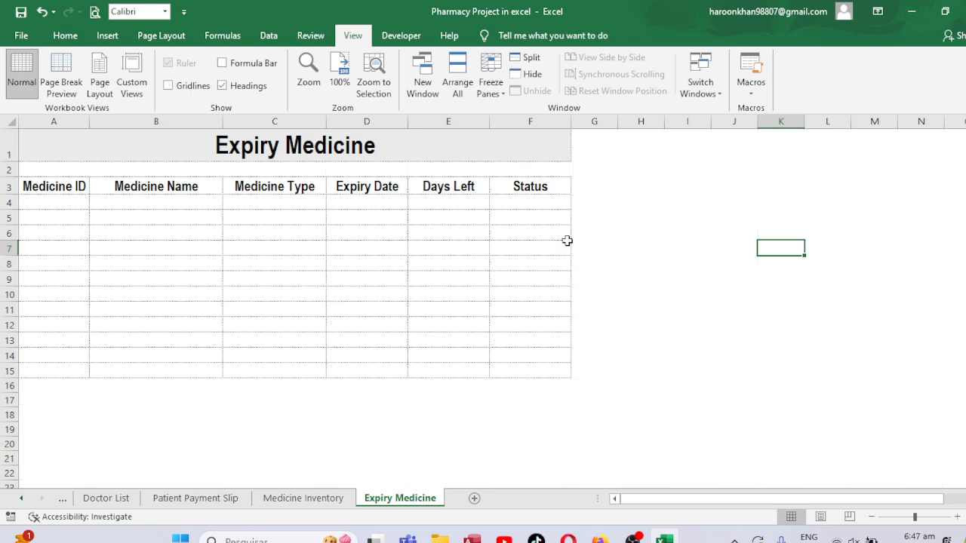
Make title row 1 about 45% taller, widen column B by about 25% and narrow column C by about 15%.
left_click_drag(12, 161, 18, 176)
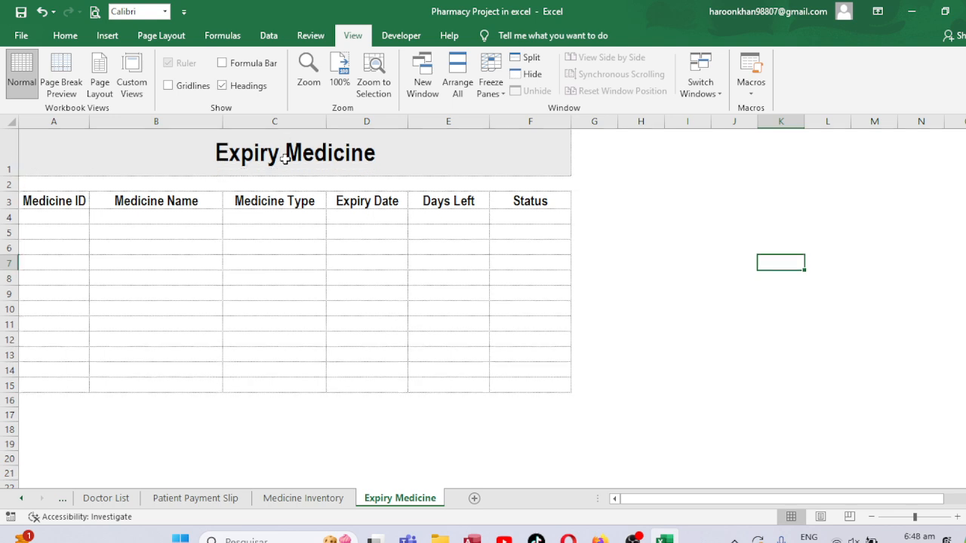
left_click_drag(223, 122, 255, 122)
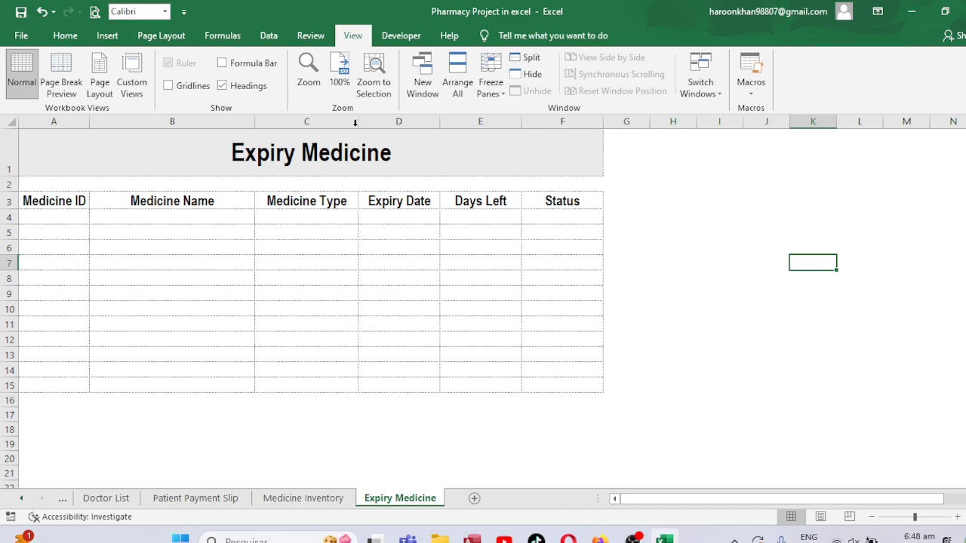
left_click_drag(354, 122, 338, 123)
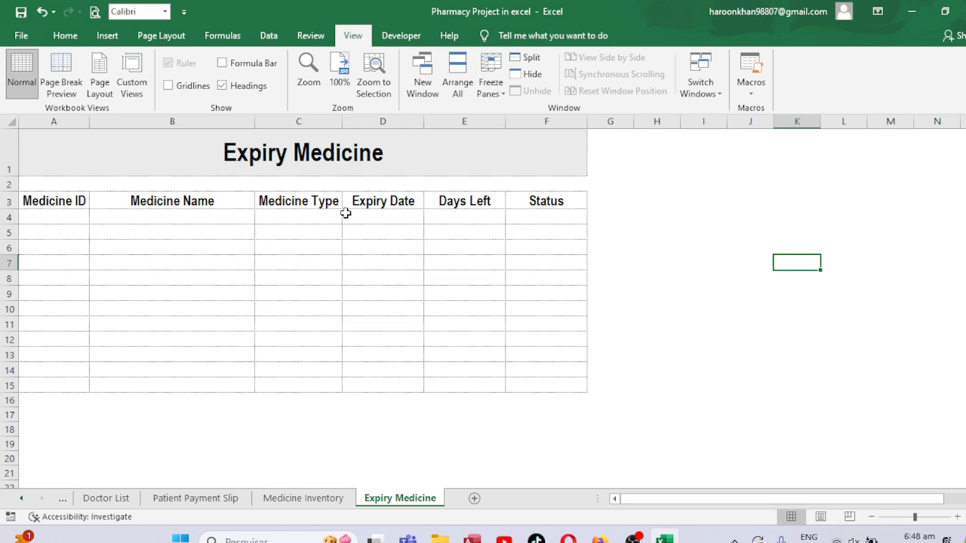
Add a new sheet after Expiry Medicine and name it Prescriptin Items.
left_click(474, 498)
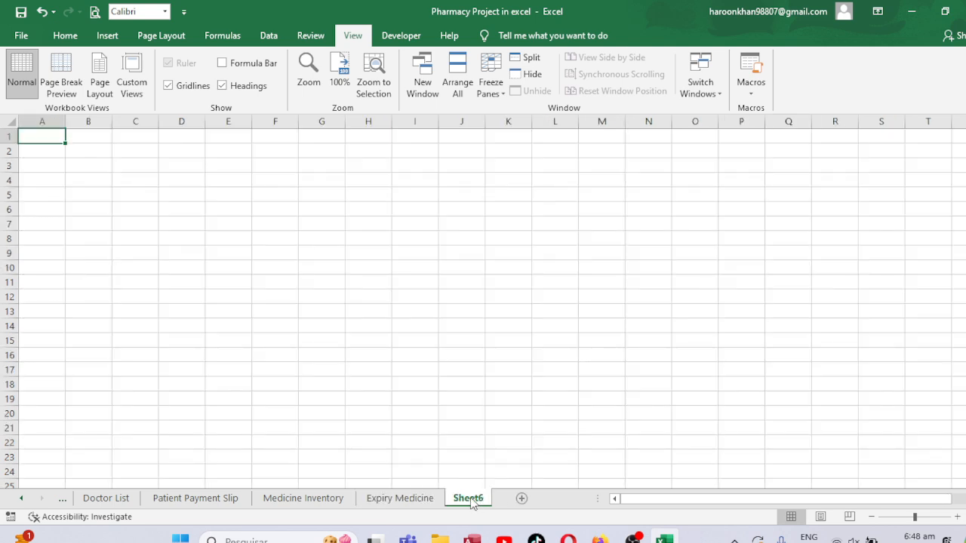
double_click(471, 500)
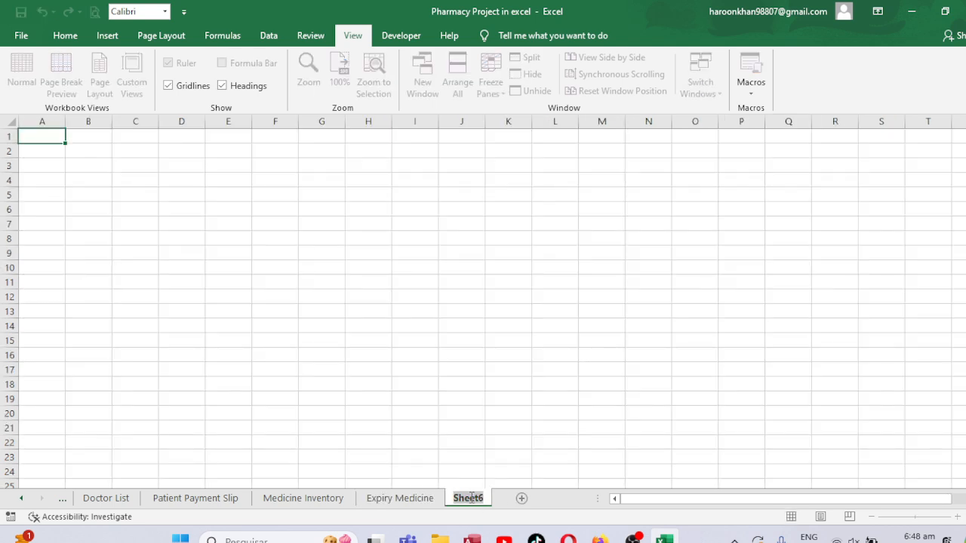
type("Prescri")
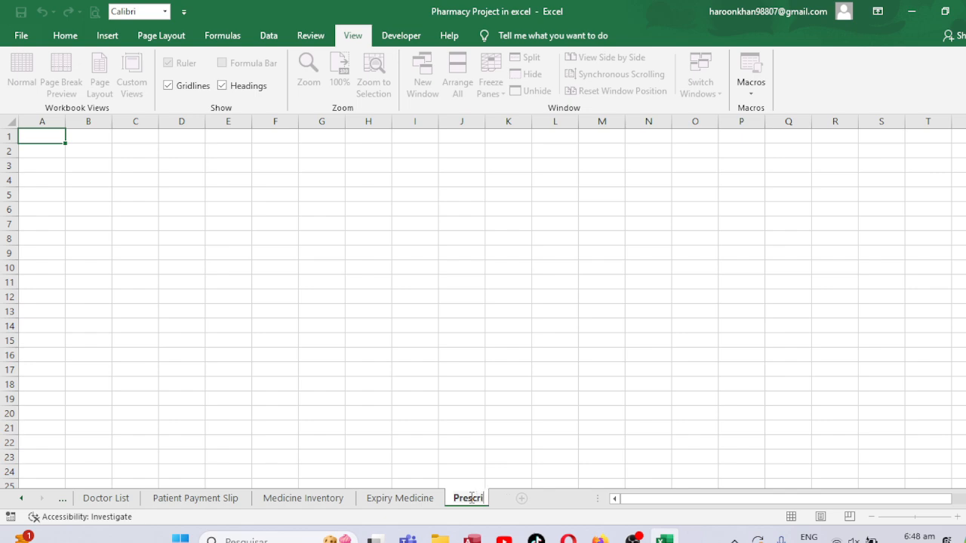
type("ptin Ite")
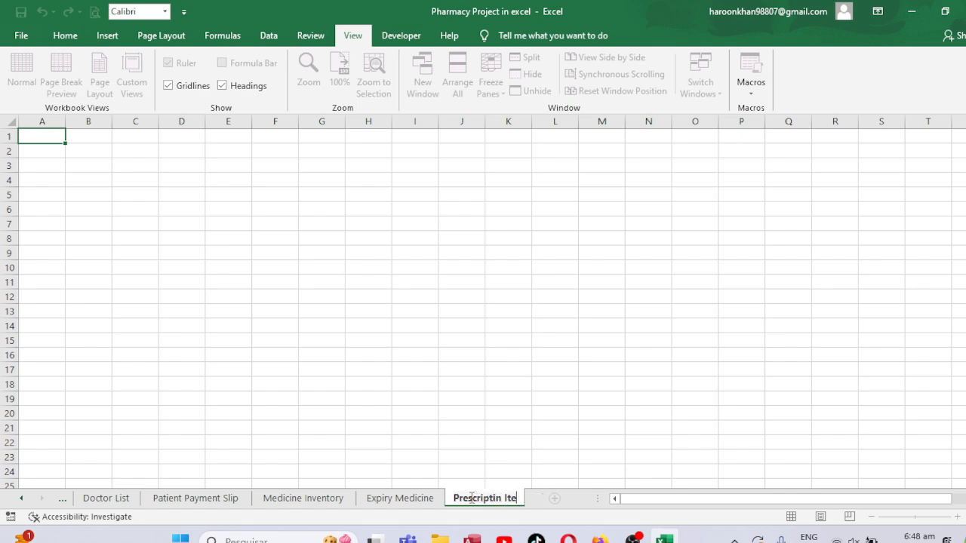
type("ms")
left_click(498, 443)
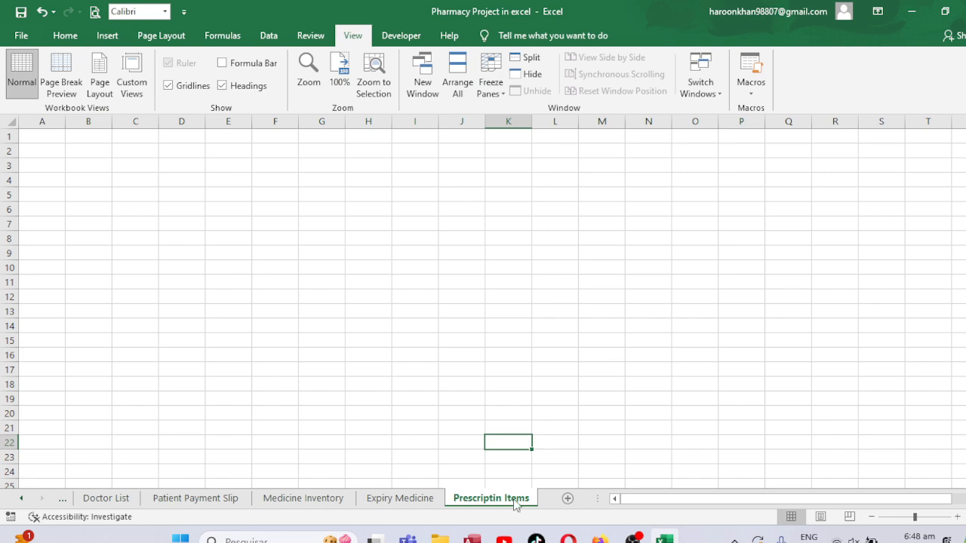
Add another sheet after Prescriptin Items and name it Patient Prscription.
left_click(571, 499)
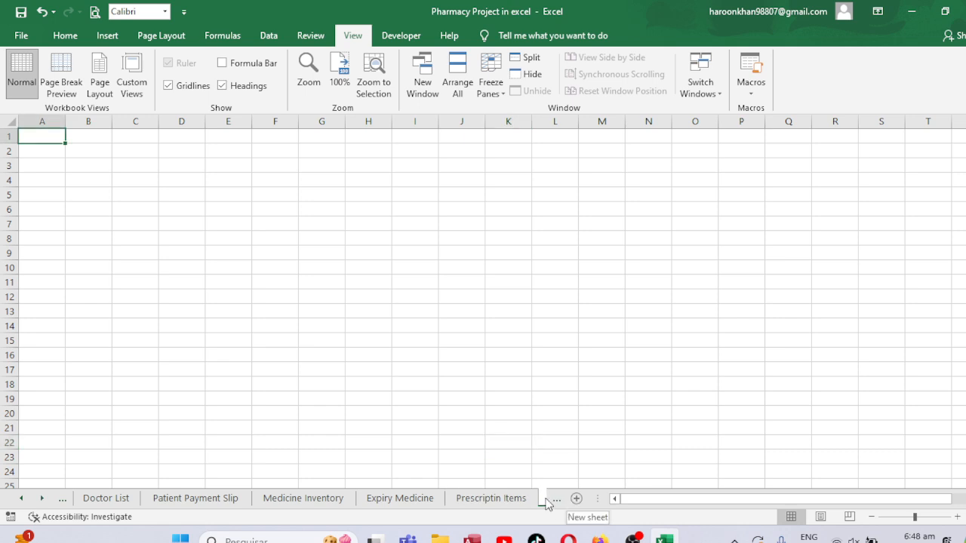
double_click(508, 500)
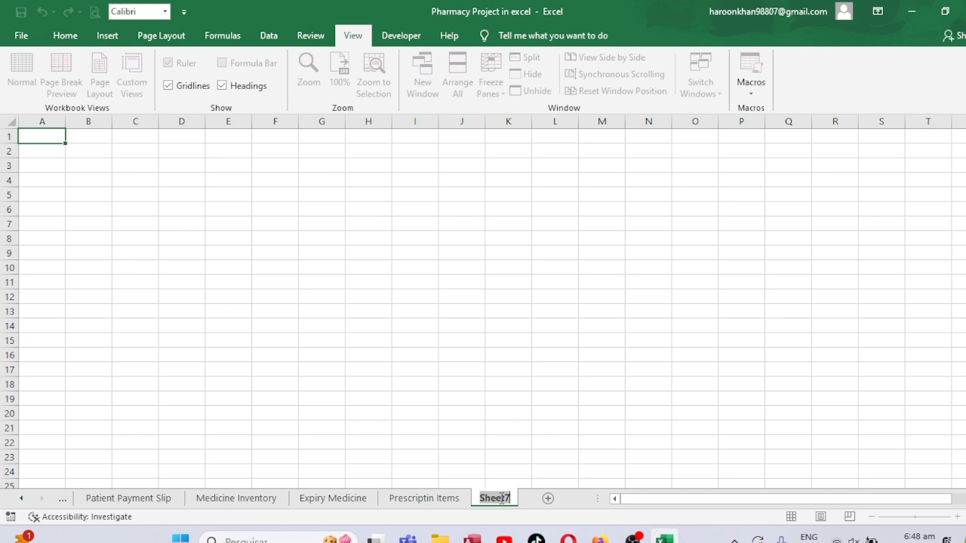
type("Pat")
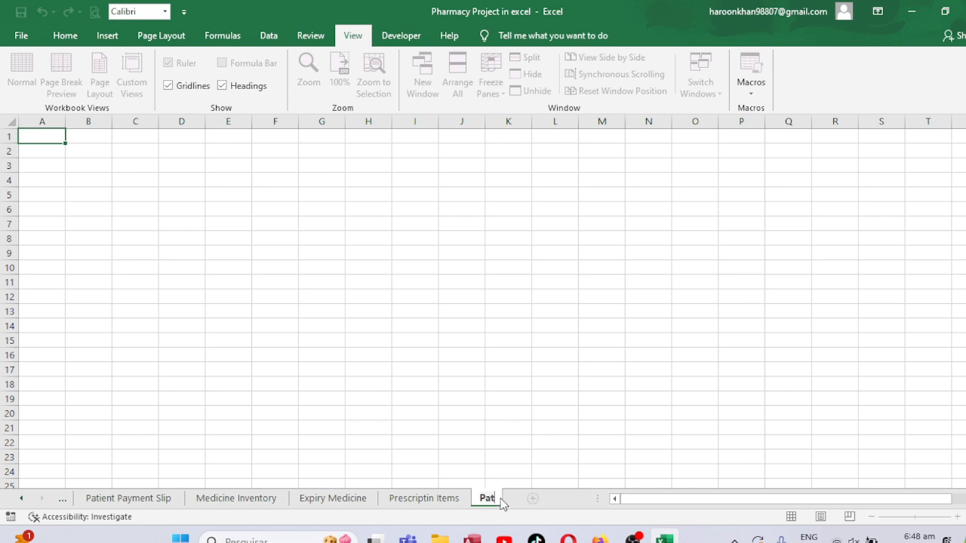
type("ient")
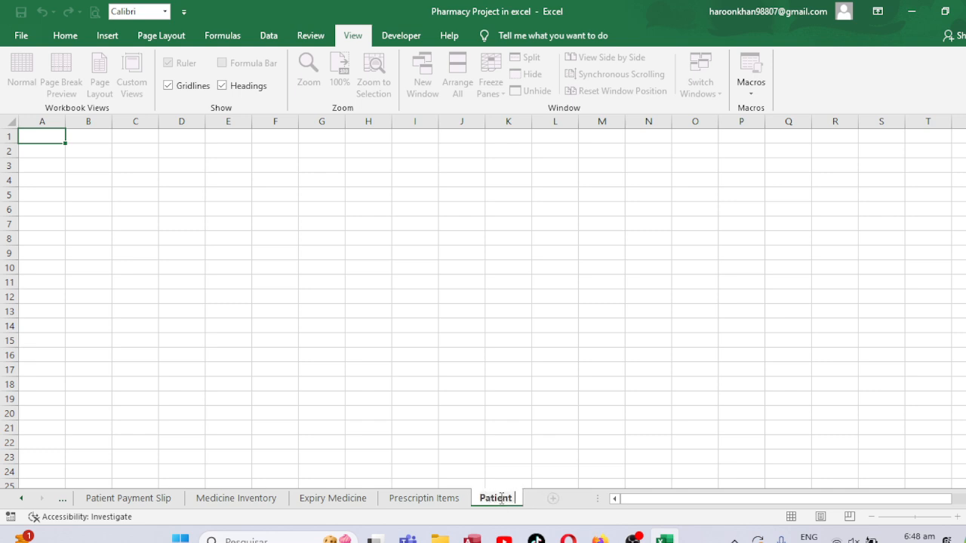
type(" Prscription")
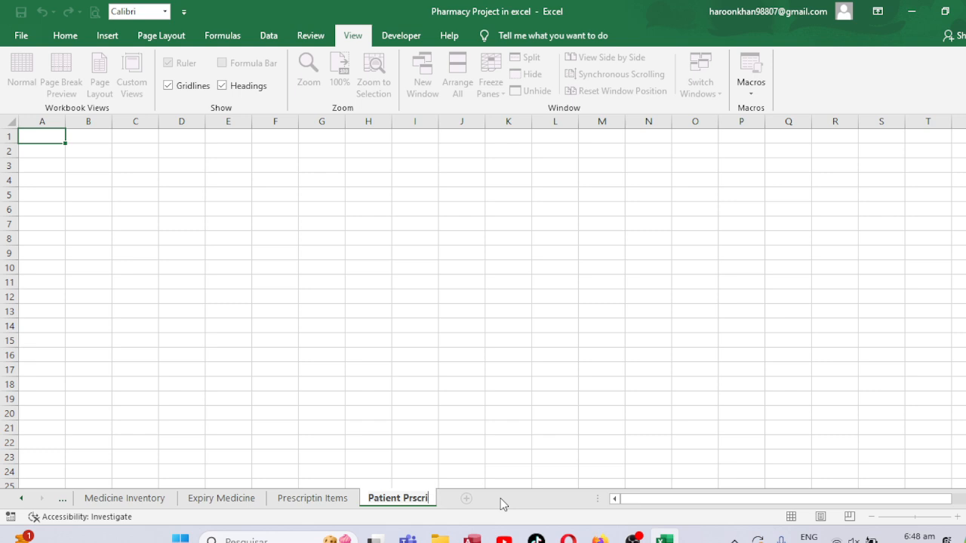
left_click(524, 397)
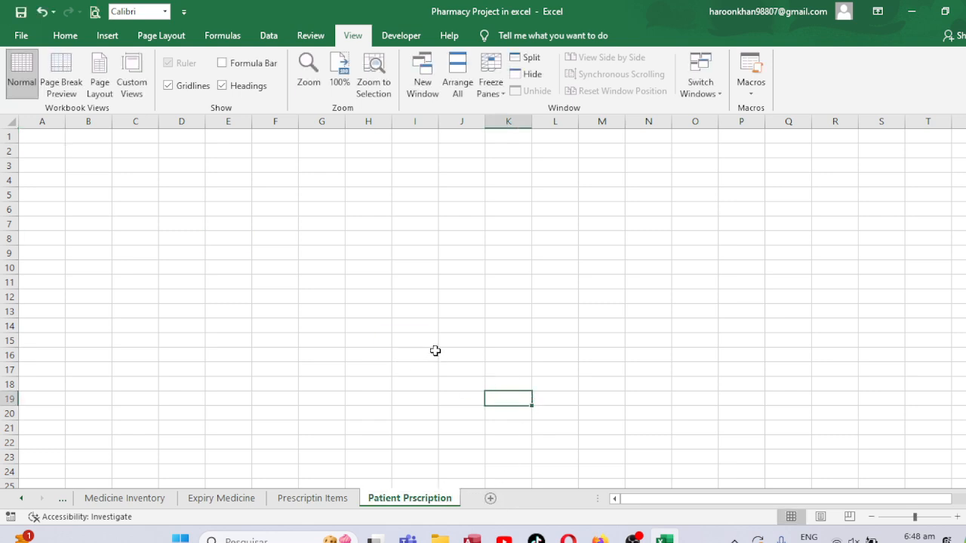
Copy the Expiry Medicine table with its title, rows 1 to 15, and paste it at A1 of the Patient Prscription sheet.
left_click(313, 501)
left_click(222, 500)
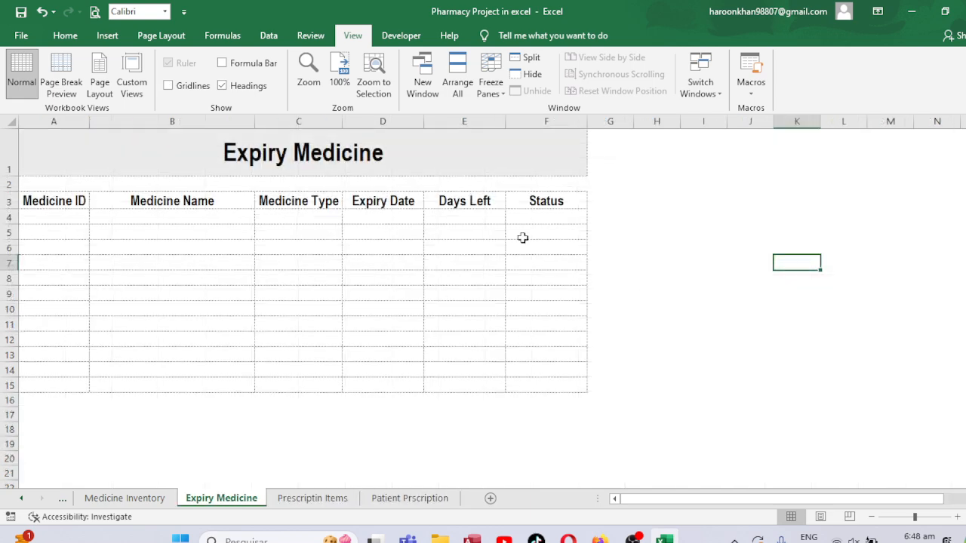
left_click_drag(95, 141, 130, 400)
key("shift+Up")
key("ctrl+c")
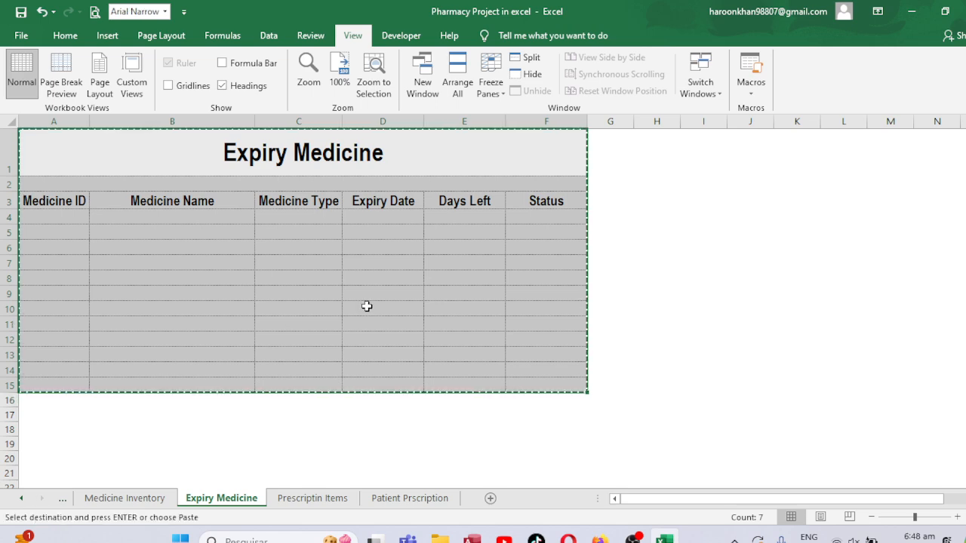
left_click(410, 498)
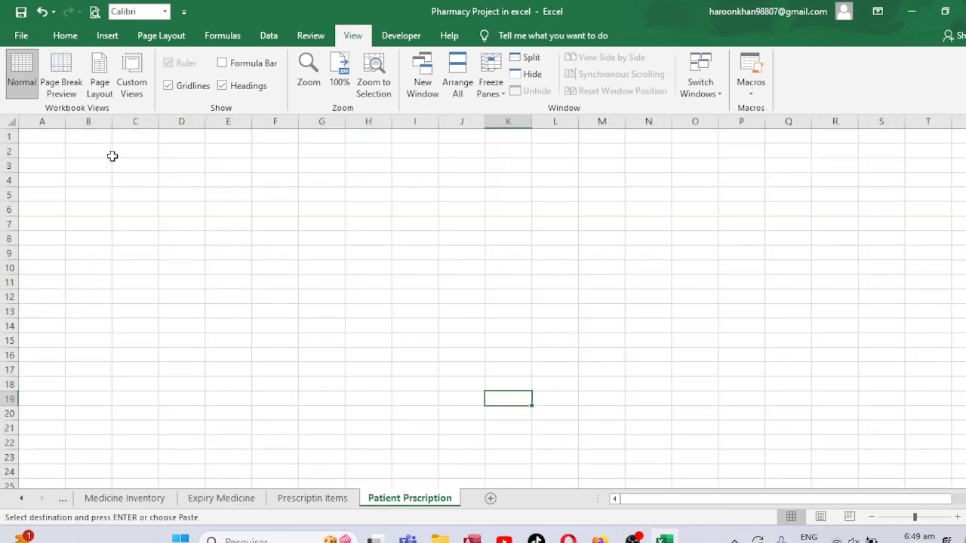
left_click(51, 137)
key("ctrl+v")
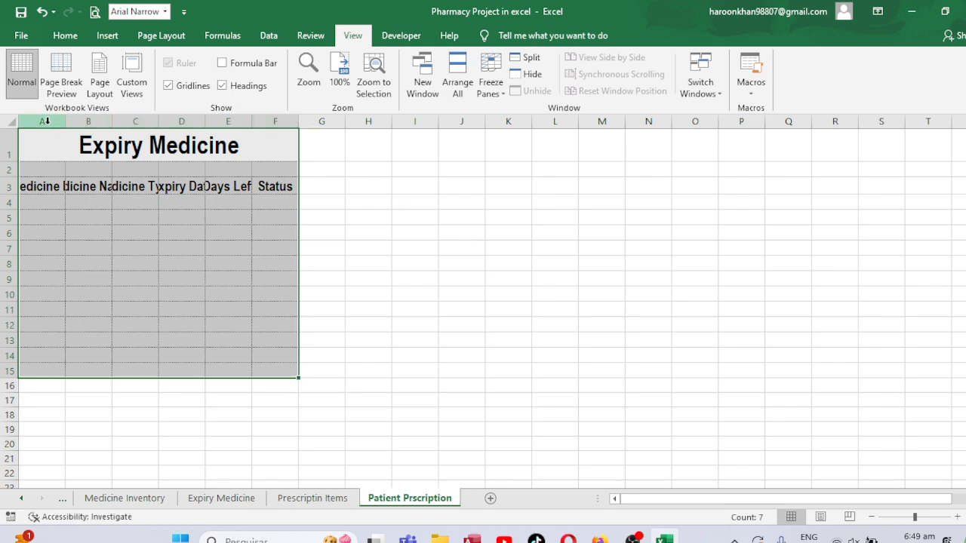
Widen columns A to F equally to a bit over twice their width, and autofit column A to its contents.
left_click_drag(43, 122, 338, 120)
left_click(304, 212)
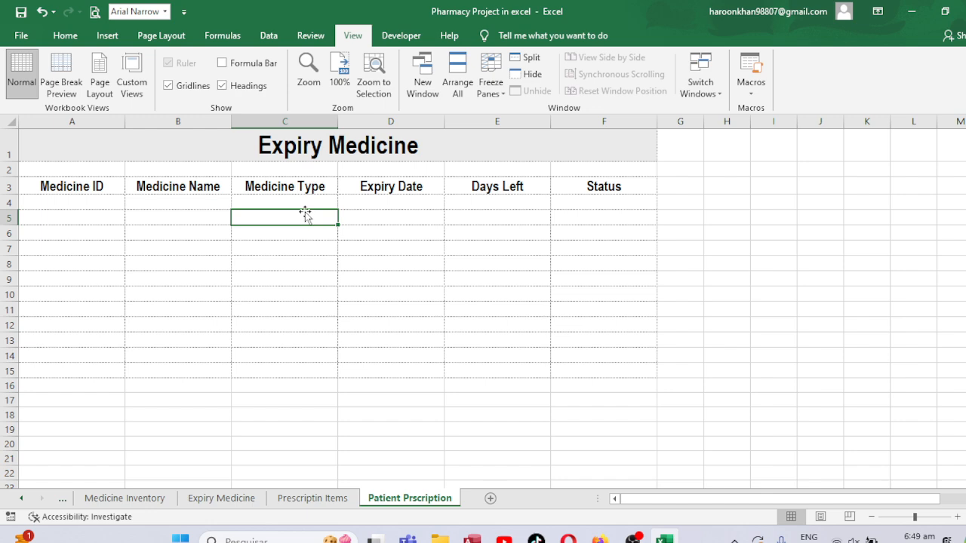
double_click(126, 121)
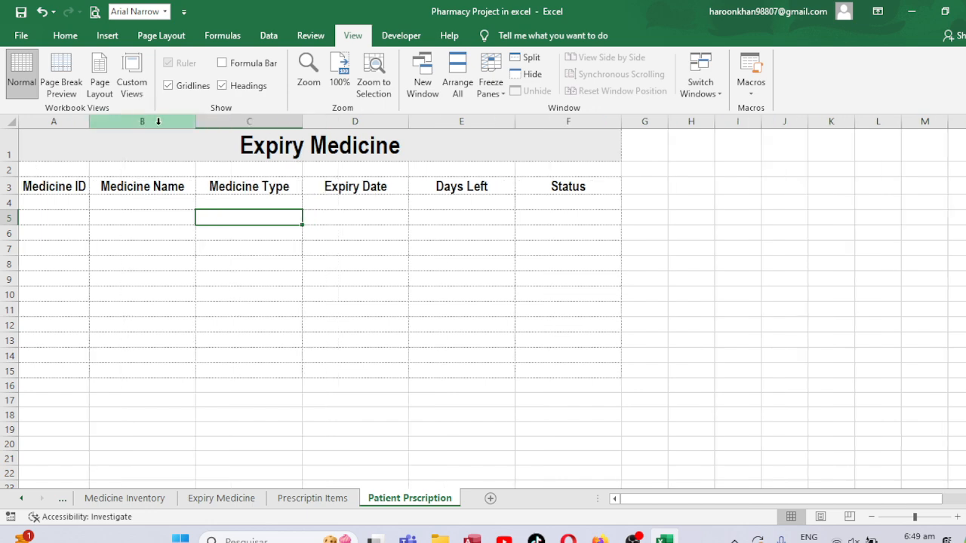
Replace the first three headings in row 3 with Patient ID, Patient Name and Age.
left_click(149, 187)
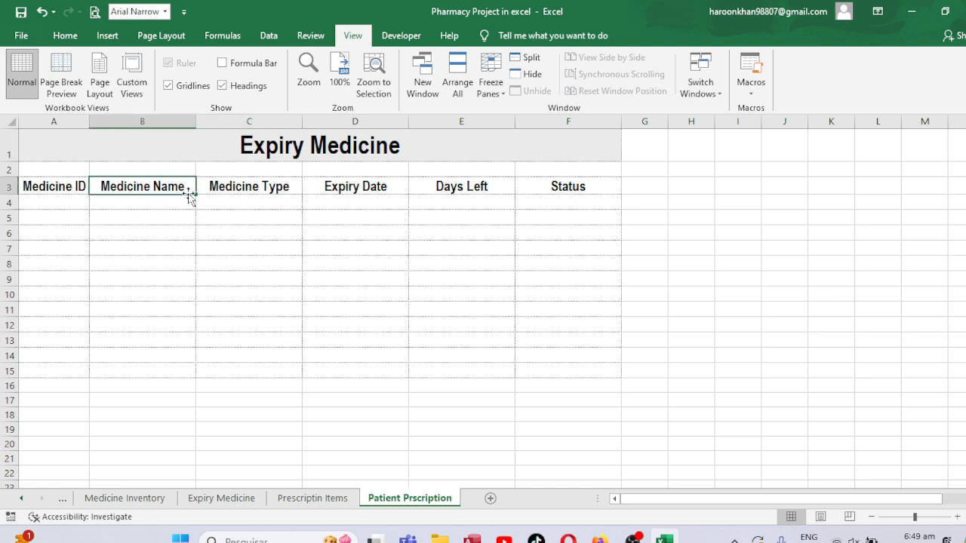
key("Left")
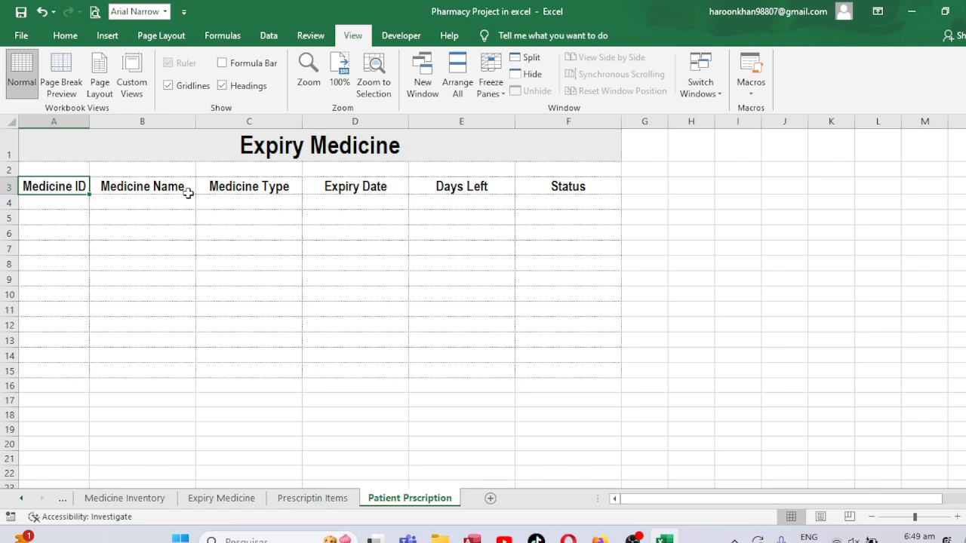
type("Pa")
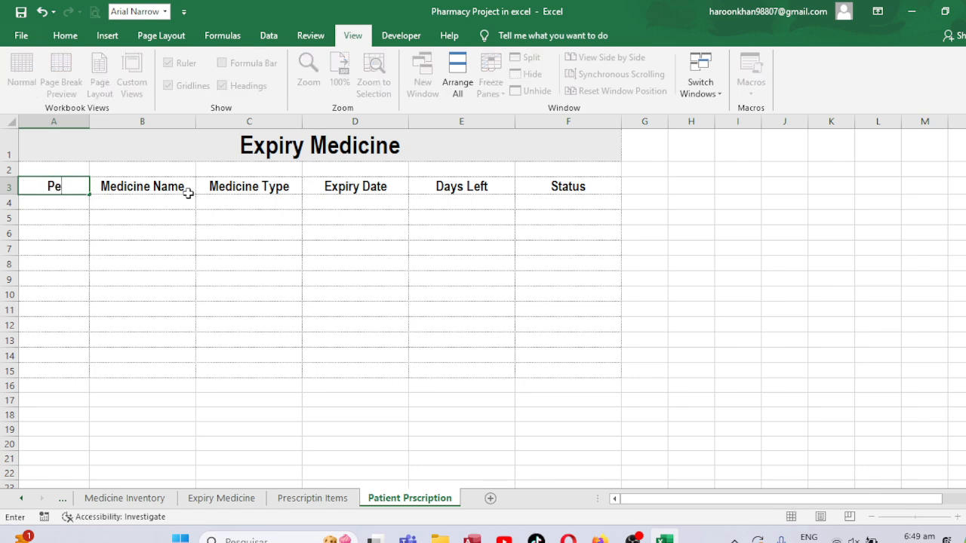
type("tient ID")
left_click(189, 194)
type("p")
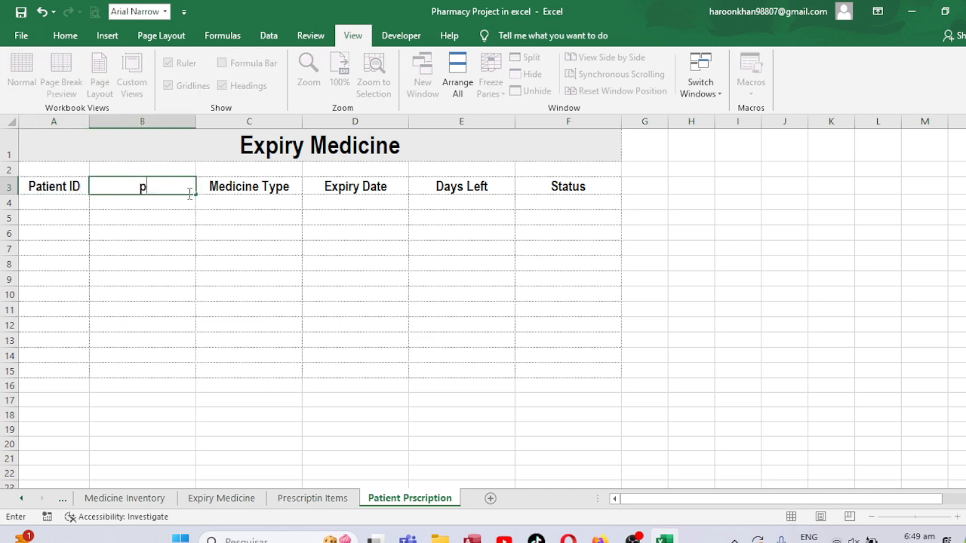
type("atient Name")
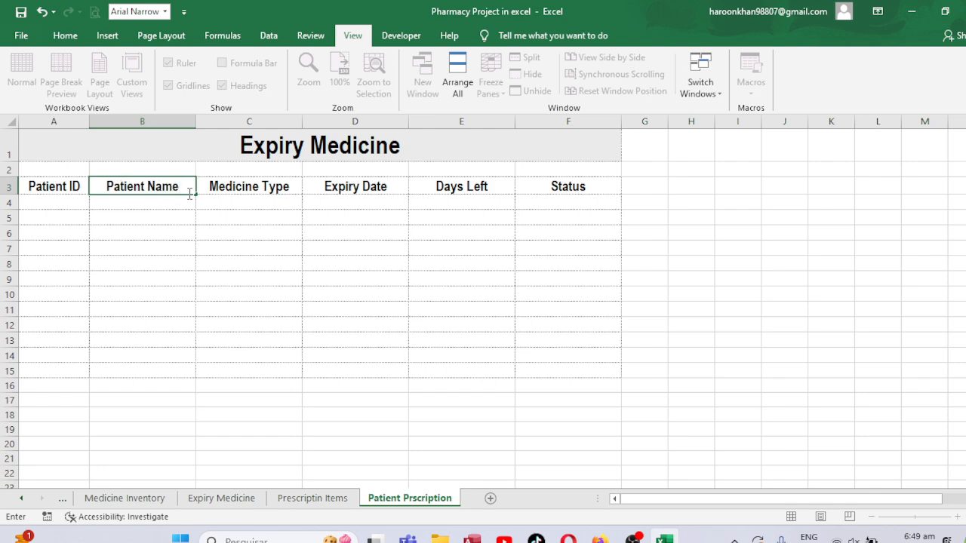
left_click(188, 194)
key("Tab")
type("Ag")
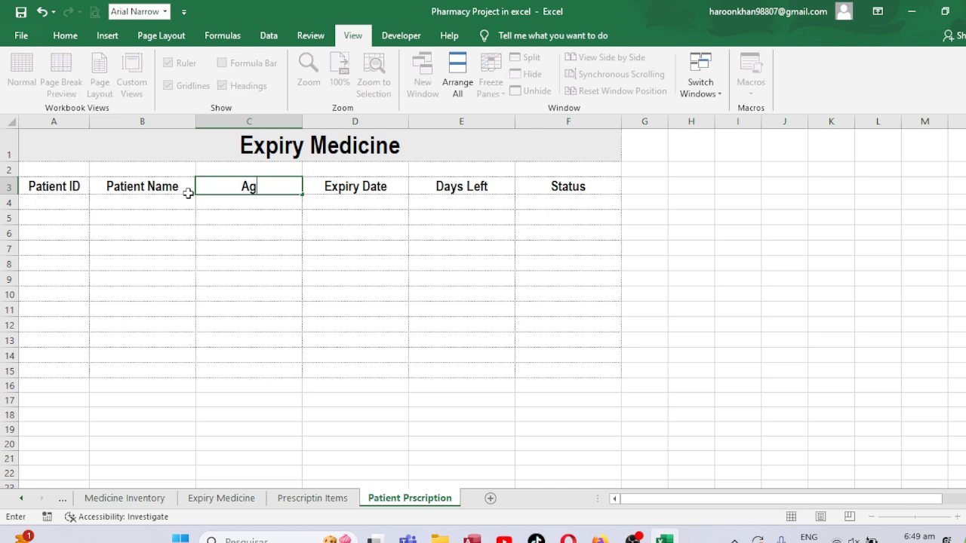
type("e")
key("Tab")
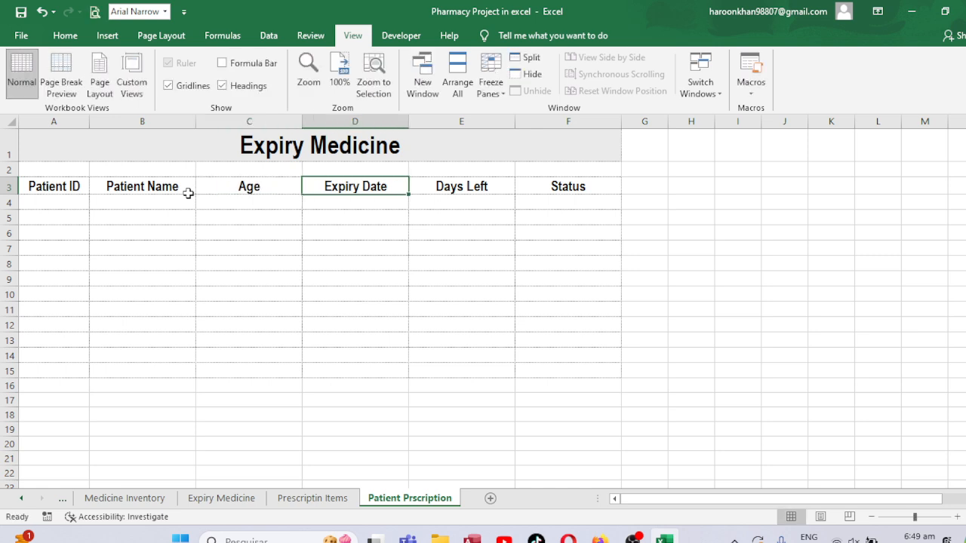
Delete columns A to F with the pasted table from the Patient Prscription sheet.
left_click(255, 150)
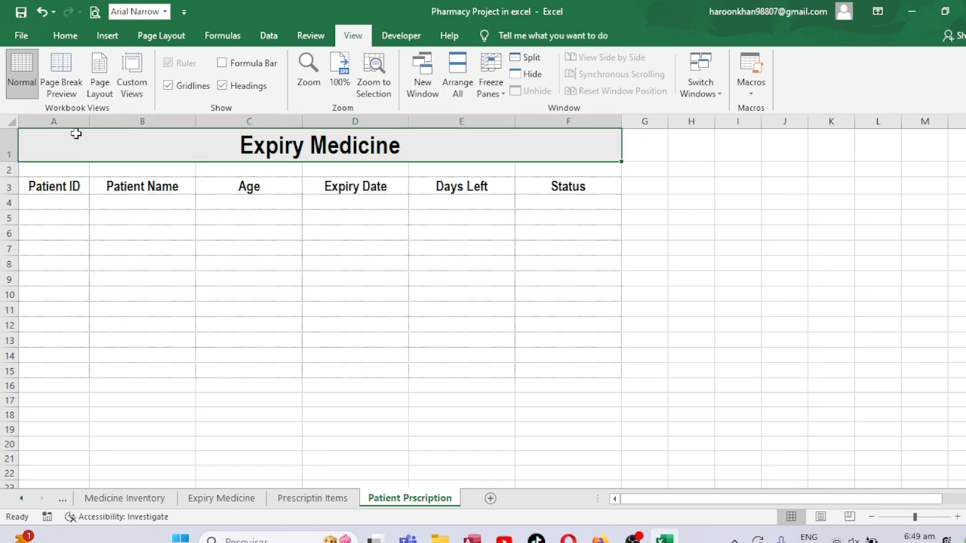
left_click_drag(71, 119, 571, 171)
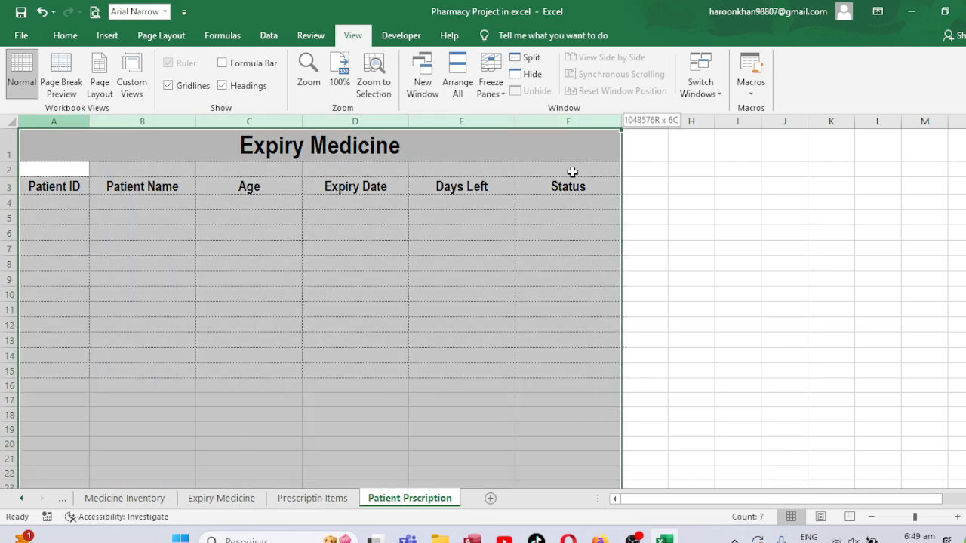
left_click(70, 36)
left_click(769, 70)
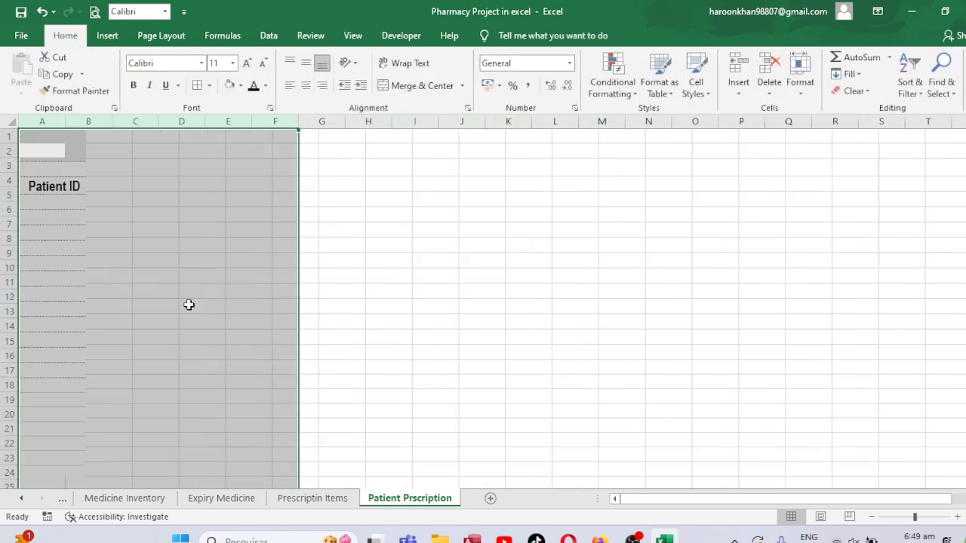
left_click(161, 237)
Merge and center cells A6:B6 and enter the label Patient ID.
left_click(59, 200)
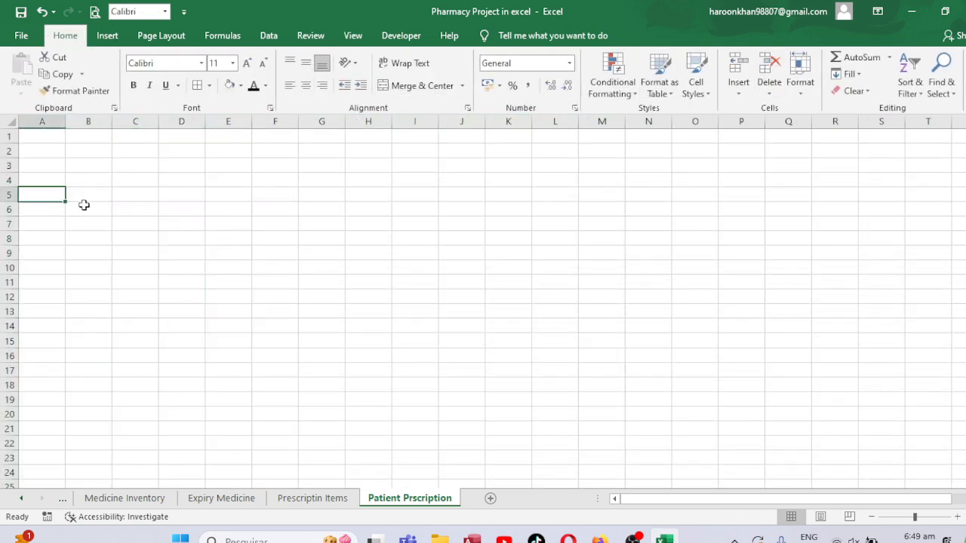
left_click(63, 220)
left_click(59, 209)
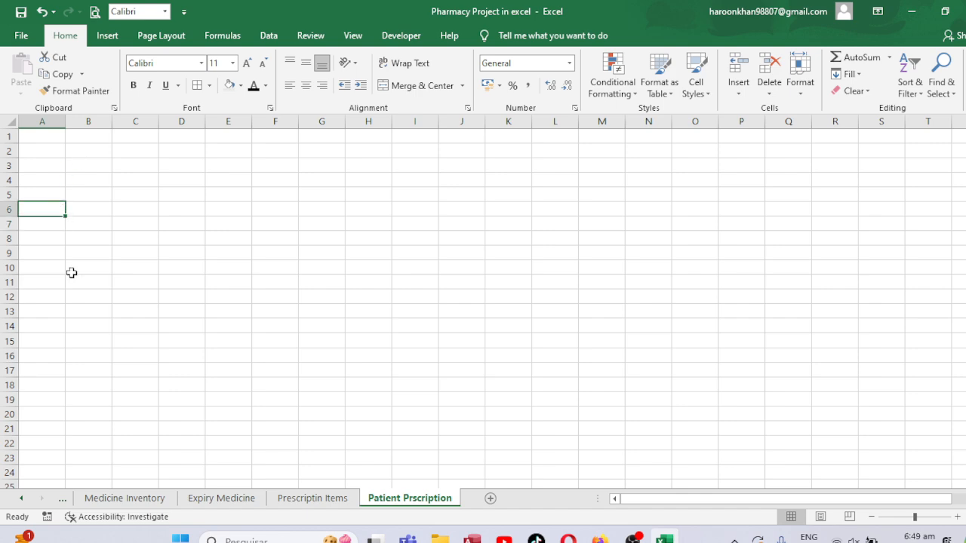
left_click_drag(56, 208, 147, 210)
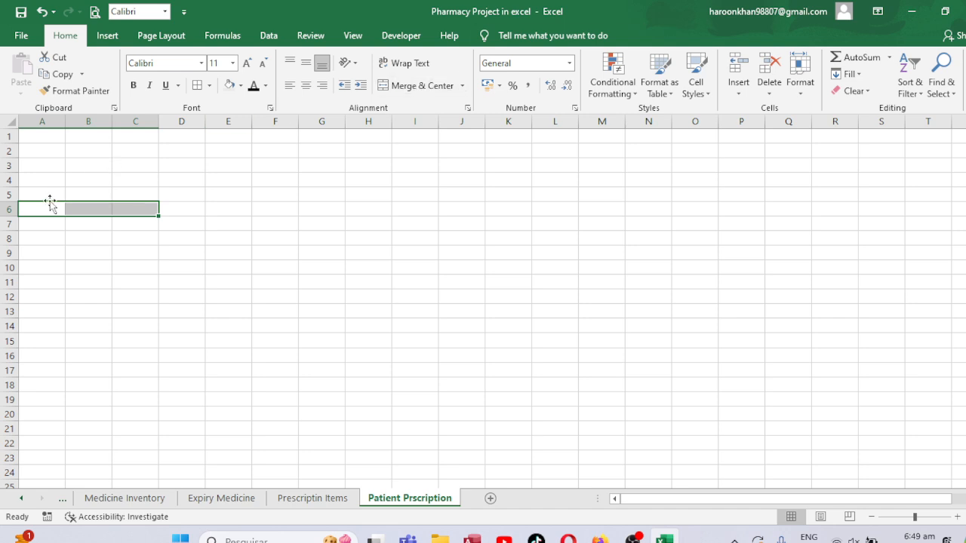
left_click_drag(50, 207, 91, 207)
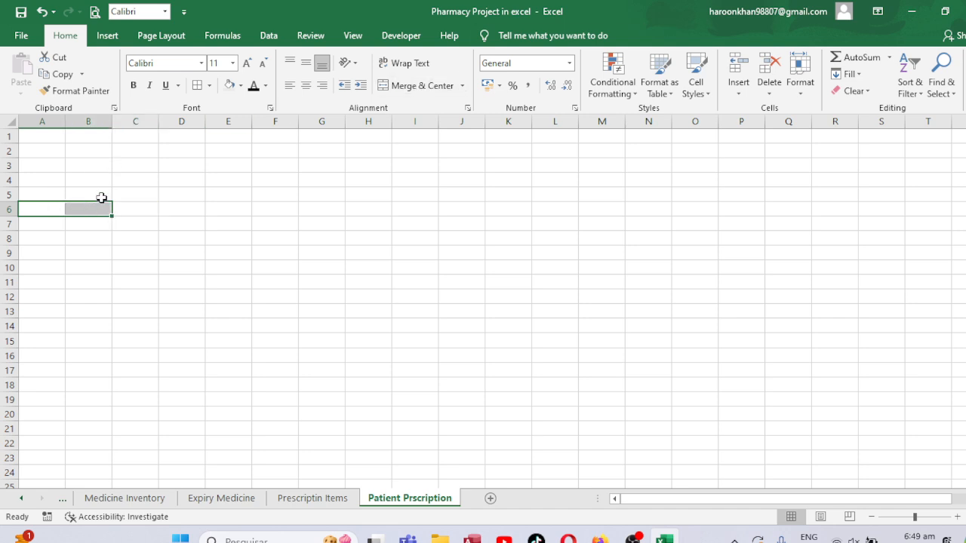
left_click(408, 85)
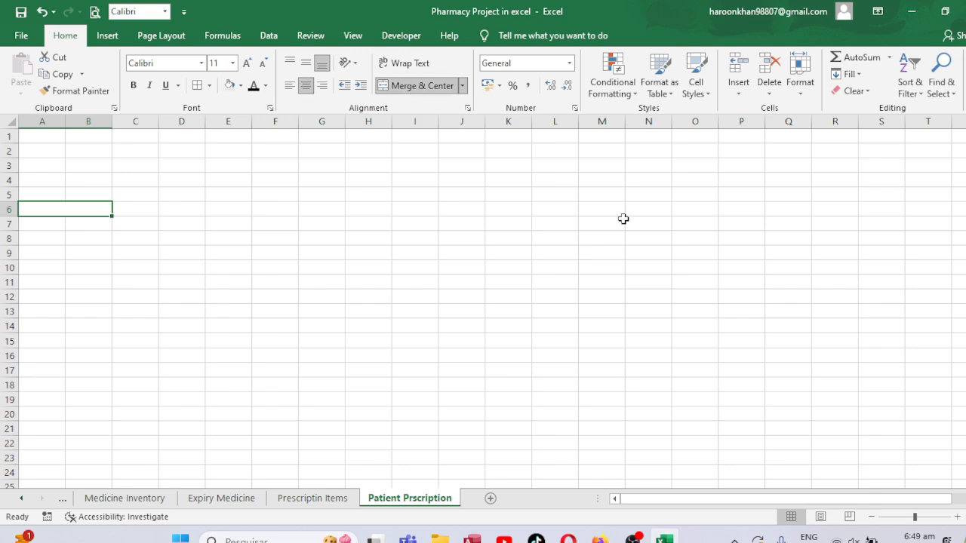
type("Patient ID")
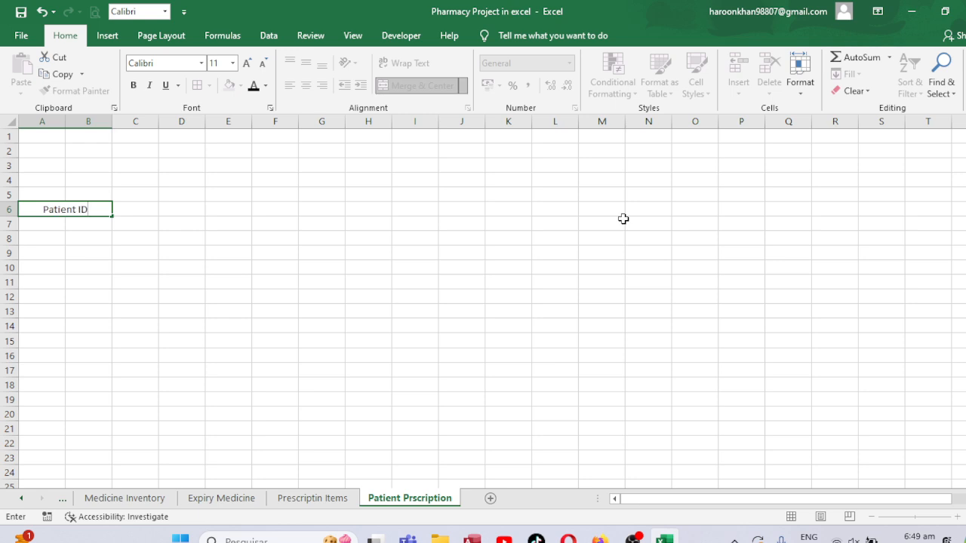
key("Tab")
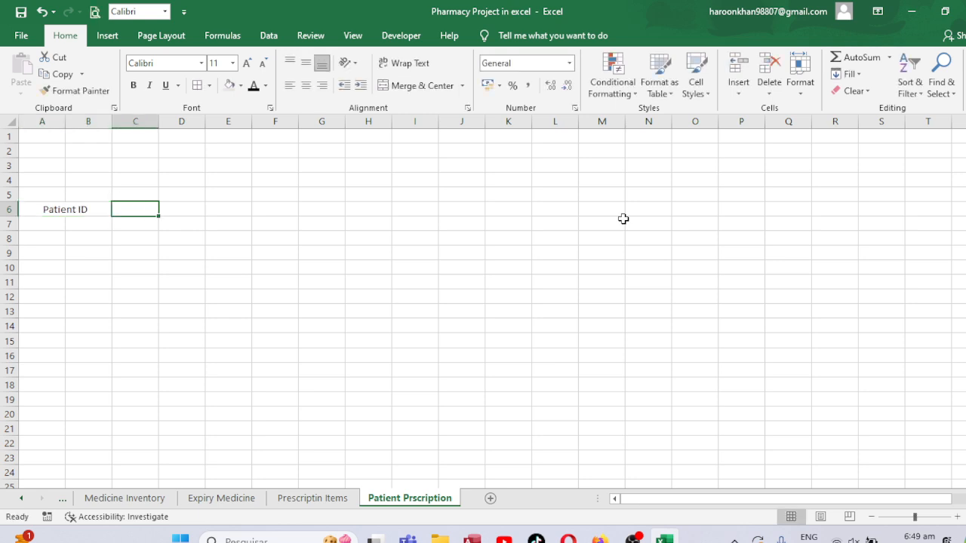
Merge and center E6:F6 with the label Patient Name, and merge and center the empty cells G6:H6 beside it.
key("Tab")
key("Tab")
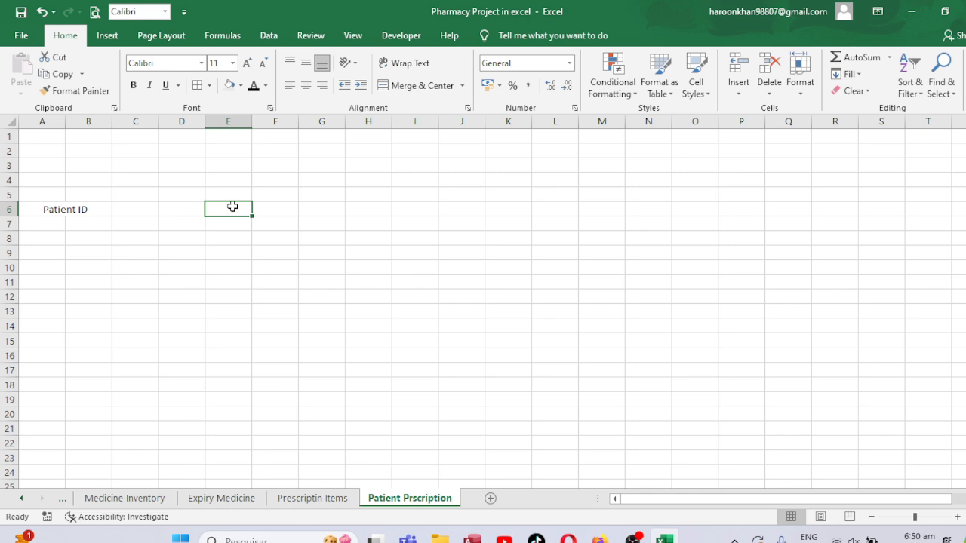
left_click_drag(232, 206, 276, 212)
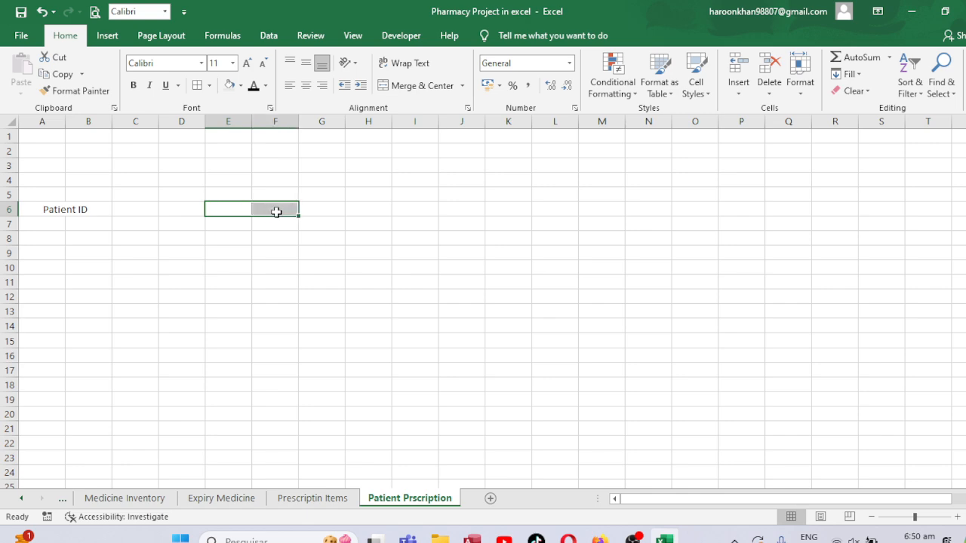
left_click(421, 86)
type("p")
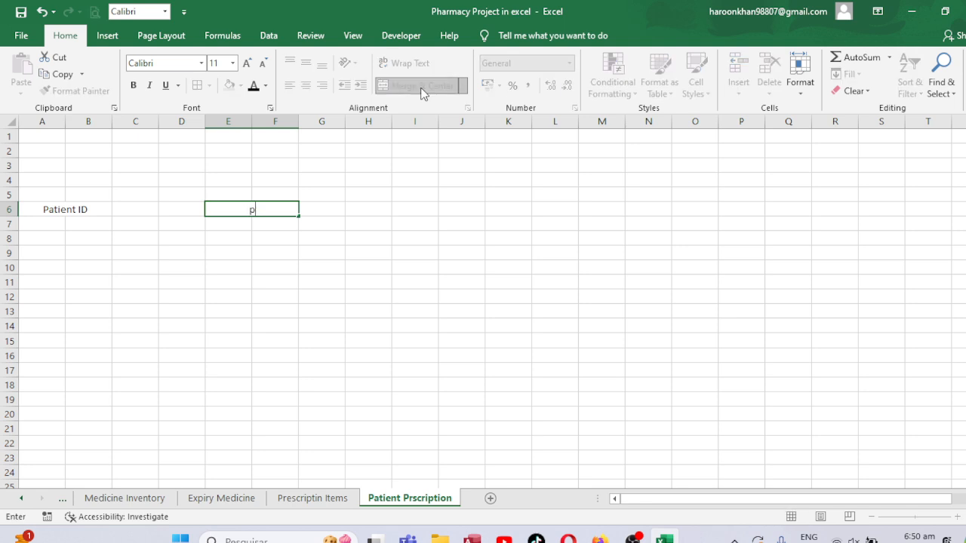
type("Atine")
key("BackSpace")
key("BackSpace")
type("ent Name")
key("Tab")
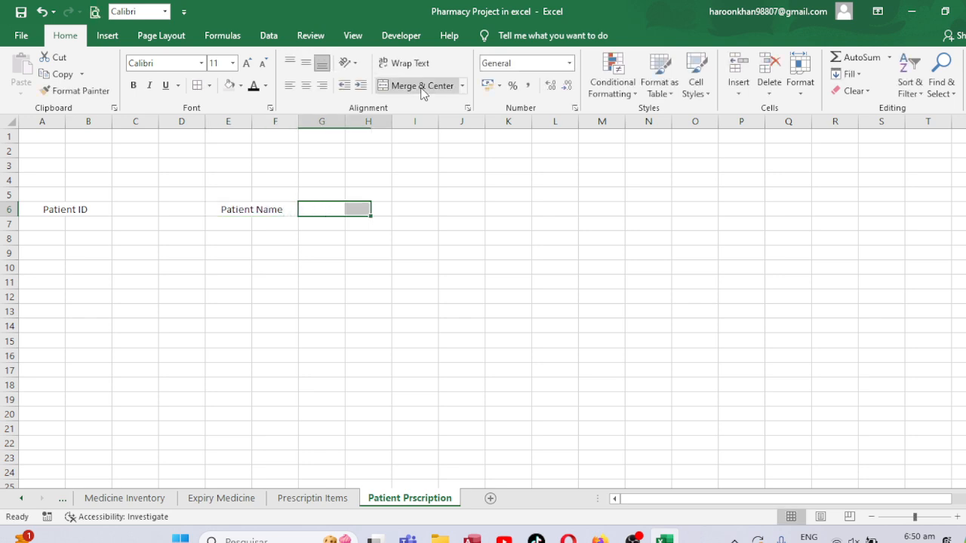
left_click(421, 87)
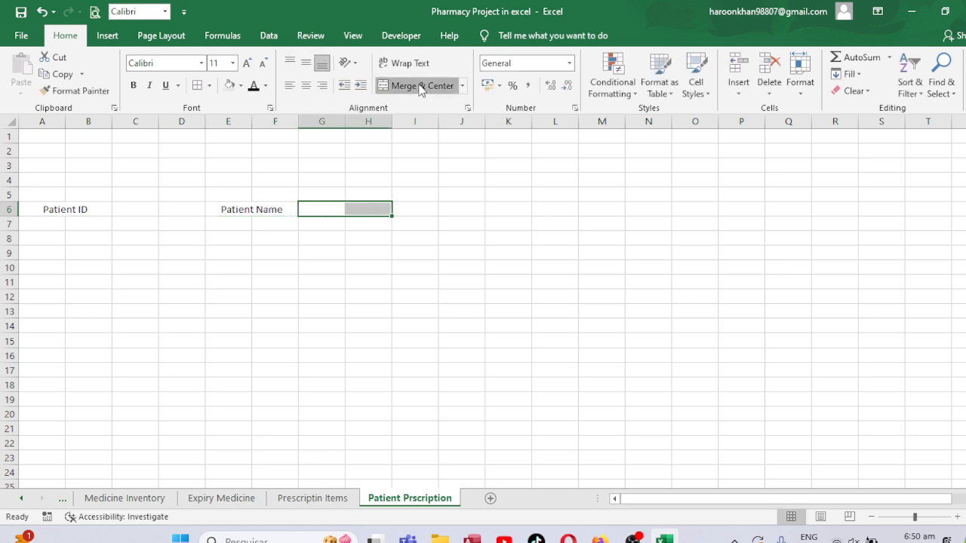
Check the sheet's print preview and return to cell I6 at the edge of the printed page.
left_click(95, 12)
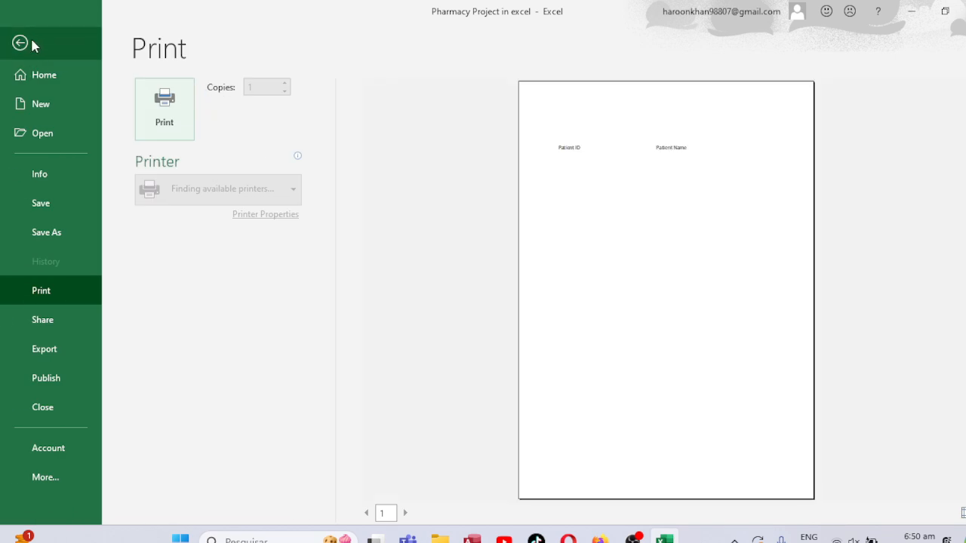
left_click(52, 46)
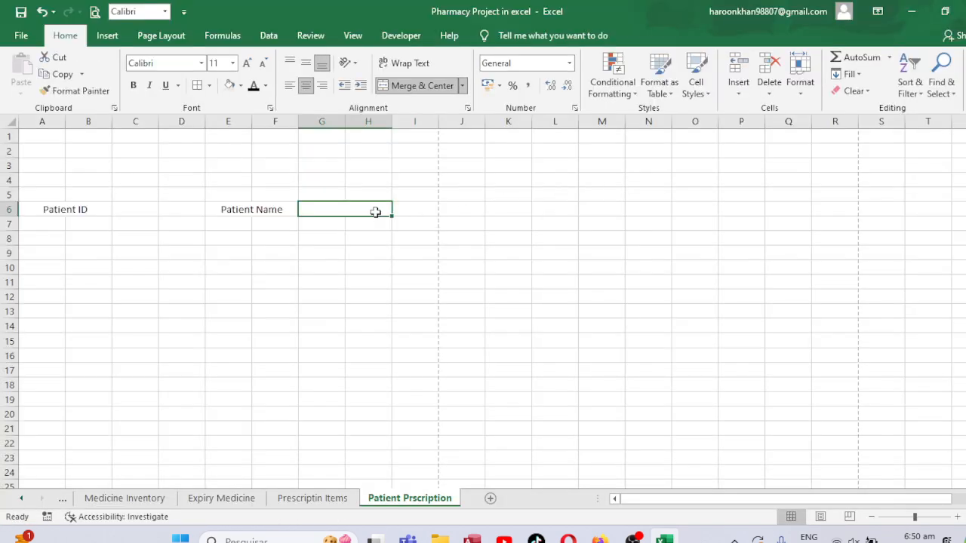
left_click(406, 209)
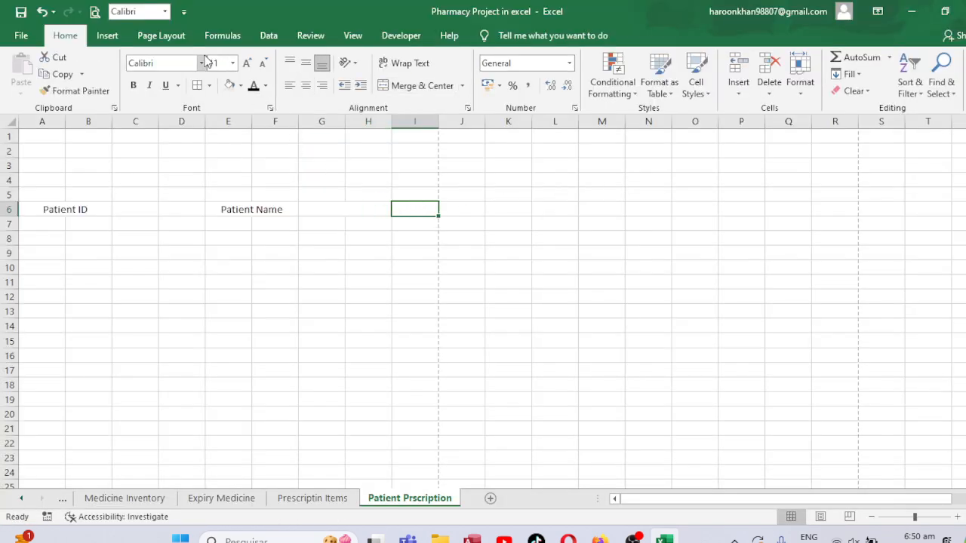
Set all of the Patient Prscription sheet's page margins, including header and footer, to 0 in the page setup.
left_click(95, 12)
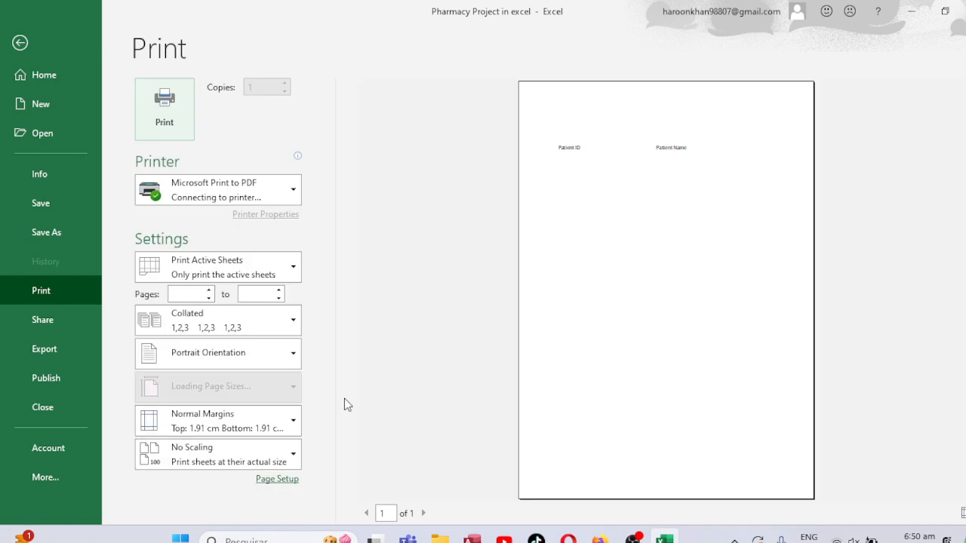
left_click(277, 480)
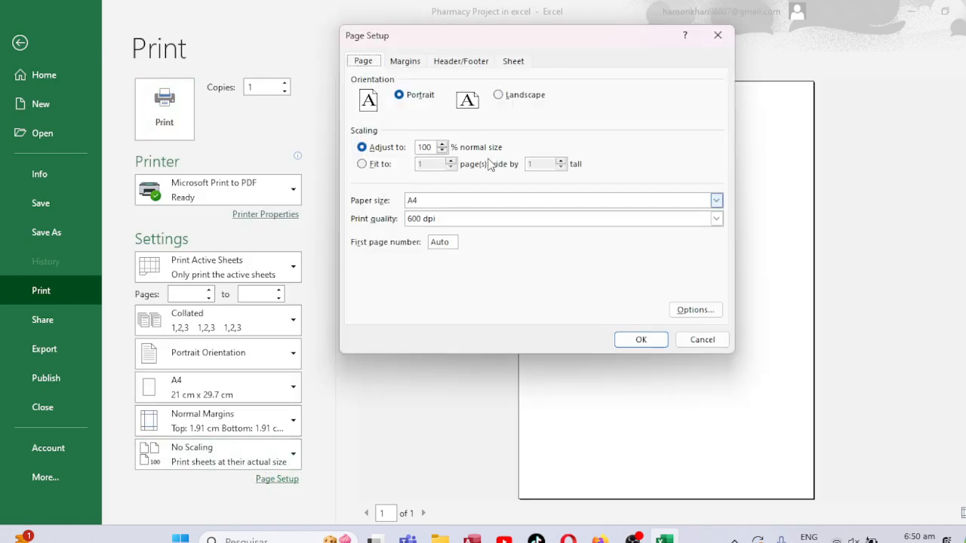
left_click(405, 61)
left_click(474, 167)
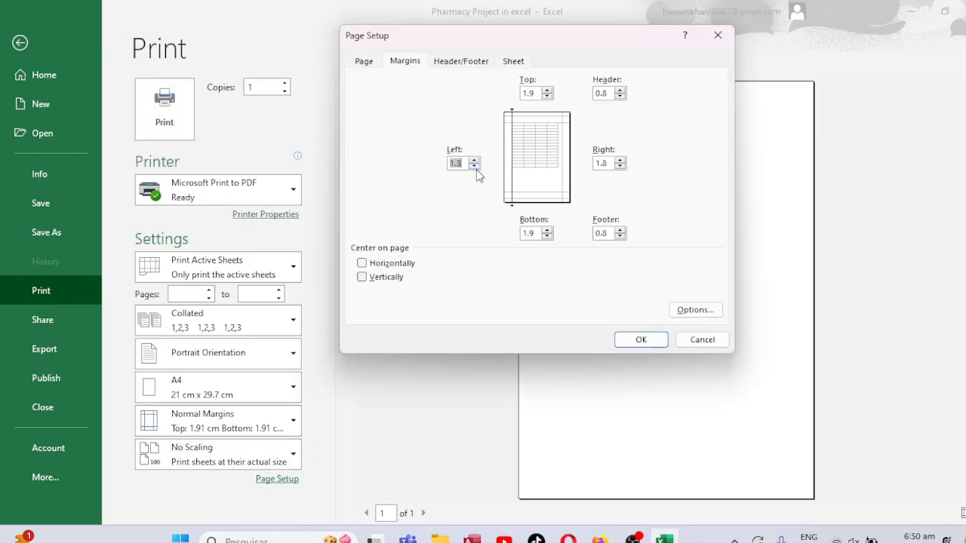
left_click(547, 95)
key("Tab")
type("0")
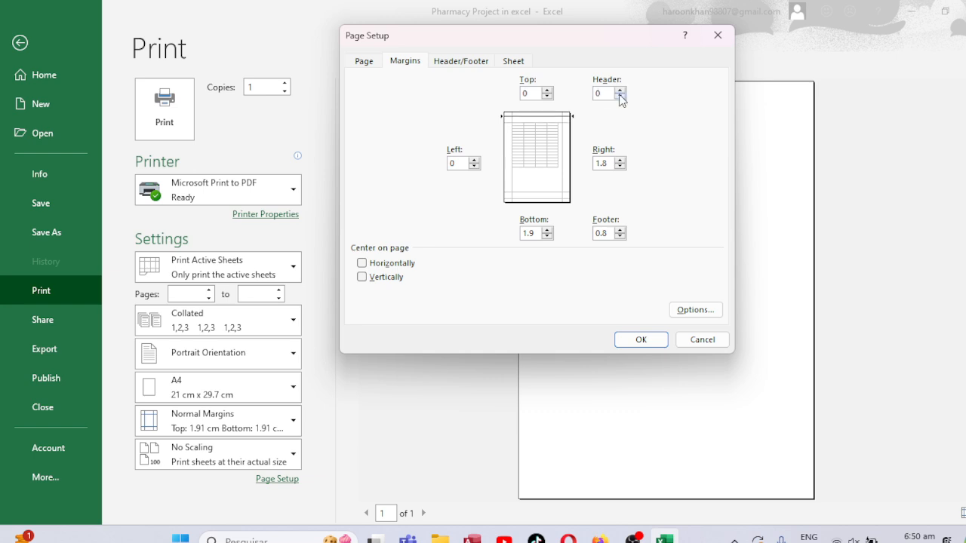
left_click(620, 167)
type("0")
left_click(620, 237)
type("0")
left_click(547, 236)
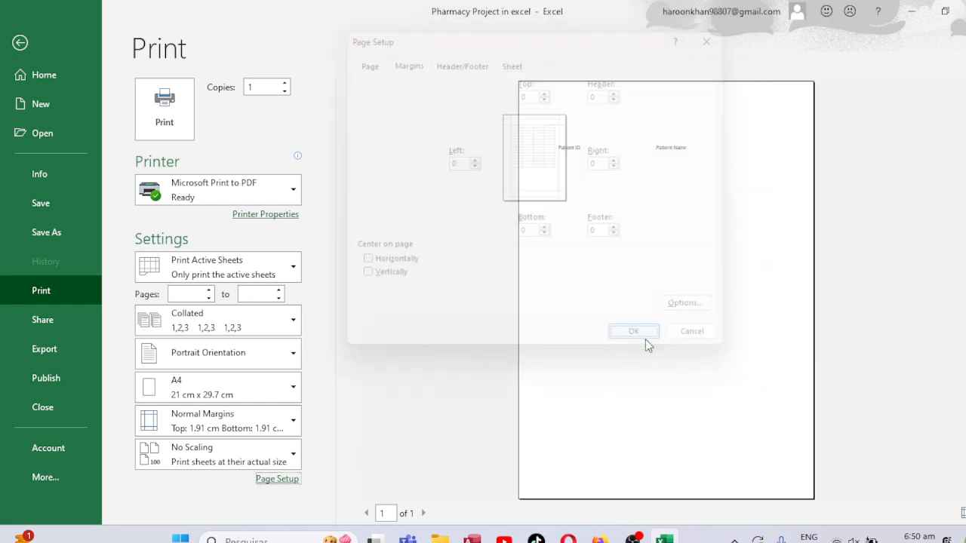
left_click(640, 340)
left_click(34, 44)
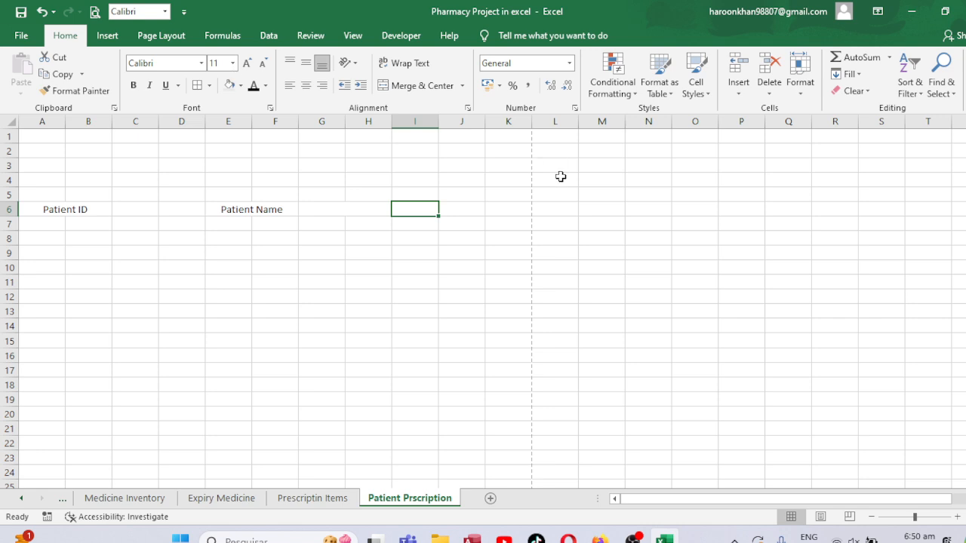
Enter the label Age in cell I6, beside the merged Patient Name entry cells.
left_click(356, 203)
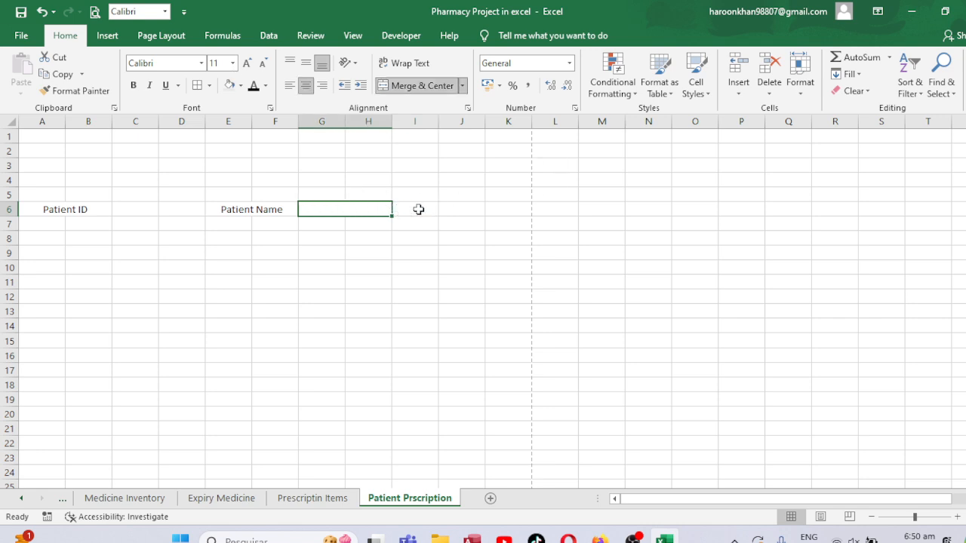
left_click(419, 209)
type("Age")
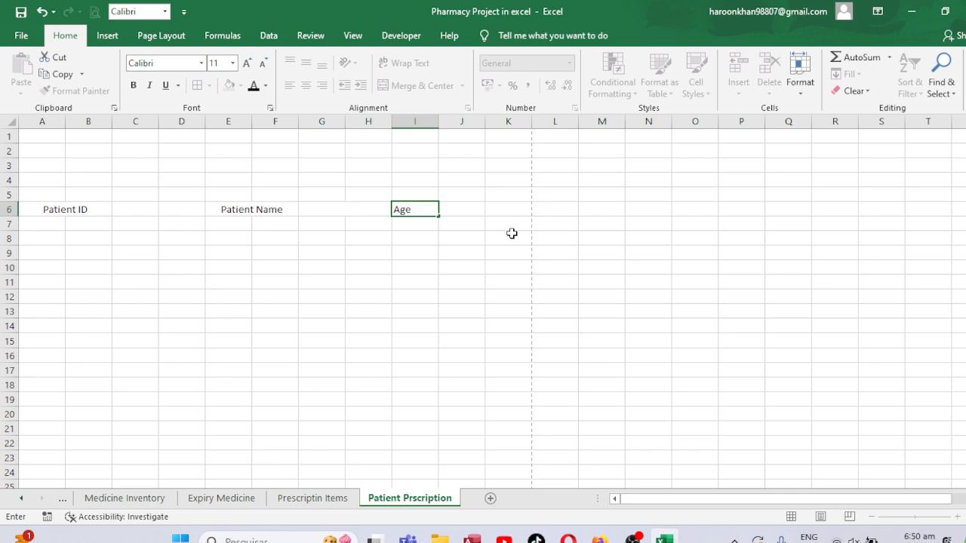
key("Tab")
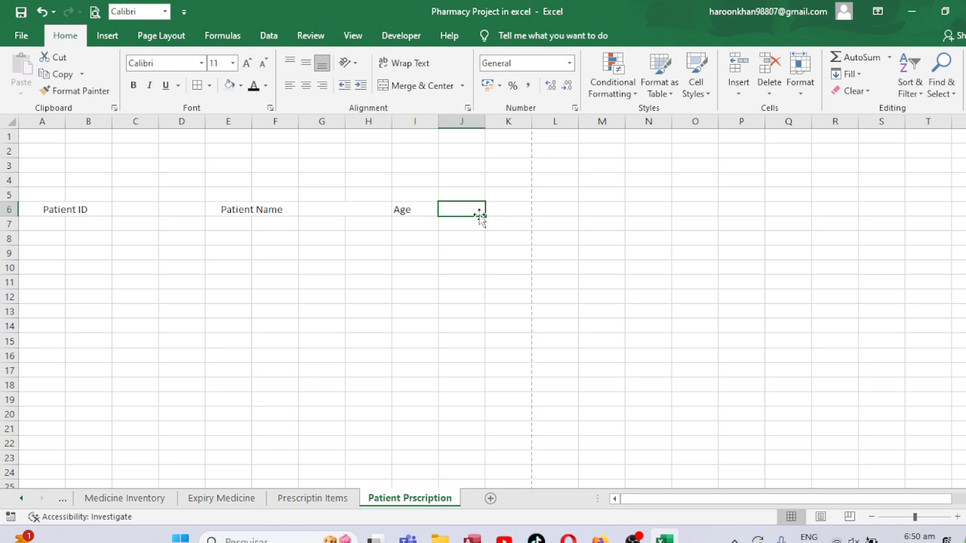
Enter the label Print Date in cell J3 and widen column J to fit it.
left_click(464, 156)
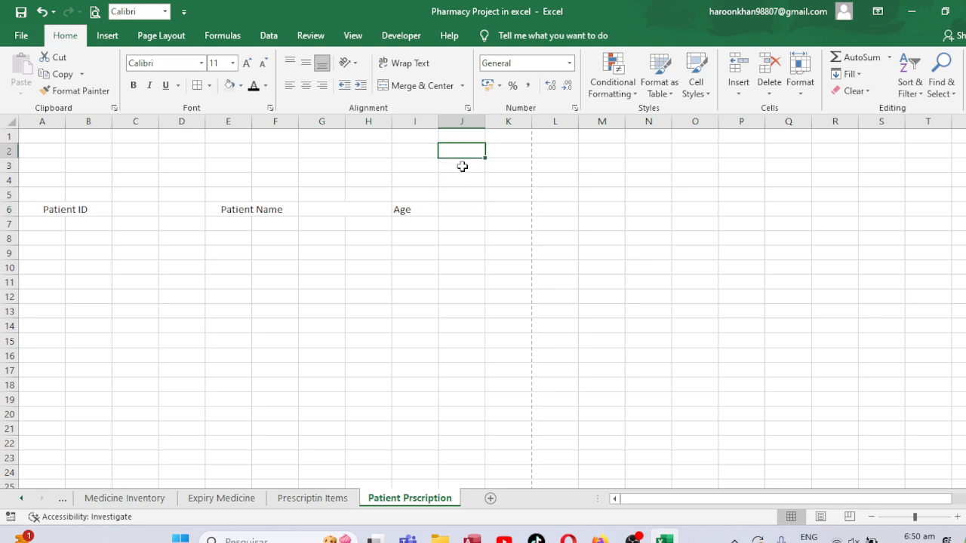
left_click(462, 166)
type("Print Date")
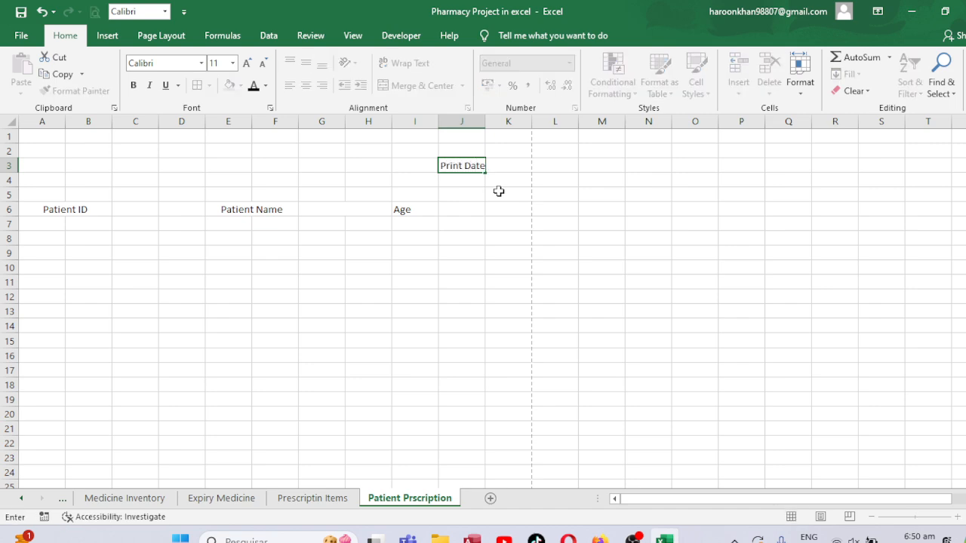
key("ctrl+Return")
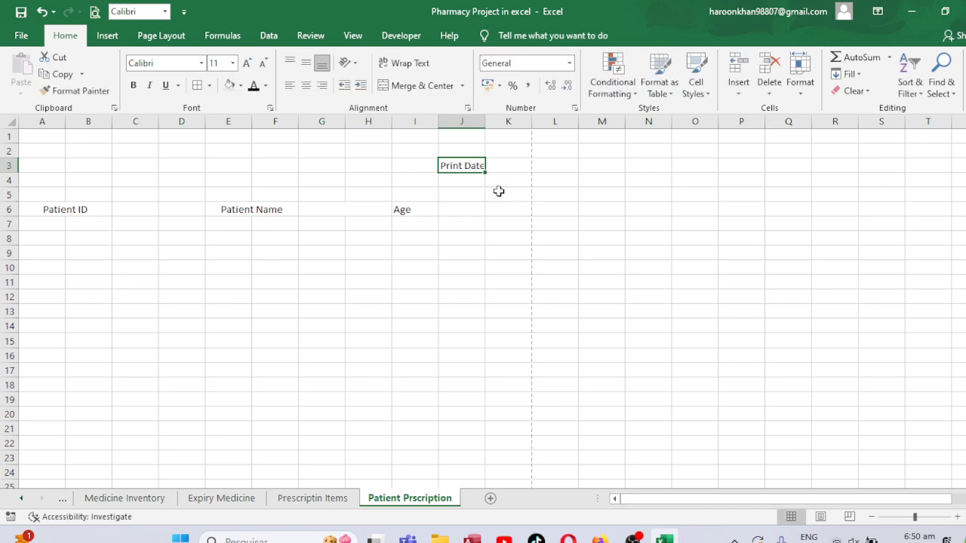
left_click_drag(485, 121, 504, 122)
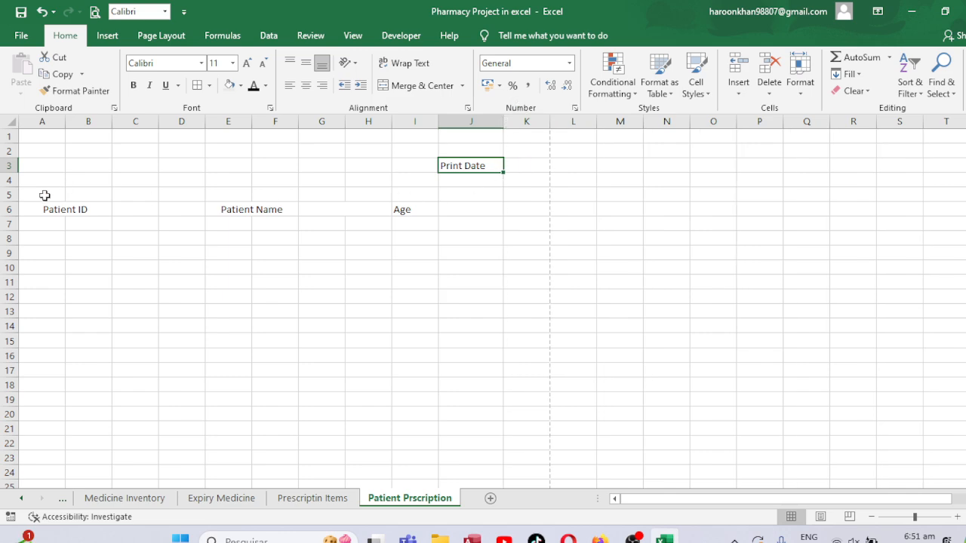
Format columns A to L in Arial Narrow at size 12 with centered horizontal alignment.
left_click_drag(10, 209, 596, 120)
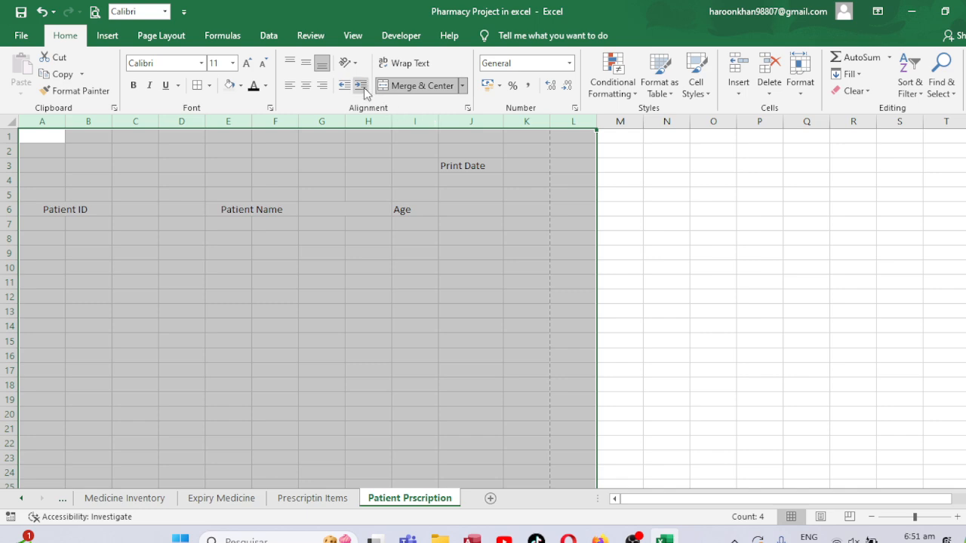
left_click(247, 62)
left_click(201, 63)
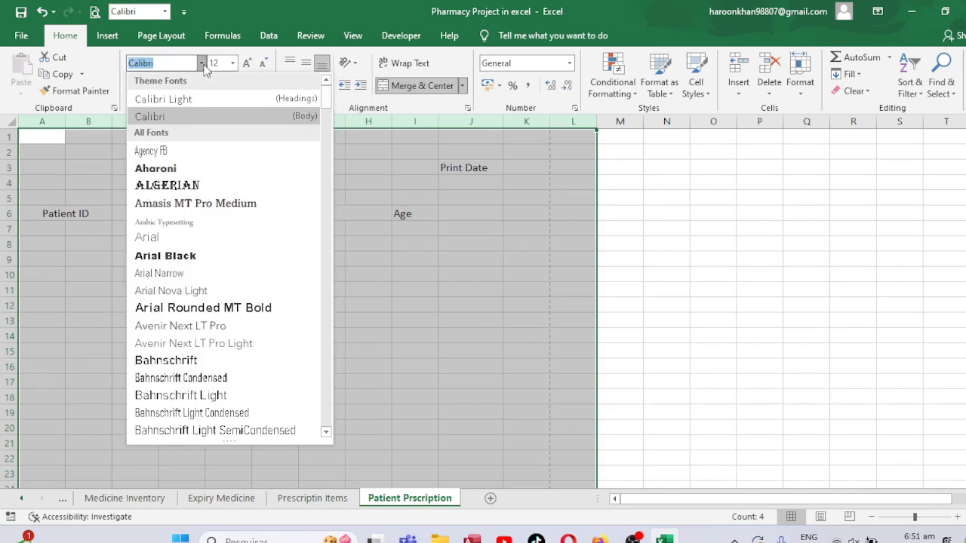
left_click(147, 270)
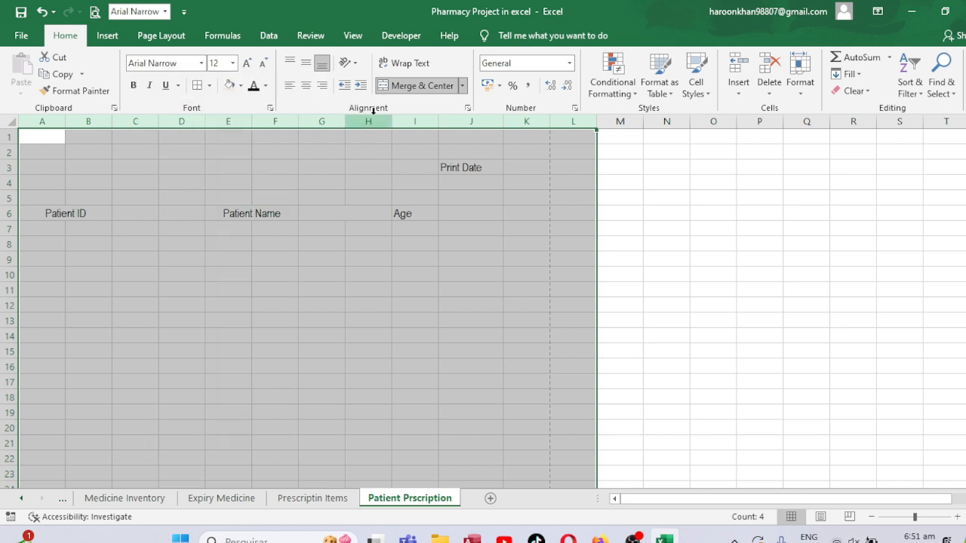
left_click(305, 86)
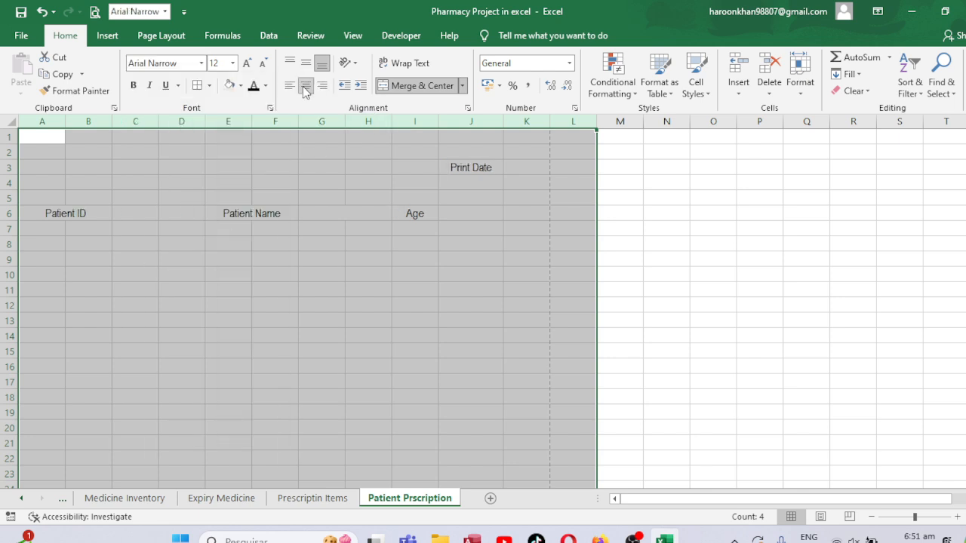
Make row 6 with the patient labels and the Print Date label in J3 bold.
left_click(9, 214)
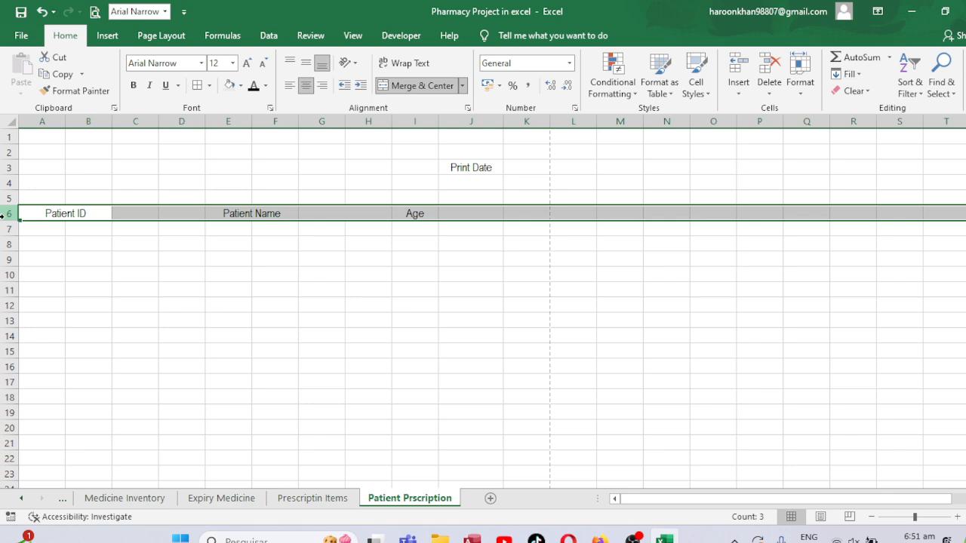
key("ctrl+b")
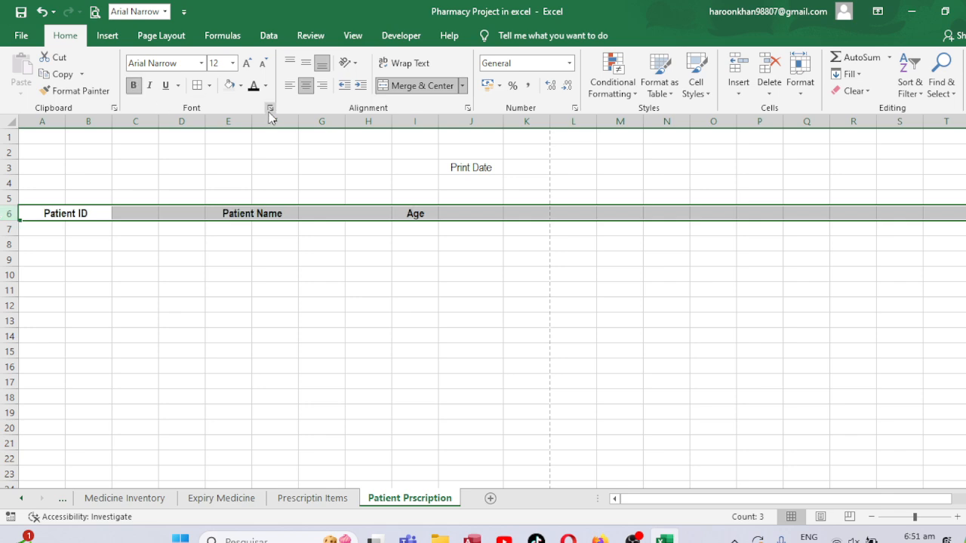
left_click(464, 164)
key("ctrl+b")
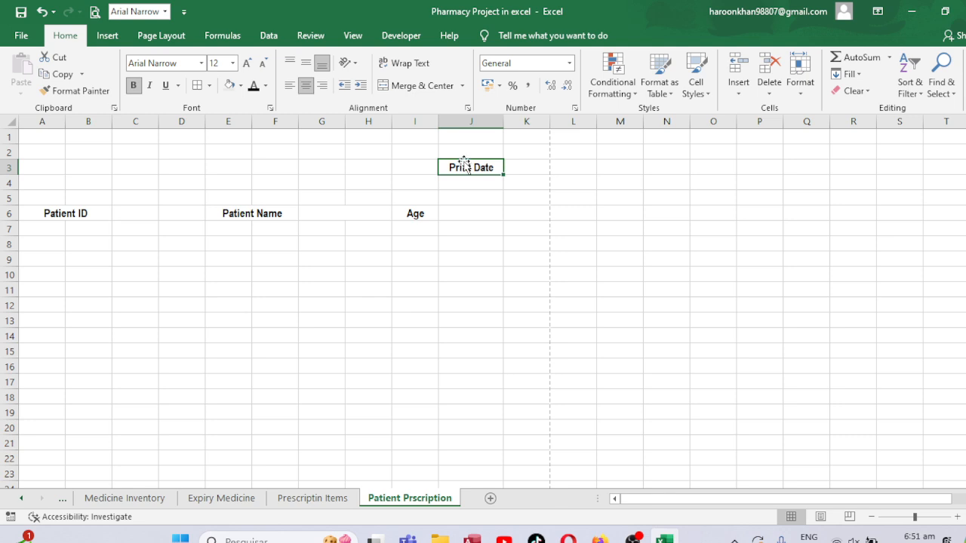
Add a bottom border under cells A6:K6 and check the line in the print preview.
left_click_drag(67, 211, 513, 212)
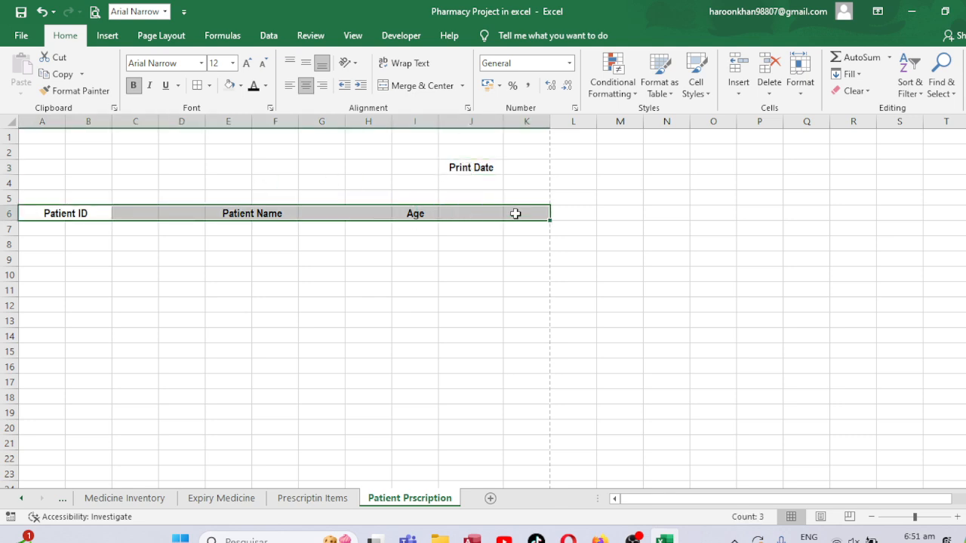
left_click(211, 86)
left_click(212, 127)
left_click(631, 266)
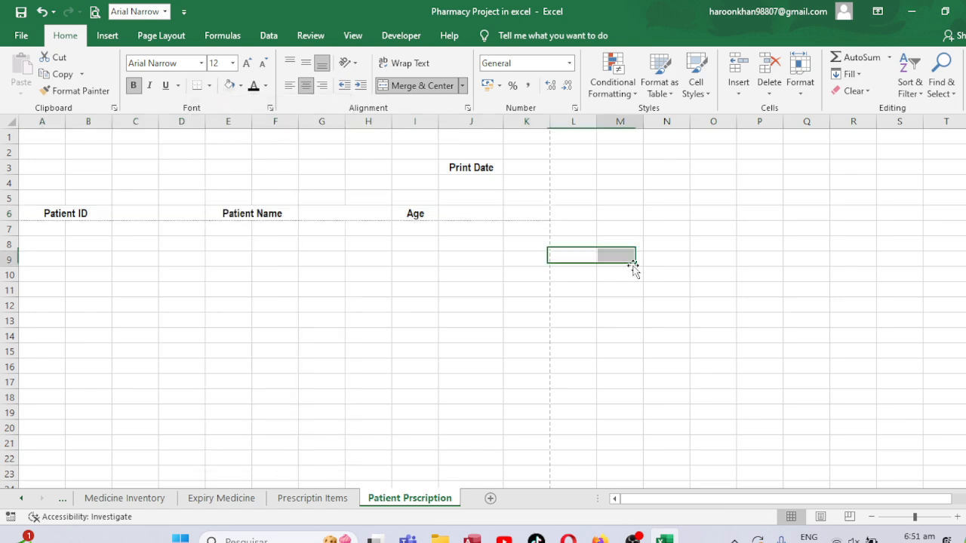
key("ctrl+p")
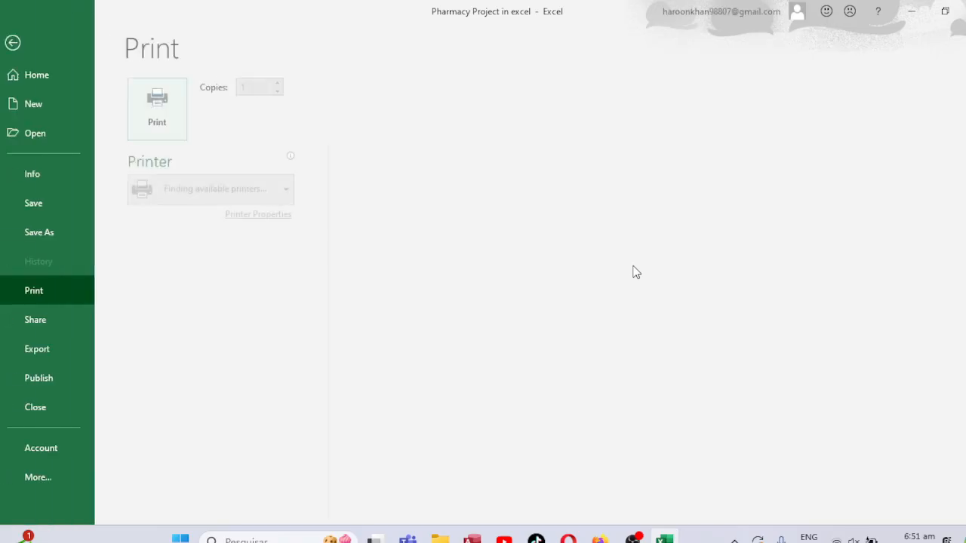
left_click(20, 42)
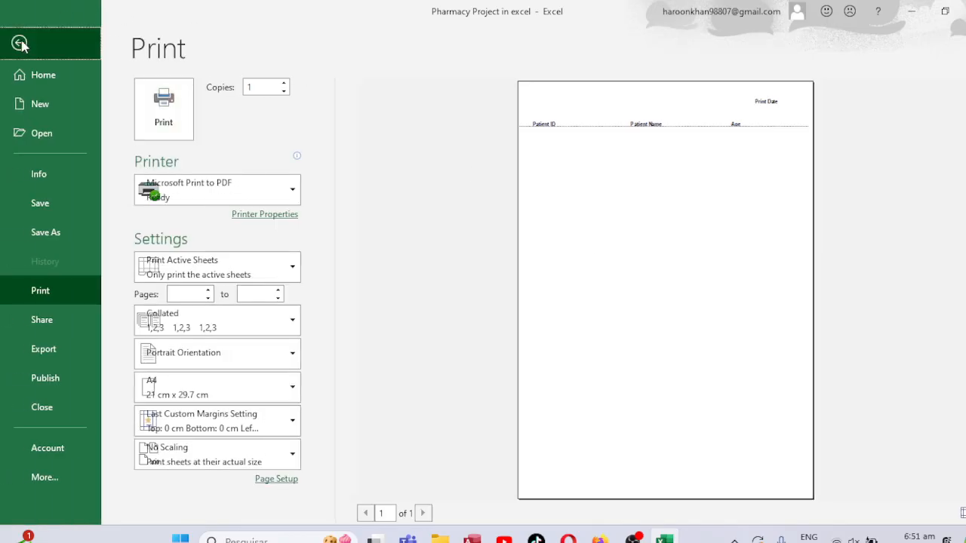
Select the cells in column D from D7 down to D27, below the patient details row.
left_click(53, 243)
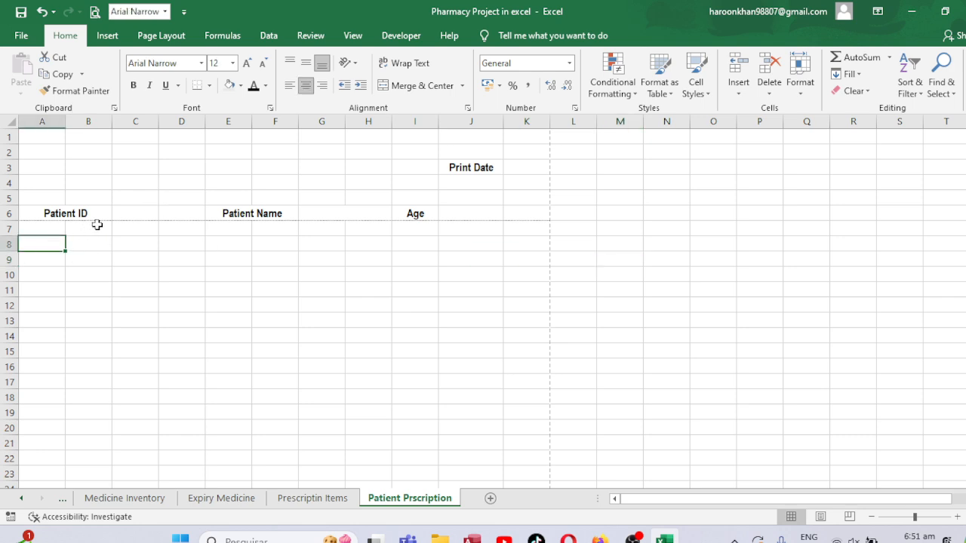
left_click(180, 226)
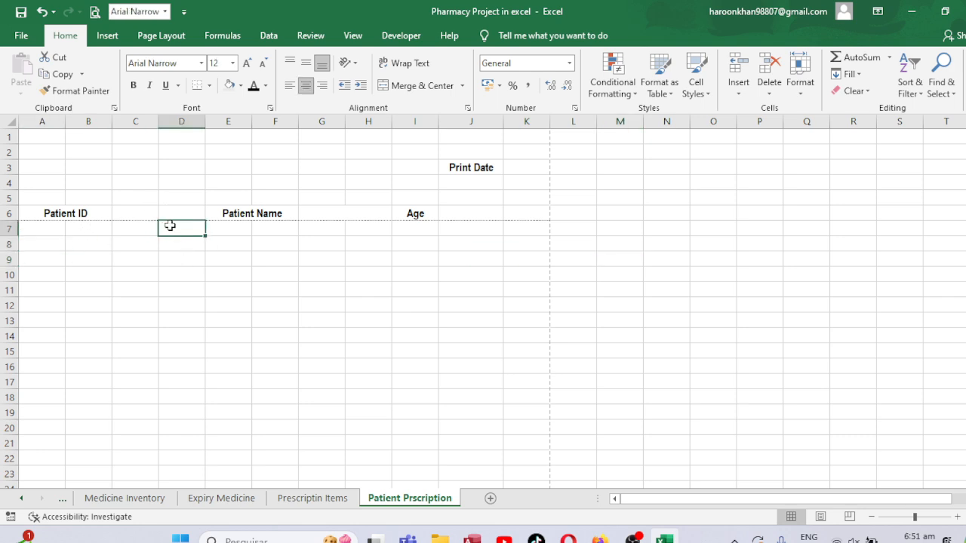
left_click_drag(170, 227, 186, 320)
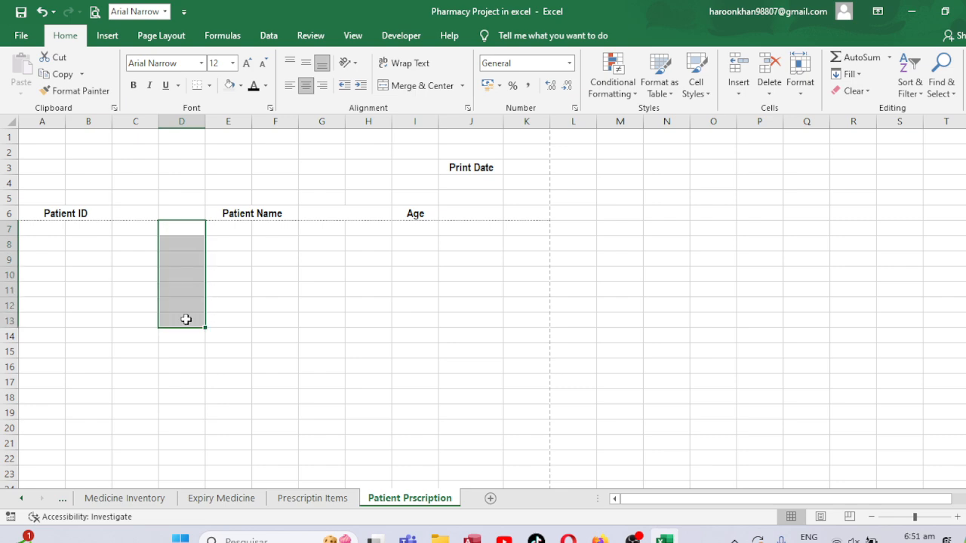
key("shift+Down")
key("shift+Down")
key("shift+Down")
key("shift+Down")
key("shift+Down")
key("shift+Down")
key("shift+Down")
key("shift+Down")
key("shift+Down")
key("shift+Down")
key("shift+Down")
key("shift+Down")
key("shift+Down")
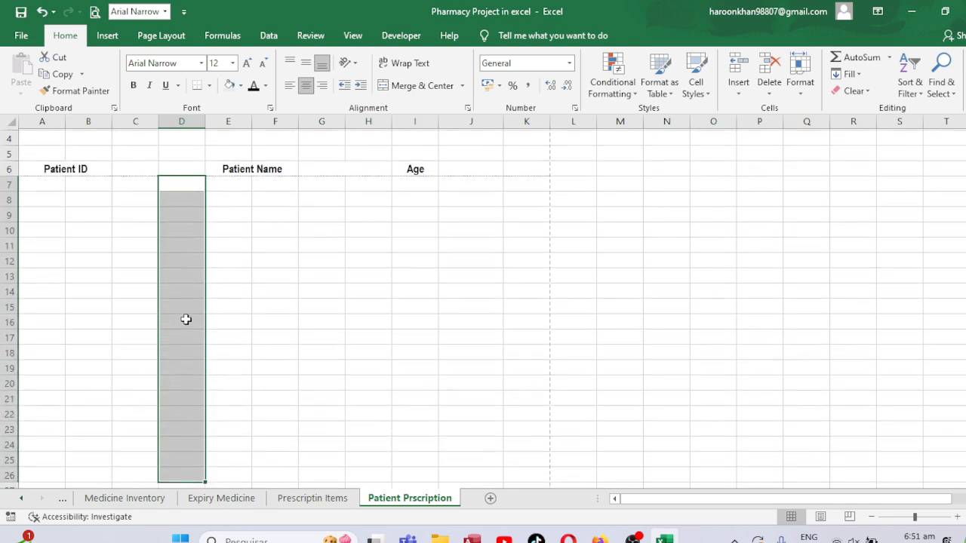
key("shift+Down")
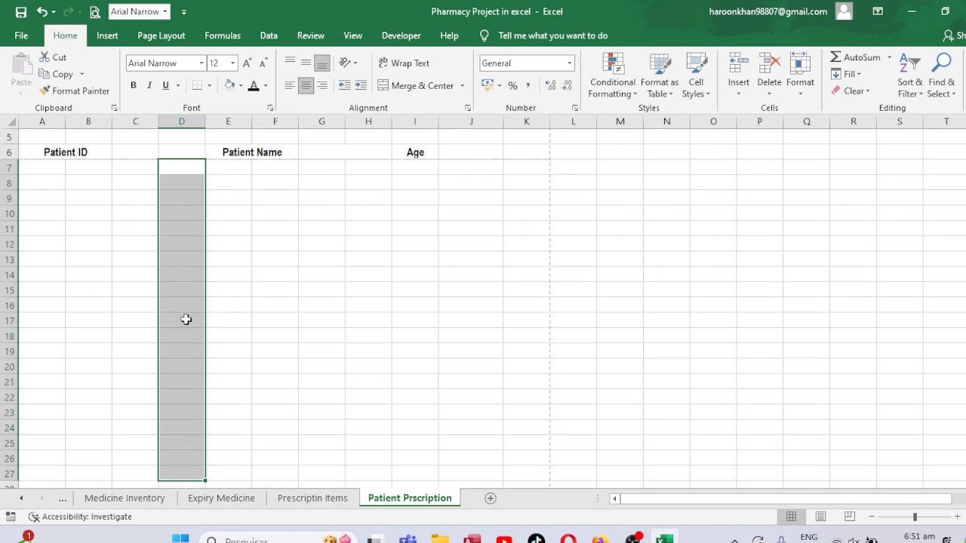
Add a left border to cells C7:C55, down to the end of the printed page.
left_click(133, 169)
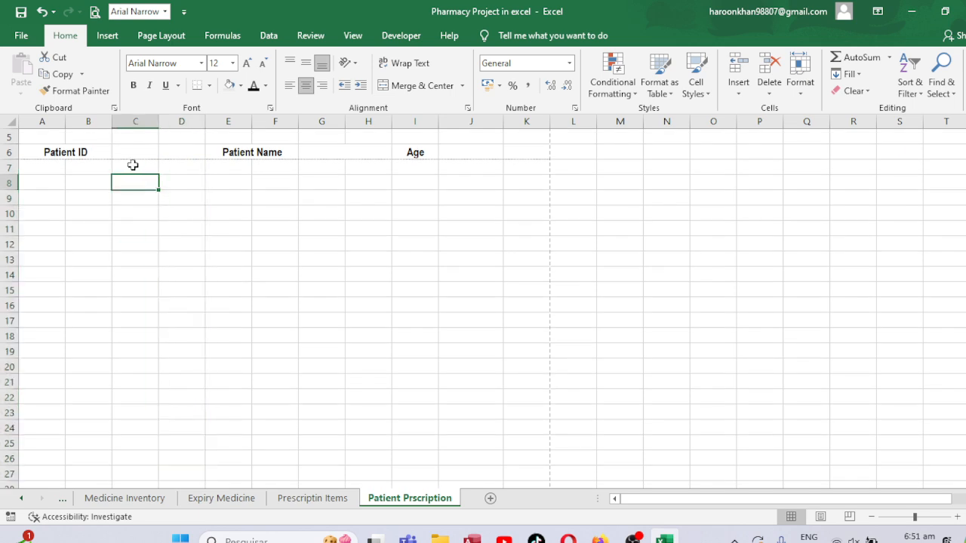
key("shift+Down")
key("shift+Down")
key("shift+Down")
key("shift+Down")
key("shift+Down")
key("shift+Down")
key("shift+Down")
key("shift+Down")
key("shift+Down")
key("shift+Down")
key("shift+Down")
key("shift+Down")
key("shift+Down")
key("shift+Down")
key("shift+Down")
key("shift+Down")
key("shift+Down")
key("shift+Down")
key("shift+Down")
key("shift+Down")
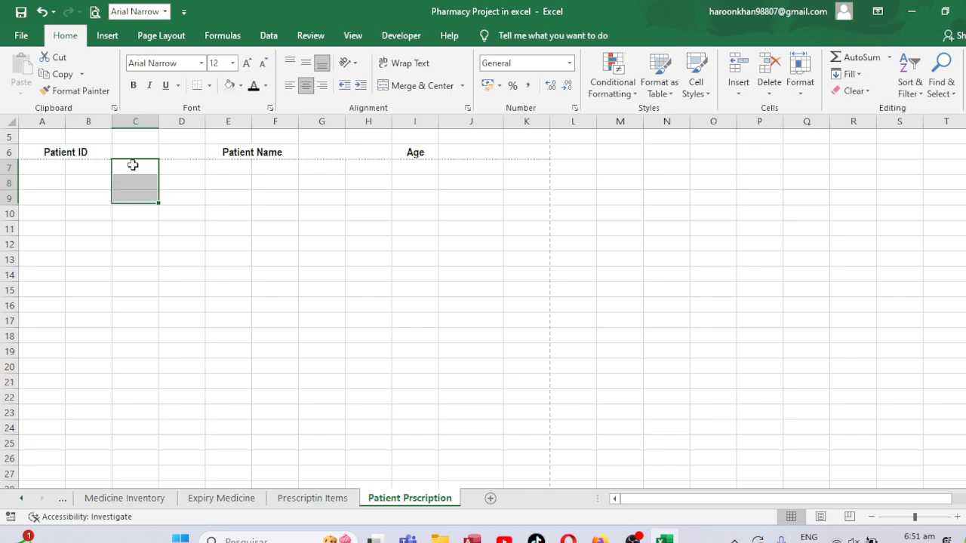
key("shift+Down")
key("shift+Down")
key("shift+Down")
key("shift+Down")
key("shift+Down")
key("shift+Down")
key("shift+Down")
key("shift+Down")
key("shift+Down")
key("shift+Down")
key("shift+Down")
key("shift+Down")
key("shift+Down")
key("shift+Down")
key("shift+Down")
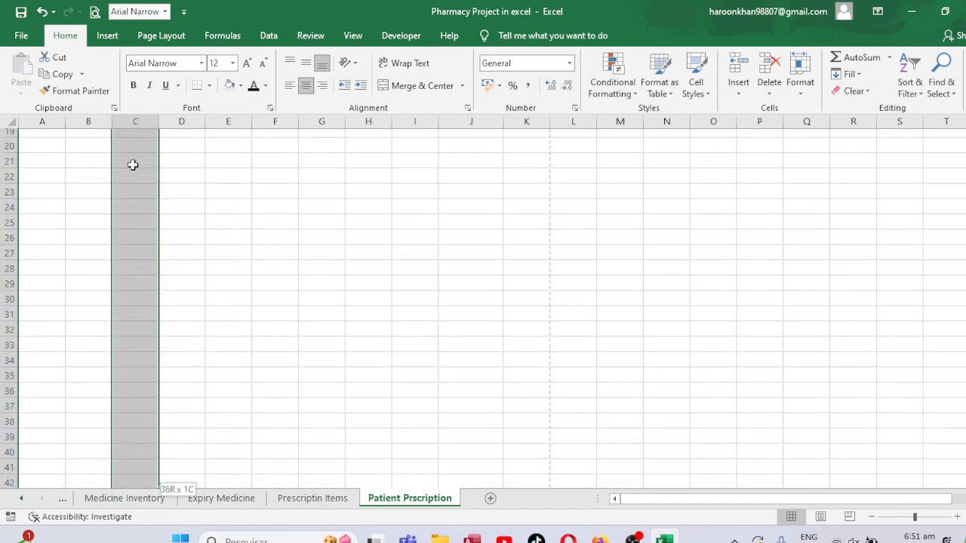
key("shift+Down")
key("shift+Down")
key("shift+Down")
key("shift+Down")
key("shift+Down")
key("shift+Down")
key("shift+Down")
key("shift+Down")
key("shift+Down")
key("shift+Down")
key("shift+Down")
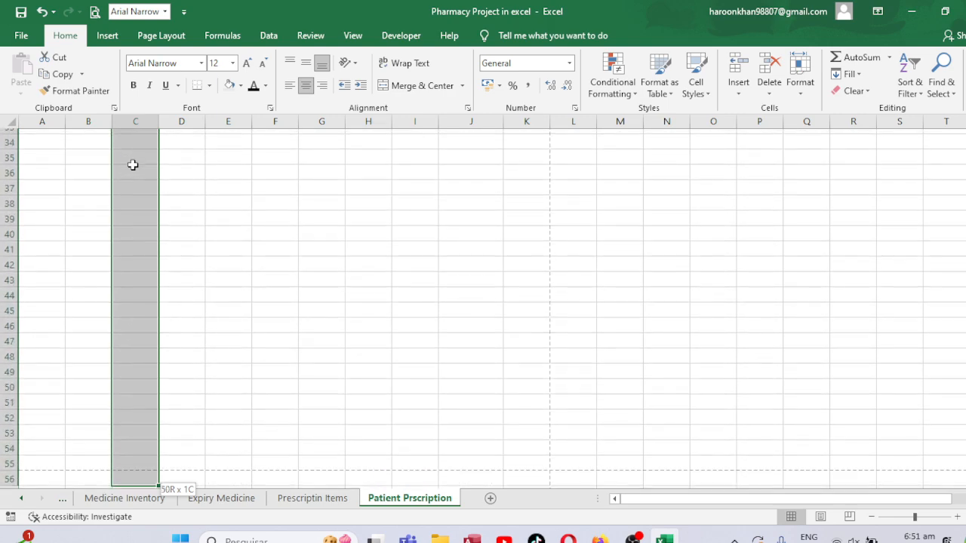
key("shift+Up")
key("shift+Up")
key("shift+Up")
key("shift+Up")
key("shift+Up")
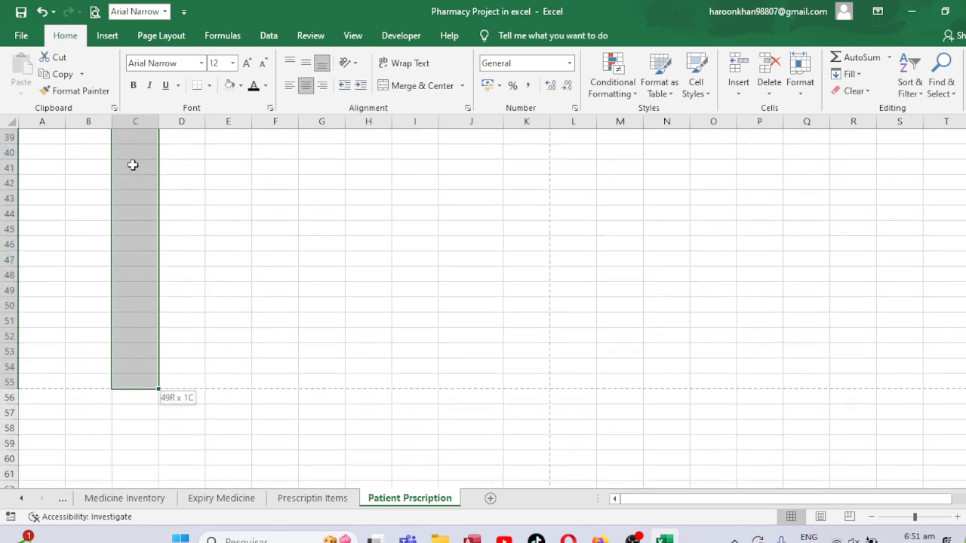
left_click(209, 86)
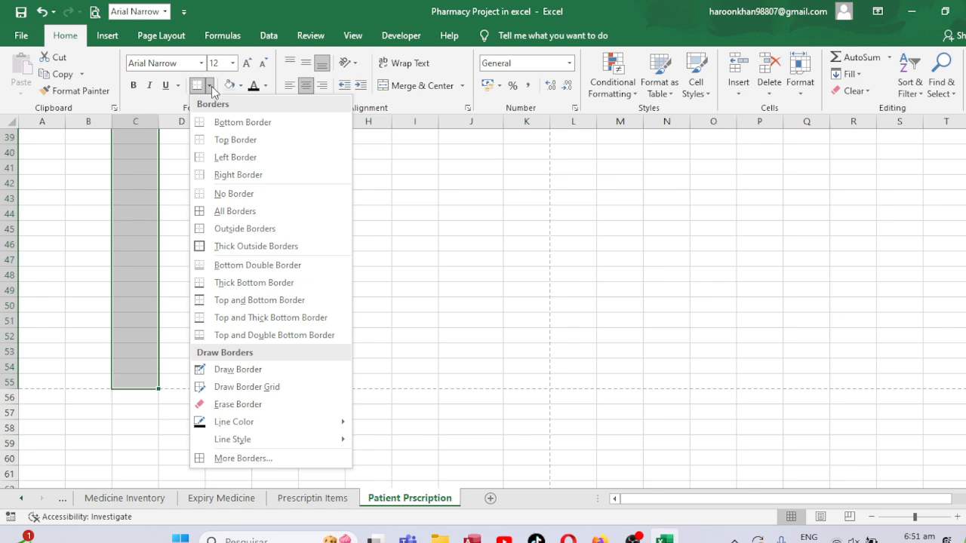
left_click(202, 158)
scroll(485, 256, "up", 13)
left_click(236, 304)
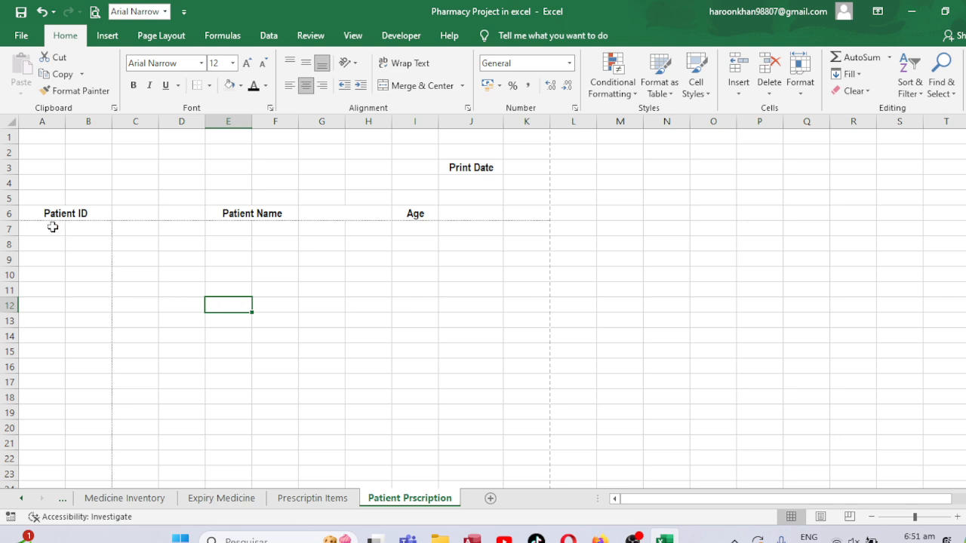
Merge and centre cells A7:B9 below the Patient ID label and enter "R" in them.
left_click_drag(53, 227, 86, 259)
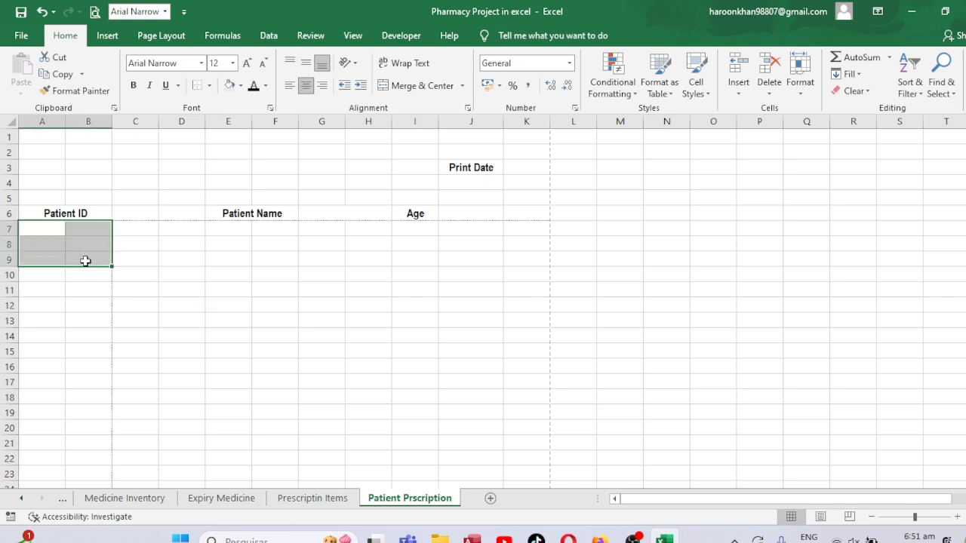
left_click(409, 86)
type("R")
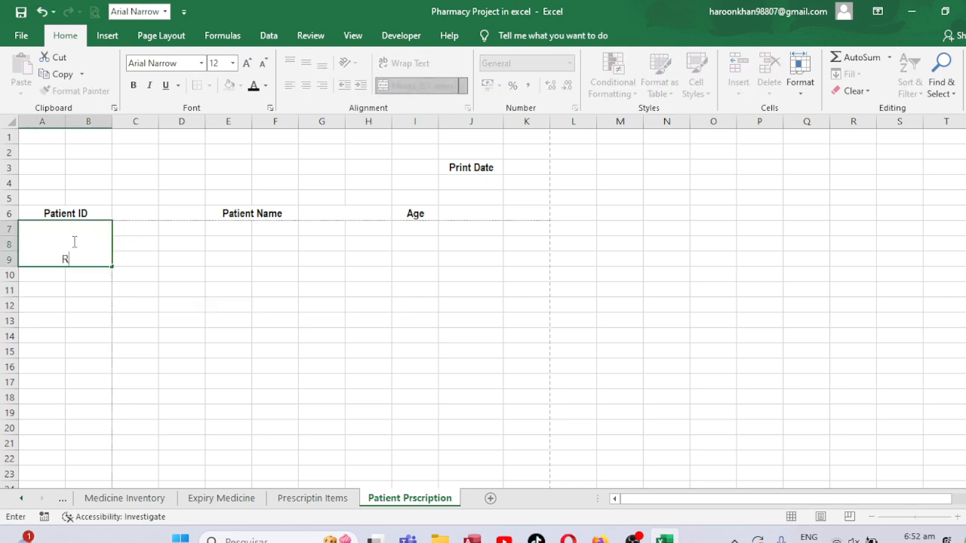
left_click(227, 303)
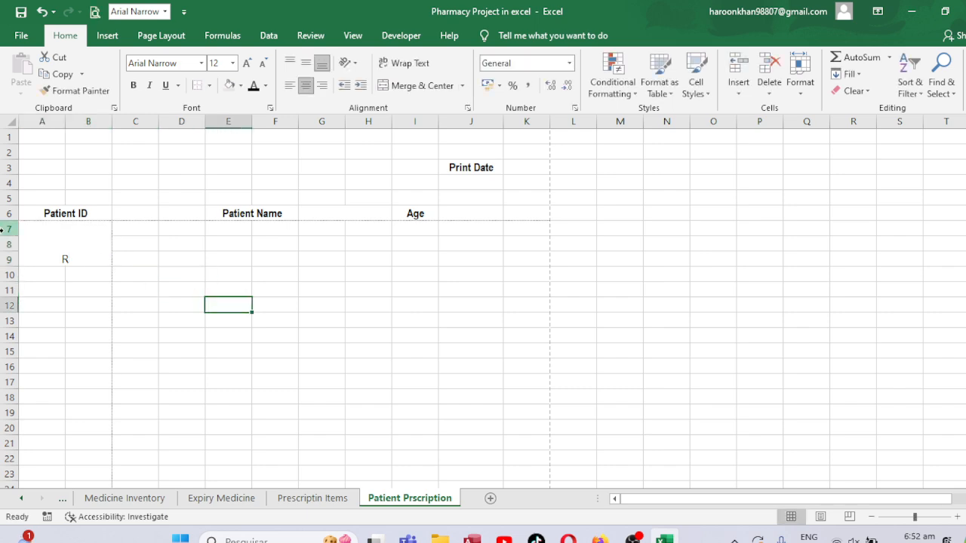
Middle-align the "R" in the merged cell A7:B9 and enlarge its font to size 24.
left_click(65, 248)
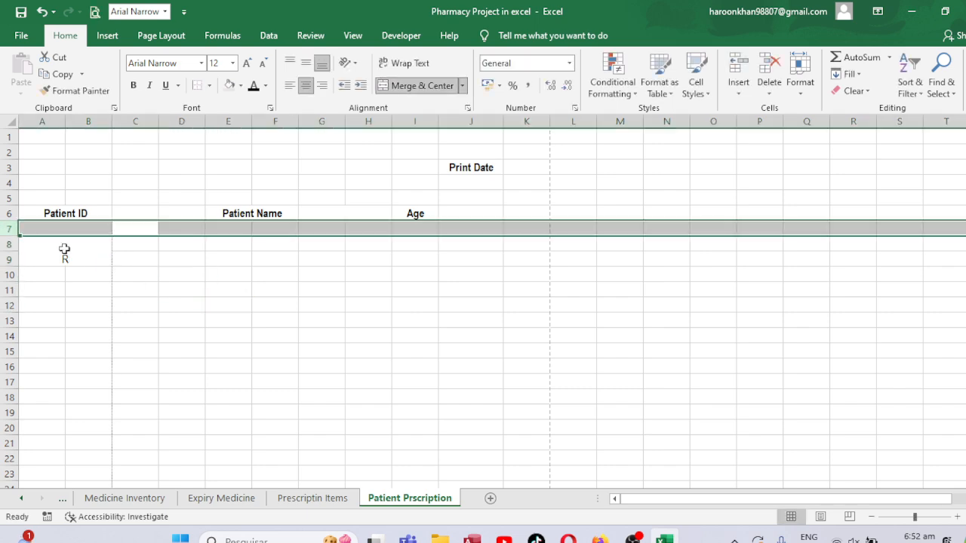
left_click(305, 62)
left_click(247, 63)
left_click(247, 63)
left_click(246, 63)
left_click(247, 63)
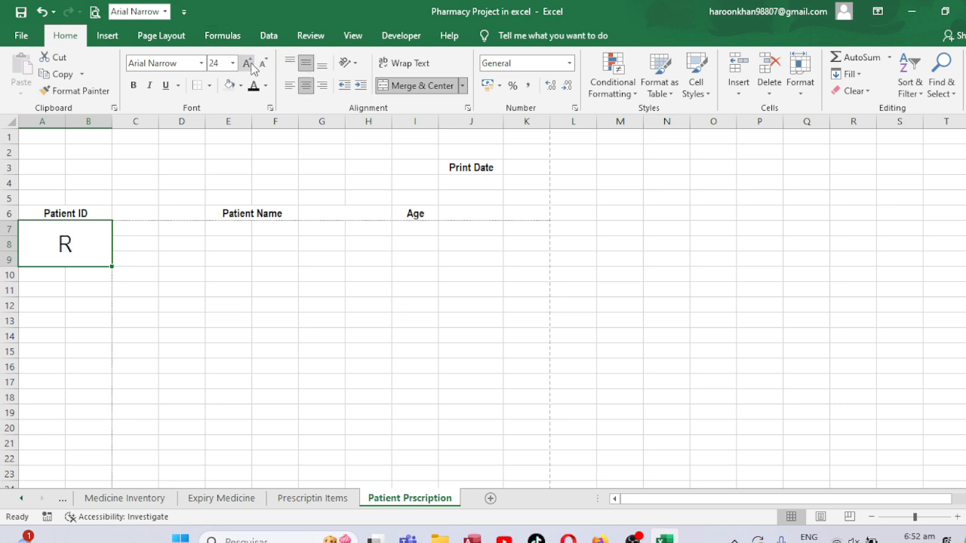
left_click(246, 62)
left_click(247, 63)
Extend the text in the merged cell below Patient ID to "Rx" with a lowercase x.
double_click(97, 243)
type("X")
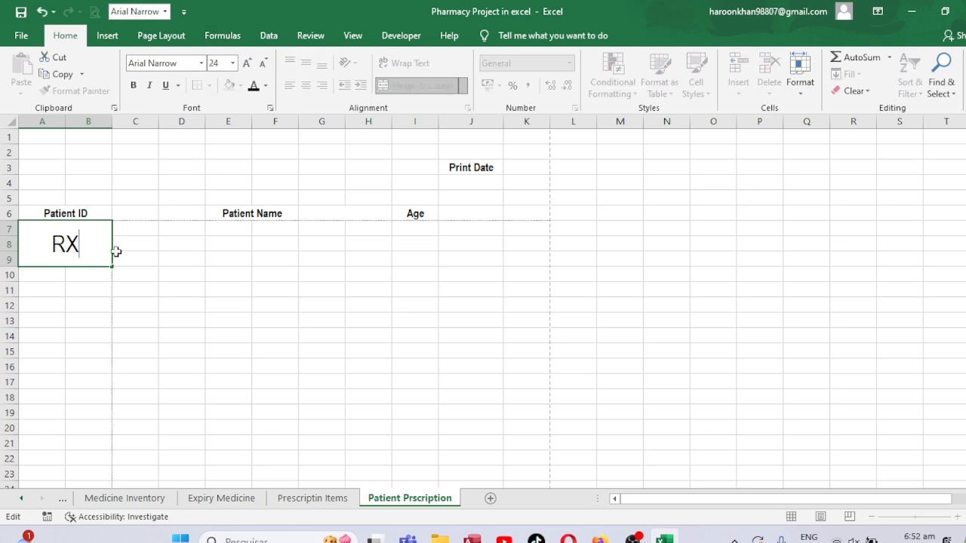
key("BackSpace")
type("x")
key("ctrl+Return")
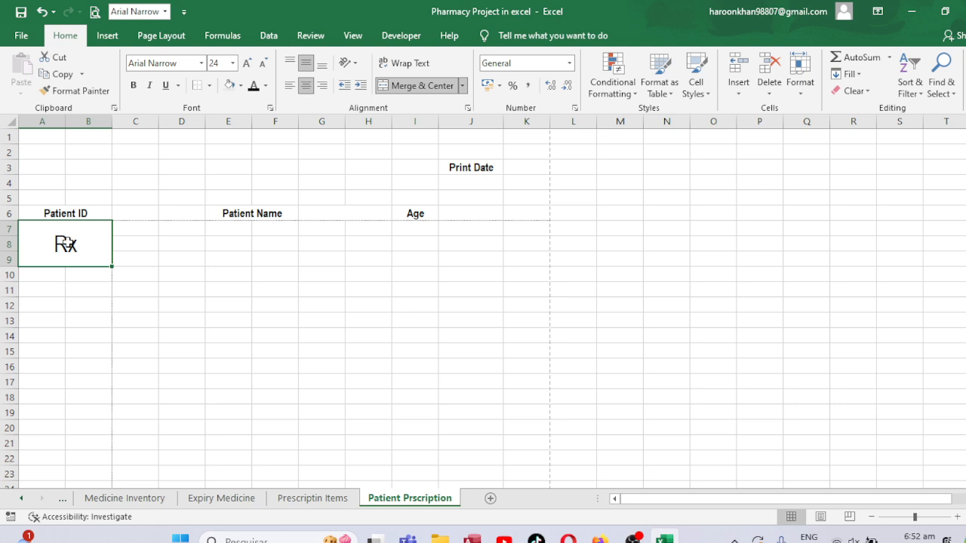
Enlarge only the letter R of the "Rx" symbol to font size 36.
double_click(68, 242)
left_click_drag(68, 242, 43, 243)
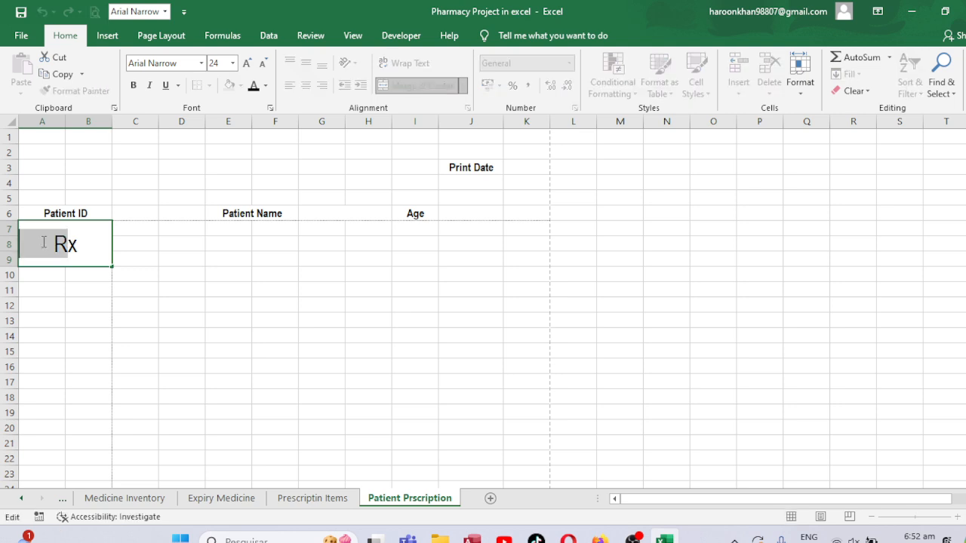
left_click(246, 63)
left_click(247, 63)
left_click(247, 63)
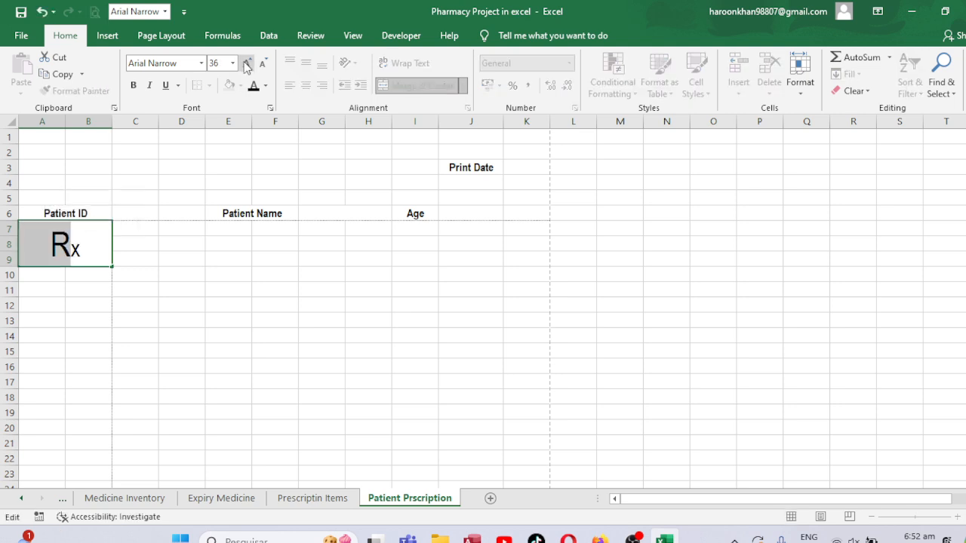
left_click(267, 274)
Make the "Rx" symbol bold and check the prescription page in the print preview.
left_click(101, 254)
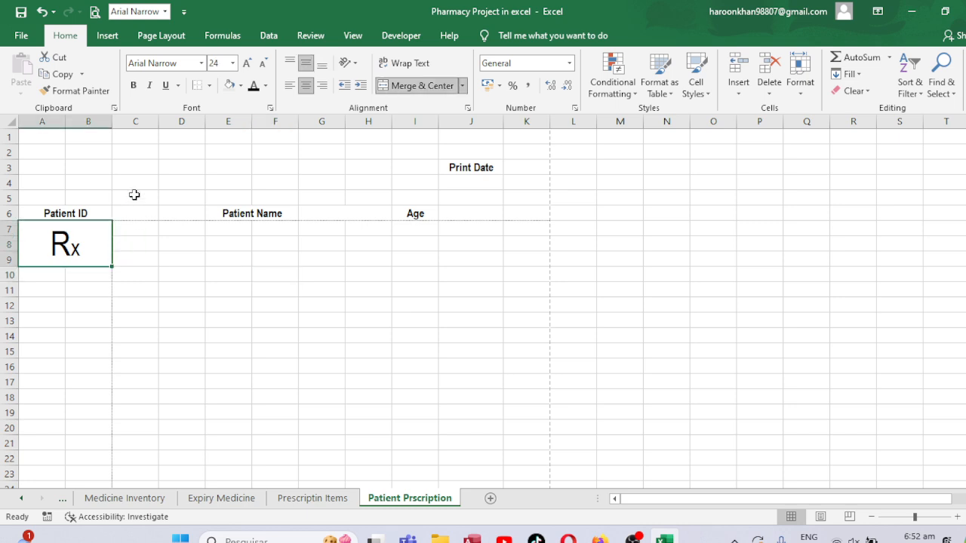
left_click(133, 84)
left_click(203, 289)
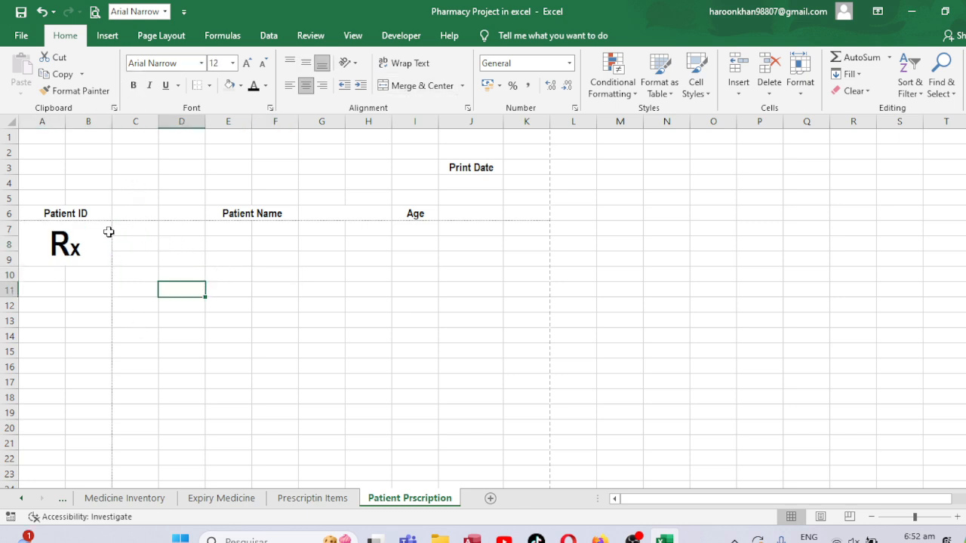
key("ctrl+p")
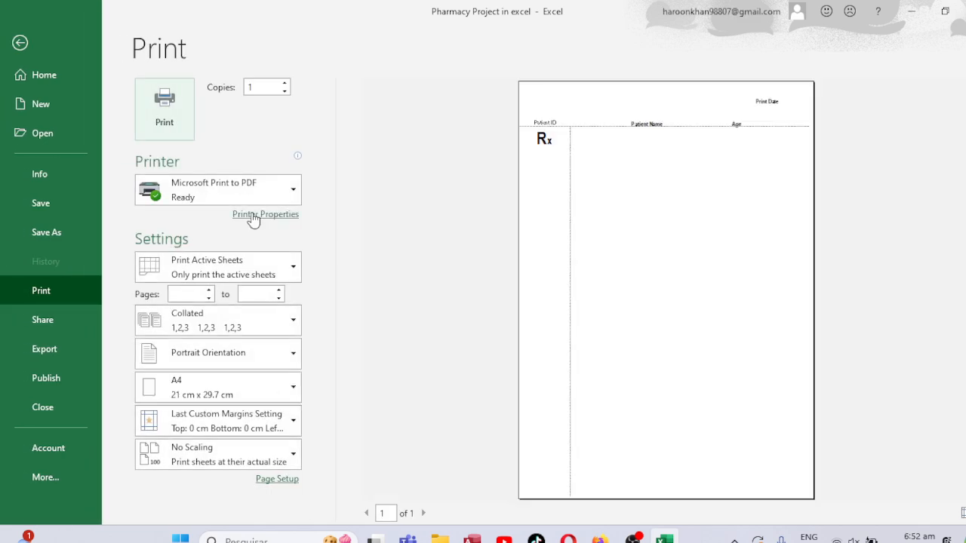
left_click(23, 43)
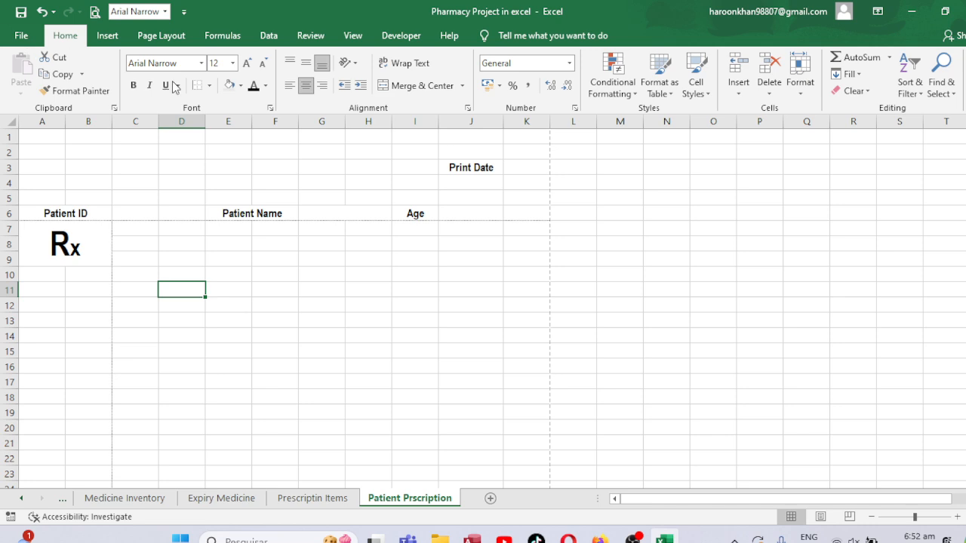
Merge and centre cells A1:K1 for the title and roughly double the height of row 1.
left_click(467, 167)
left_click_drag(24, 141, 520, 123)
left_click(408, 92)
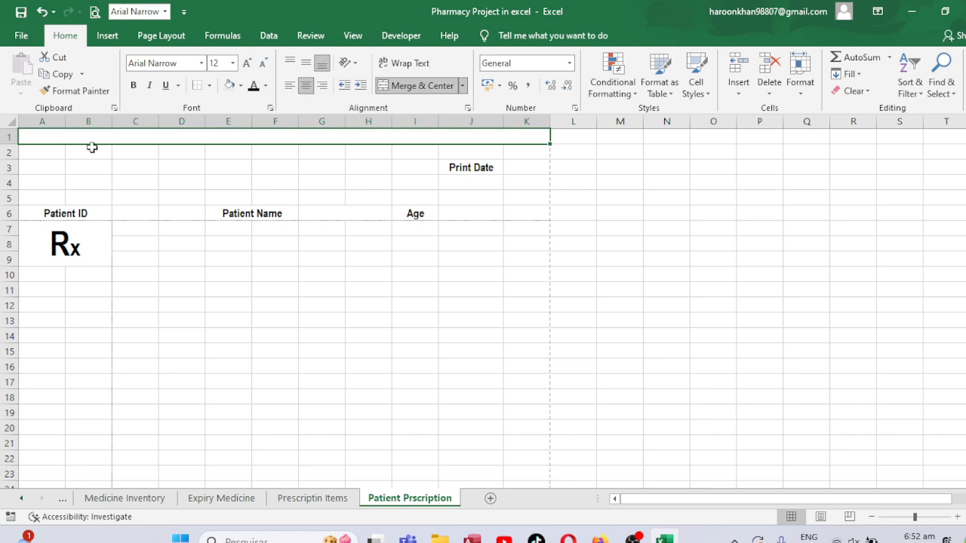
left_click_drag(13, 144, 13, 159)
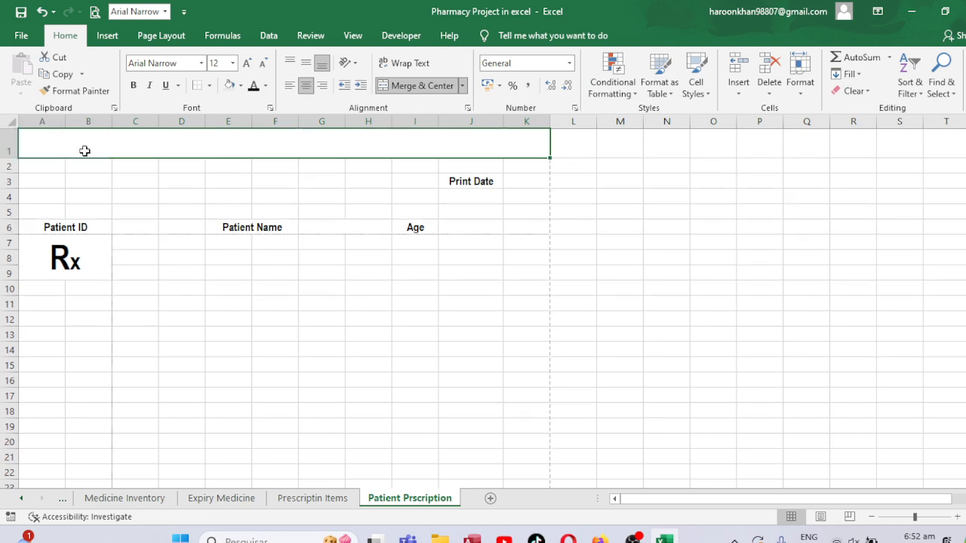
Enter the title "Pharmacy Database" in the merged cell of row 1.
type("S")
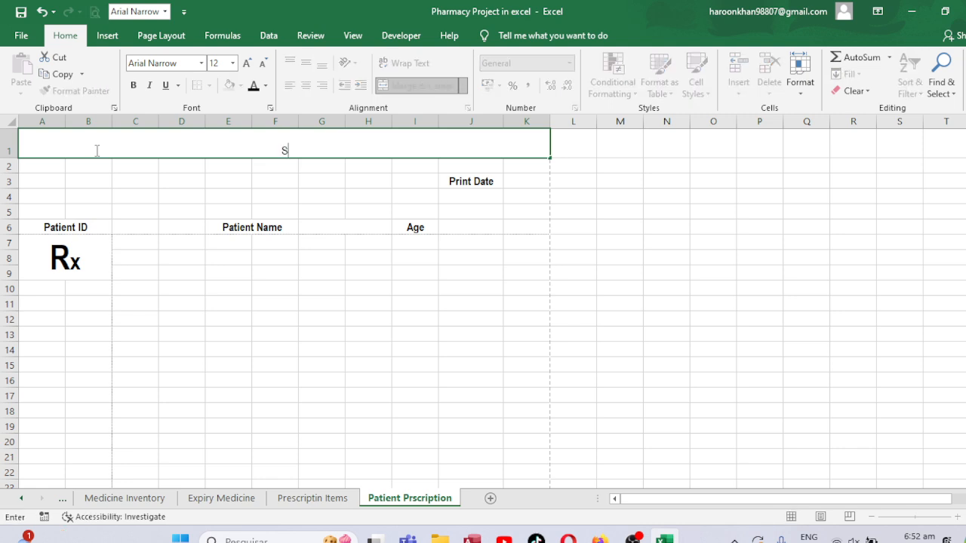
type("afi Arou")
key("BackSpace")
key("BackSpace")
key("BackSpace")
key("BackSpace")
key("BackSpace")
key("BackSpace")
type("Pharmacy Database")
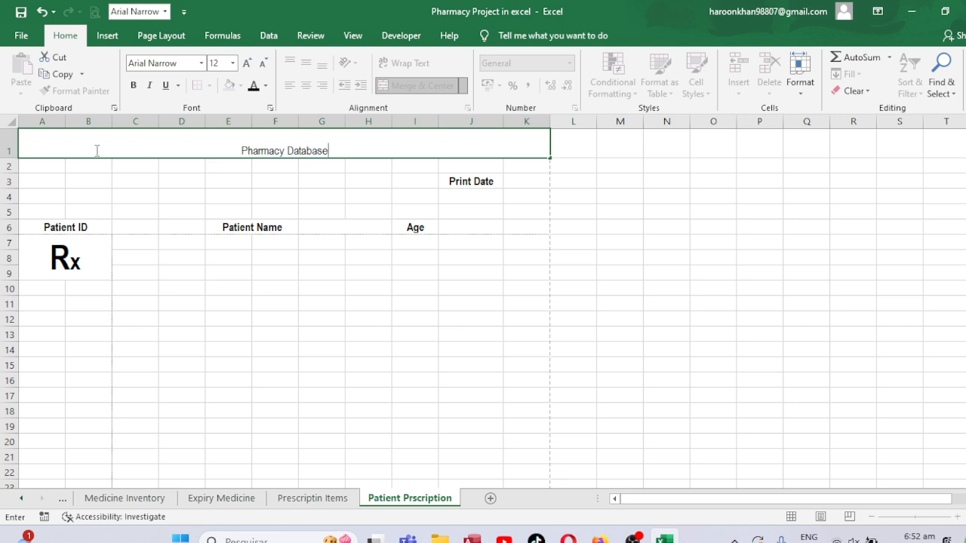
left_click(97, 150)
Format the "Pharmacy Database" title as middle-aligned, size 20 and bold, and check it in the print preview.
left_click(306, 64)
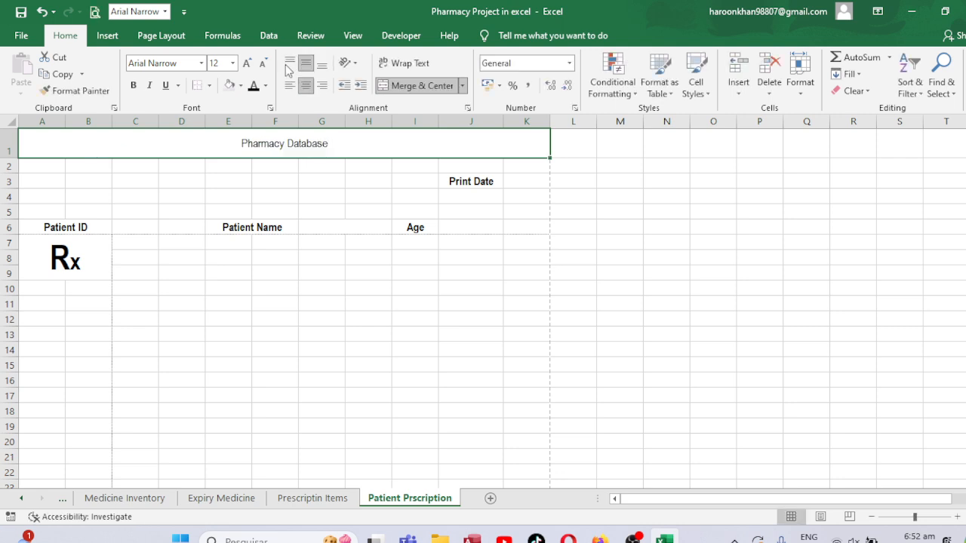
left_click(247, 63)
left_click(247, 64)
left_click(247, 64)
left_click(246, 64)
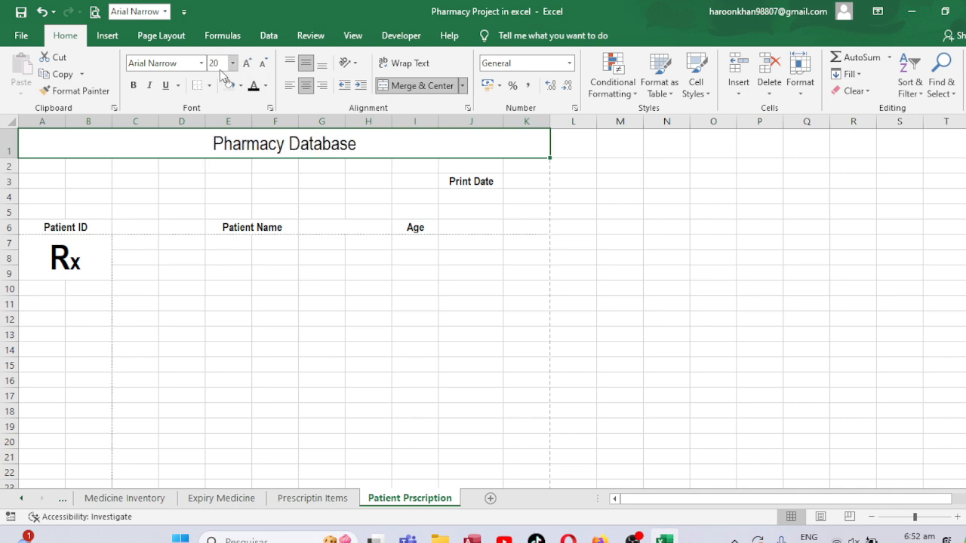
left_click(138, 86)
key("ctrl+p")
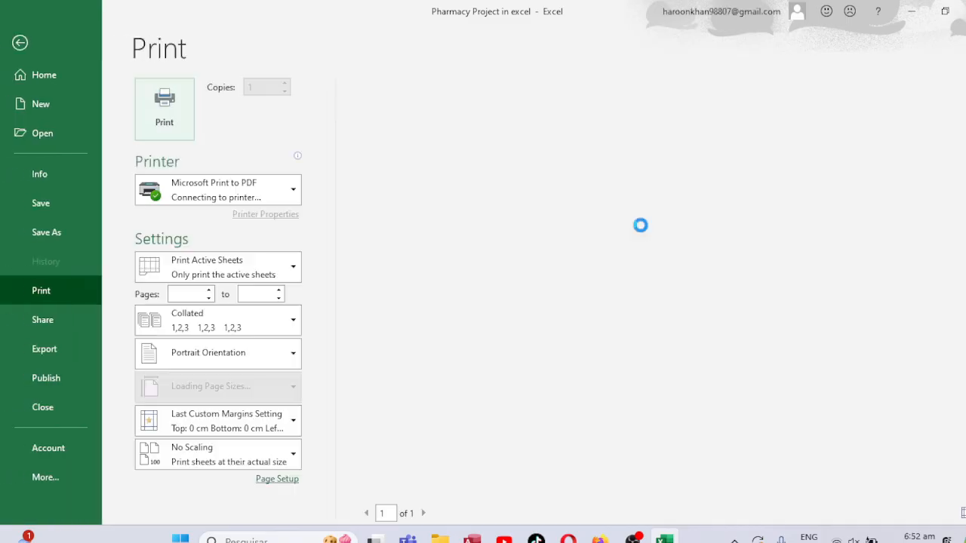
left_click(20, 43)
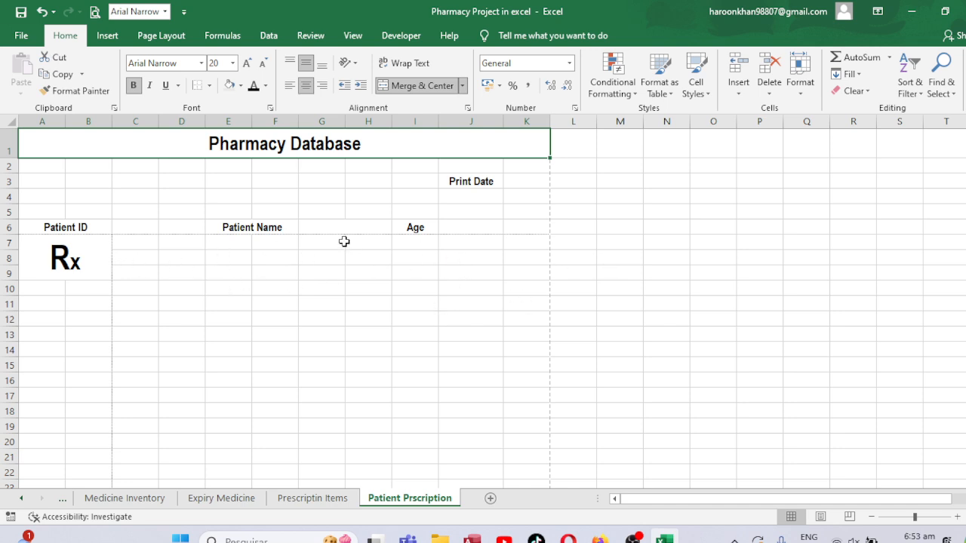
Hide the gridlines on the Patient Prscription sheet.
left_click(352, 36)
left_click(168, 85)
left_click(567, 217)
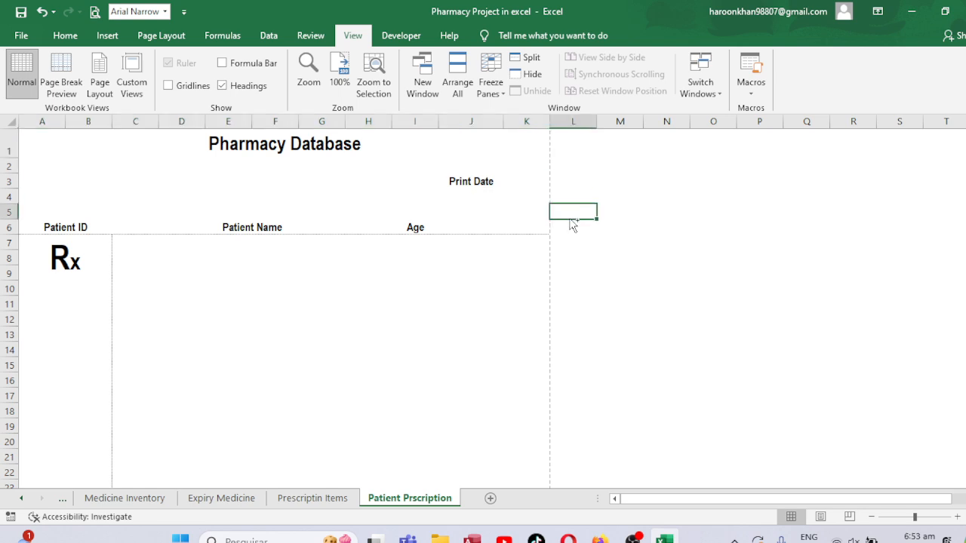
Add a new worksheet after Patient Prscription and name it "Patient Wise Payment".
left_click(489, 498)
double_click(483, 498)
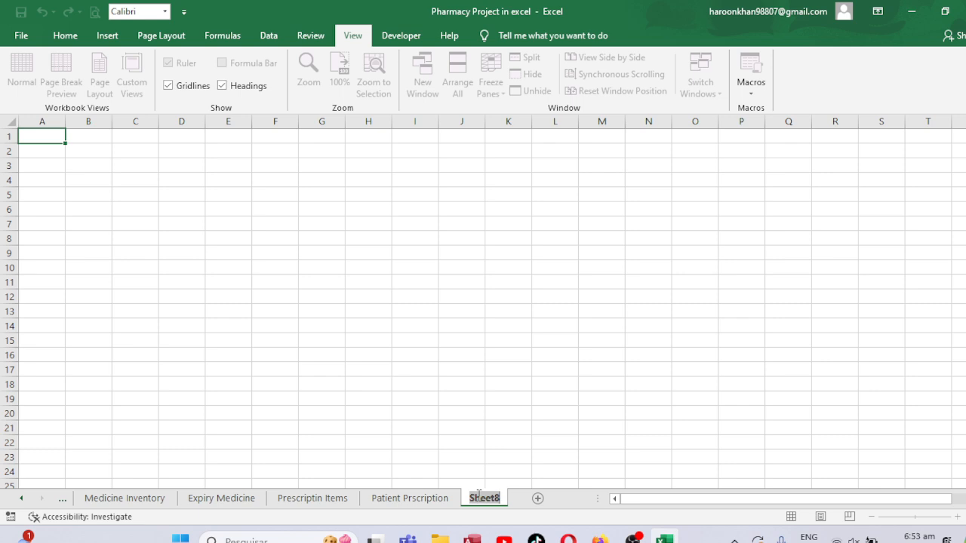
type("Pa")
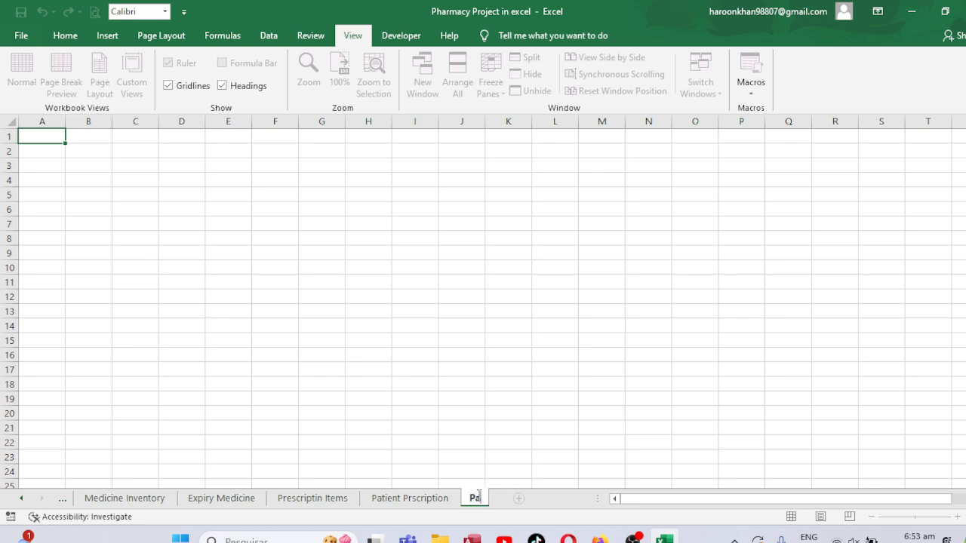
type("tient Wise")
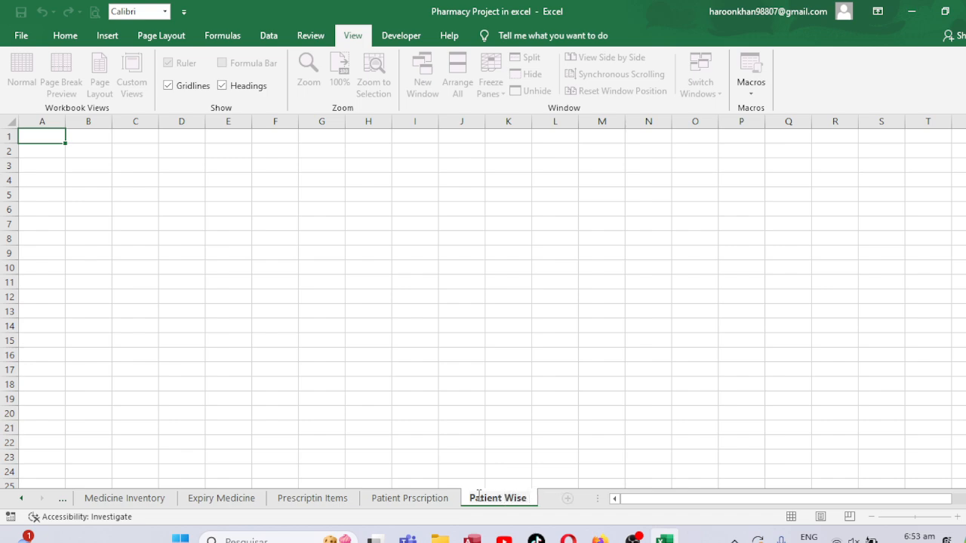
type(" Payment")
left_click(214, 249)
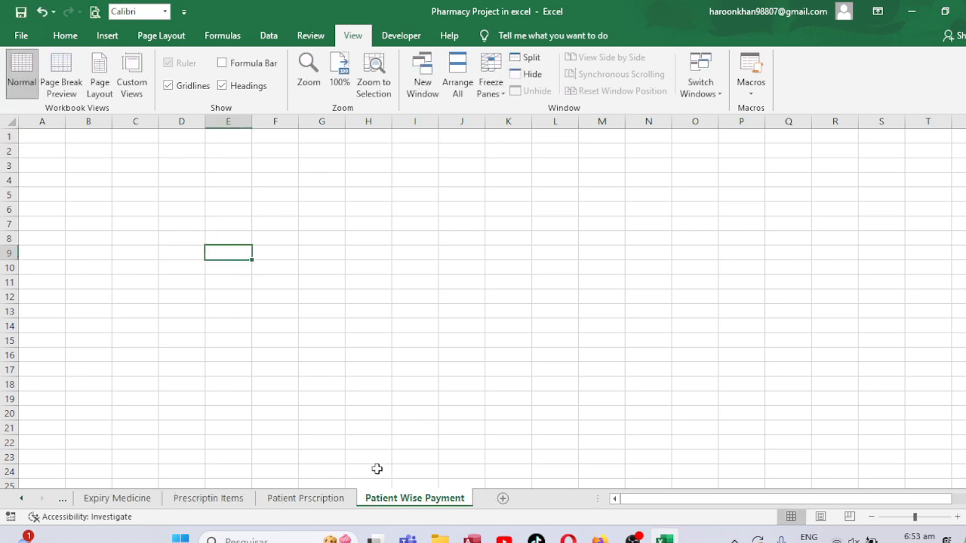
Copy the formatted table from the Expiry Medicine sheet to cell A1 of Patient Wise Payment and autofit columns A to F.
left_click(317, 500)
left_click(230, 496)
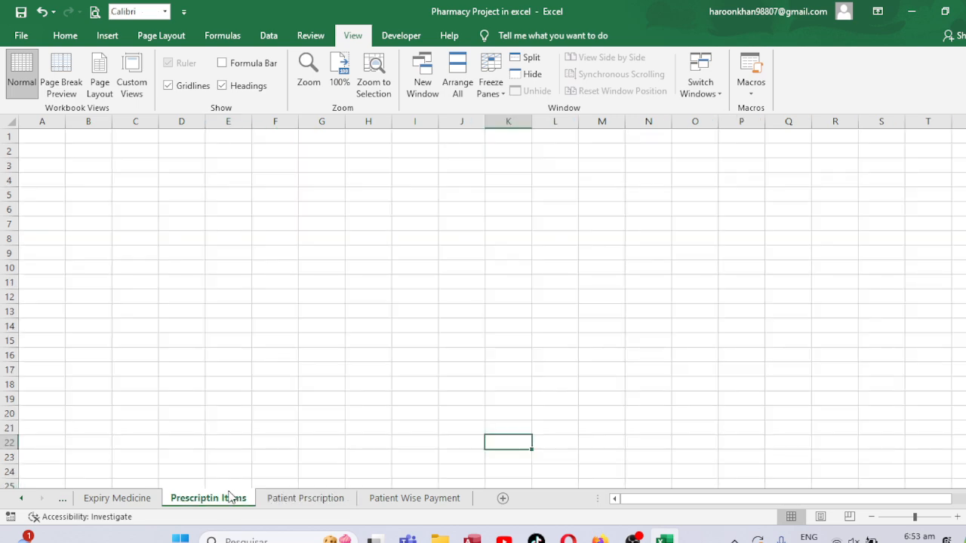
left_click(126, 500)
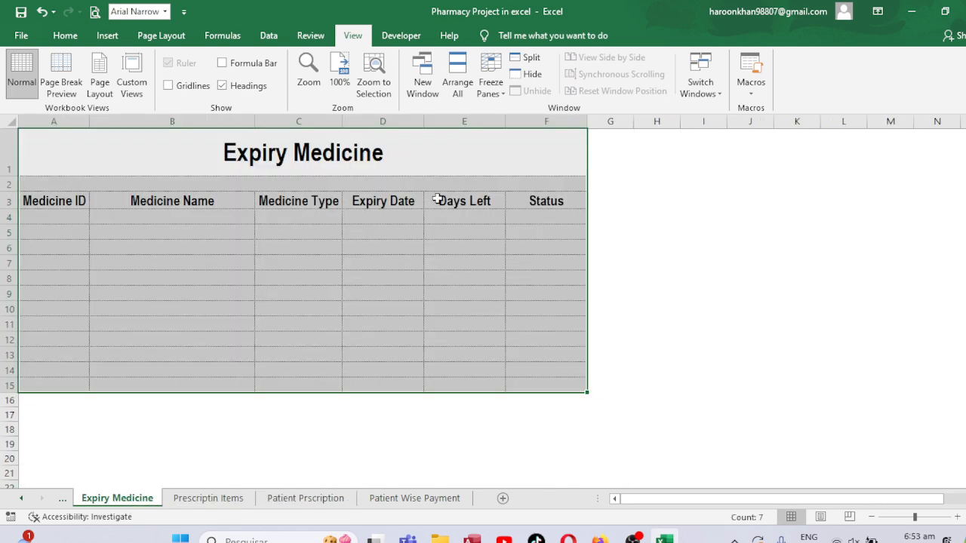
key("ctrl+c")
left_click(434, 500)
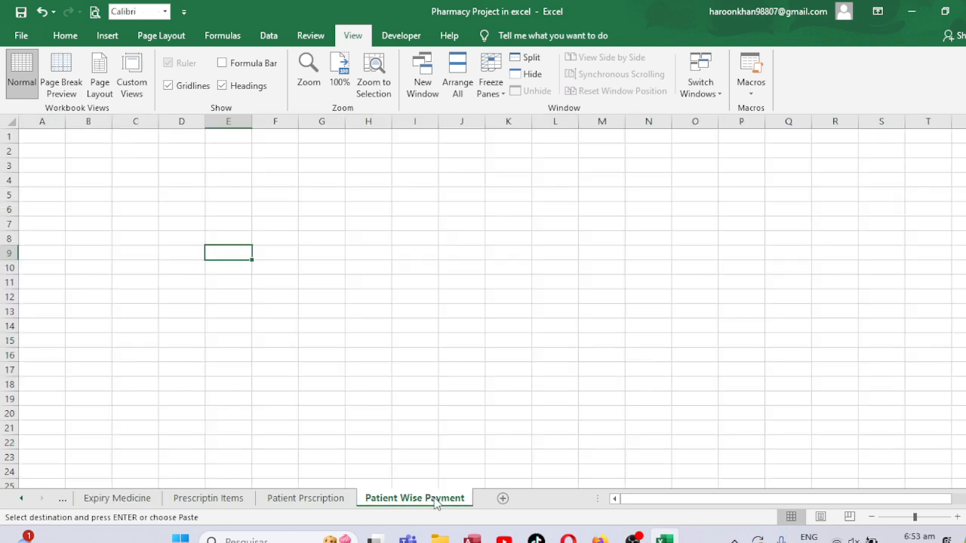
left_click(46, 135)
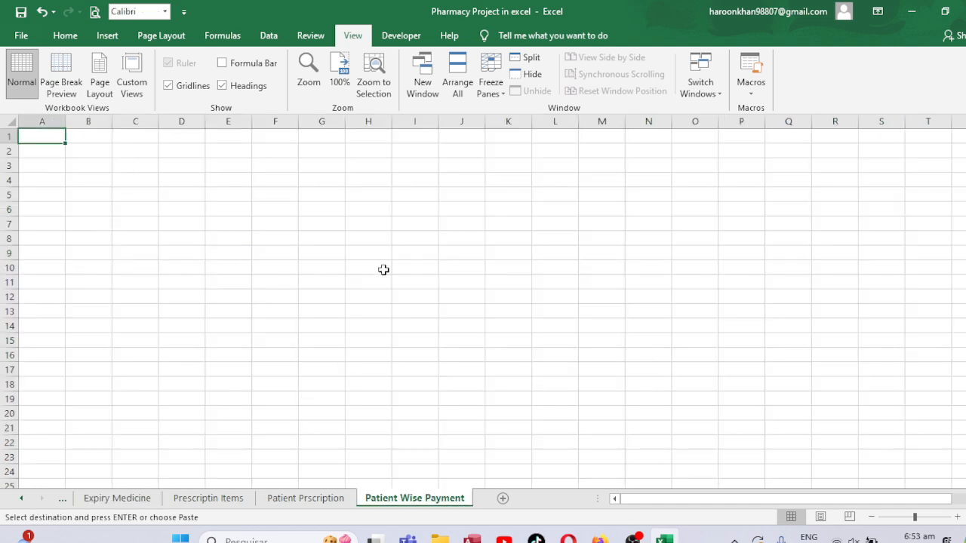
key("ctrl+v")
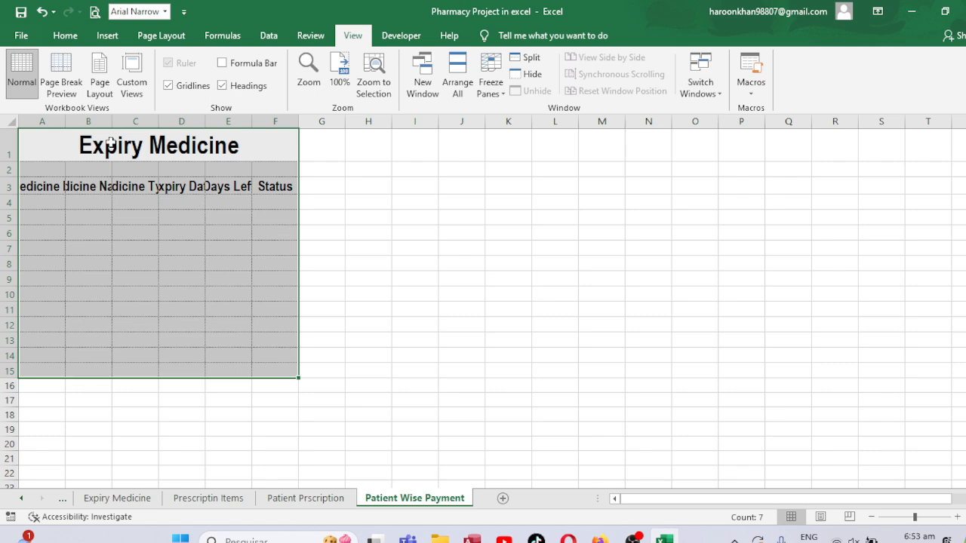
left_click_drag(58, 115, 272, 139)
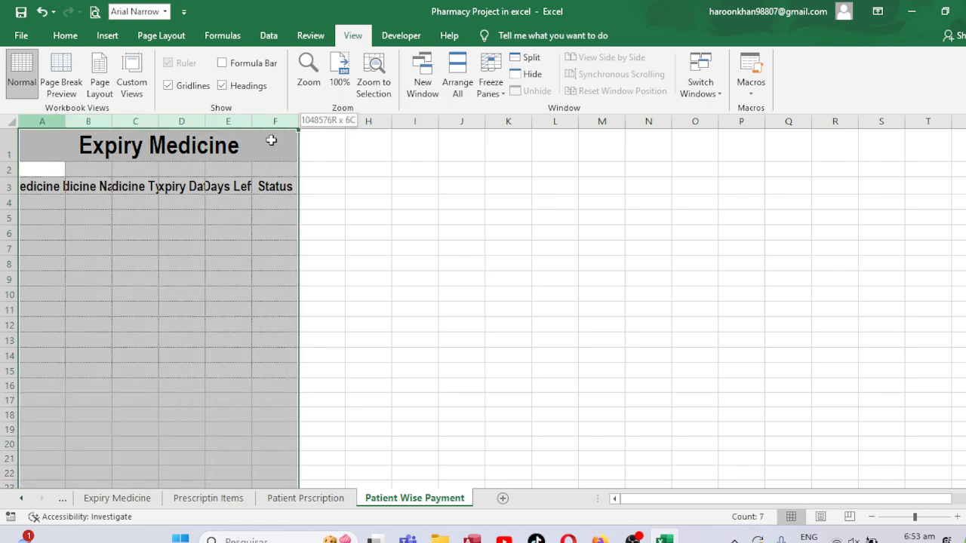
double_click(205, 117)
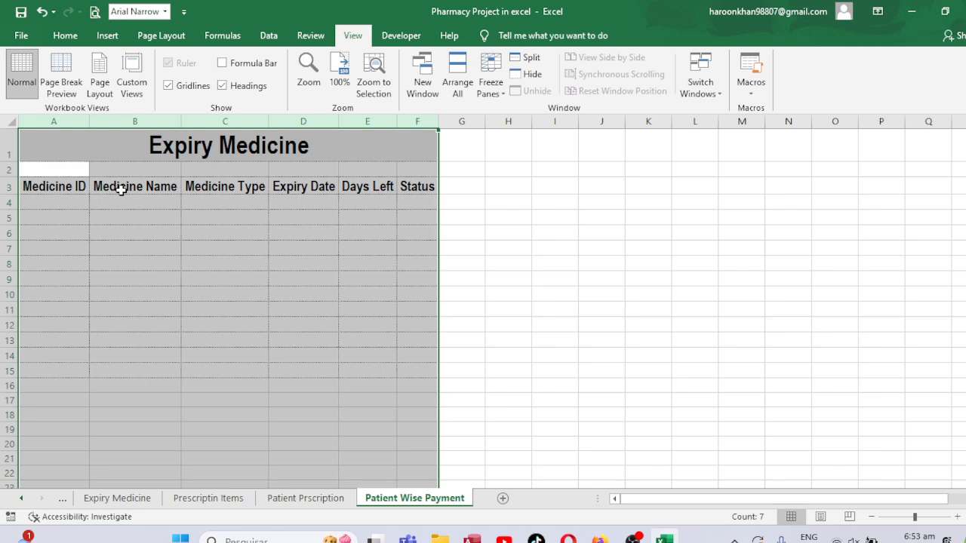
Replace the "Medicine Type" header in C3 with "Patient Name".
left_click(79, 188)
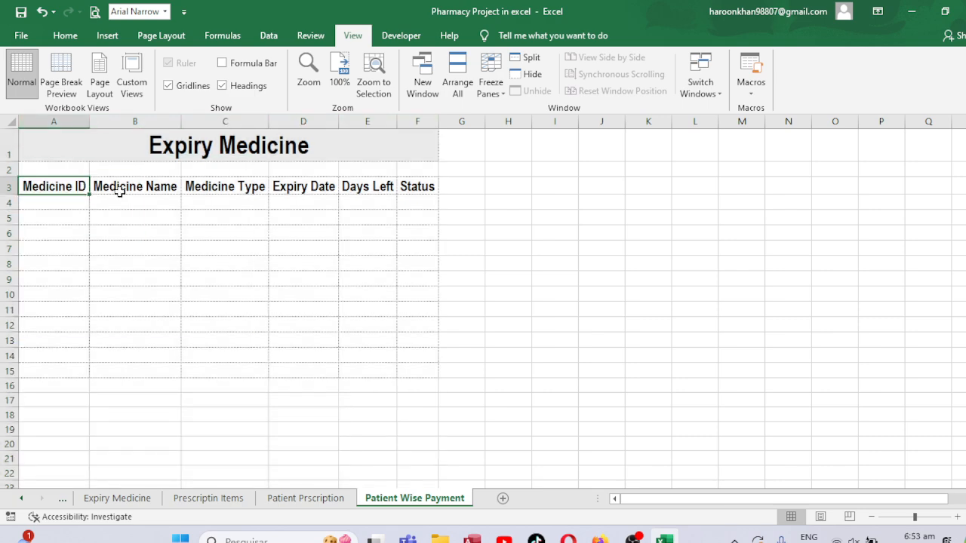
left_click(119, 192)
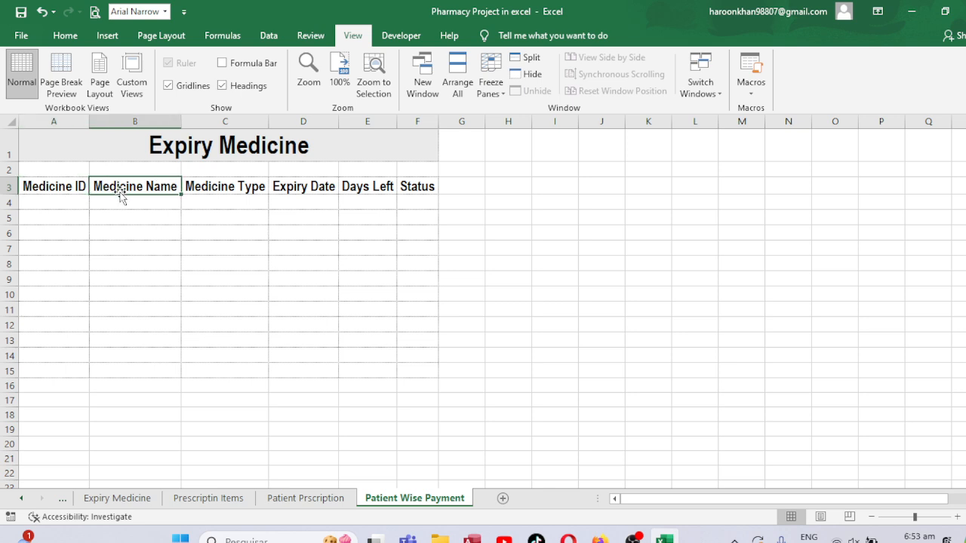
key("Right")
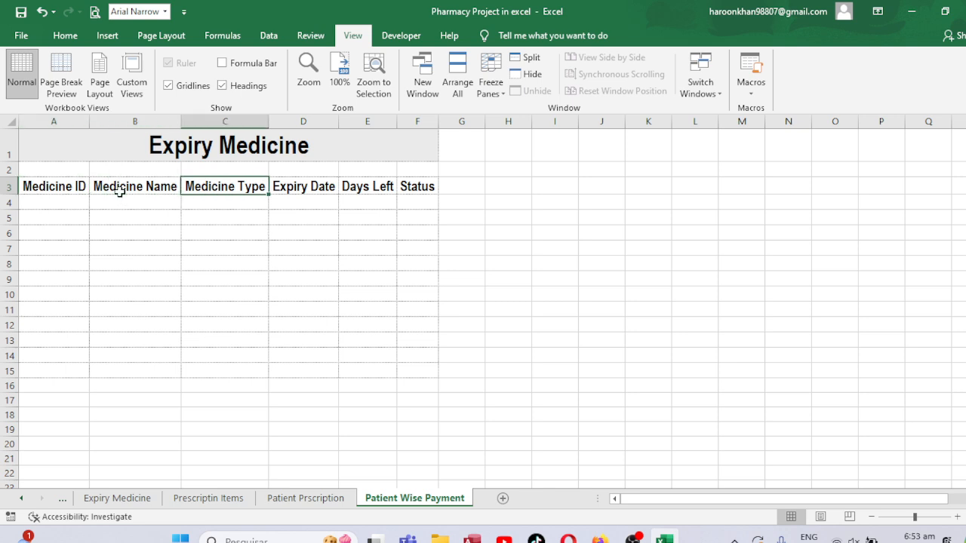
type("Pat")
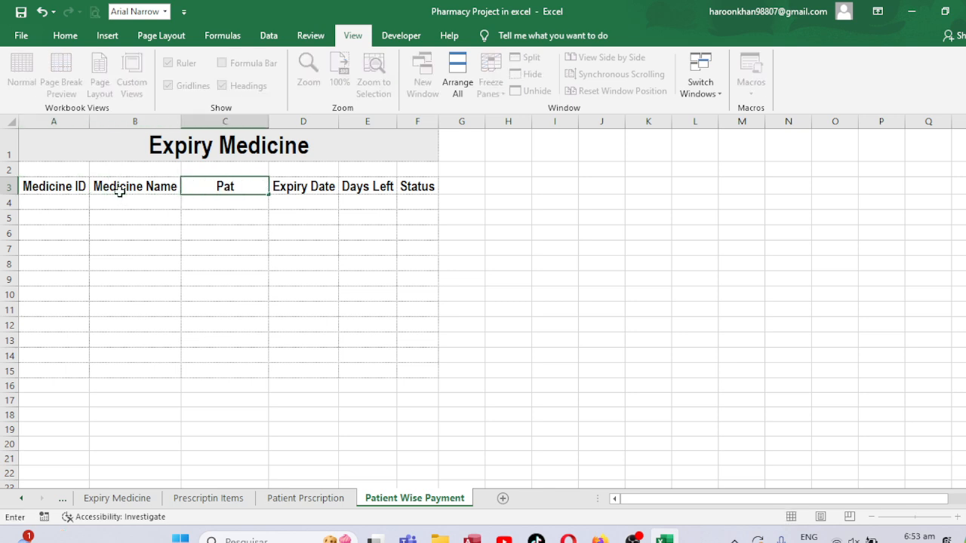
type("ient Name")
key("Up")
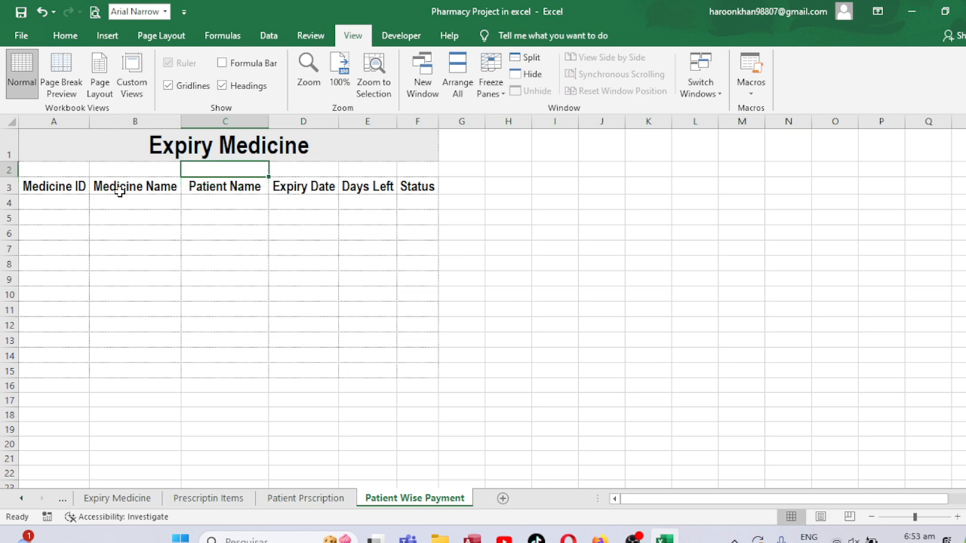
Replace the merged title in row 1 with "Patient Wise Payment", keeping row 2 empty.
type("P")
key("Delete")
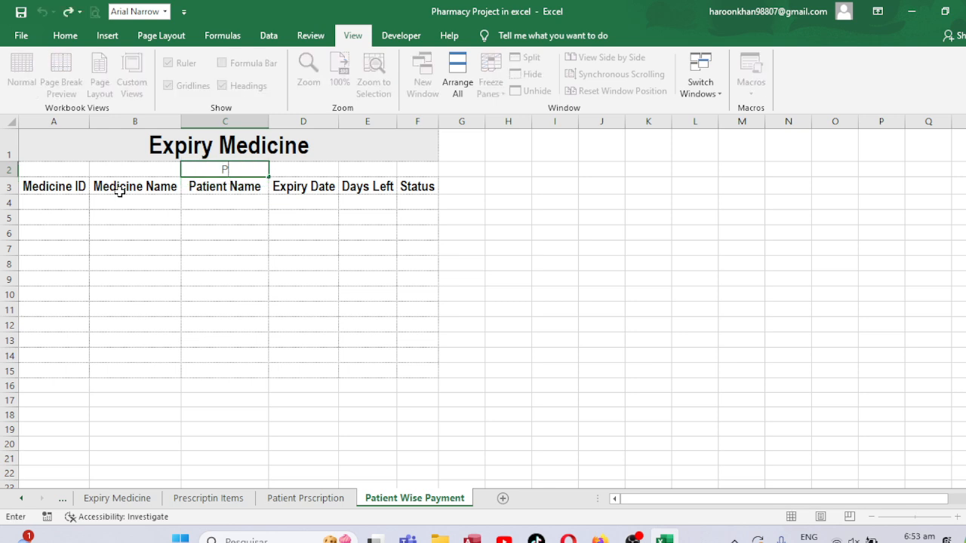
key("Up")
key("Down")
key("Delete")
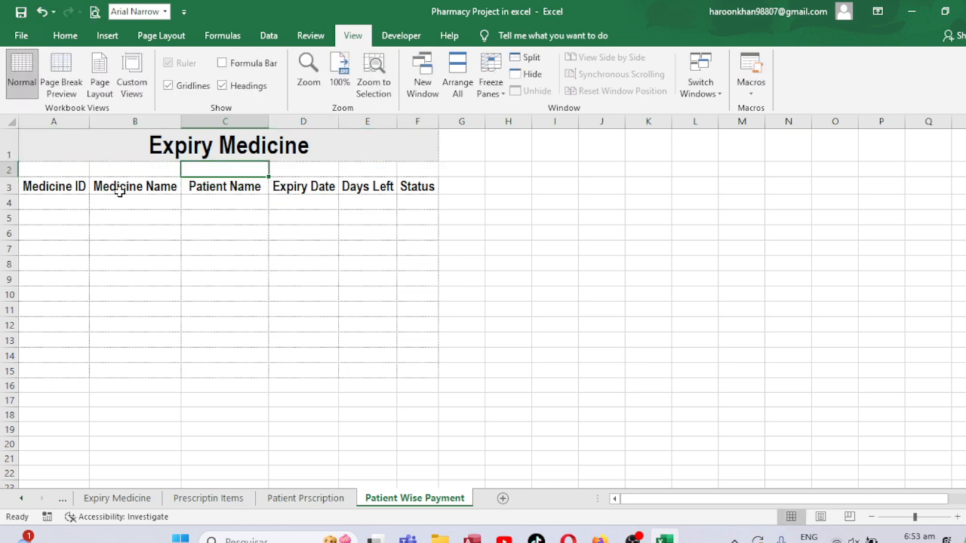
key("Up")
type("Pa")
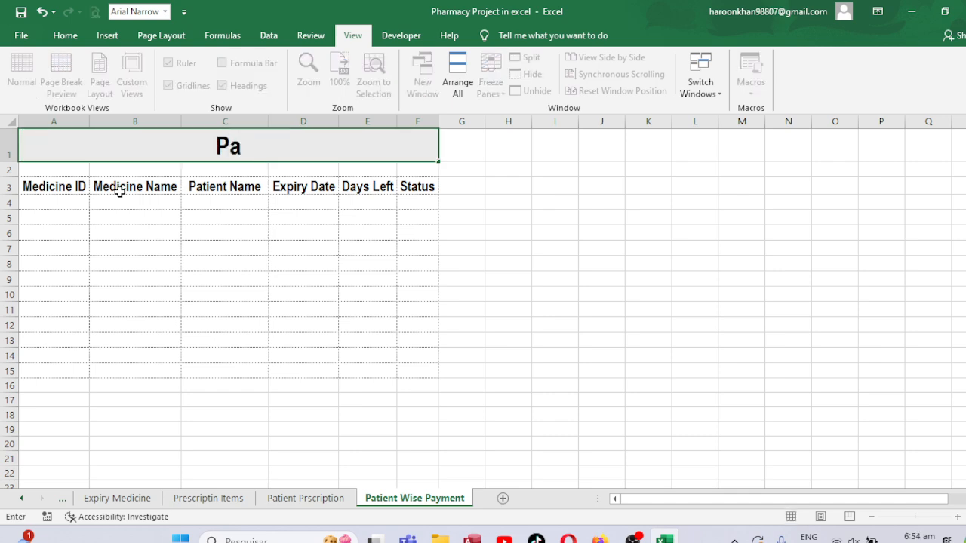
type("tient Wa")
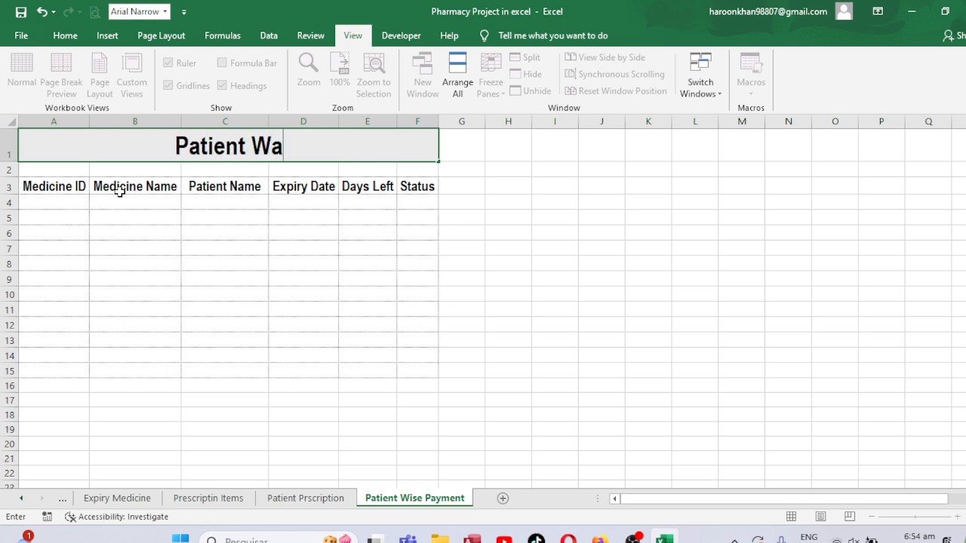
key("BackSpace")
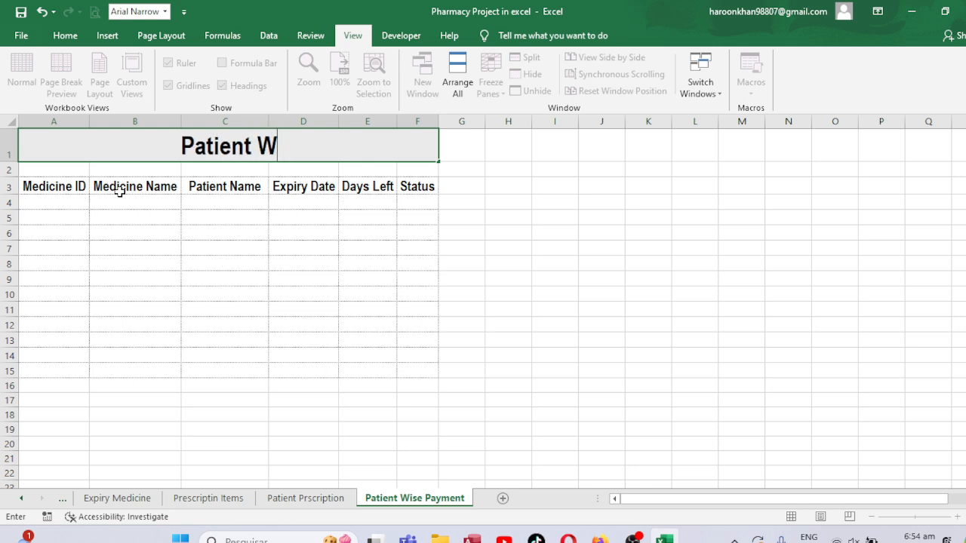
type("ise Payment")
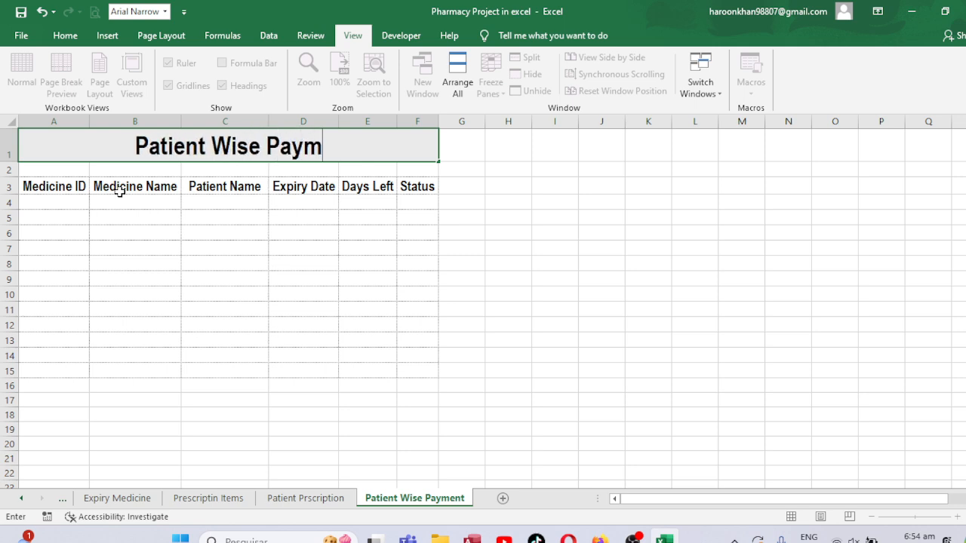
Increase the height of title row 1 and save the workbook.
left_click(11, 155)
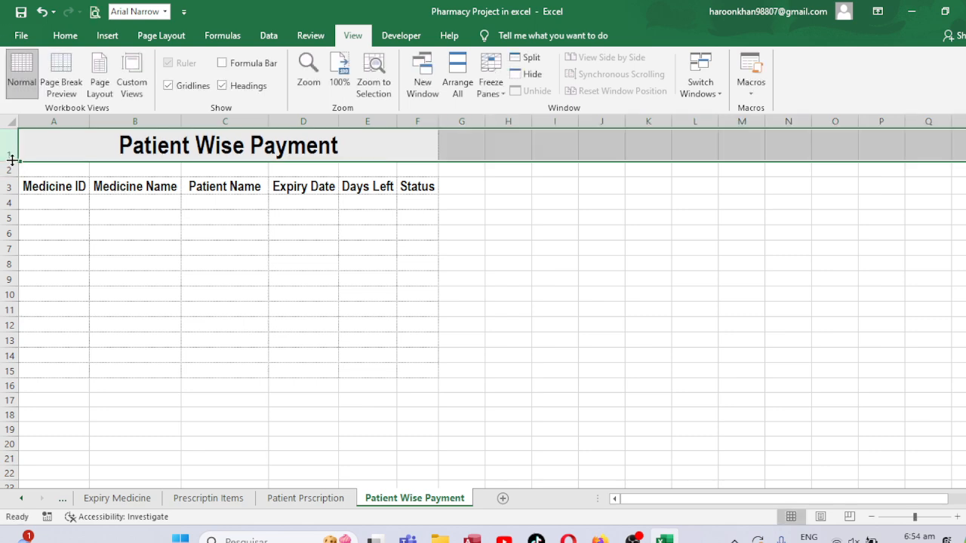
left_click_drag(12, 160, 12, 185)
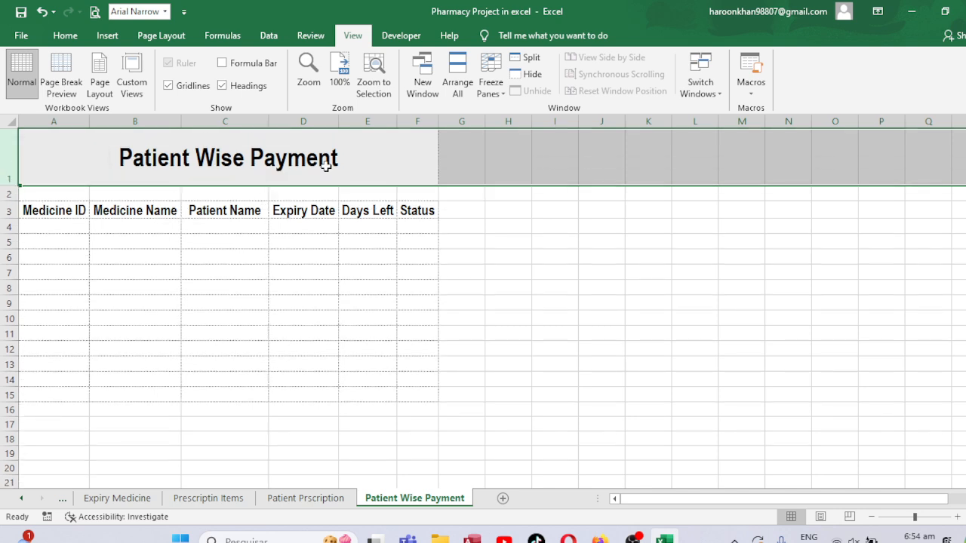
key("ctrl+s")
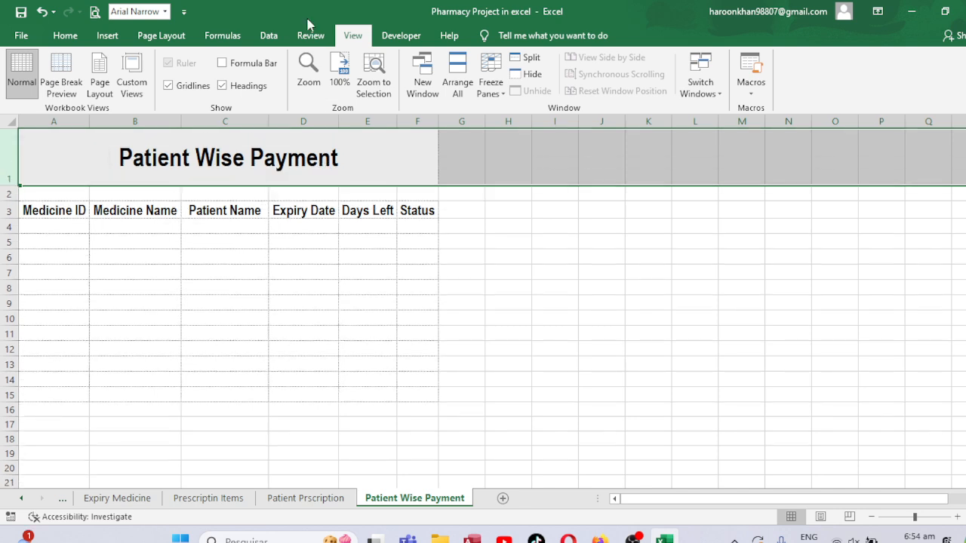
Hide the gridlines on the Patient Wise Payment sheet.
left_click(312, 35)
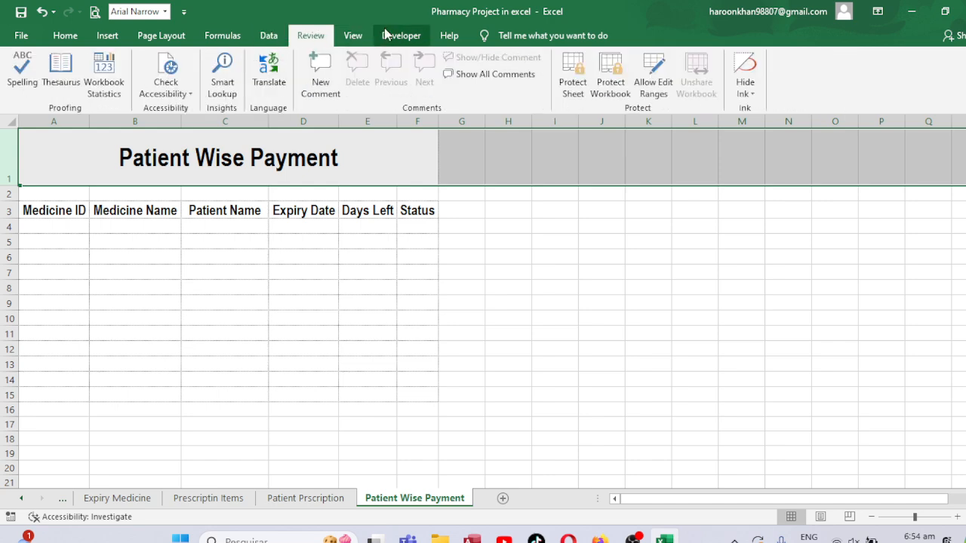
left_click(352, 35)
left_click(193, 86)
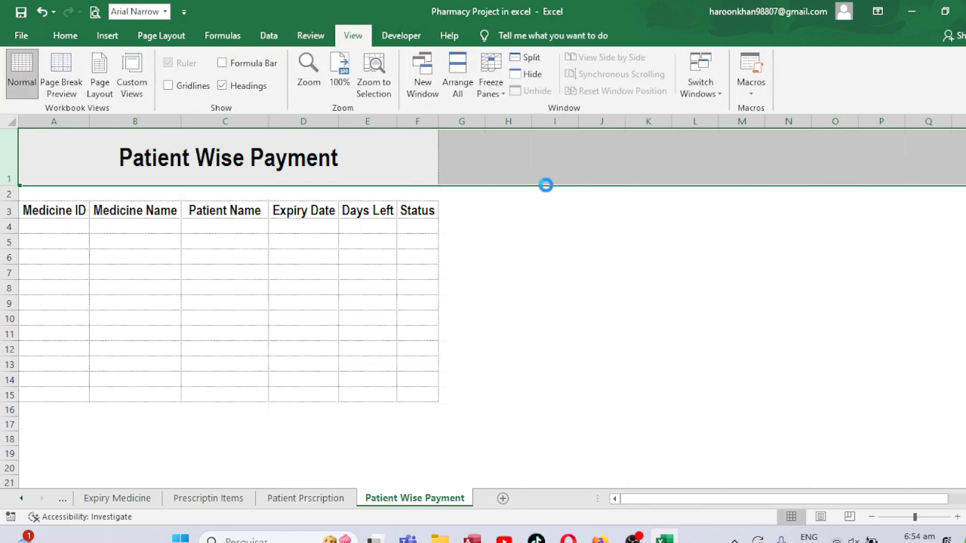
Replace the "Expiry Date" and "Days Left" headers in D3 and E3 with "Type" and "Qty".
left_click(237, 197)
left_click(302, 211)
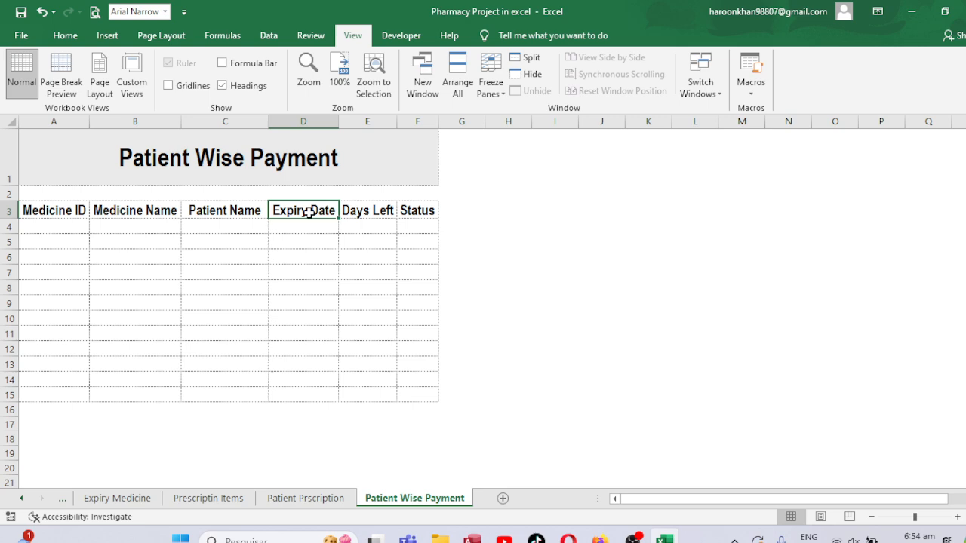
type("Type")
key("Tab")
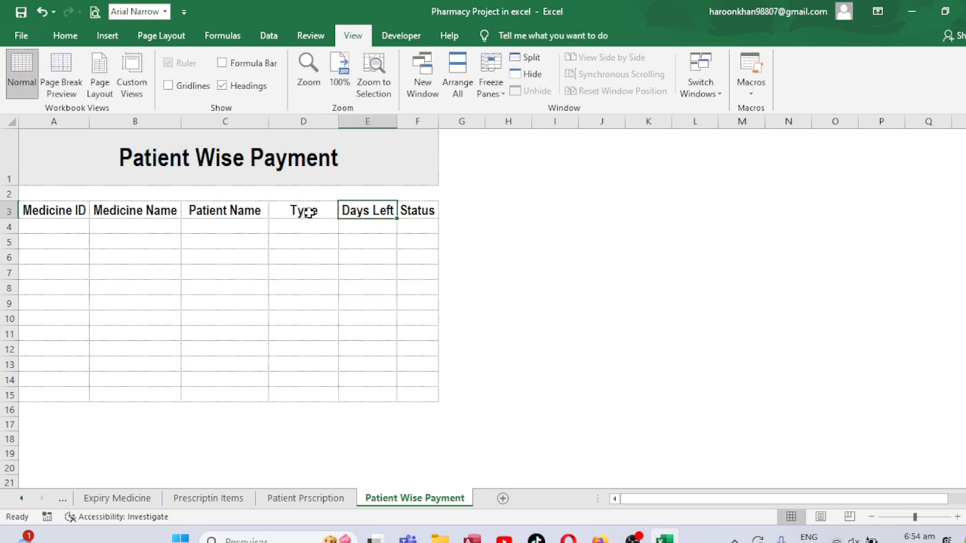
type("Qty")
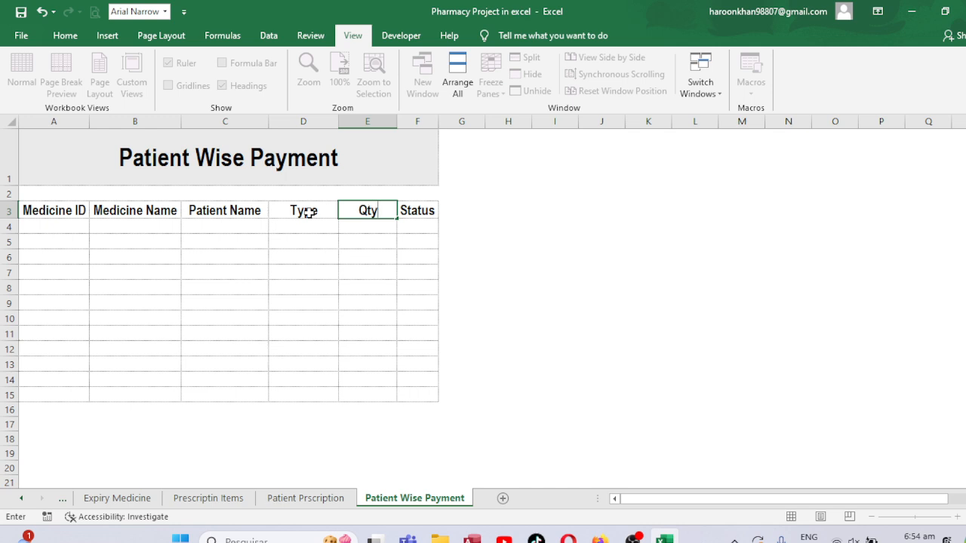
Insert a new column between the Type and Qty columns.
left_click(368, 122)
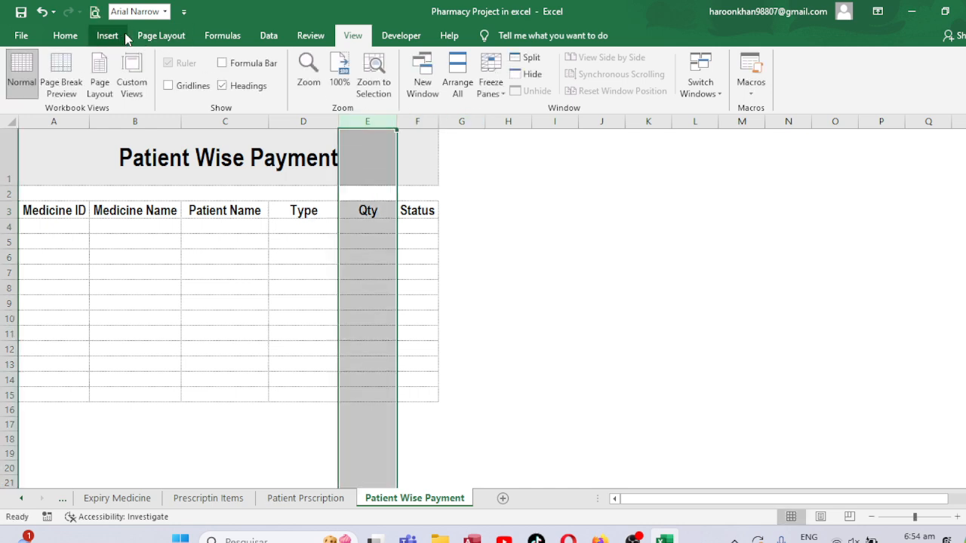
left_click(113, 36)
left_click(68, 36)
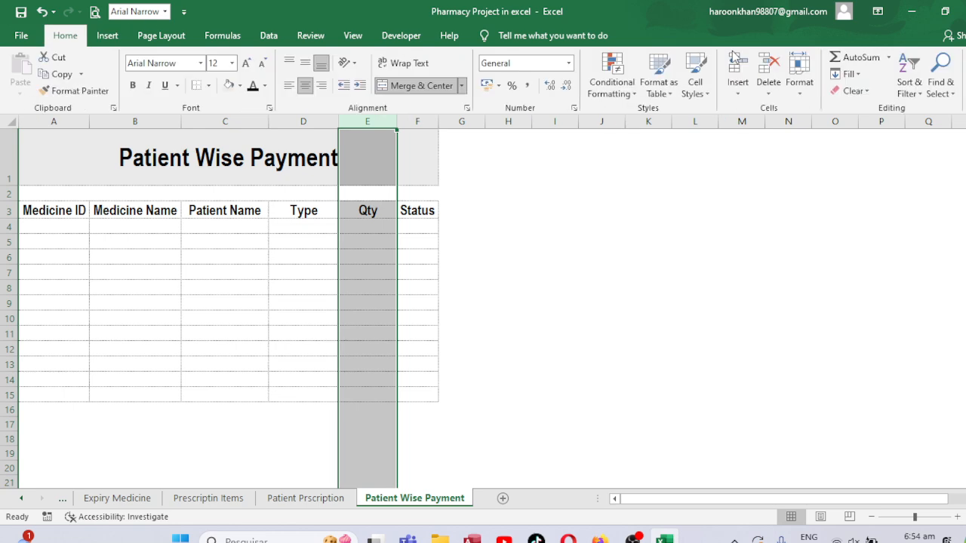
left_click(736, 64)
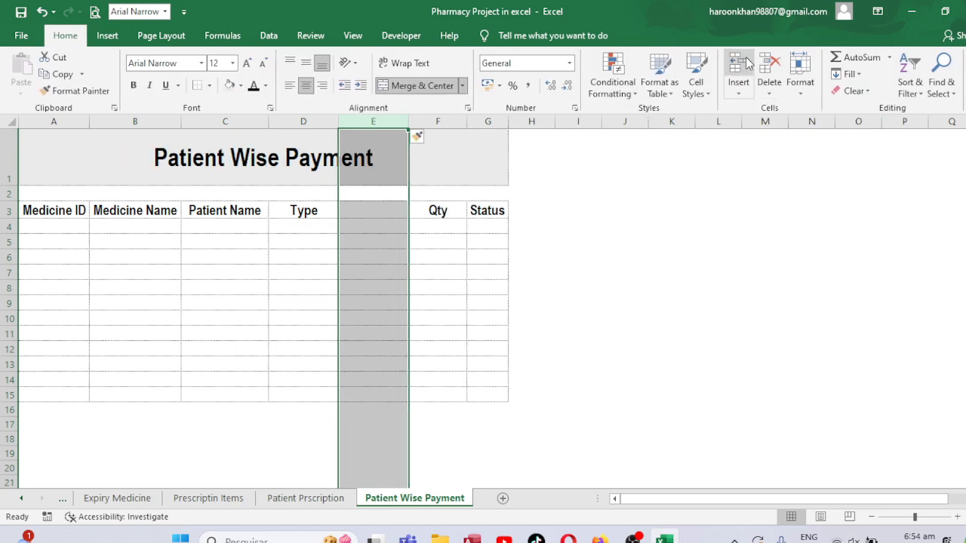
Enter the headers "Qty", "Rate" and "Total" in cells E3, F3 and G3.
left_click(367, 212)
type("q")
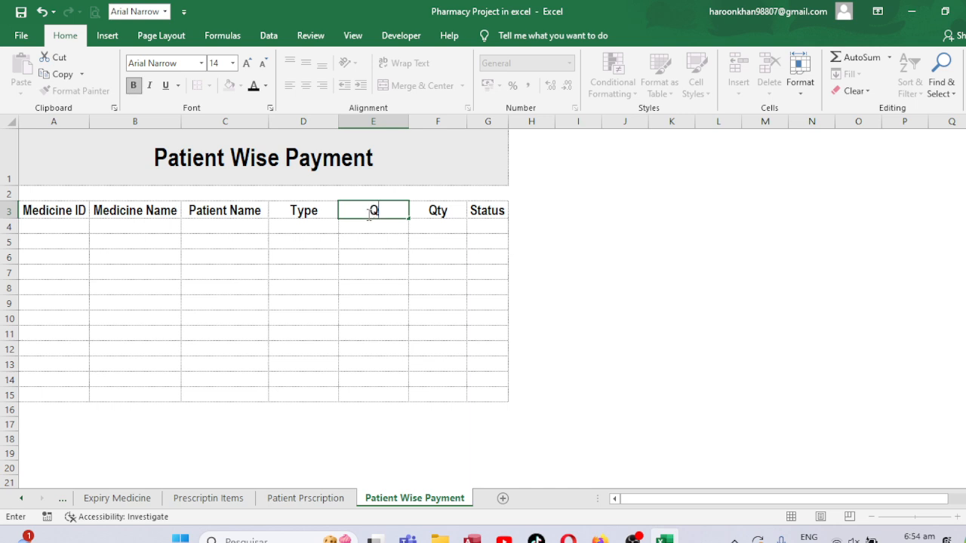
type("ty")
key("Tab")
type("Rate")
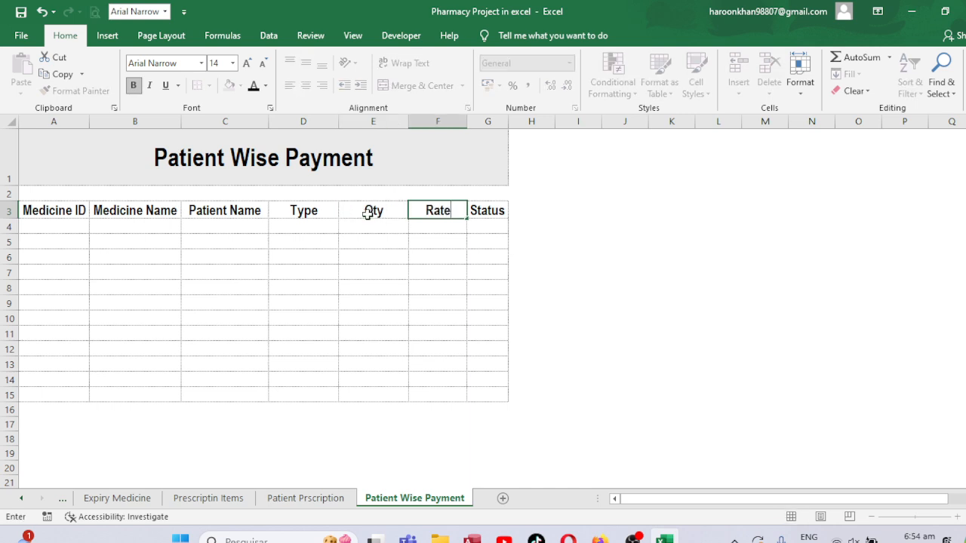
key("Tab")
type("Total")
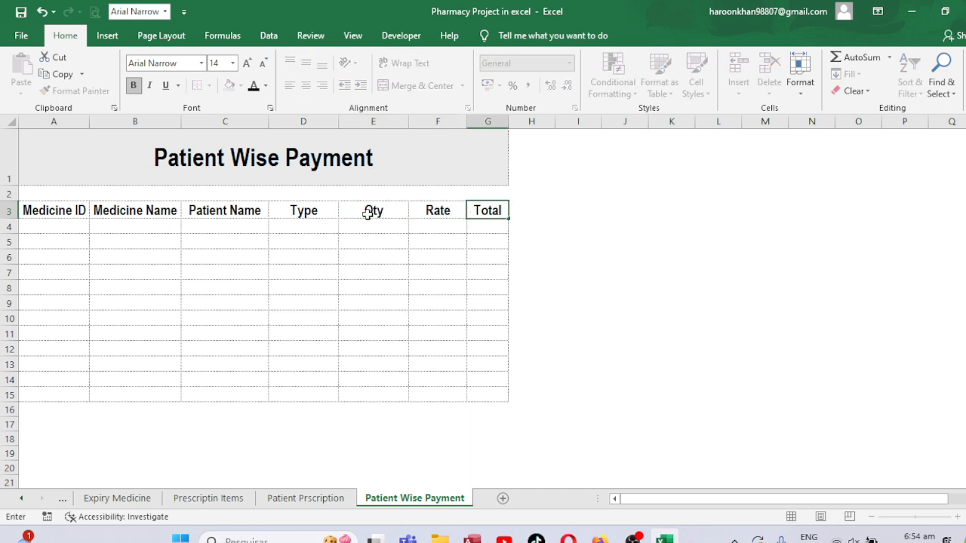
key("ctrl+Return")
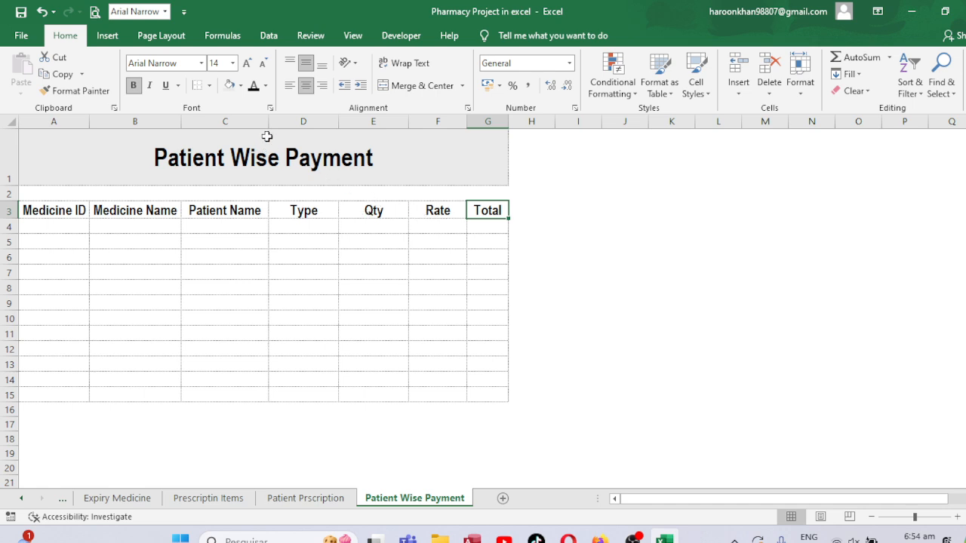
Widen the Patient Name and Medicine Name columns, narrow the Medicine ID column, and make header row 3 slightly taller.
left_click_drag(269, 121, 313, 124)
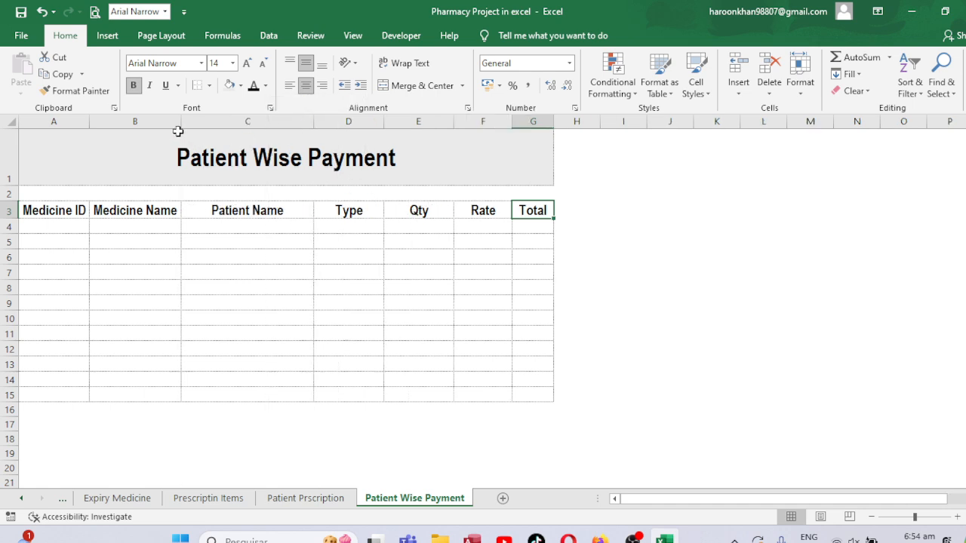
left_click_drag(181, 122, 203, 122)
left_click_drag(89, 122, 73, 123)
left_click_drag(6, 220, 6, 224)
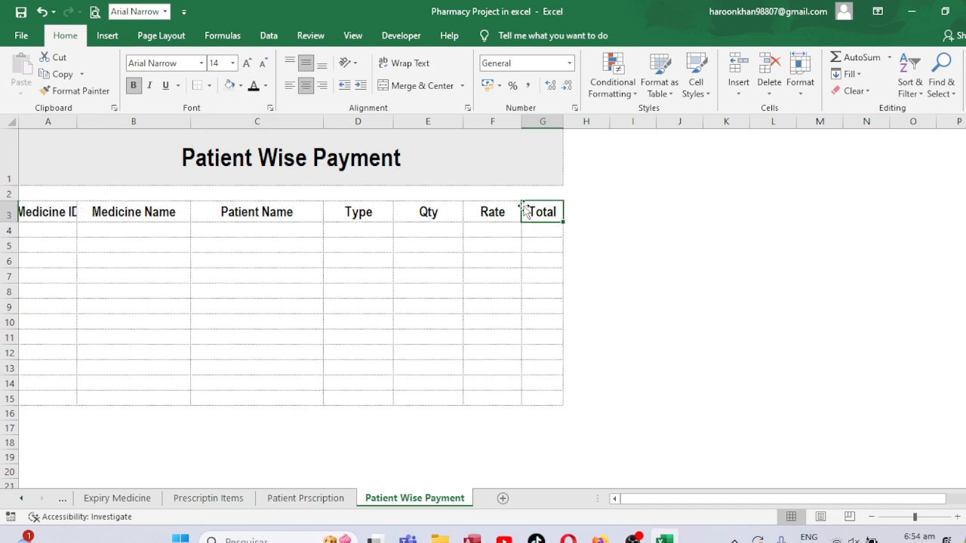
left_click(473, 209)
left_click(282, 167)
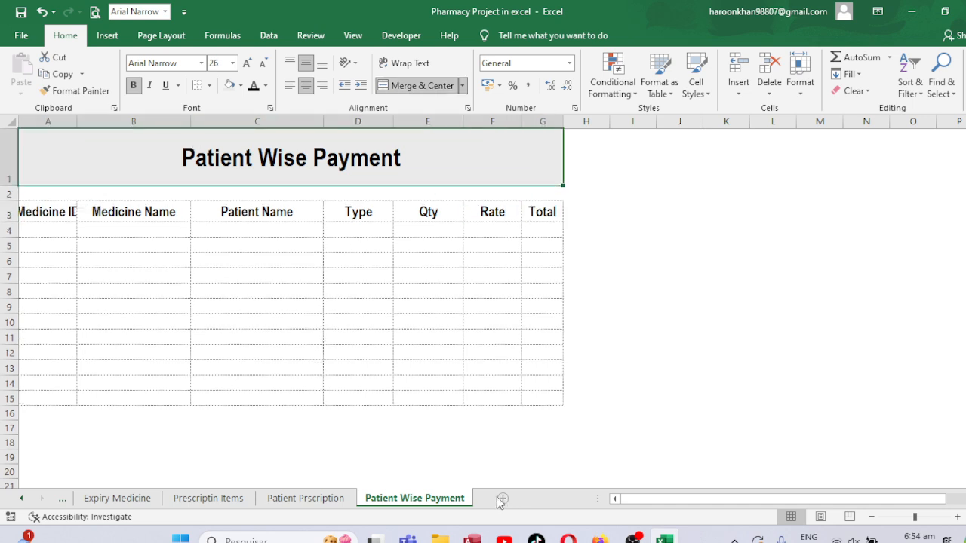
left_click(469, 483)
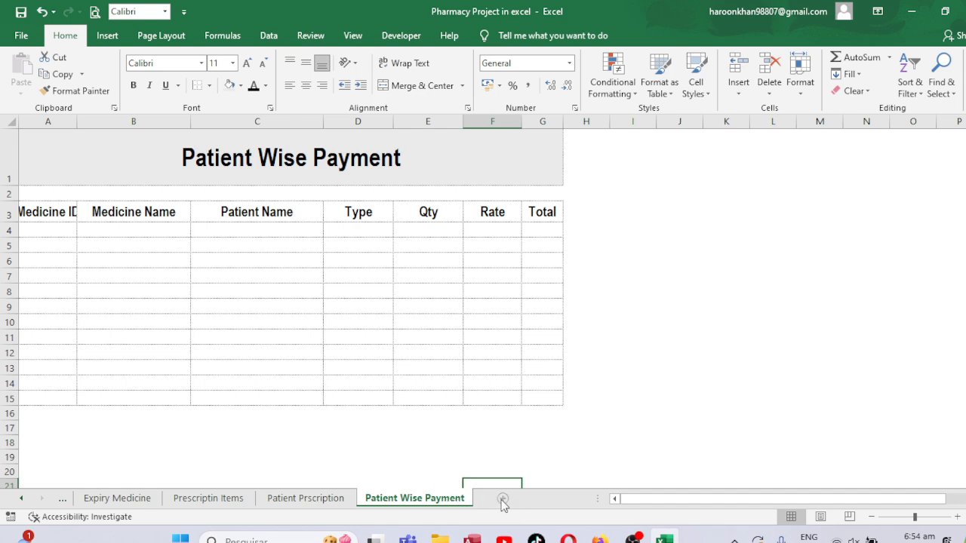
Add a new worksheet after Patient Wise Payment and name it "Medicine Wise Sale Report".
left_click(502, 500)
double_click(497, 499)
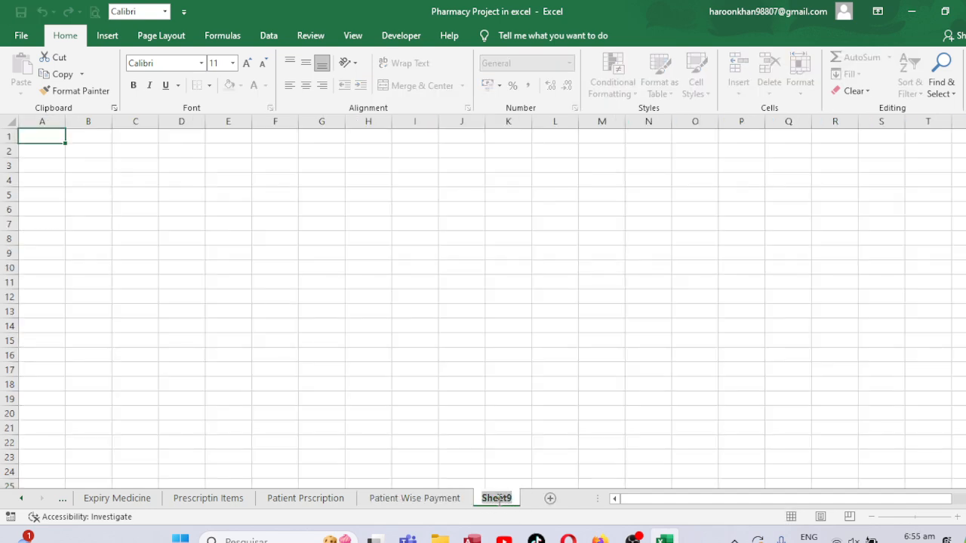
type("M")
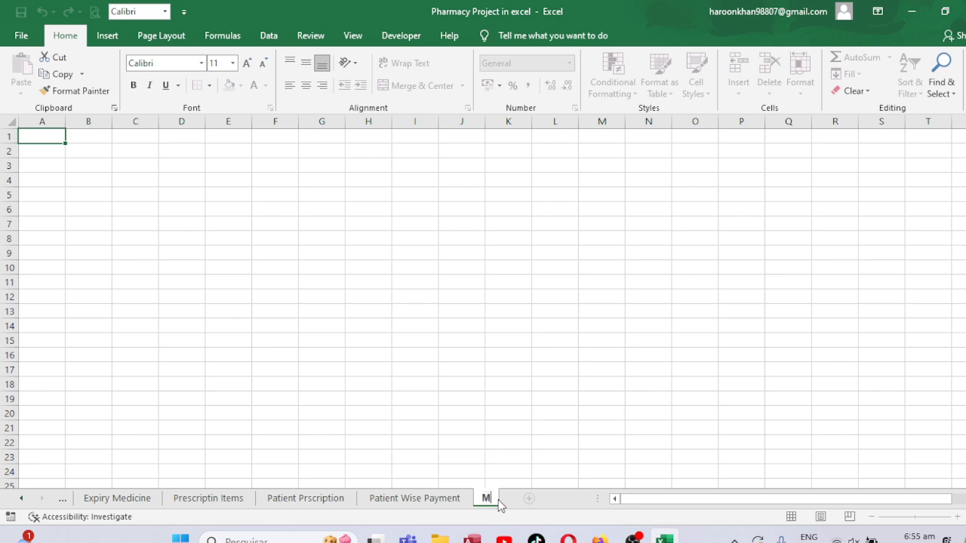
type("edicine Wis")
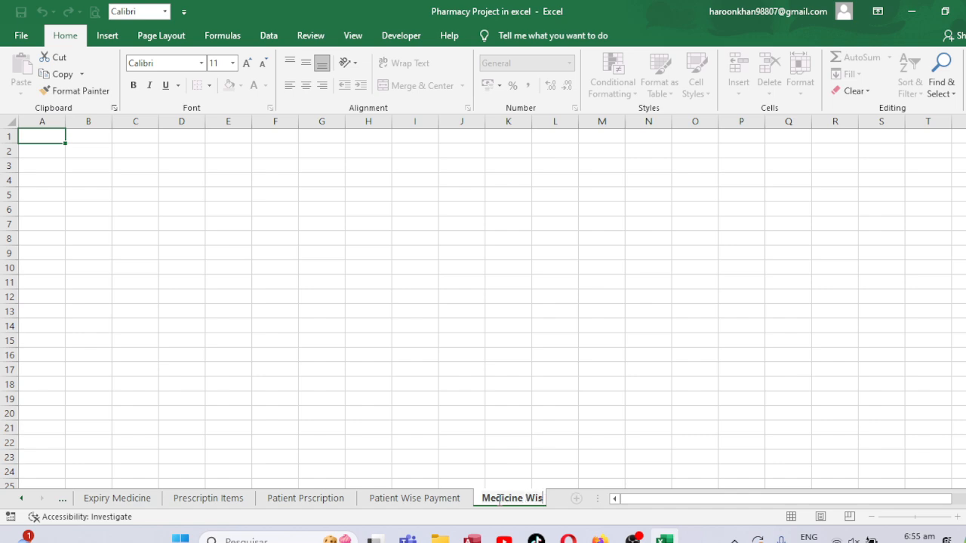
type("e Sale")
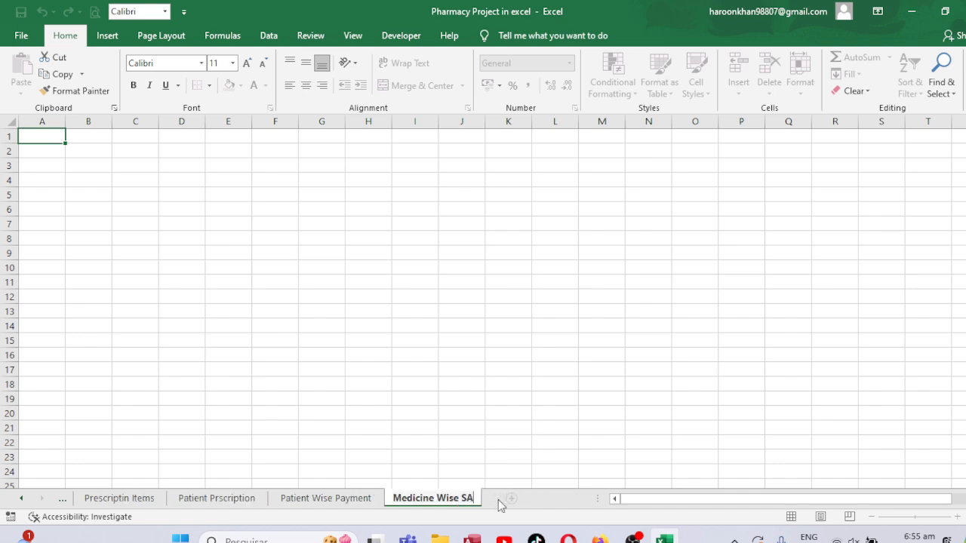
type(" Report")
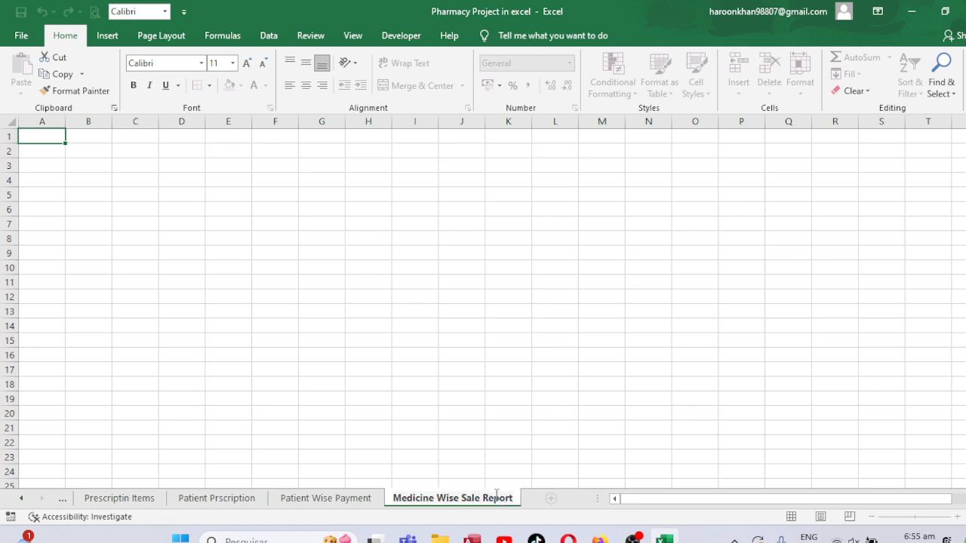
left_click(435, 442)
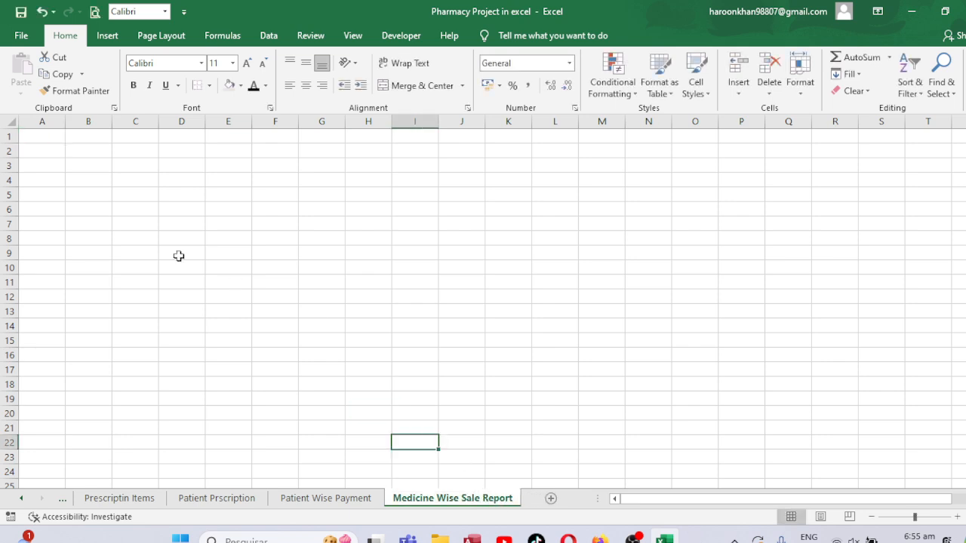
Copy the title and table A1:G15 from the Patient Wise Payment sheet to cell A1 of the Medicine Wise Sale Report sheet.
left_click(38, 135)
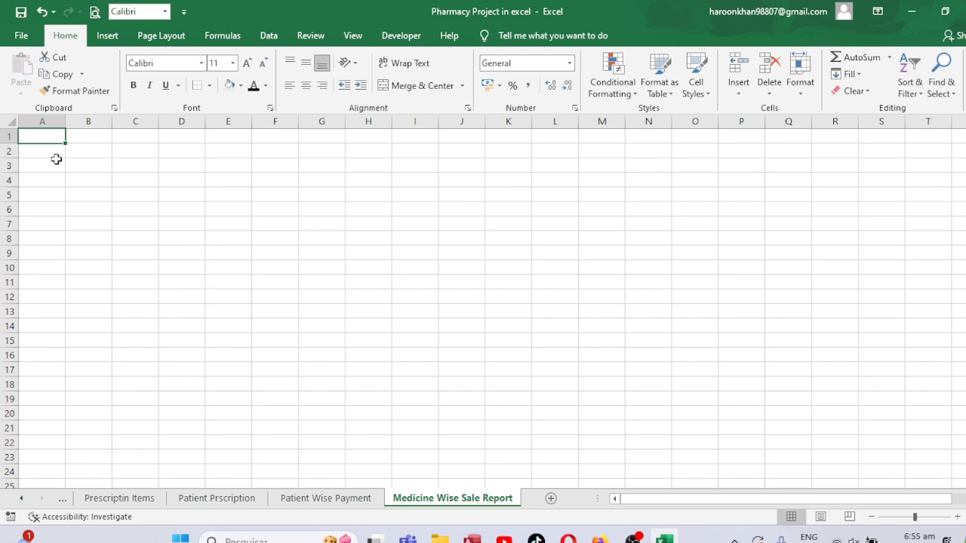
left_click(46, 164)
left_click(330, 499)
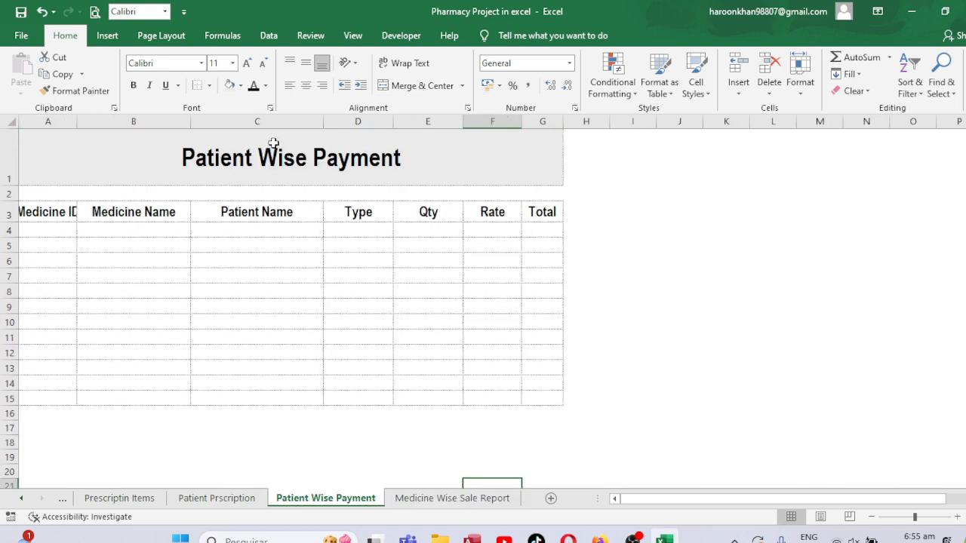
left_click_drag(273, 144, 254, 342)
key("shift+Down")
key("shift+Down")
key("shift+Down")
key("shift+Down")
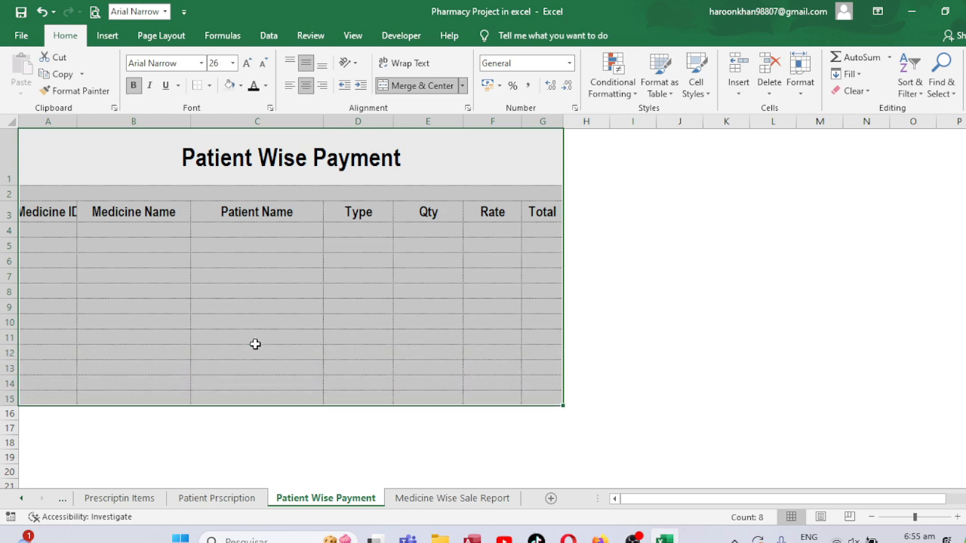
key("ctrl+c")
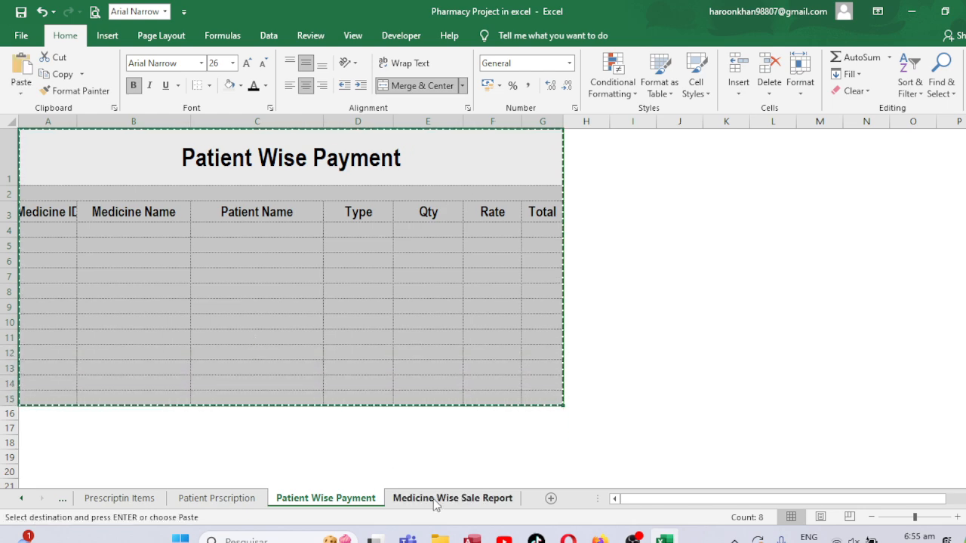
left_click(436, 499)
left_click(30, 136)
key("ctrl+v")
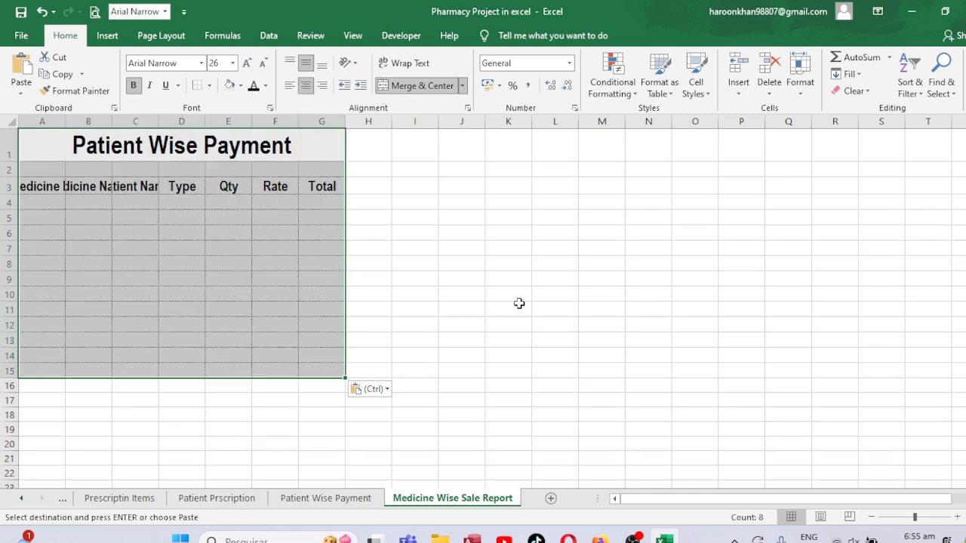
key("Escape")
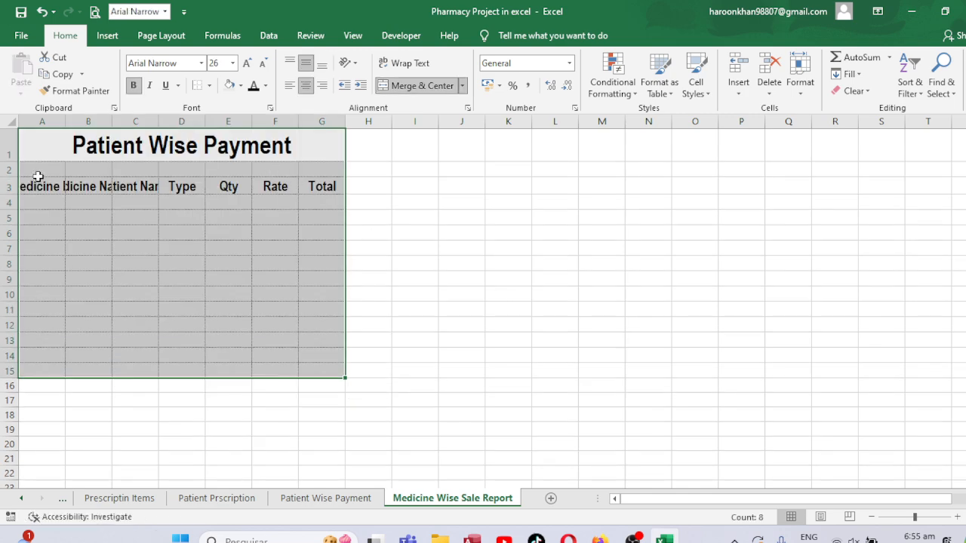
Make title row 1 taller and replace the title text with "Medicine Wise Sale Report".
left_click_drag(7, 162, 8, 179)
left_click(132, 147)
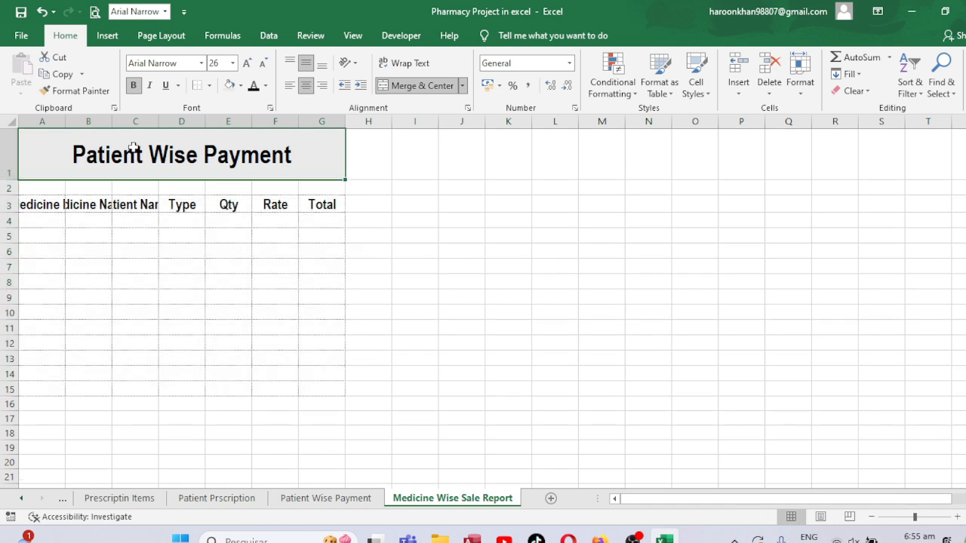
type("Medicin")
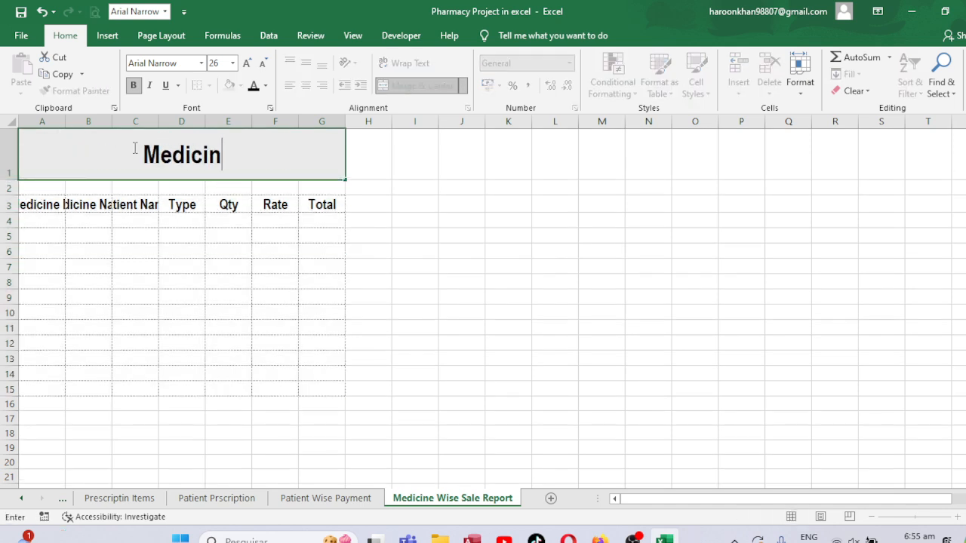
type("e Wise S")
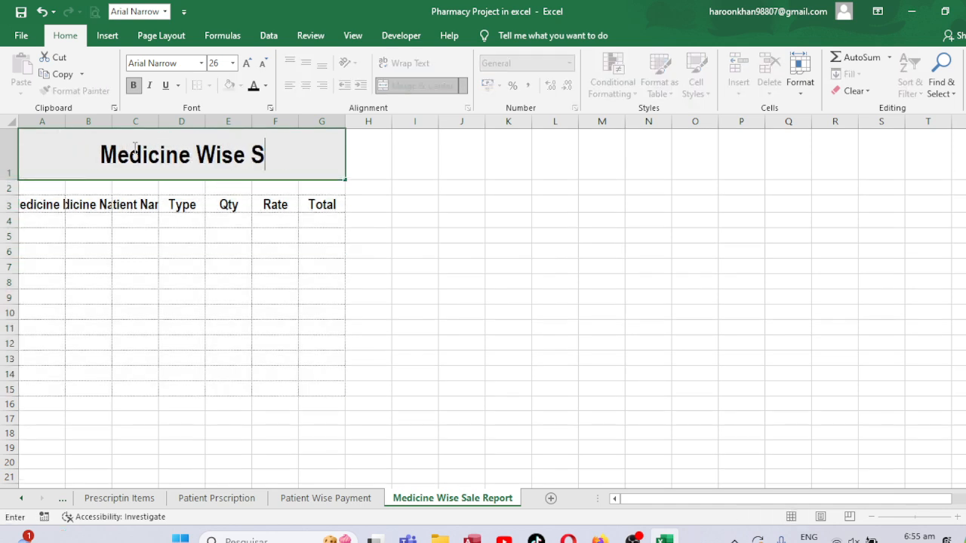
type("ale Report")
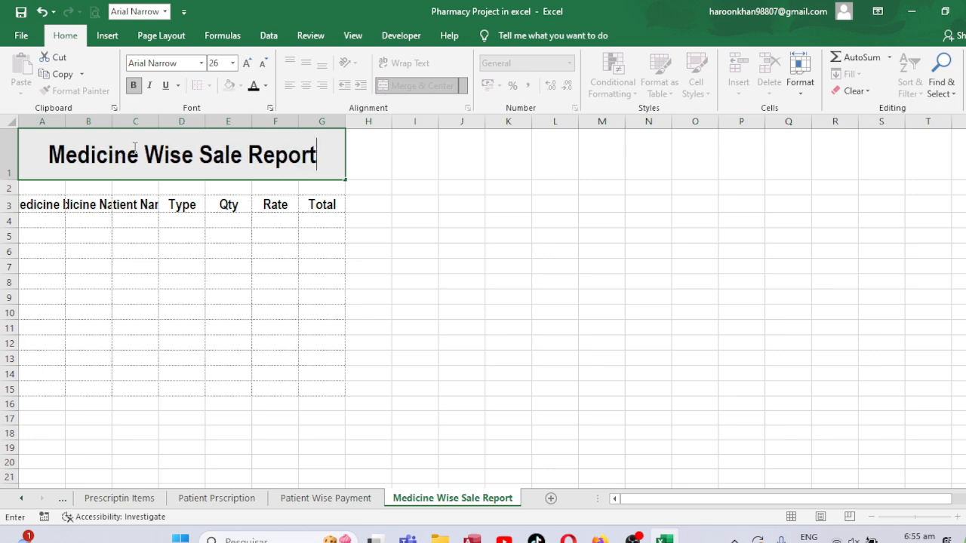
key("ctrl+Return")
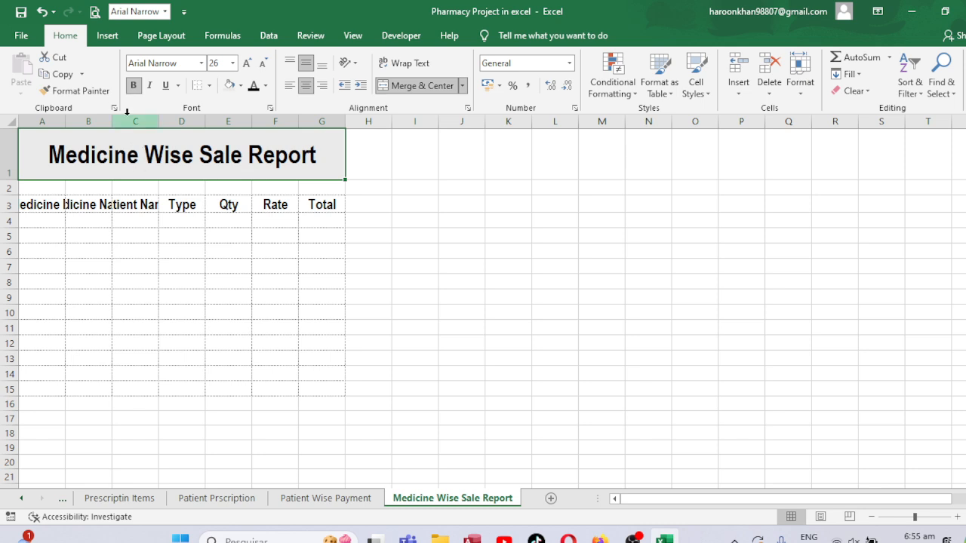
Widen the Medicine ID, Medicine Name and Patient Name columns so their headers fit.
left_click_drag(112, 121, 142, 120)
left_click_drag(62, 120, 89, 121)
left_click_drag(208, 119, 255, 120)
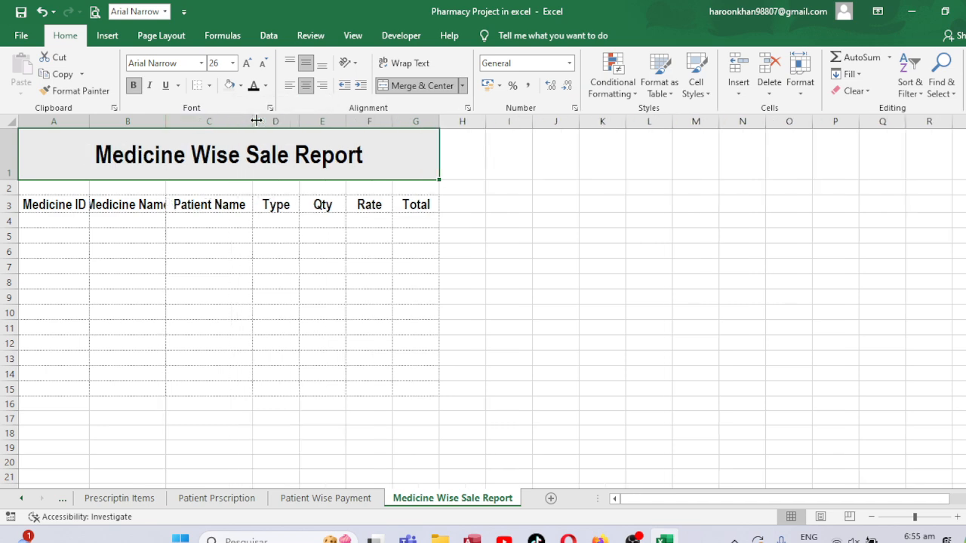
left_click(133, 207)
double_click(167, 122)
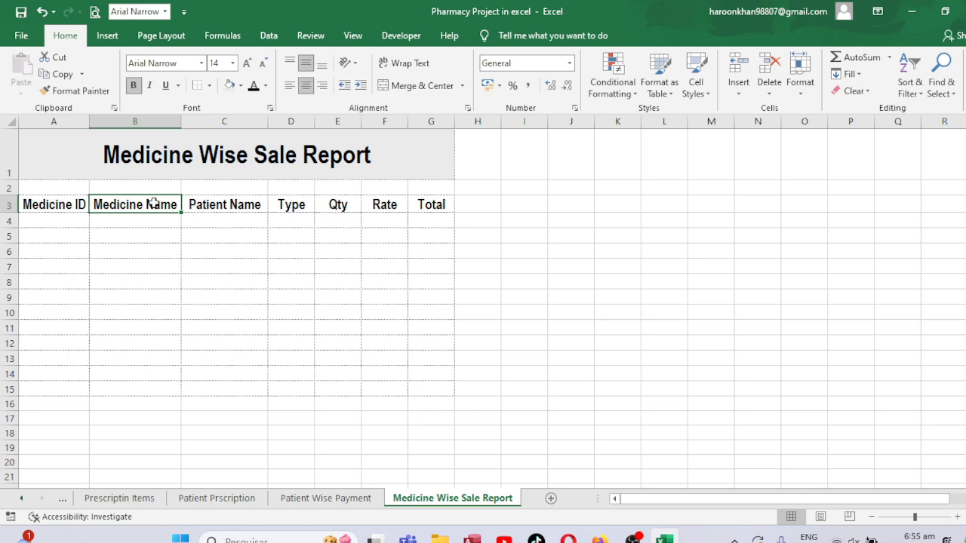
Hide the gridlines on the Medicine Wise Sale Report sheet.
left_click(236, 204)
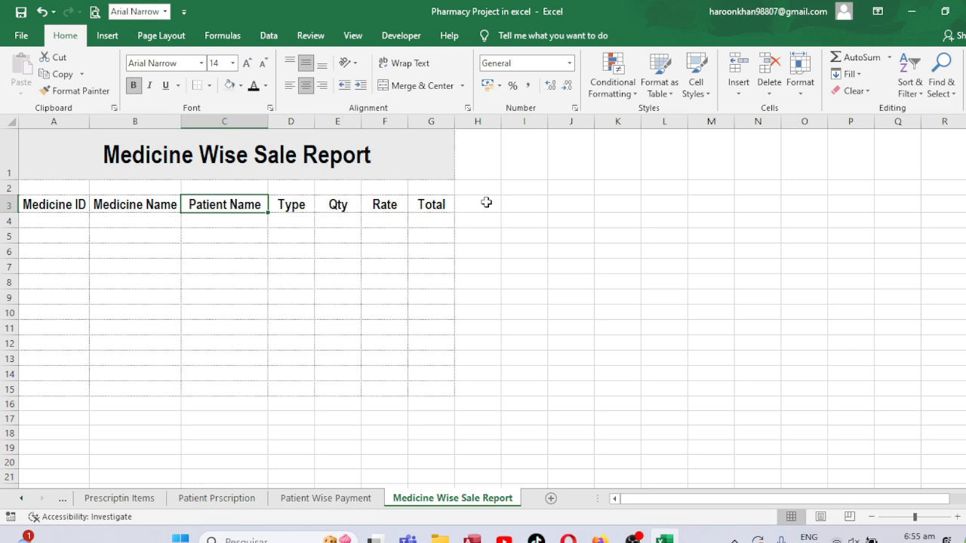
left_click(352, 36)
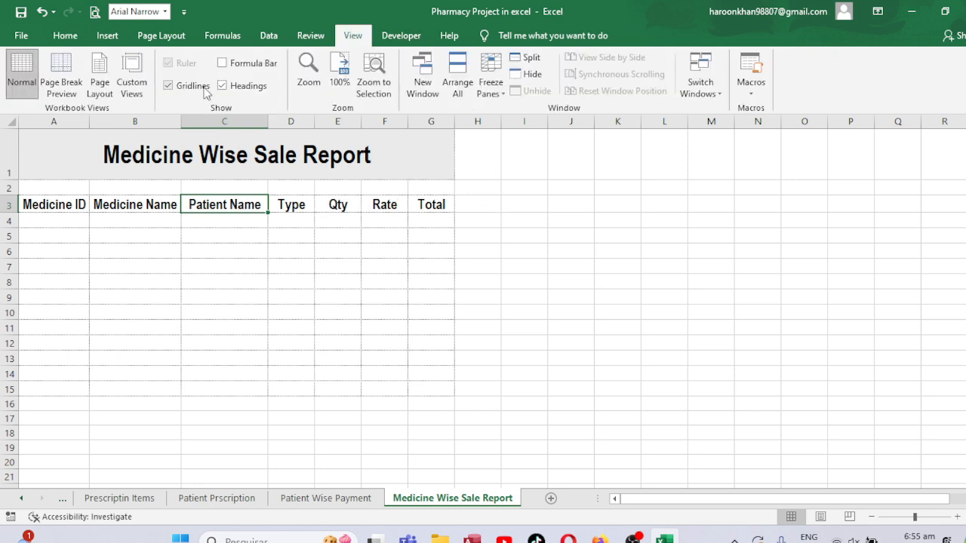
left_click(195, 86)
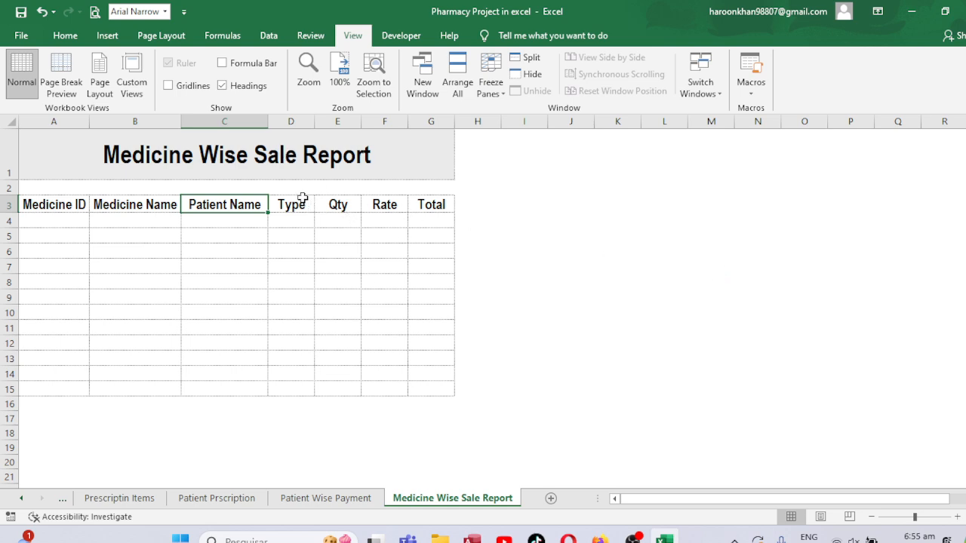
Add a new worksheet at the end of the workbook and name it "Medicine Sale Return Record".
left_click(552, 501)
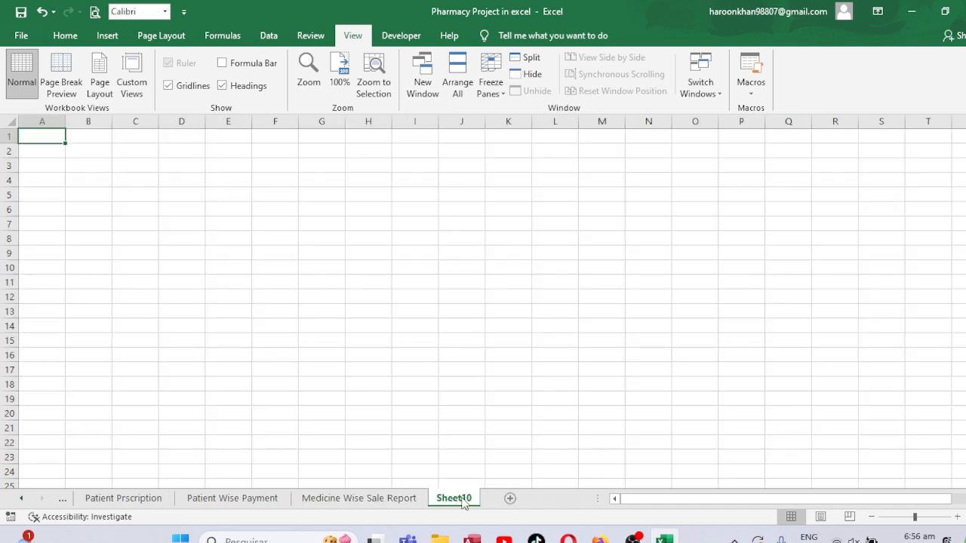
double_click(463, 498)
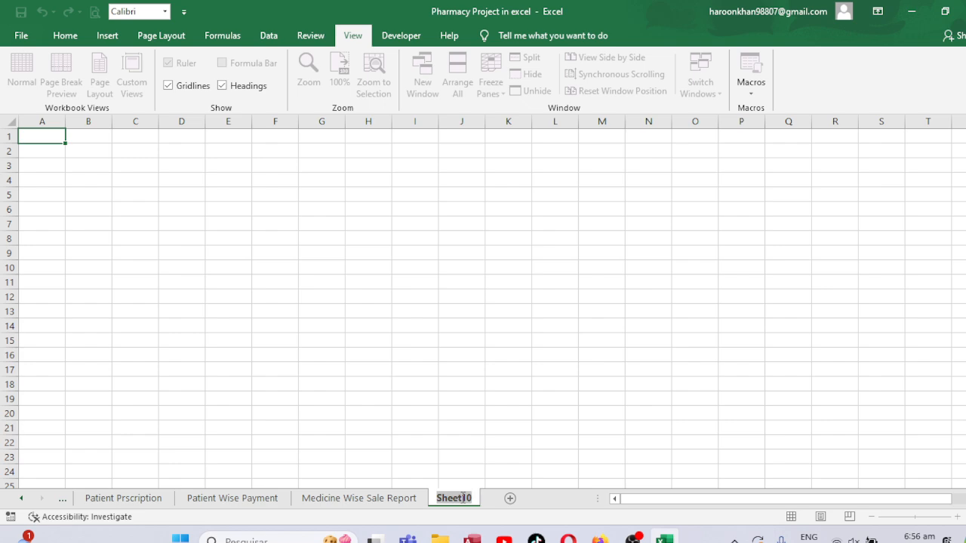
type("N")
key("BackSpace")
type("M")
key("BackSpace")
type("Med")
key("BackSpace")
type("dicine Sa")
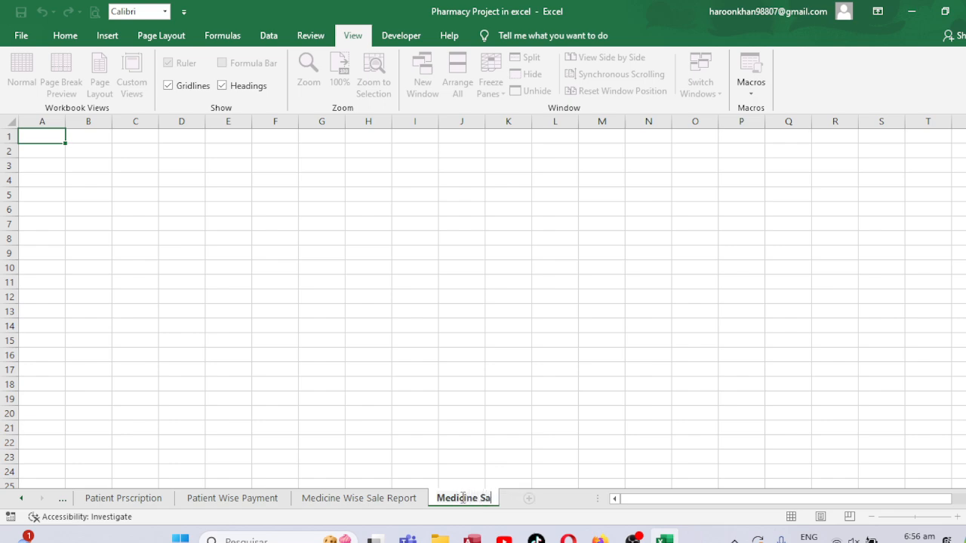
type("le Retur")
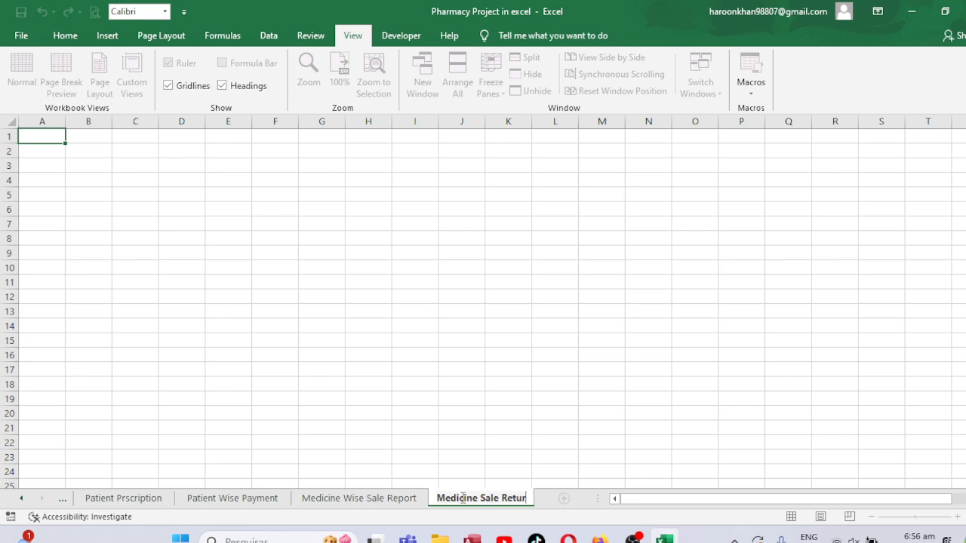
type("n Record")
key("Return")
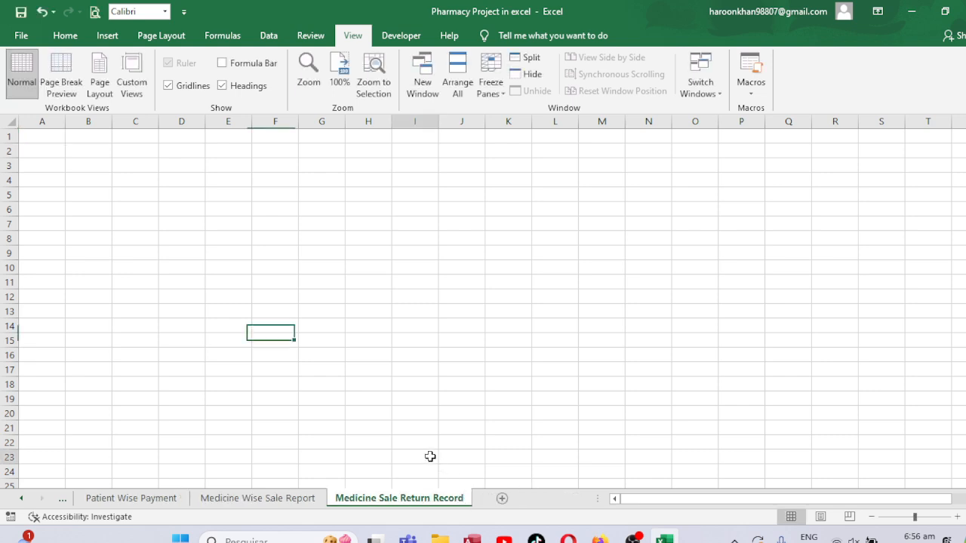
left_click(426, 458)
Copy the title and table A1:G15 from the Medicine Wise Sale Report sheet to cell A1 of the Medicine Sale Return Record sheet.
left_click(260, 501)
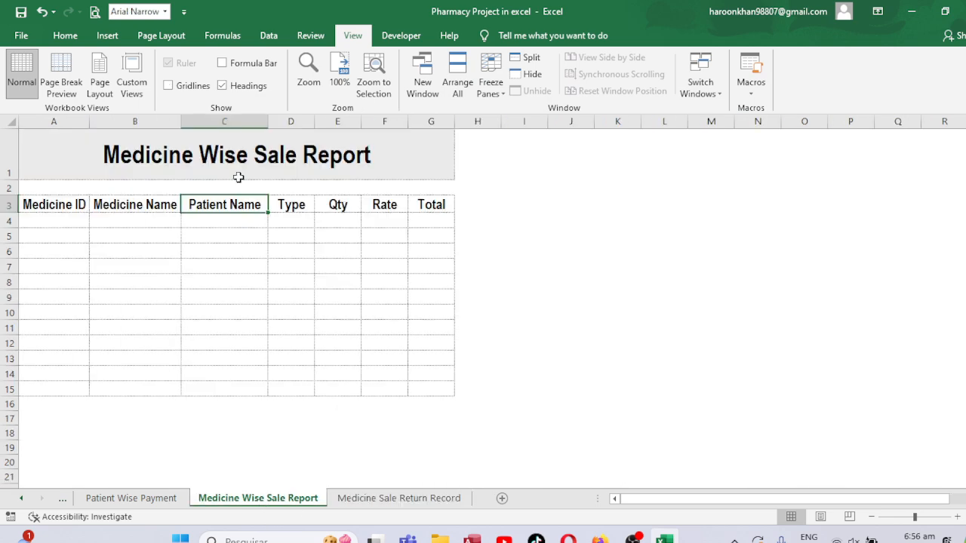
left_click_drag(173, 158, 199, 387)
key("ctrl+c")
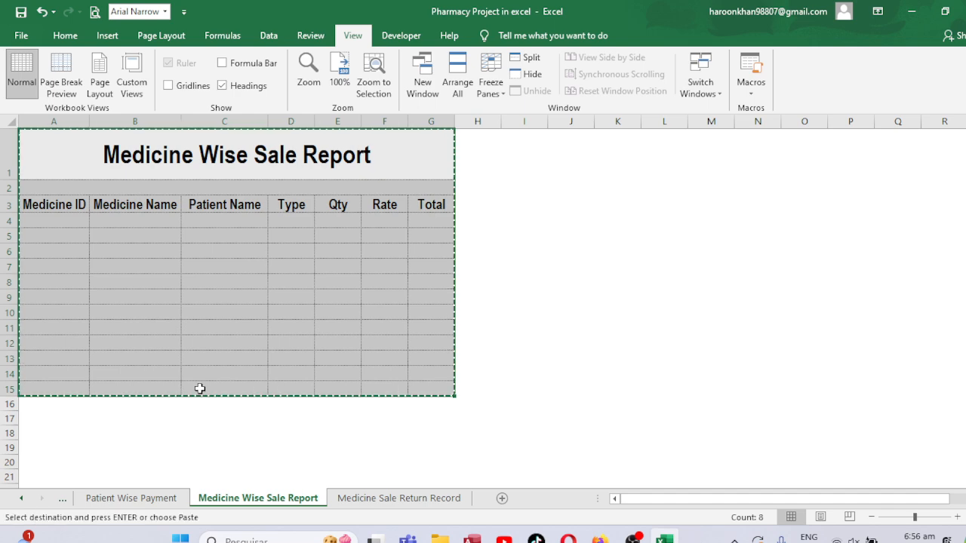
left_click(405, 498)
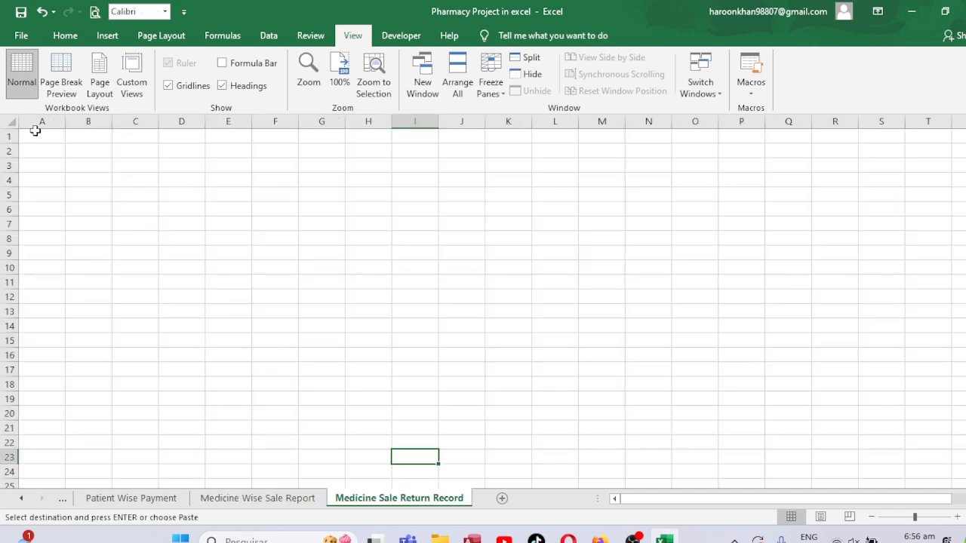
left_click(35, 131)
key("ctrl+v")
key("Escape")
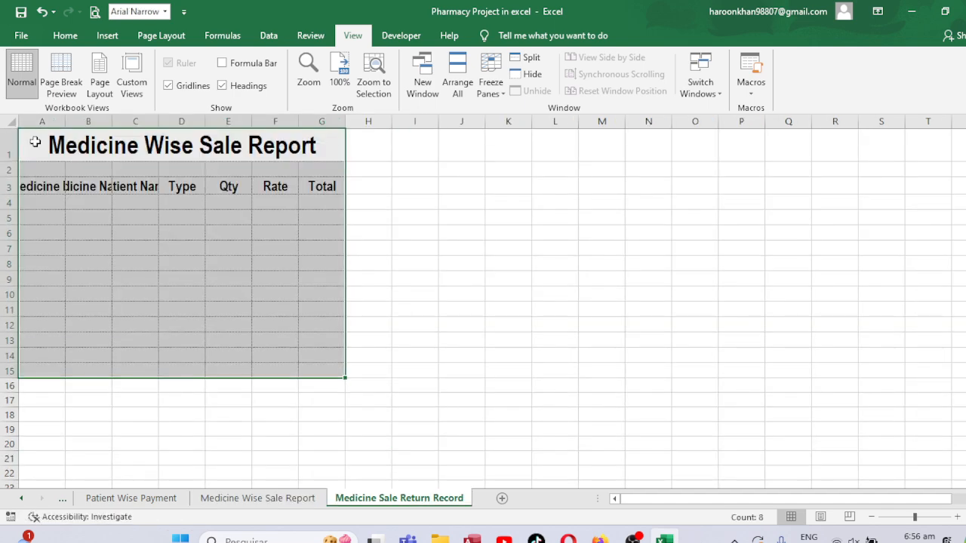
Widen columns A to G of the Medicine Sale Return Record table equally so all headers fit.
left_click_drag(42, 121, 370, 114)
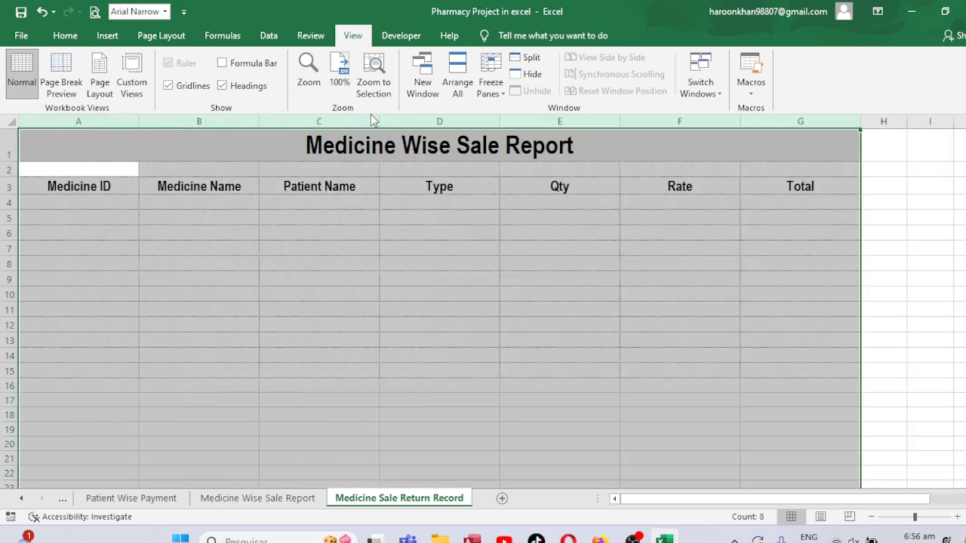
left_click(245, 185)
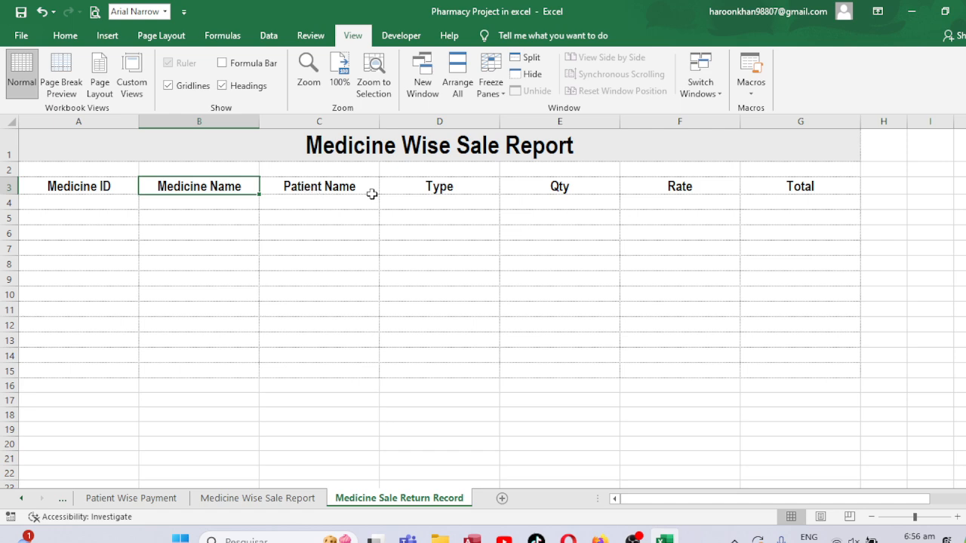
Narrow columns A to G of the Medicine Sale Return Record table equally, keeping every header fully readable.
left_click(447, 192)
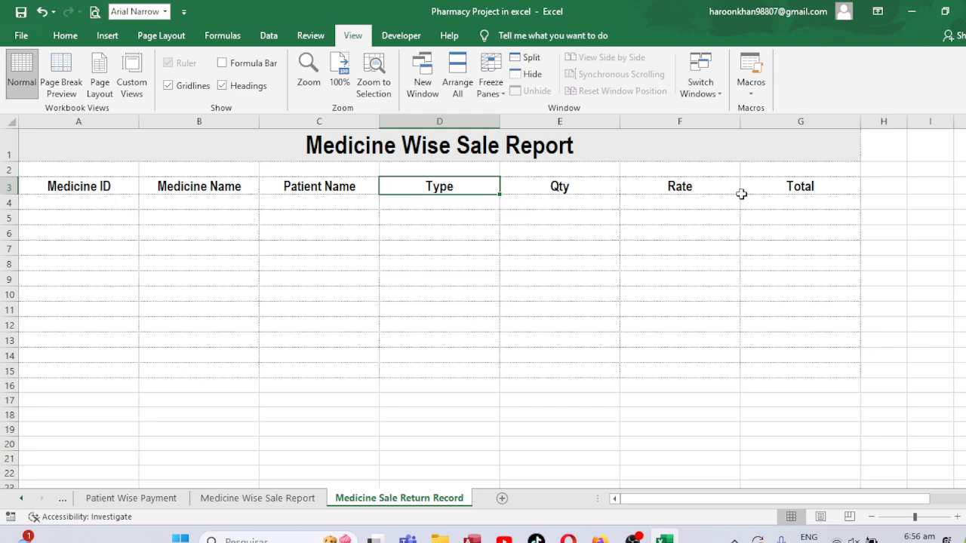
left_click(774, 192)
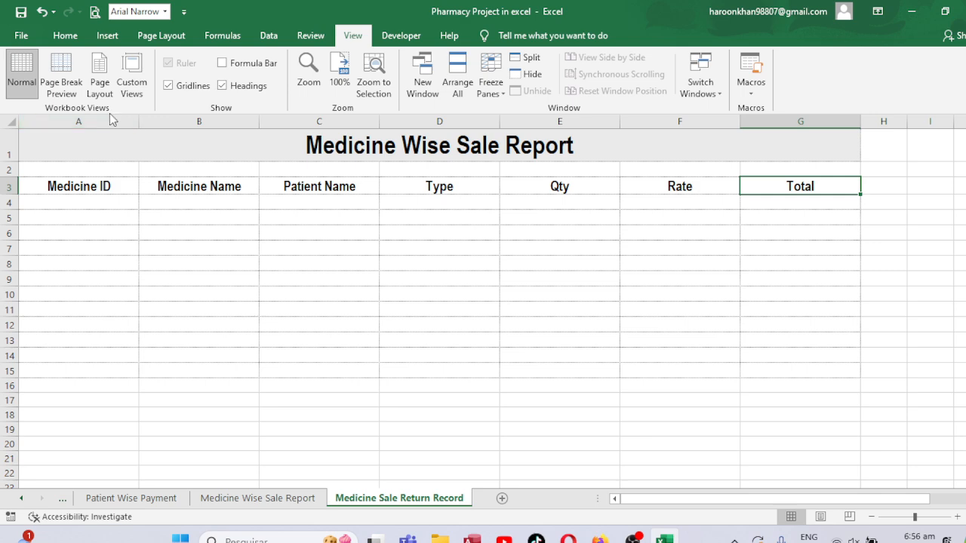
left_click_drag(114, 120, 754, 122)
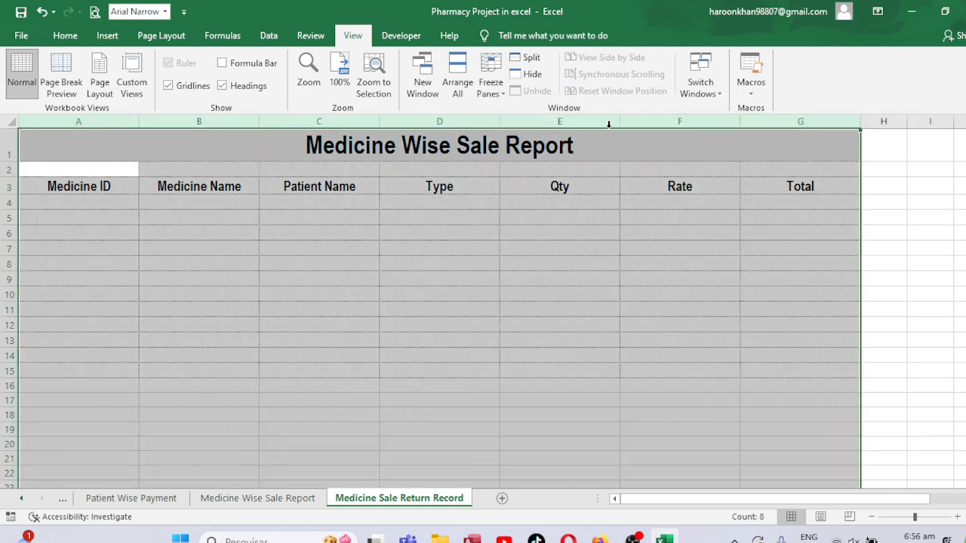
left_click_drag(619, 119, 564, 130)
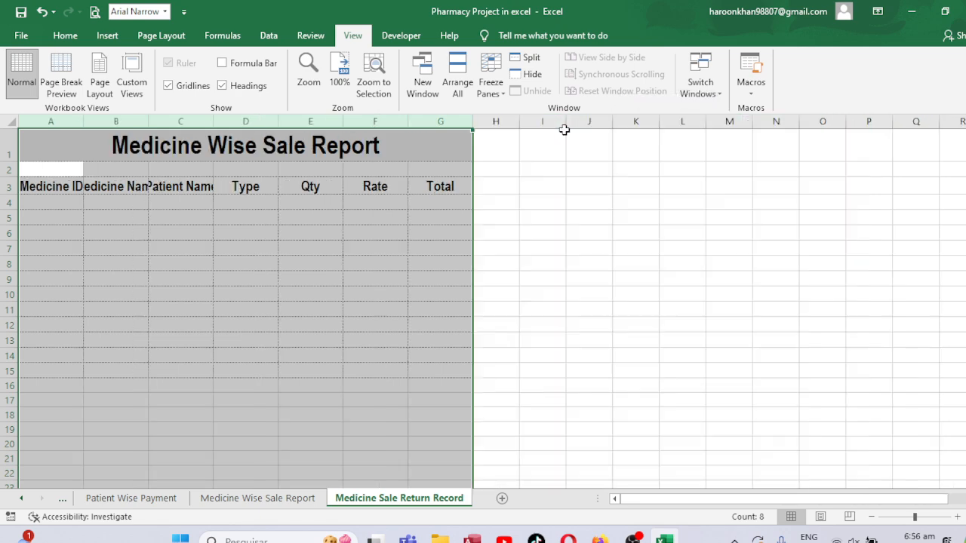
left_click_drag(212, 122, 243, 122)
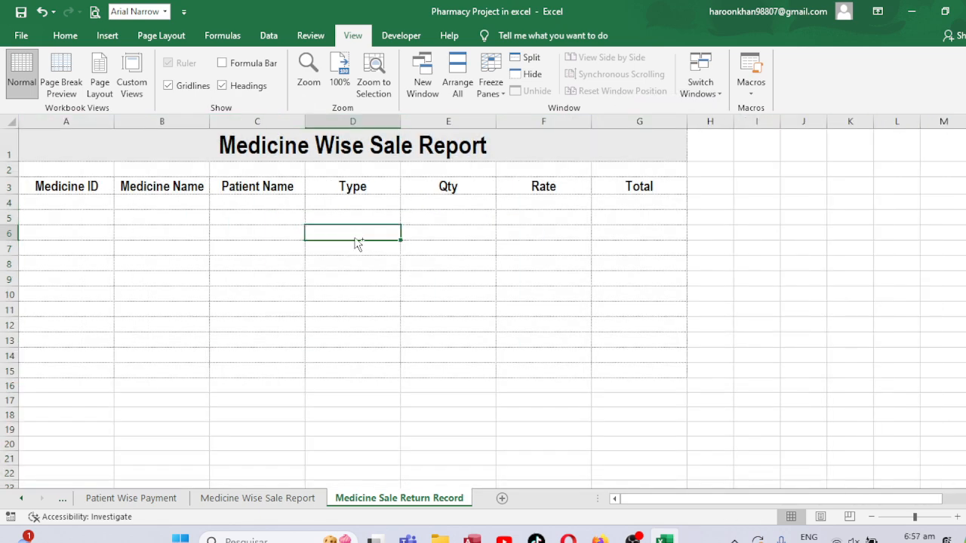
Hide the gridlines on the Medicine Sale Return Record sheet.
left_click(353, 235)
left_click(185, 87)
left_click(669, 390)
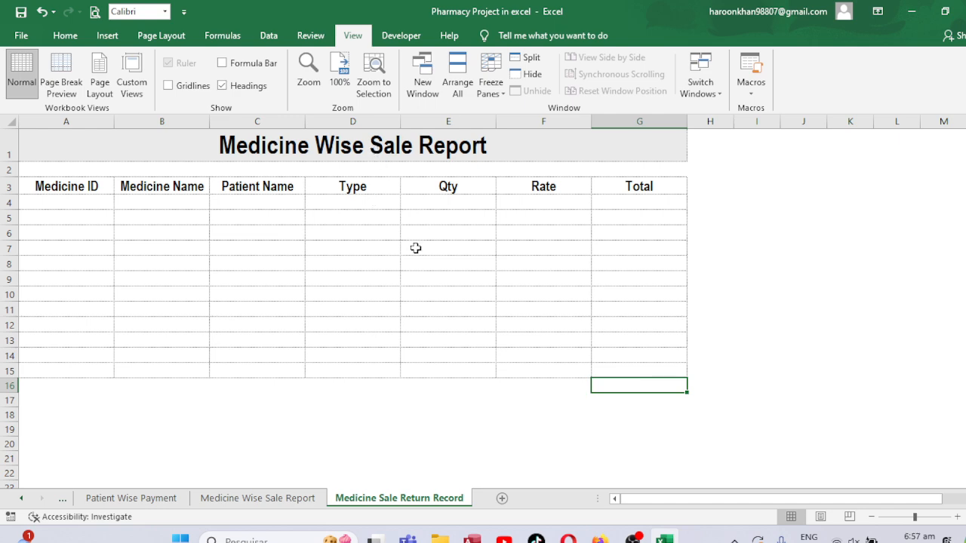
Change the title in the merged row 1 cell of the Medicine Sale Return Record sheet to "Medicine Sales Return Record".
double_click(507, 146)
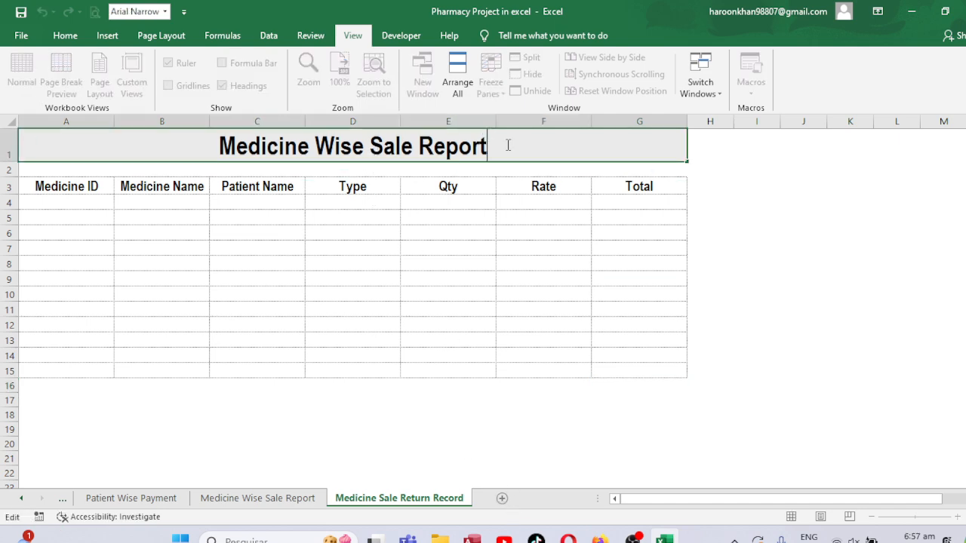
key("BackSpace")
key("BackSpace")
key("BackSpace")
key("BackSpace")
key("BackSpace")
key("BackSpace")
key("BackSpace")
key("BackSpace")
key("BackSpace")
key("BackSpace")
key("BackSpace")
key("BackSpace")
key("BackSpace")
key("BackSpace")
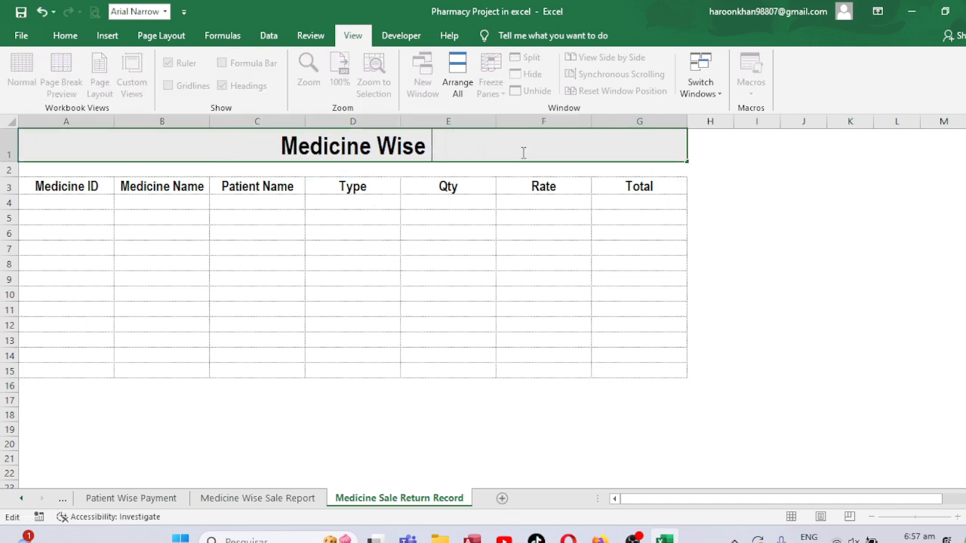
key("BackSpace")
key("BackSpace")
type("Sa")
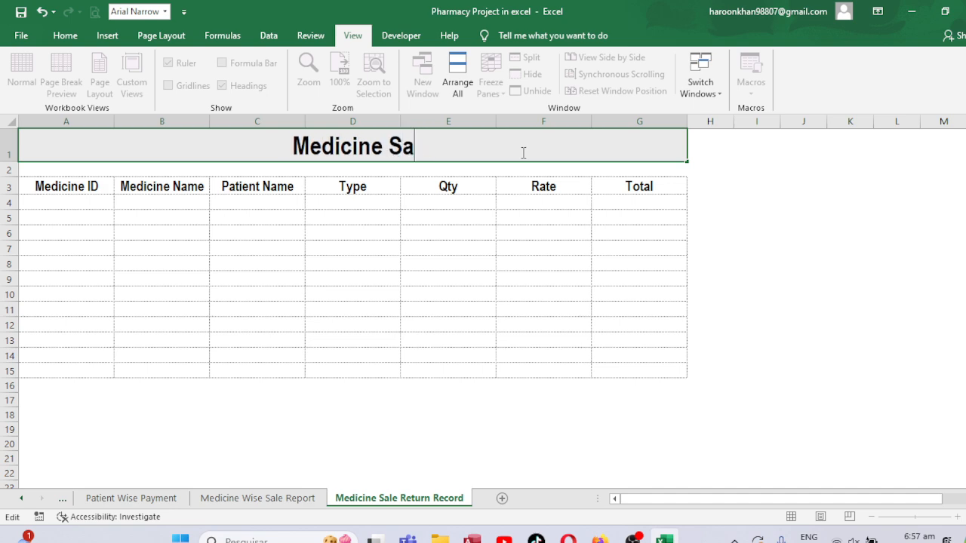
type("les Re")
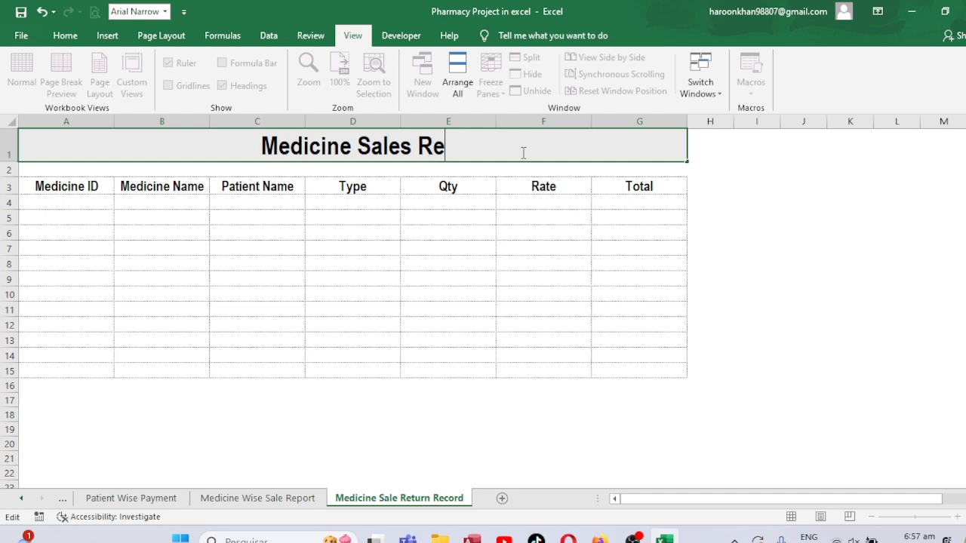
type("turn ")
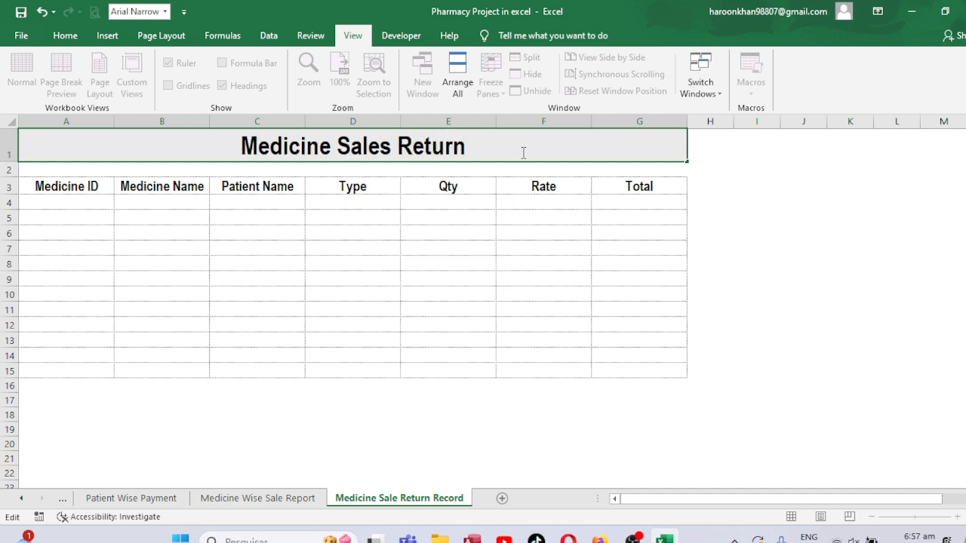
type("Record")
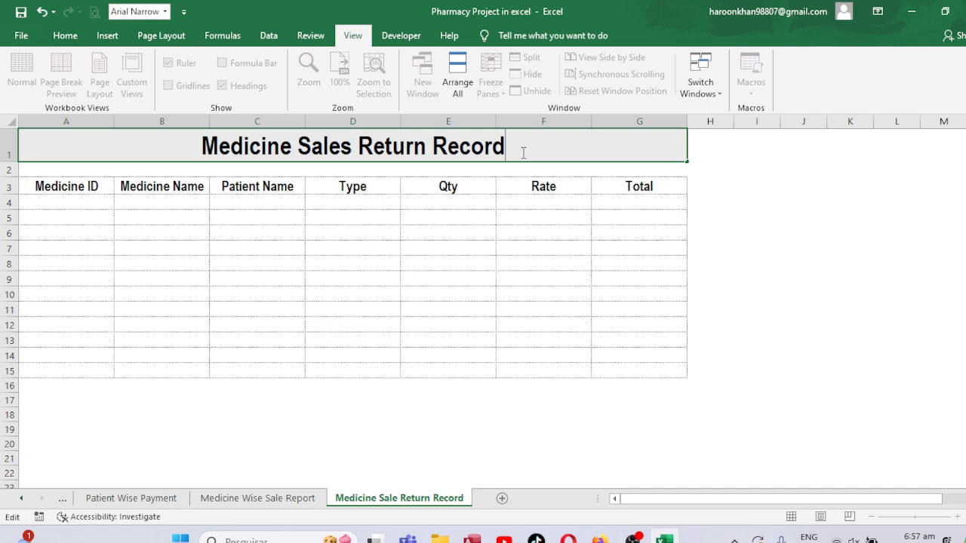
key("ctrl+Return")
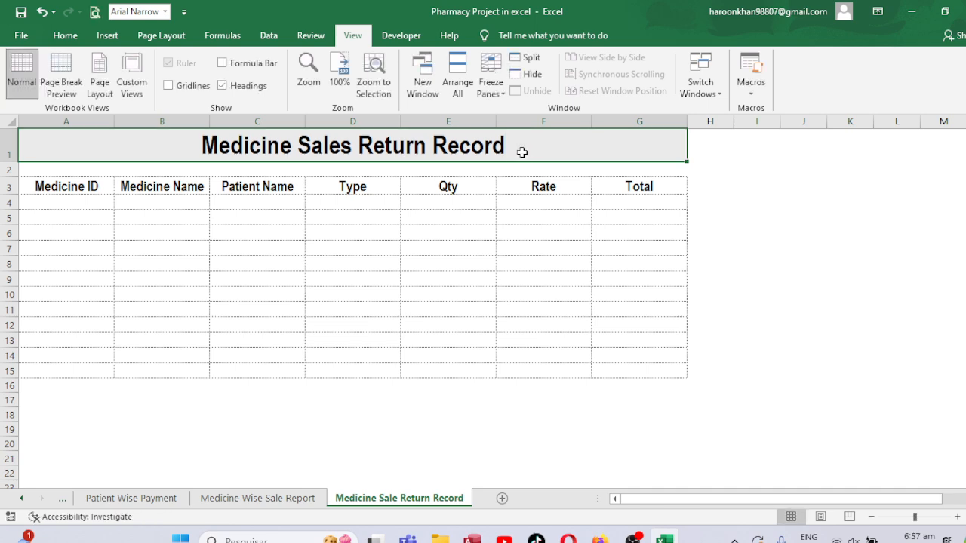
left_click(267, 191)
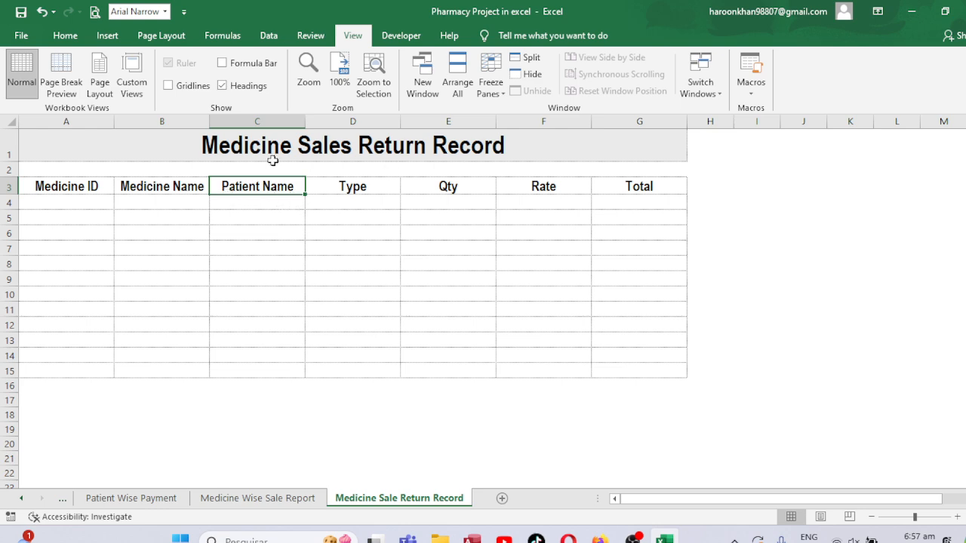
Add a new worksheet at the end of the workbook and name it "Medicine Sales Return Report".
left_click(502, 499)
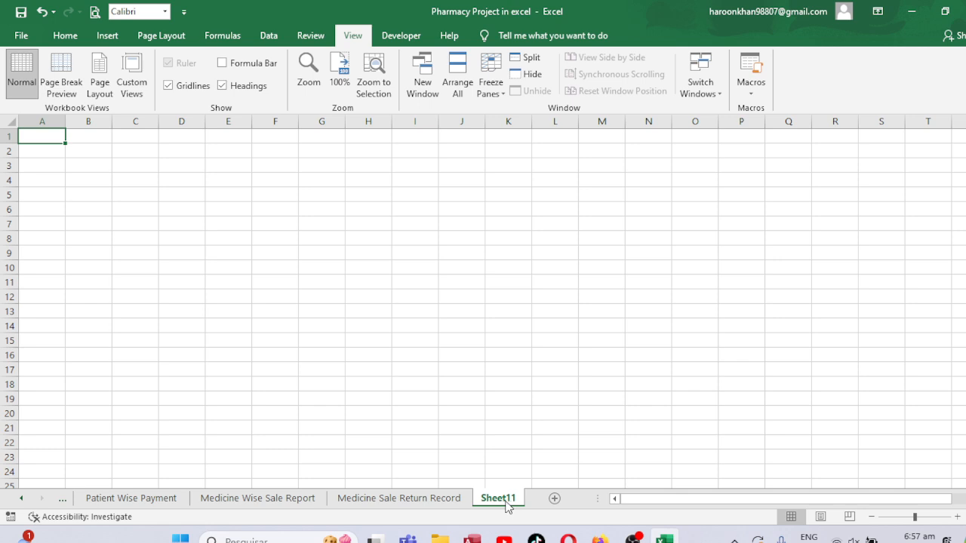
double_click(504, 499)
type("M")
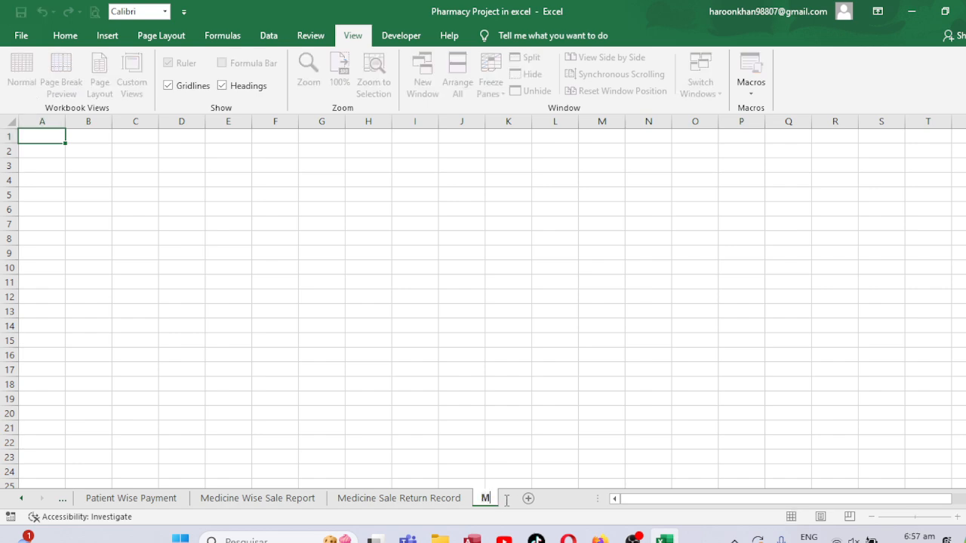
type("edici")
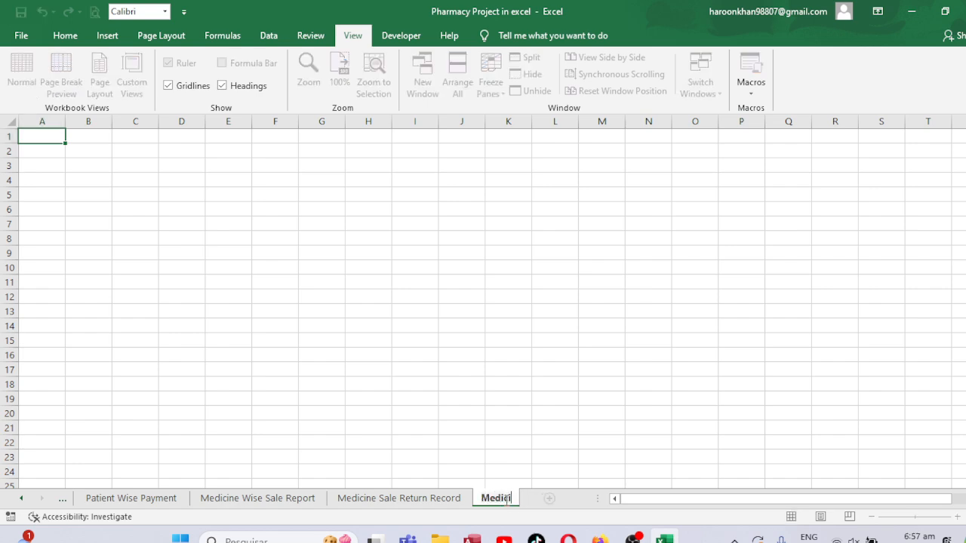
type("ne Sa")
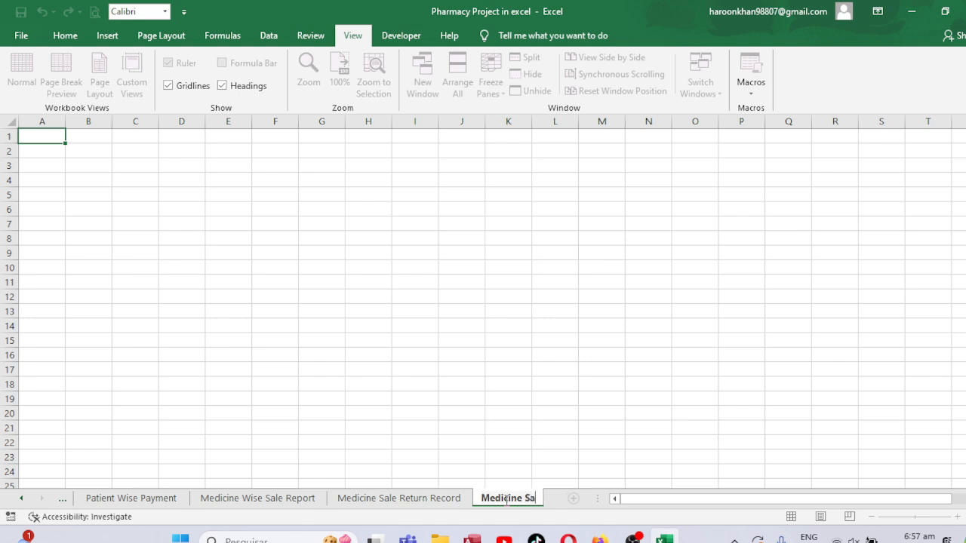
type("les")
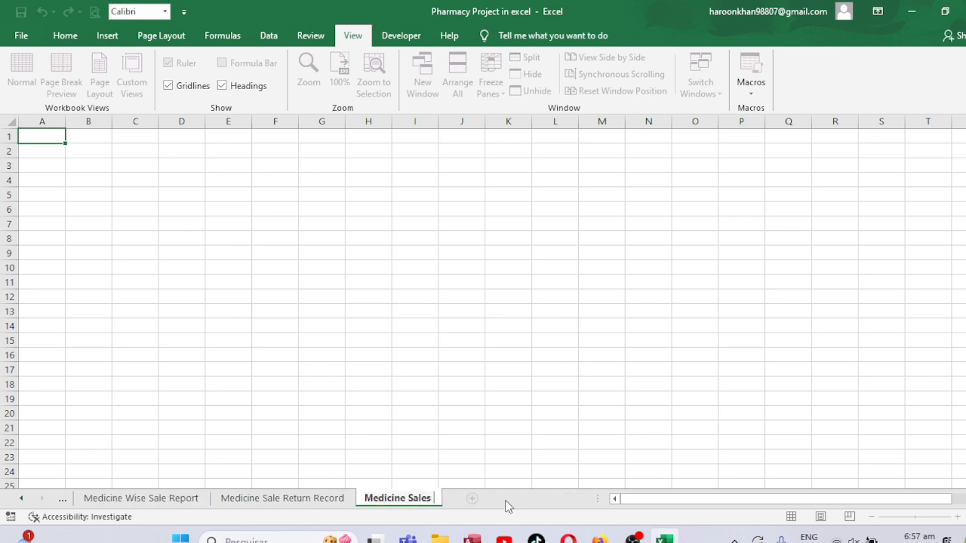
type(" Retur")
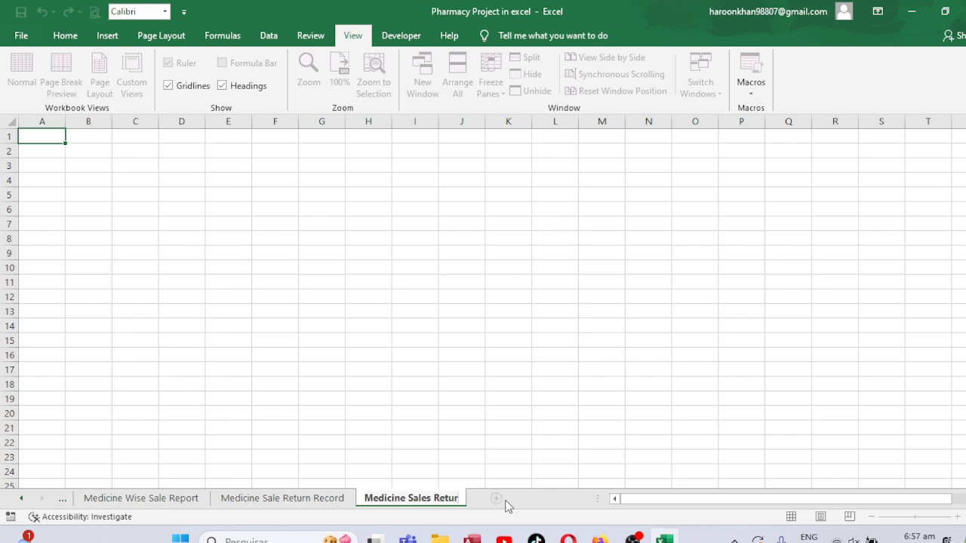
type("n Report")
left_click(435, 398)
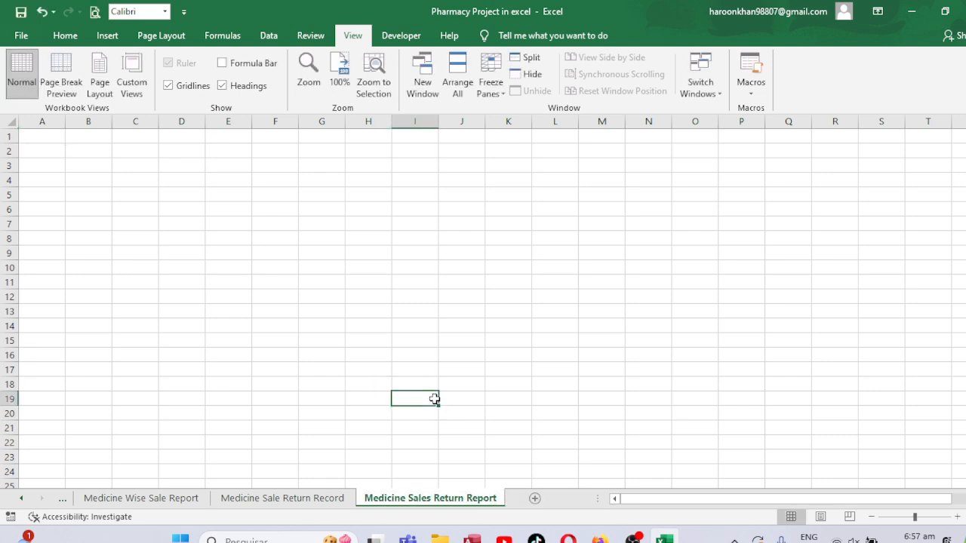
Copy the title and table A1:G15 from the Medicine Sale Return Record sheet to cell A1 of the Medicine Sales Return Report sheet.
left_click(302, 498)
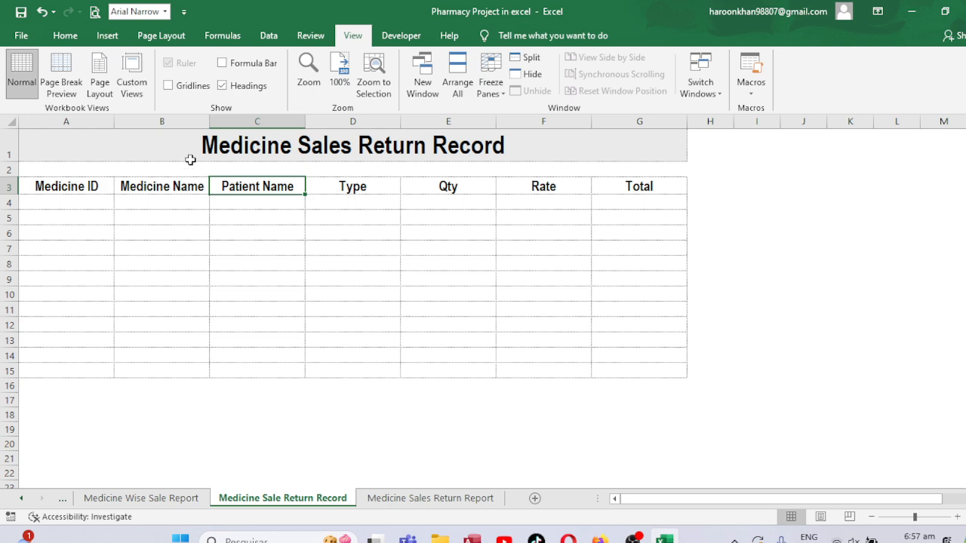
left_click_drag(143, 146, 126, 366)
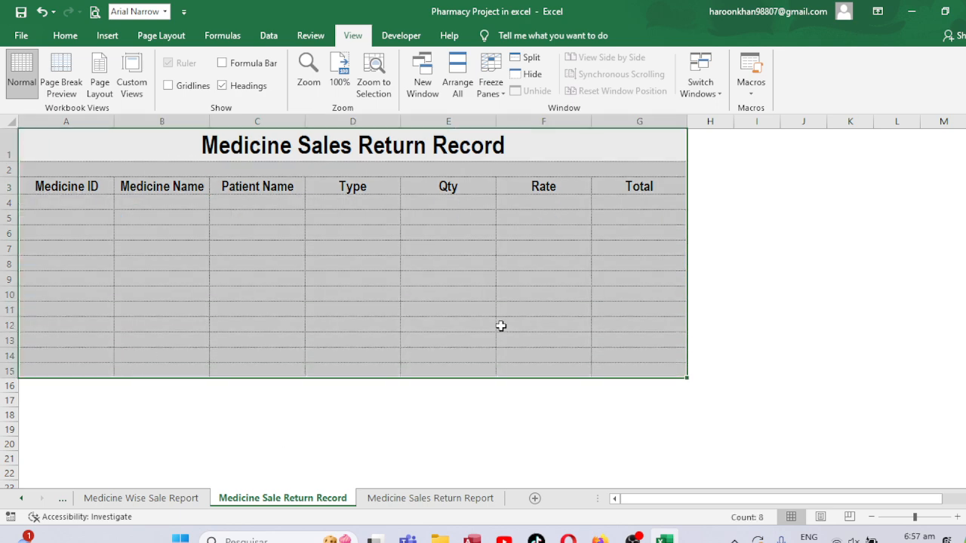
key("ctrl+c")
left_click(434, 498)
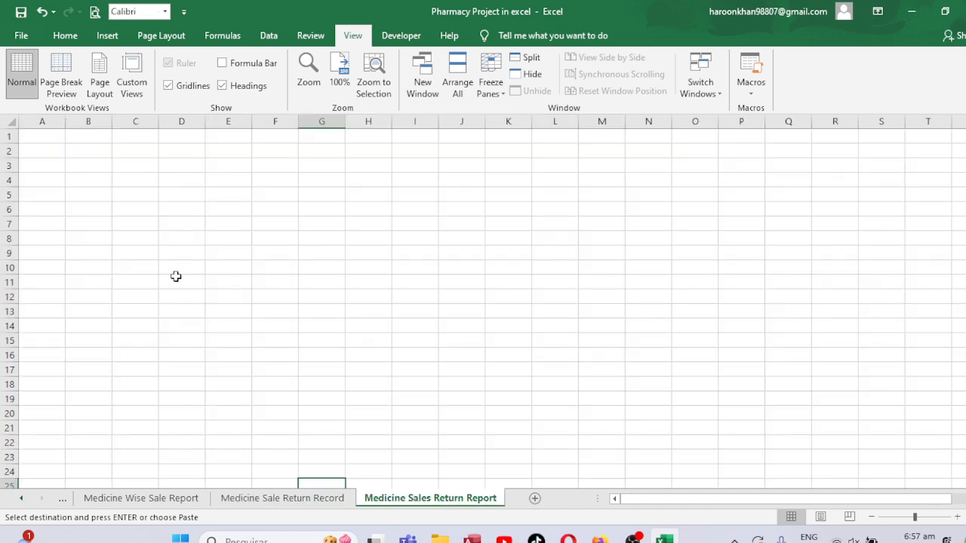
left_click(34, 121)
left_click(35, 138)
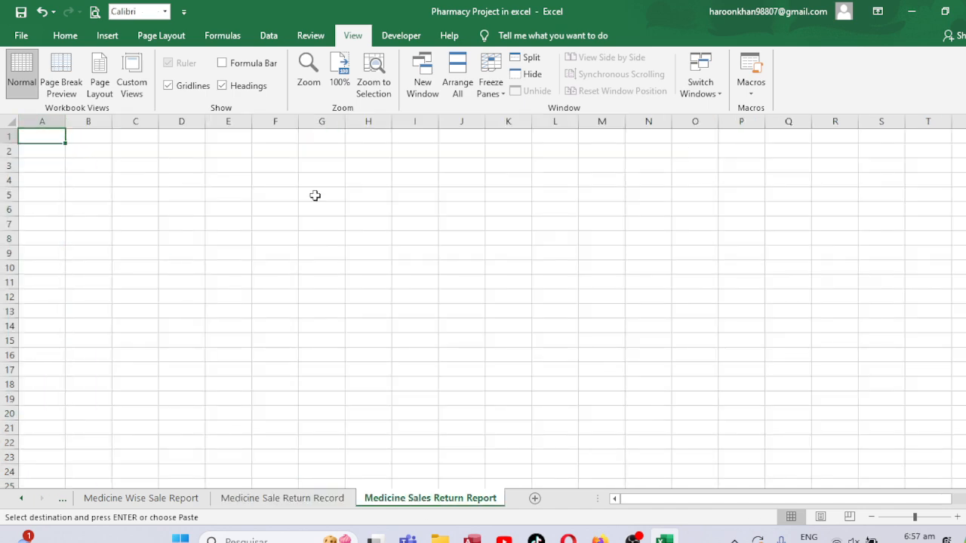
key("ctrl+v")
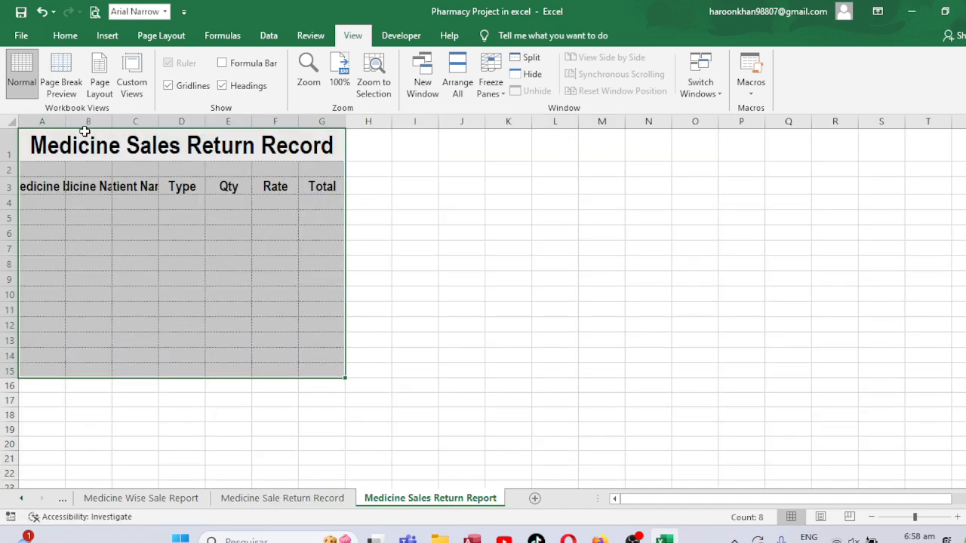
Widen columns A to G of the Medicine Sales Return Report table equally so all headers fit, and hide the sheet's gridlines.
left_click_drag(52, 121, 338, 122)
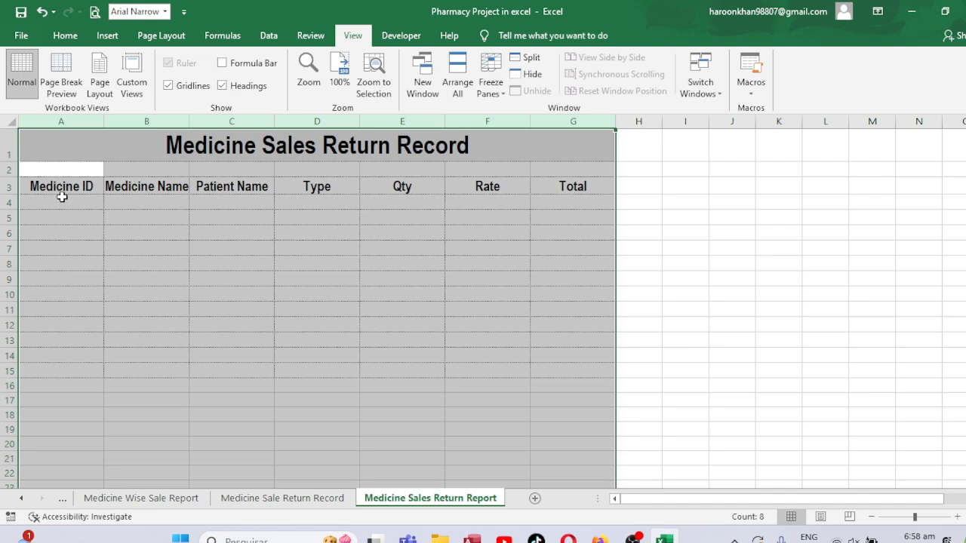
left_click(160, 193)
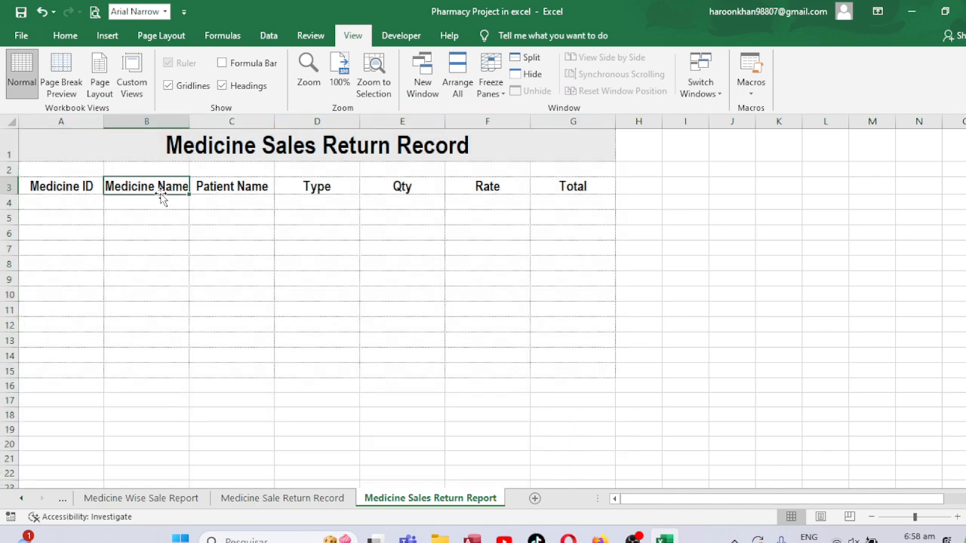
left_click(219, 191)
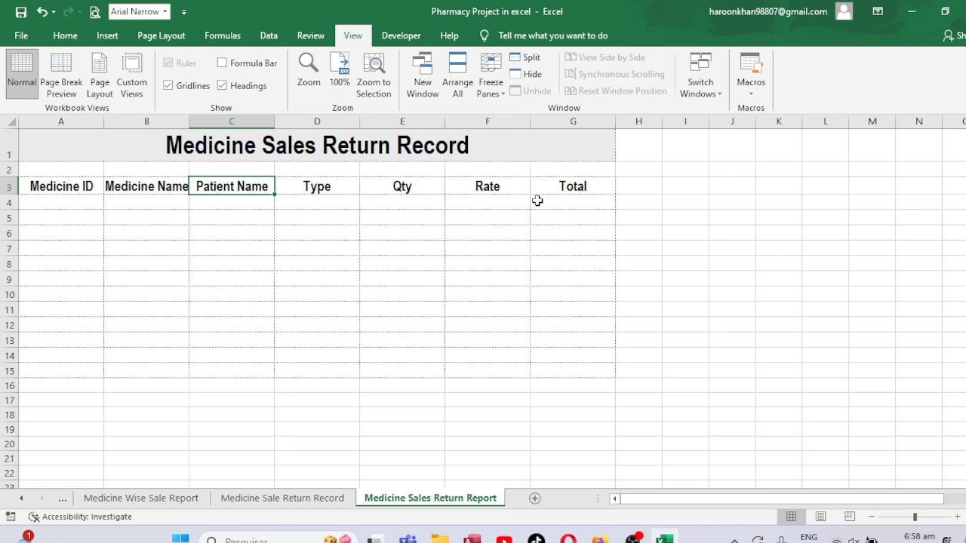
left_click(194, 86)
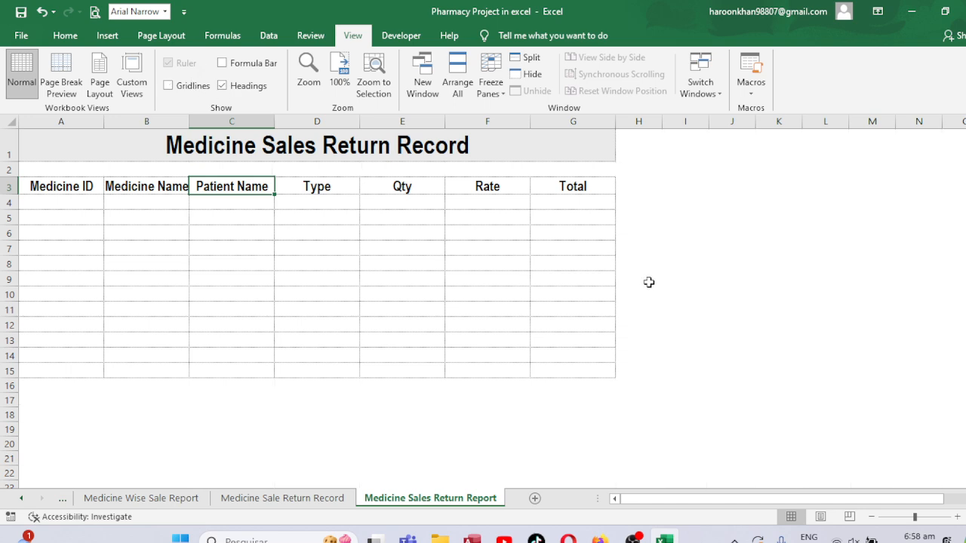
Change the title in the merged row 1 cell of the Medicine Sales Return Report sheet to "Medicine Sales Return Report".
double_click(439, 149)
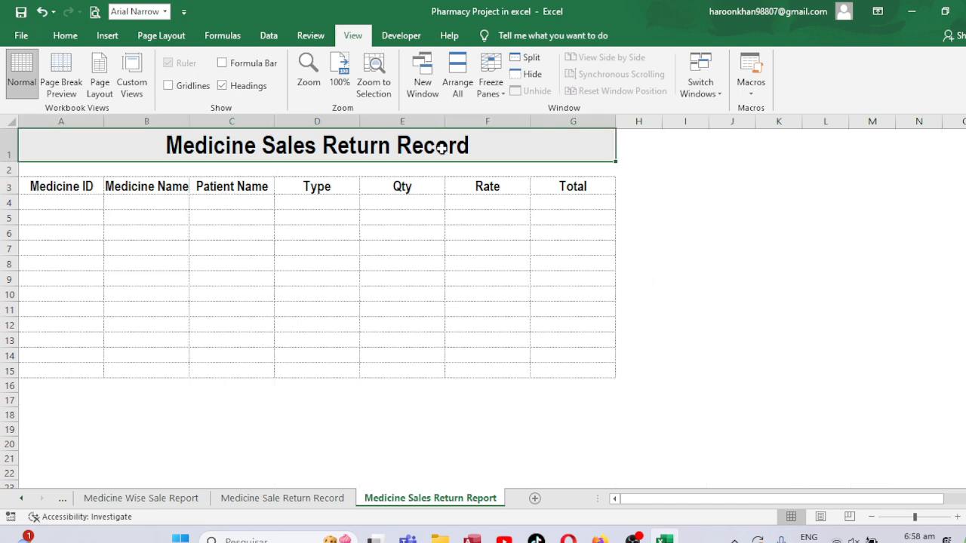
key("BackSpace")
key("BackSpace")
key("BackSpace")
key("BackSpace")
key("BackSpace")
key("BackSpace")
key("BackSpace")
key("BackSpace")
key("BackSpace")
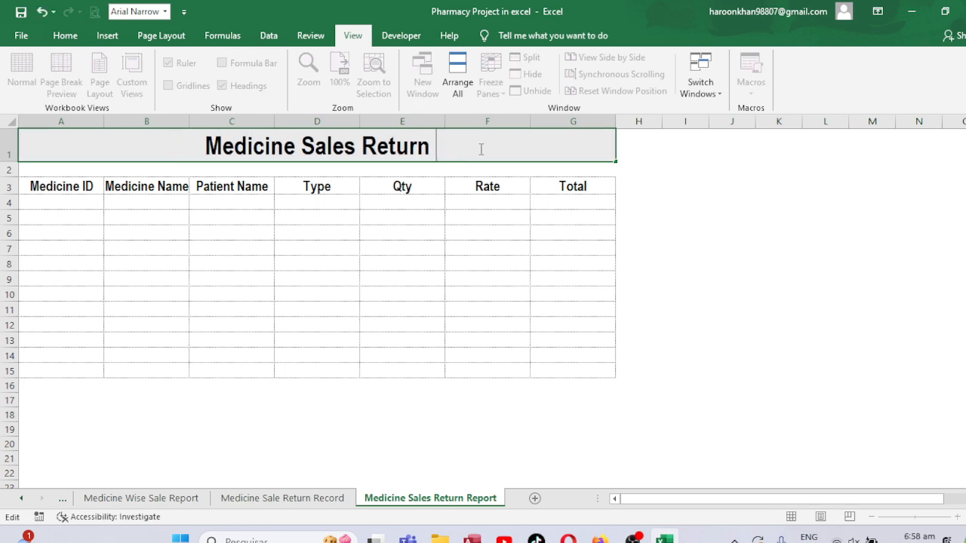
type("rn Report")
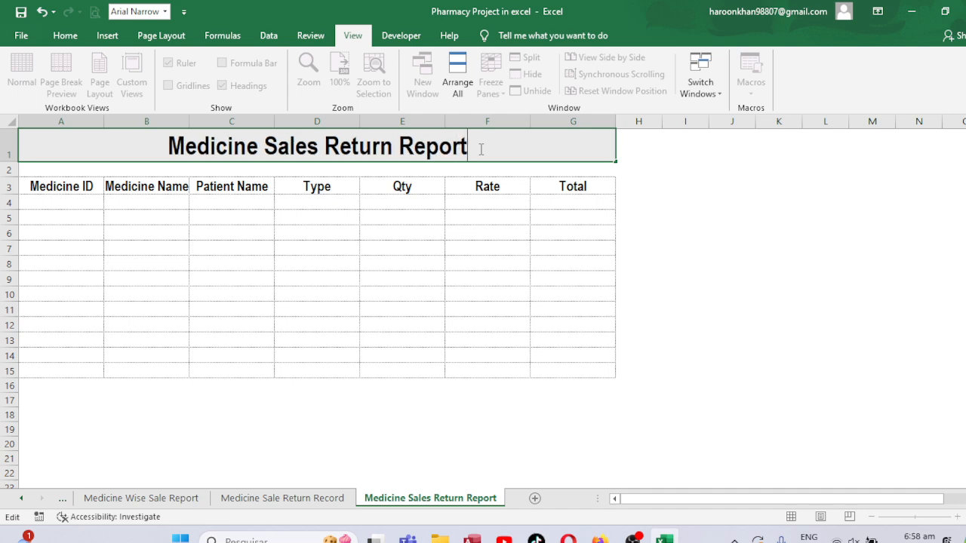
key("ctrl+Return")
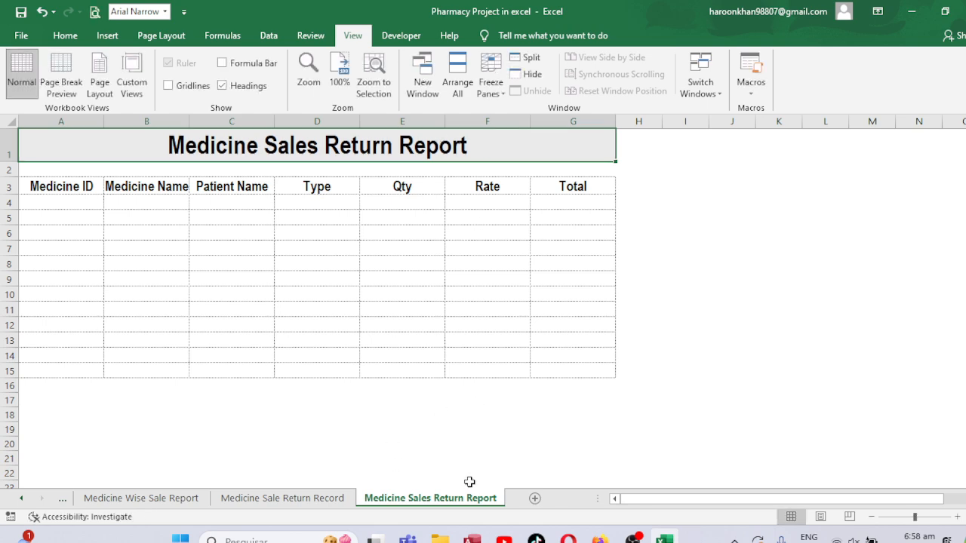
Add a new worksheet at the end of the workbook and name it "Medicine Purchase Register".
left_click(536, 498)
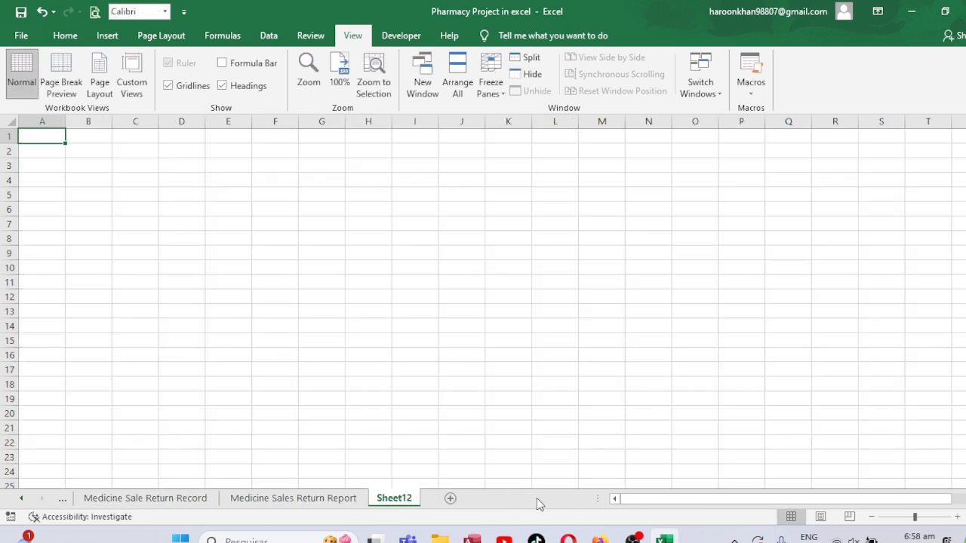
double_click(407, 498)
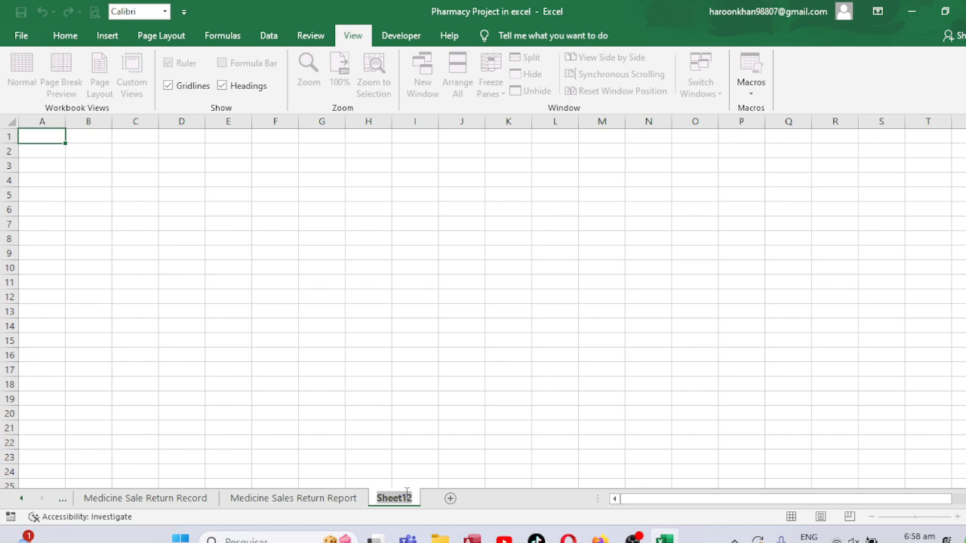
type("Medicine Pu")
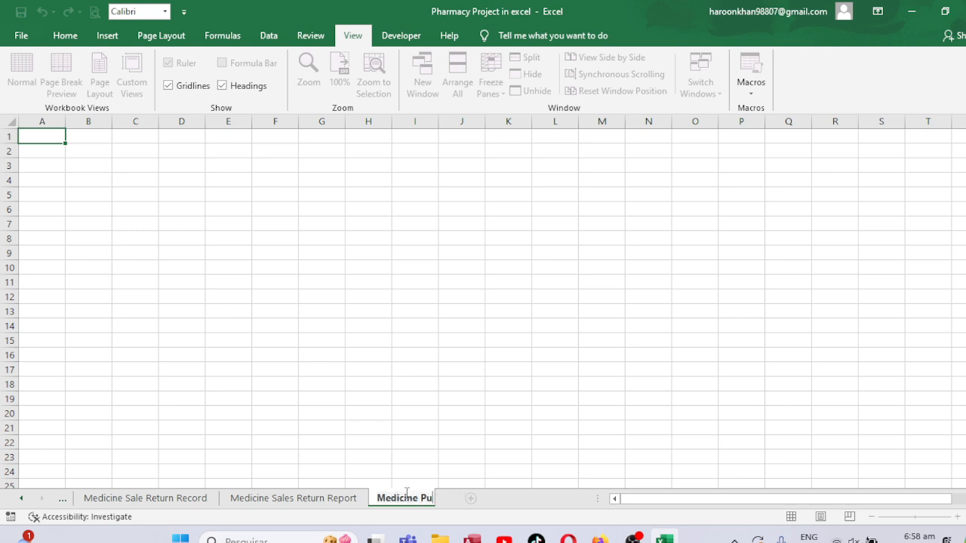
type("rchase")
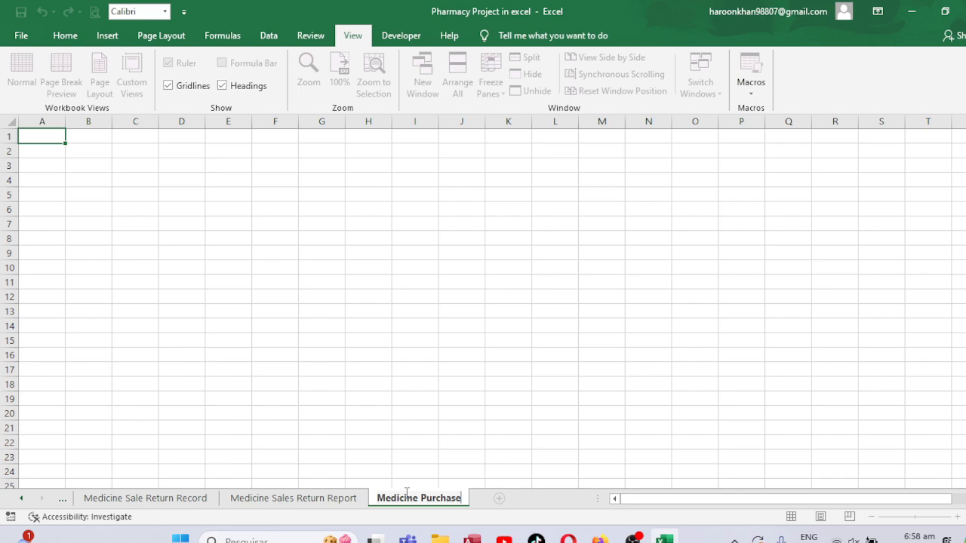
type(" Register")
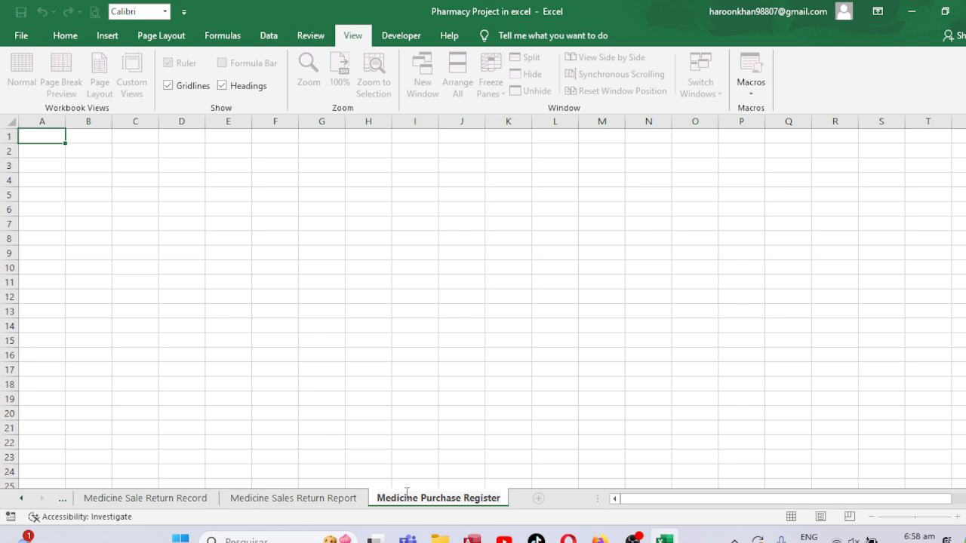
left_click(550, 369)
Copy the title and table A1:G16 from the Medicine Sales Return Report sheet to cell A1 of the Medicine Purchase Register sheet.
left_click(354, 500)
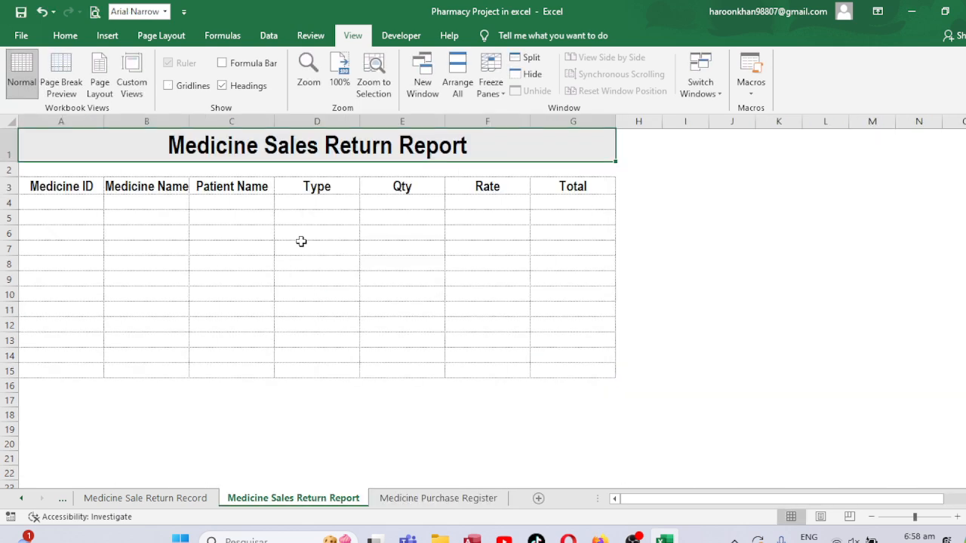
left_click_drag(215, 151, 206, 382)
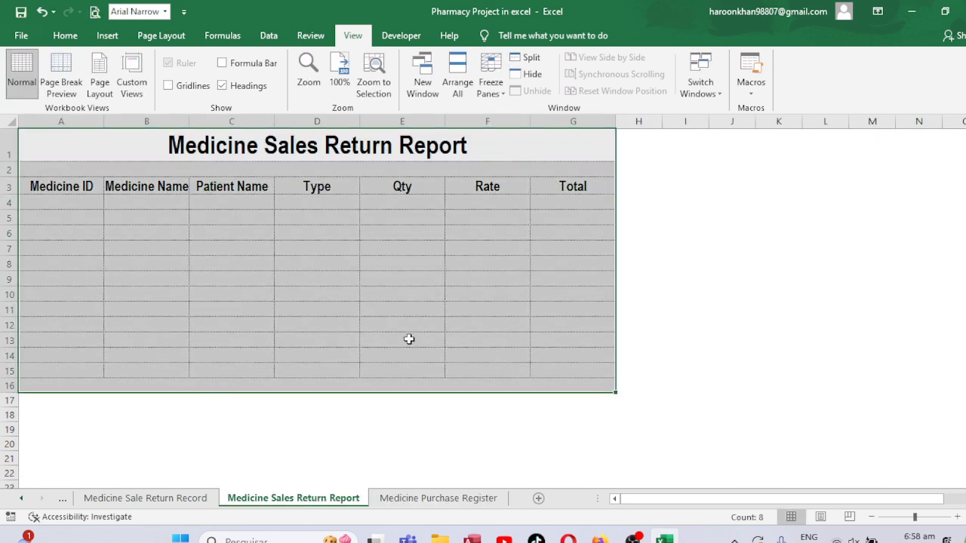
key("ctrl+c")
left_click(440, 499)
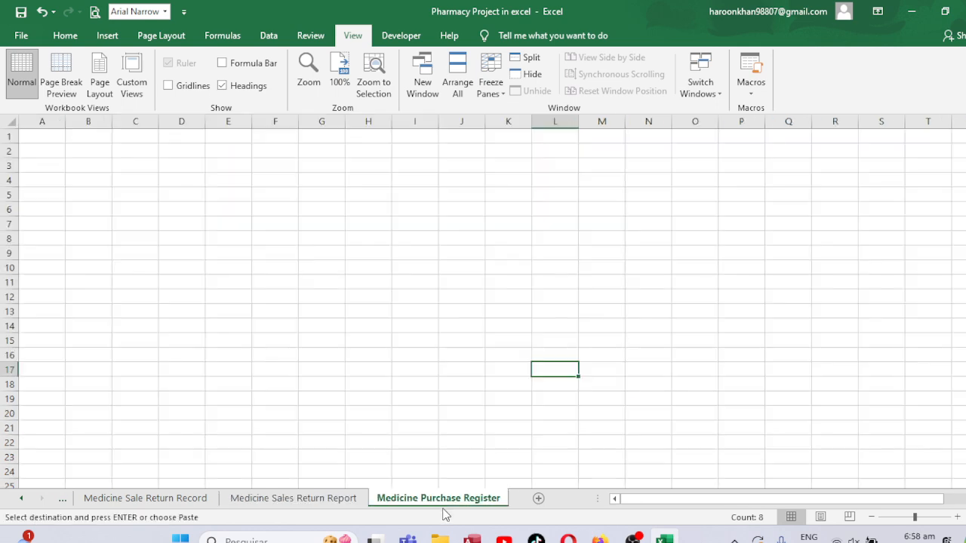
left_click(43, 136)
key("Return")
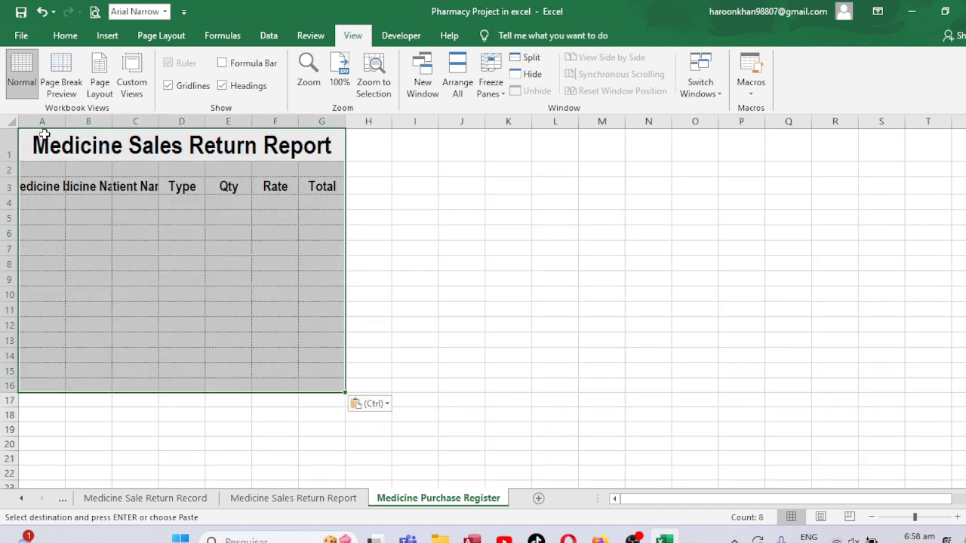
Widen columns A to G of the Medicine Purchase Register sheet equally so all headers fit, and hide the sheet's gridlines.
left_click(43, 133)
left_click_drag(43, 121, 325, 139)
left_click_drag(255, 123, 274, 121)
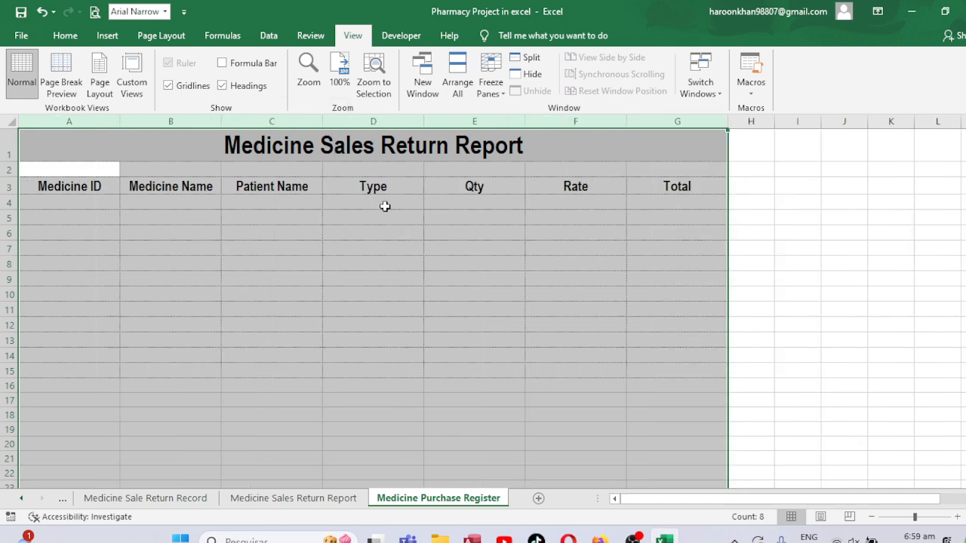
left_click(181, 87)
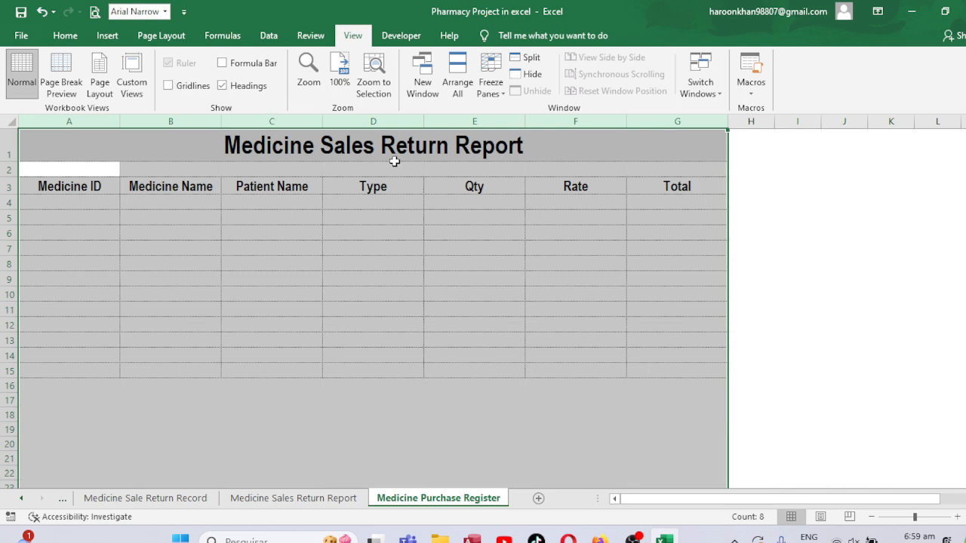
Change the title in the merged row 1 cell of the Medicine Purchase Register sheet to "Medicine Purchase Register".
left_click(389, 148)
type("Med")
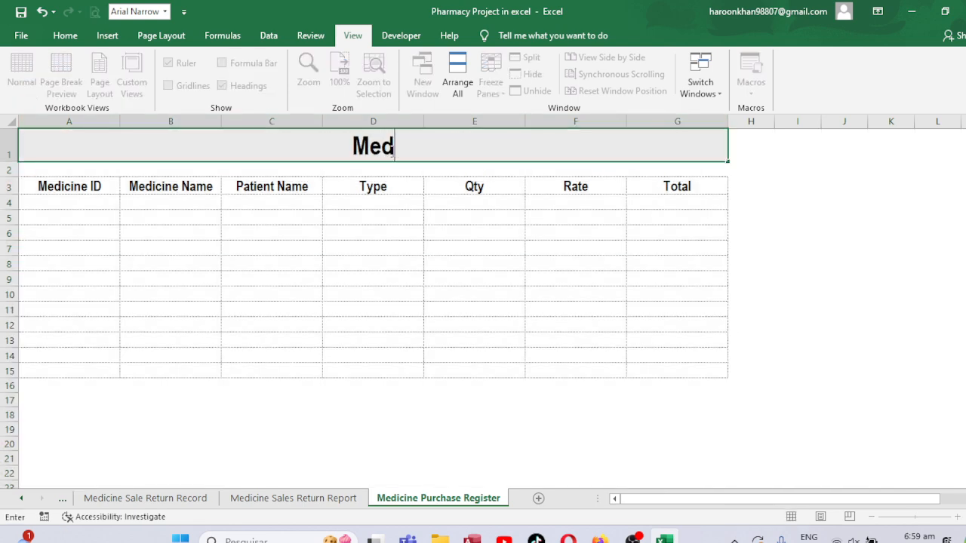
type("icine Pu")
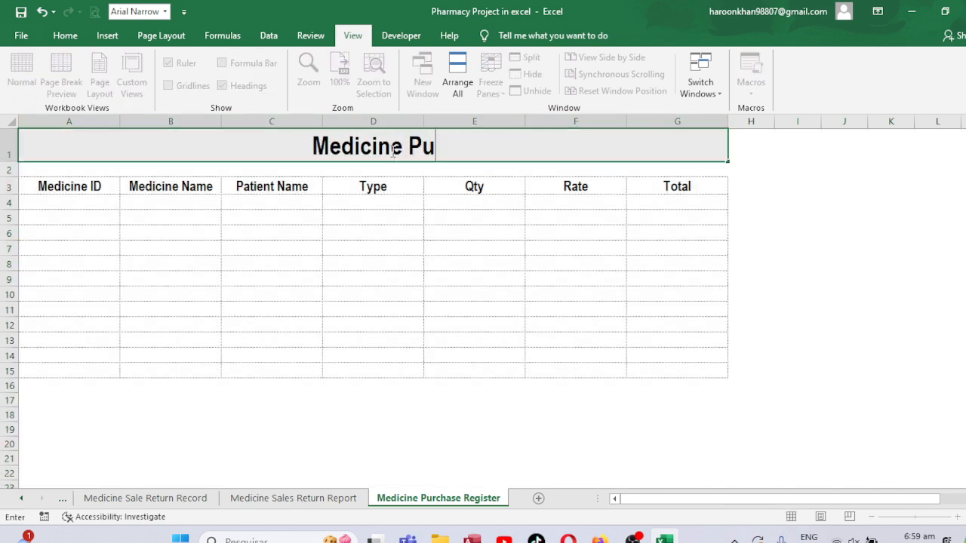
type("rchase Register")
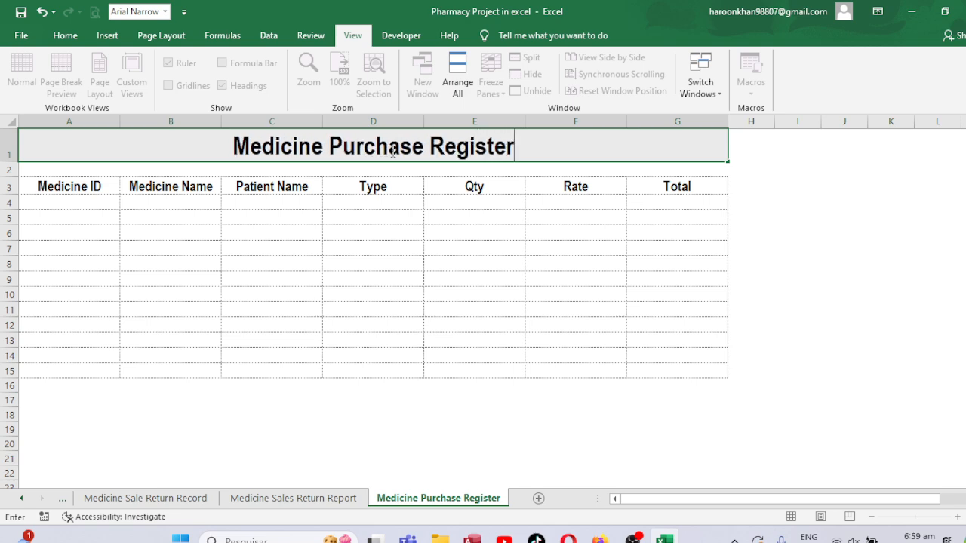
key("ctrl+Return")
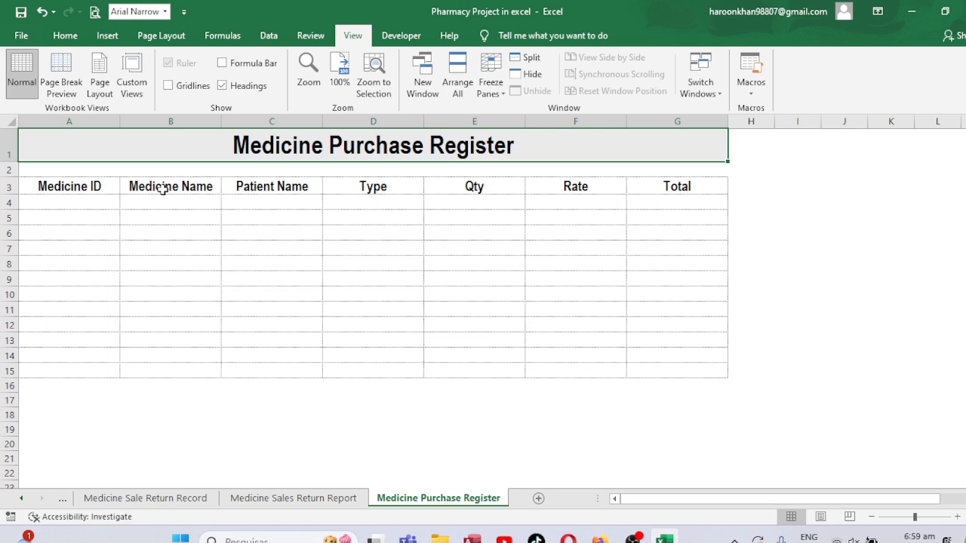
Replace the Patient Name header in cell C3 with "Supplier Name".
left_click(263, 188)
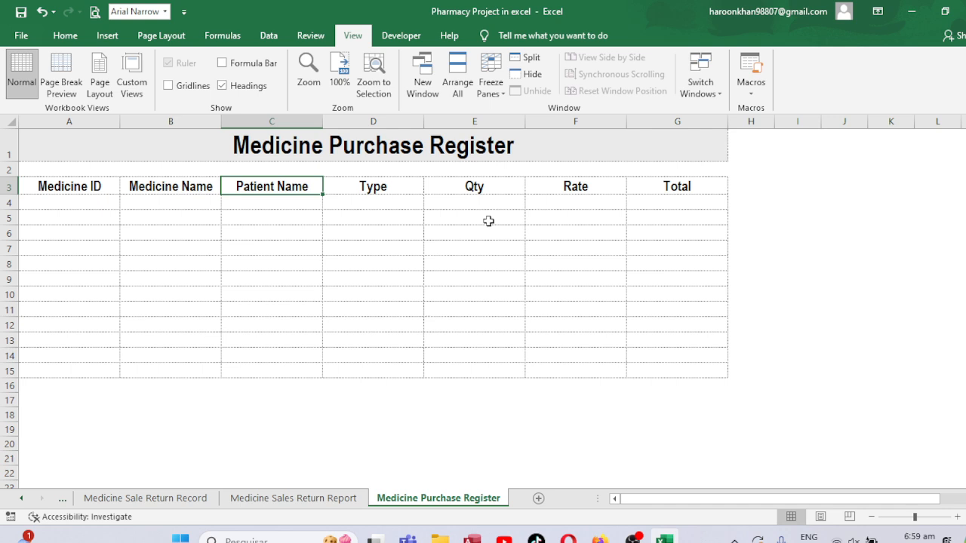
type("Supplier")
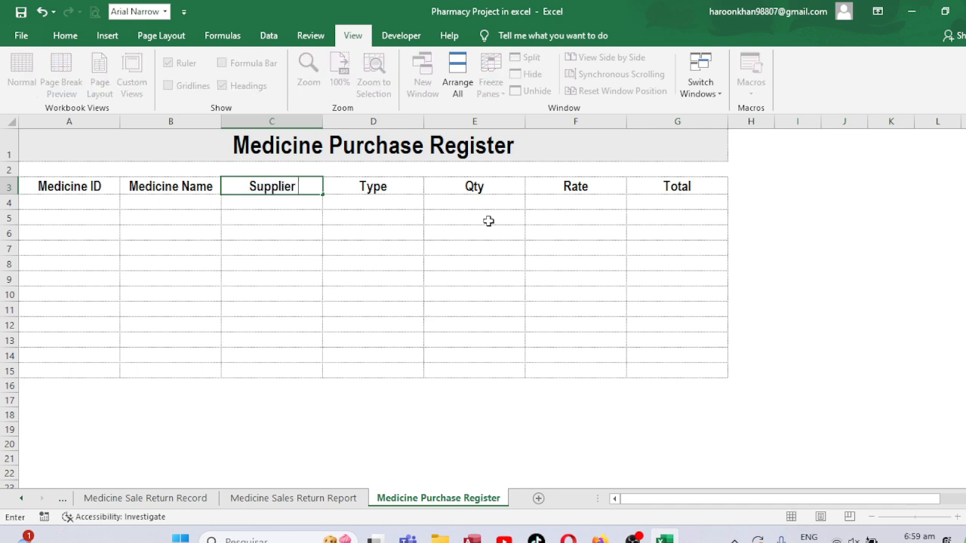
type(" Name")
key("Return")
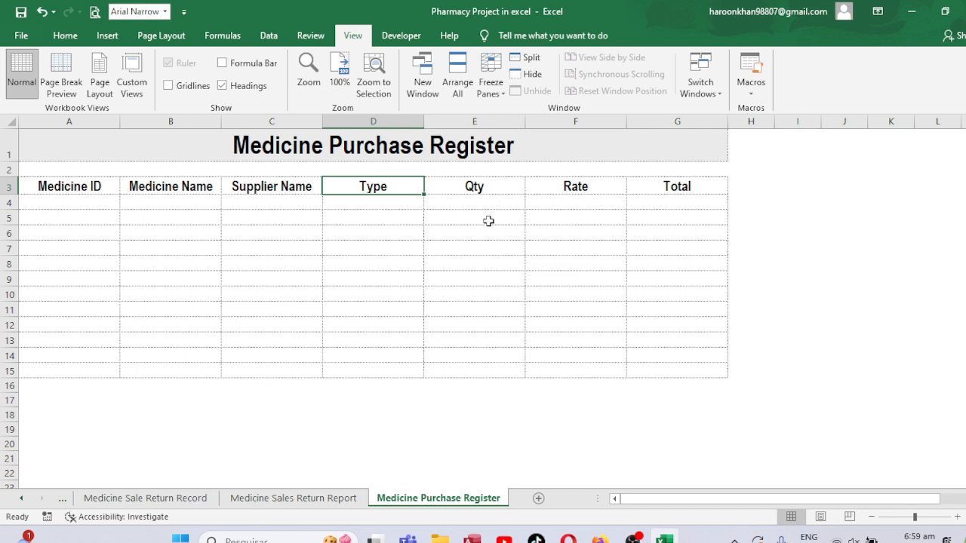
Delete the Type column D from the Medicine Purchase Register table.
left_click(396, 123)
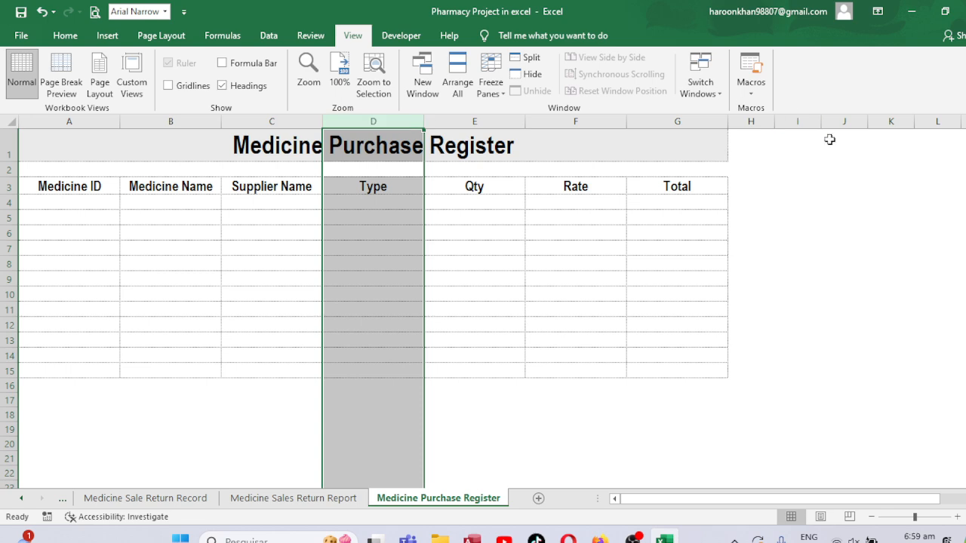
left_click(65, 35)
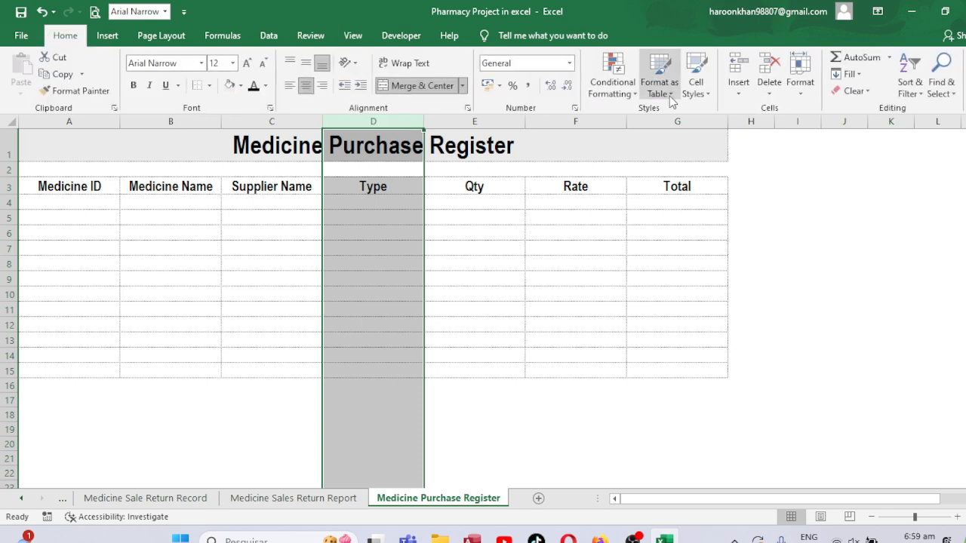
left_click(768, 82)
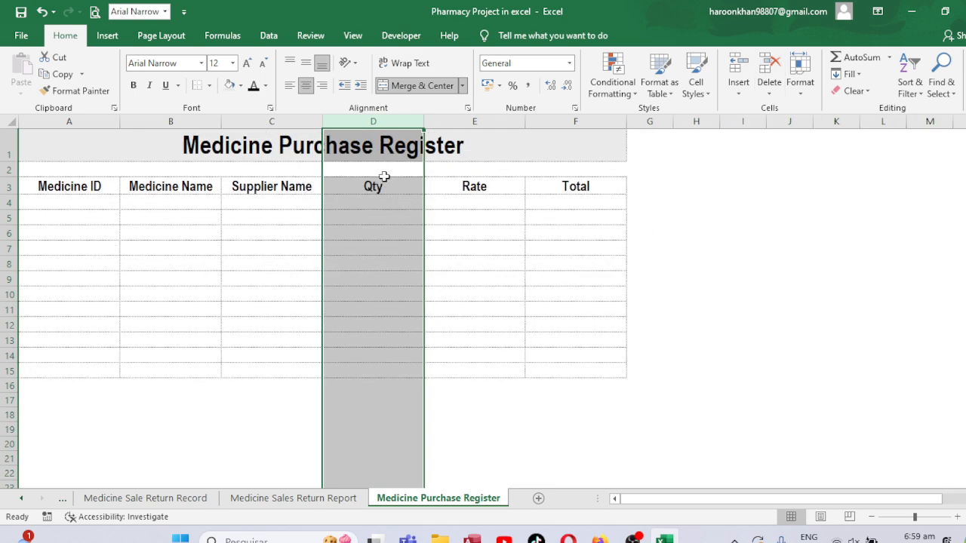
left_click_drag(371, 198, 373, 218)
left_click(371, 198)
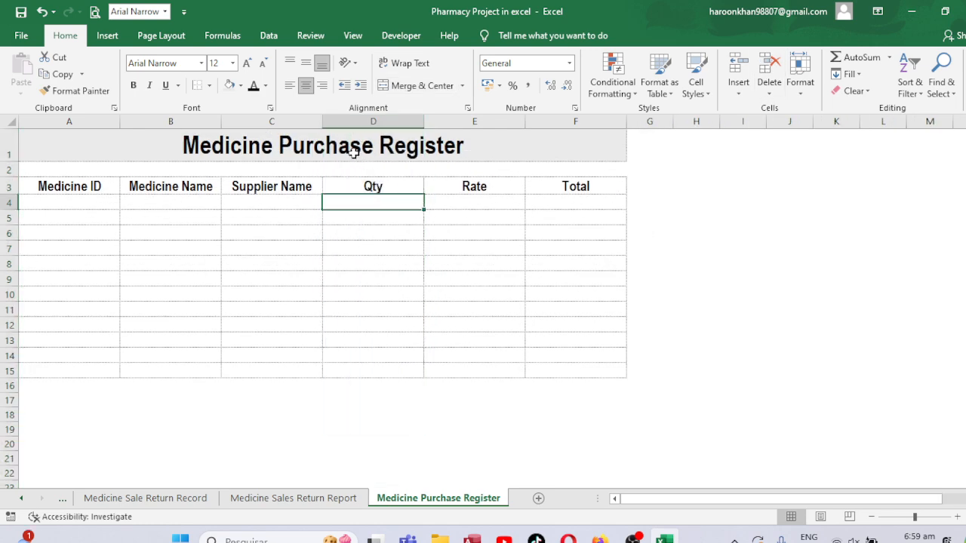
Widen the Supplier Name column and narrow the Medicine ID column so it just fits its header.
left_click_drag(326, 121, 368, 121)
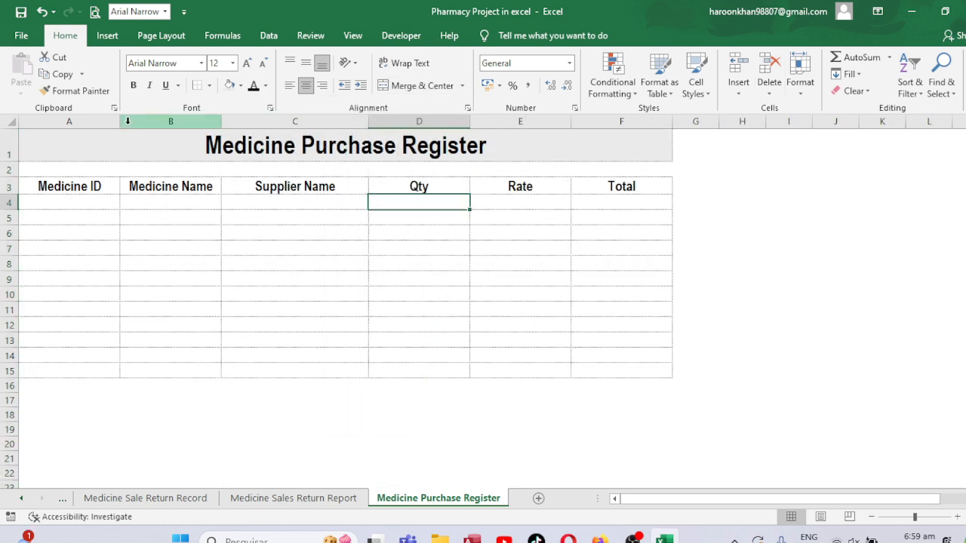
left_click_drag(120, 122, 89, 122)
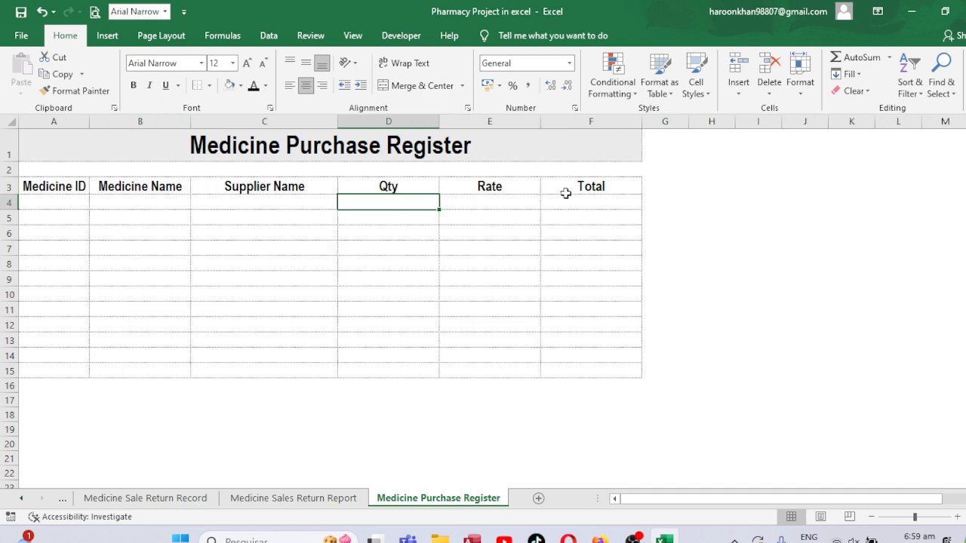
left_click(587, 201)
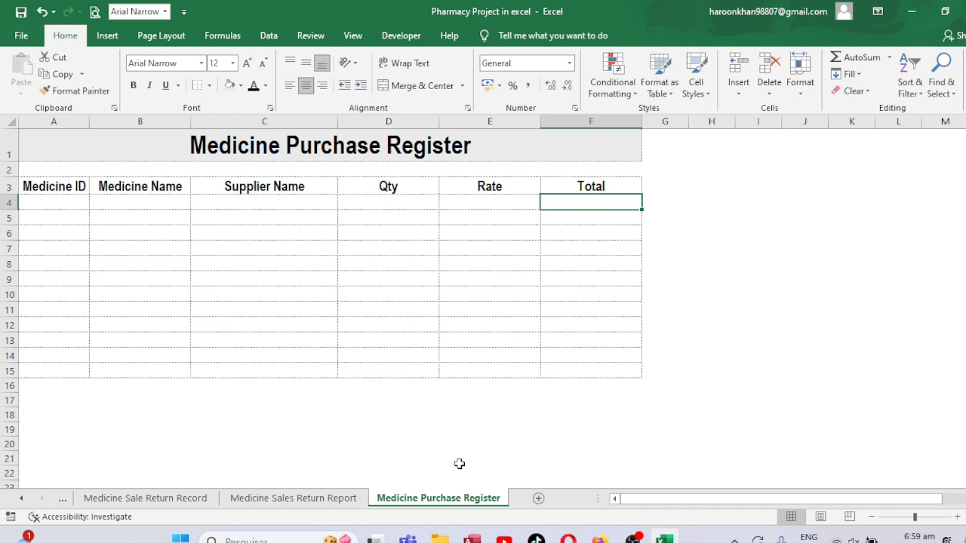
Add a new worksheet at the end of the workbook and name it "Medcine Pruchase Return Registe".
left_click(538, 499)
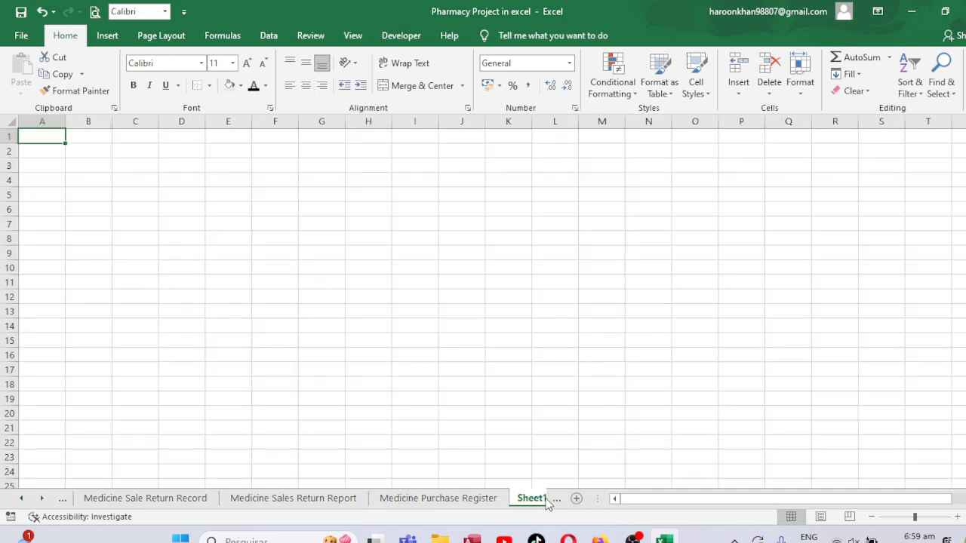
left_click(453, 499)
left_click(533, 500)
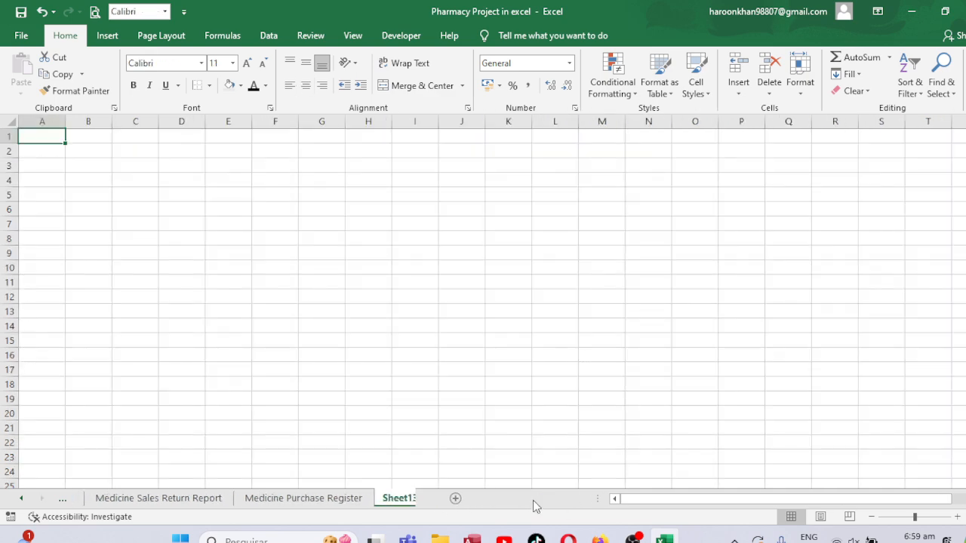
double_click(405, 498)
type("Pe")
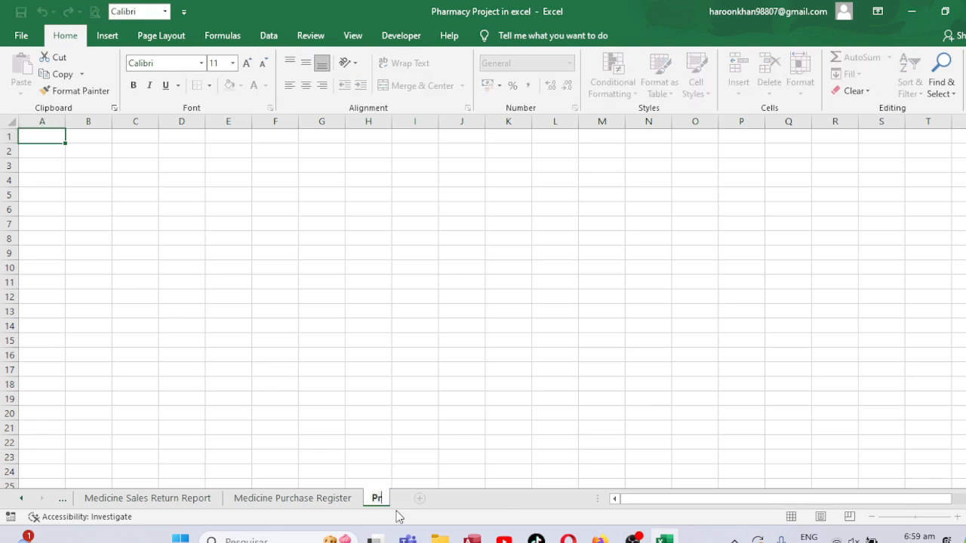
key("BackSpace")
key("BackSpace")
type("Medcine Pru")
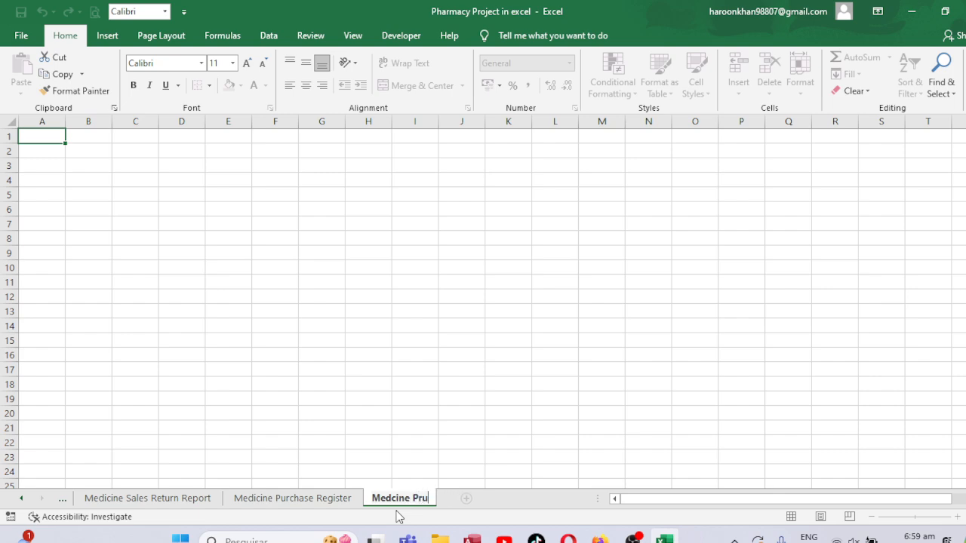
type("chase Retu")
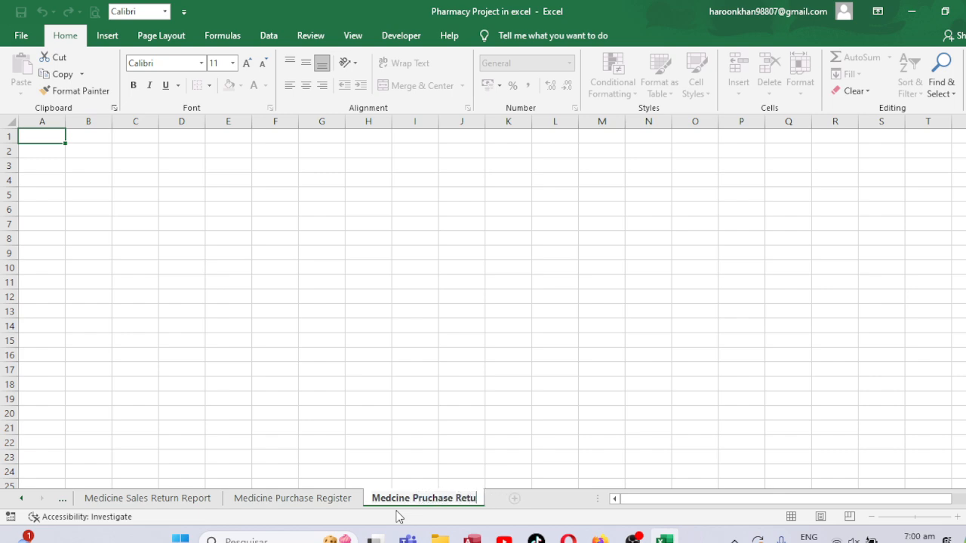
type("rn Re")
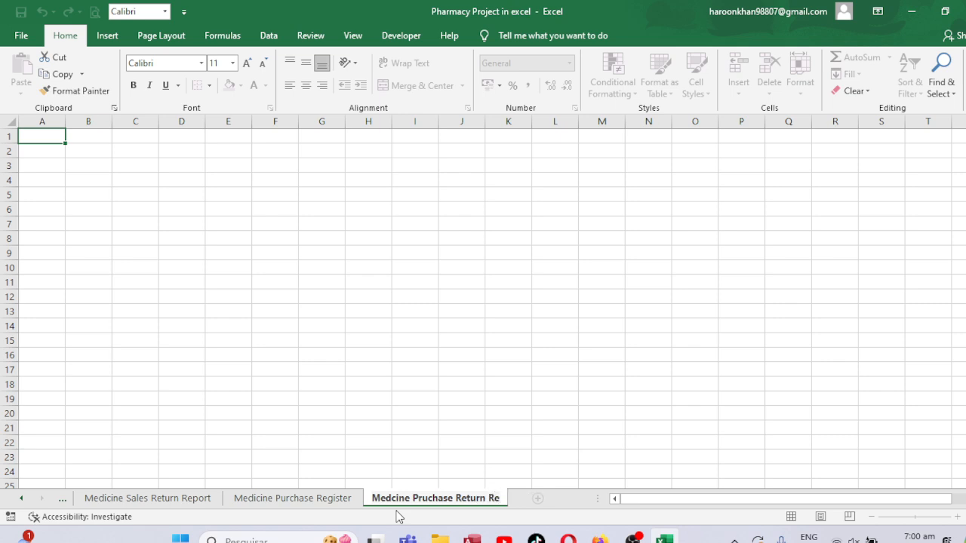
type("giste")
left_click(476, 389)
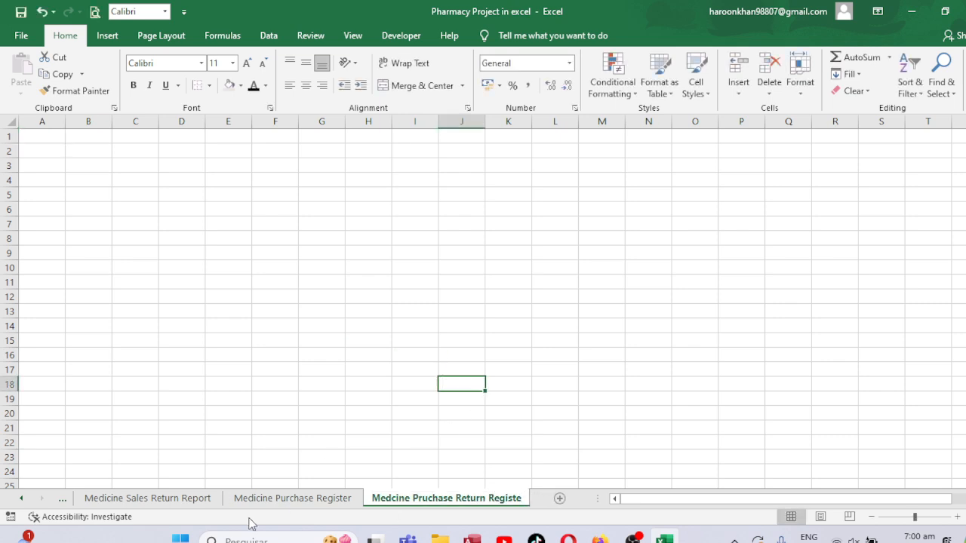
Copy the table A1:F15 from the Medicine Purchase Register sheet to A1 of the purchase return sheet and widen columns A to F evenly.
left_click(293, 498)
left_click_drag(362, 154, 369, 343)
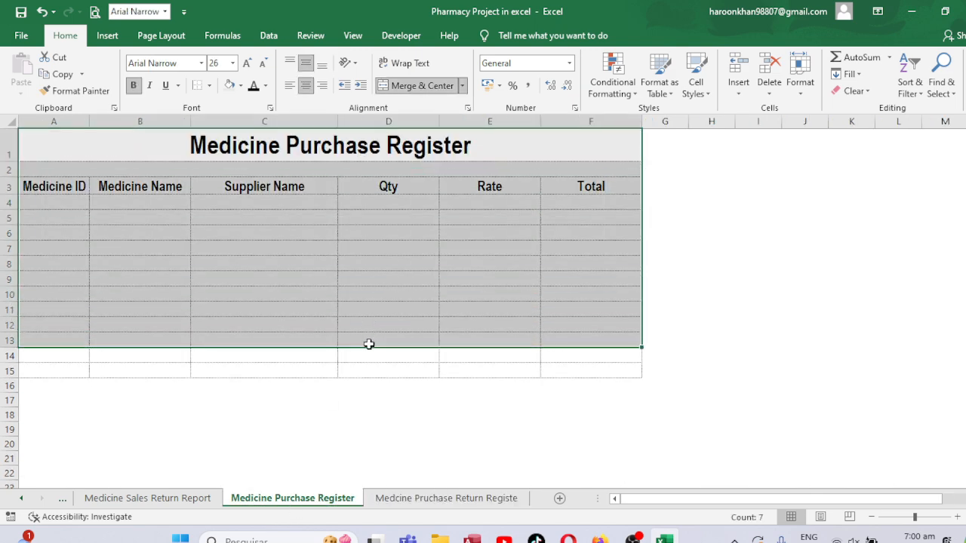
key("shift+Down")
key("shift+Down")
key("ctrl+c")
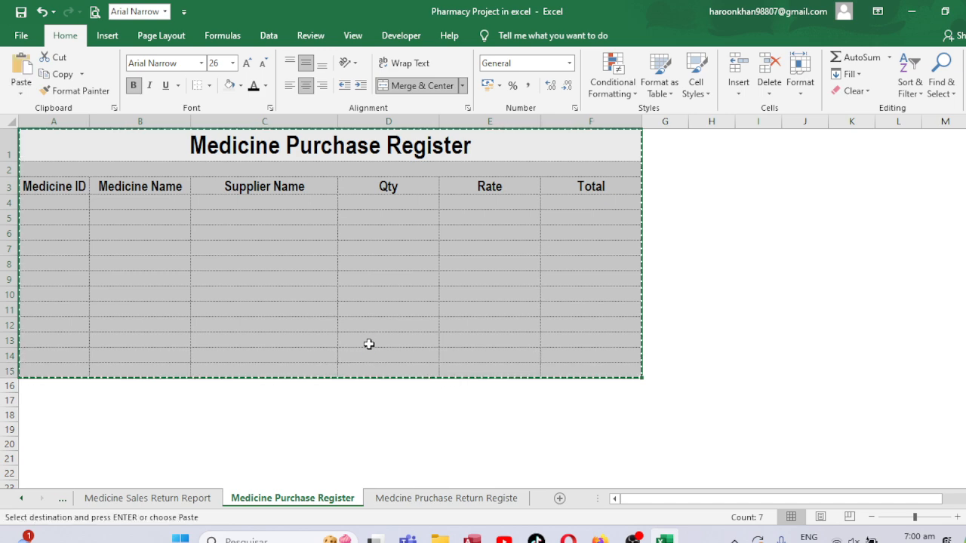
left_click(453, 499)
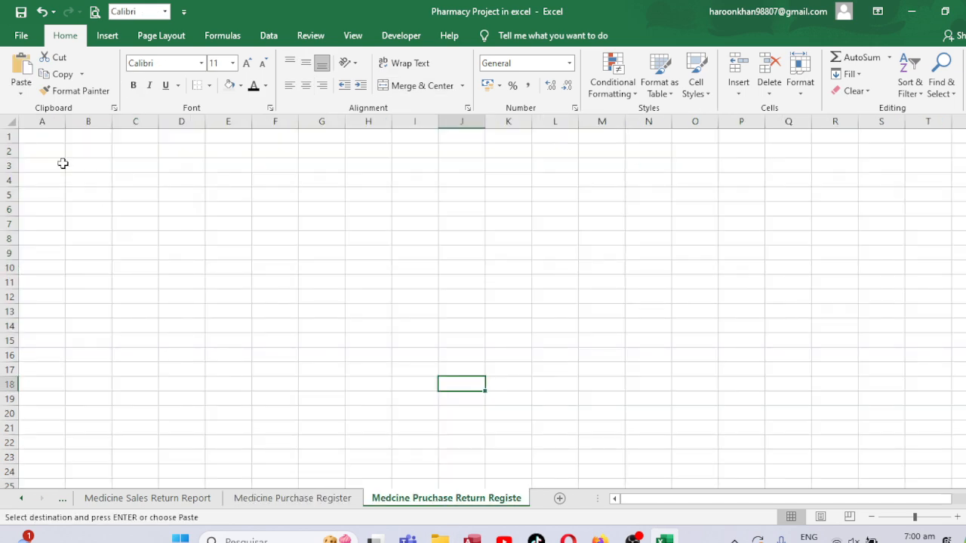
left_click(50, 140)
key("ctrl+v")
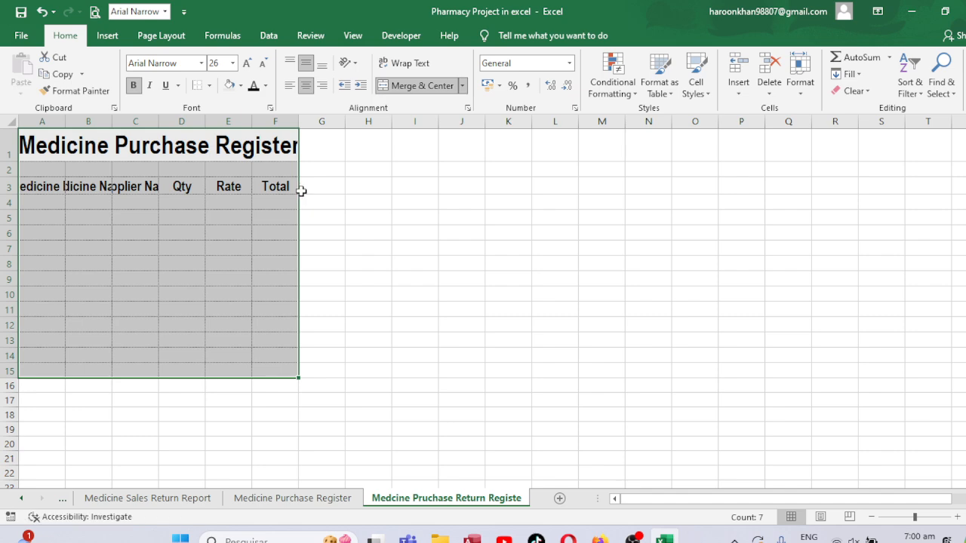
left_click_drag(42, 121, 297, 121)
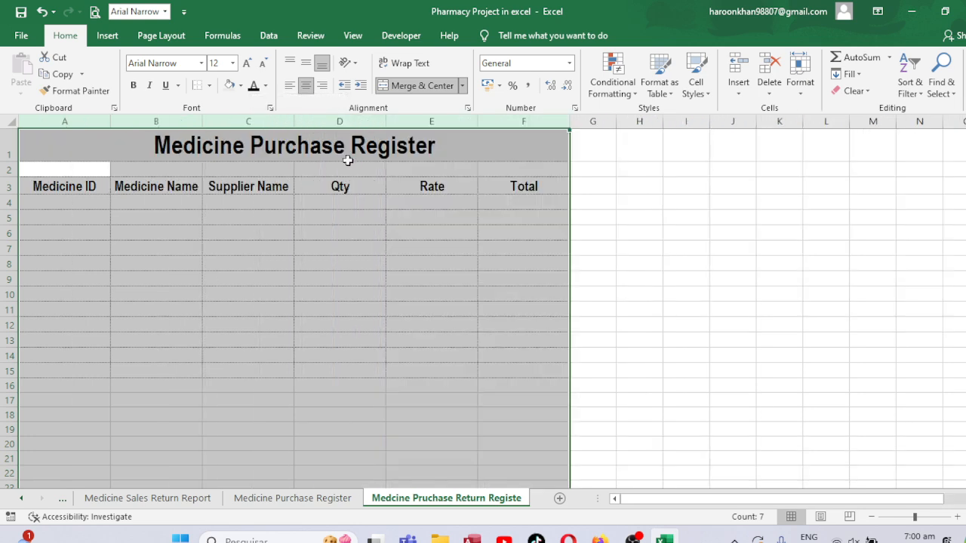
left_click_drag(202, 121, 206, 121)
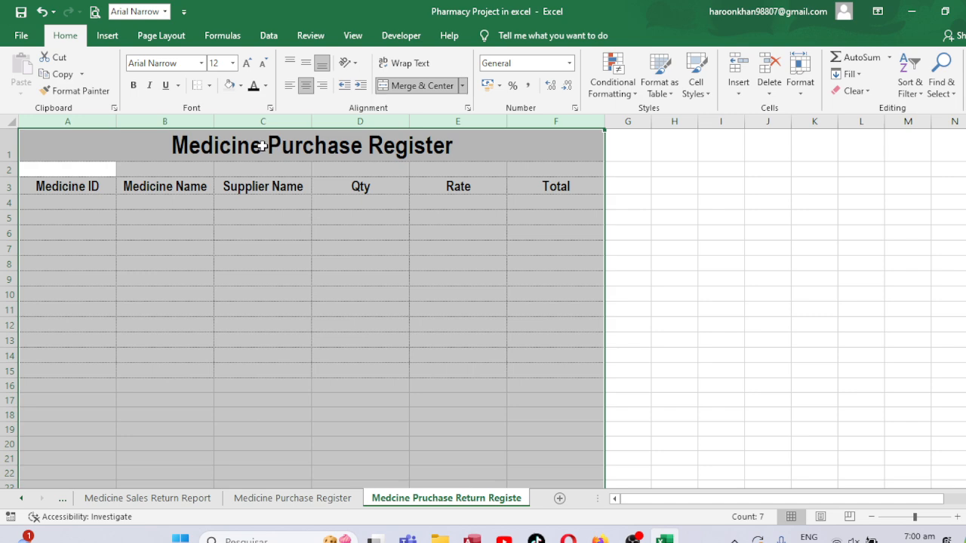
Insert the word "Return" into the sheet title so it reads "Medicine Purchase Return Register".
double_click(366, 148)
type("Return")
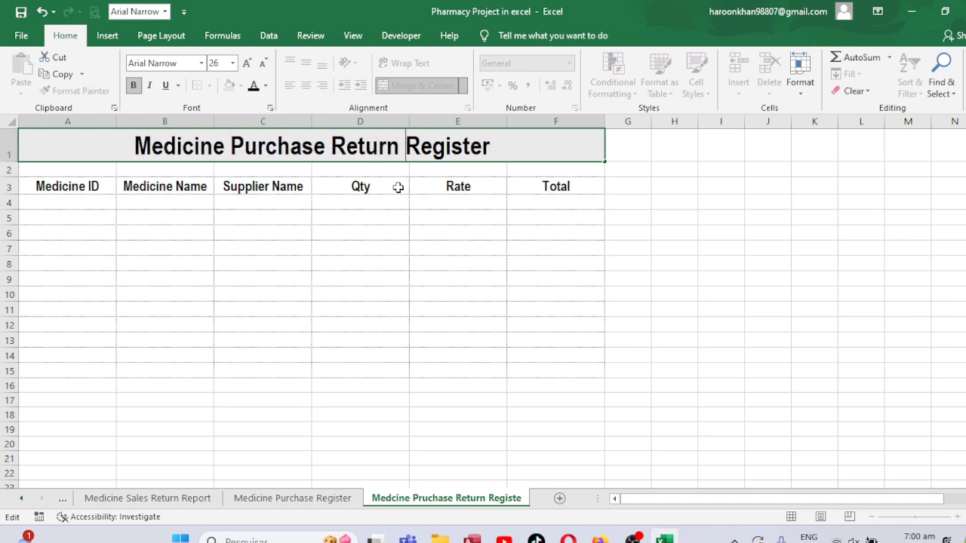
key("ctrl+Return")
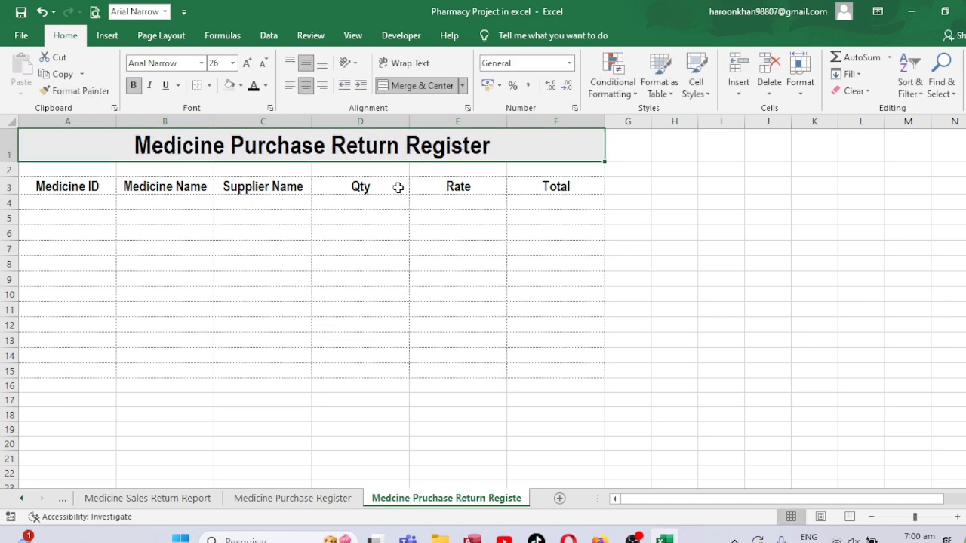
Colour only the word "Return" in the title red and hide the gridlines of the purchase return sheet.
double_click(397, 147)
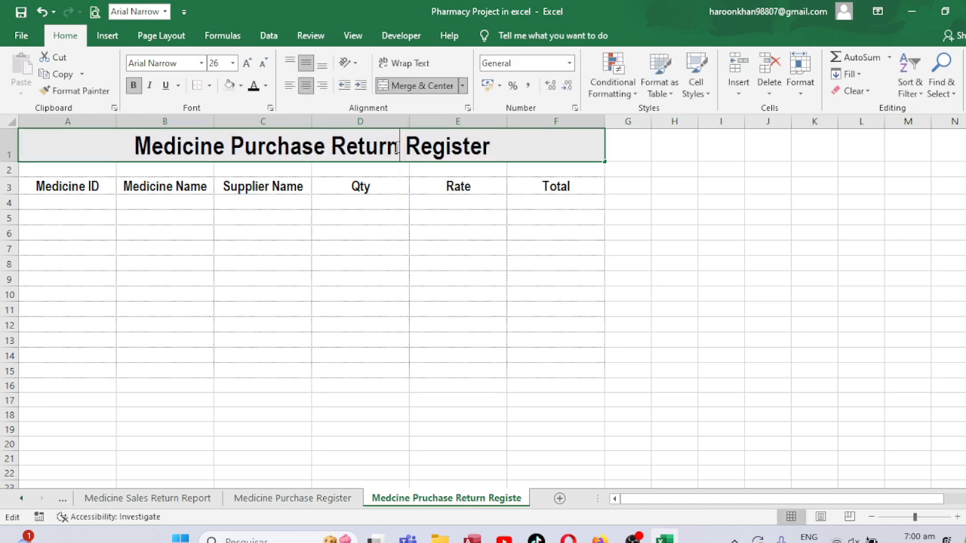
left_click_drag(400, 146, 337, 143)
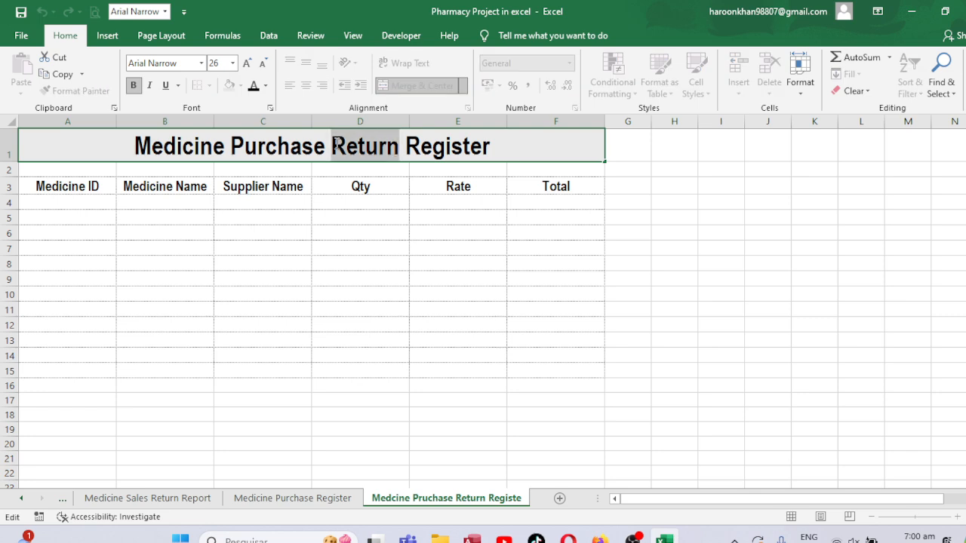
left_click(266, 86)
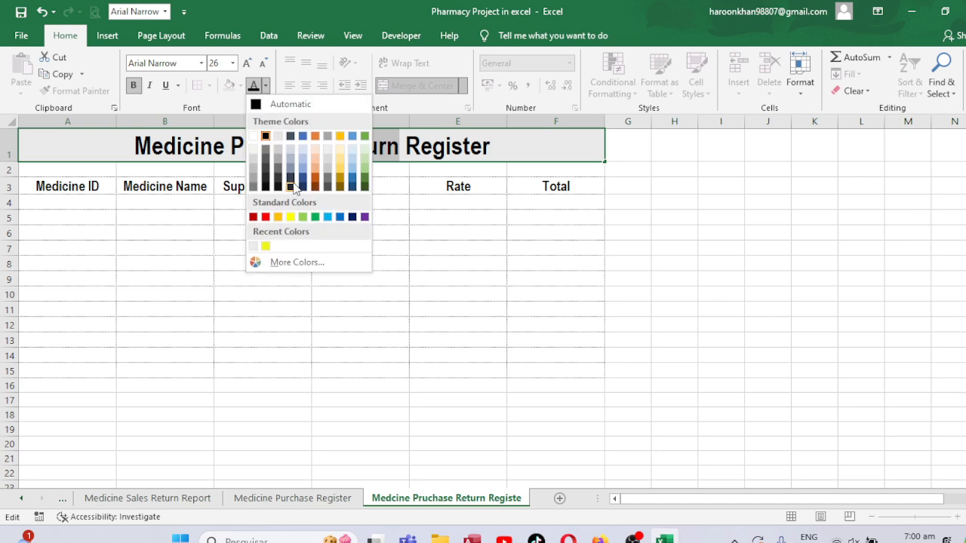
left_click(266, 217)
left_click(559, 322)
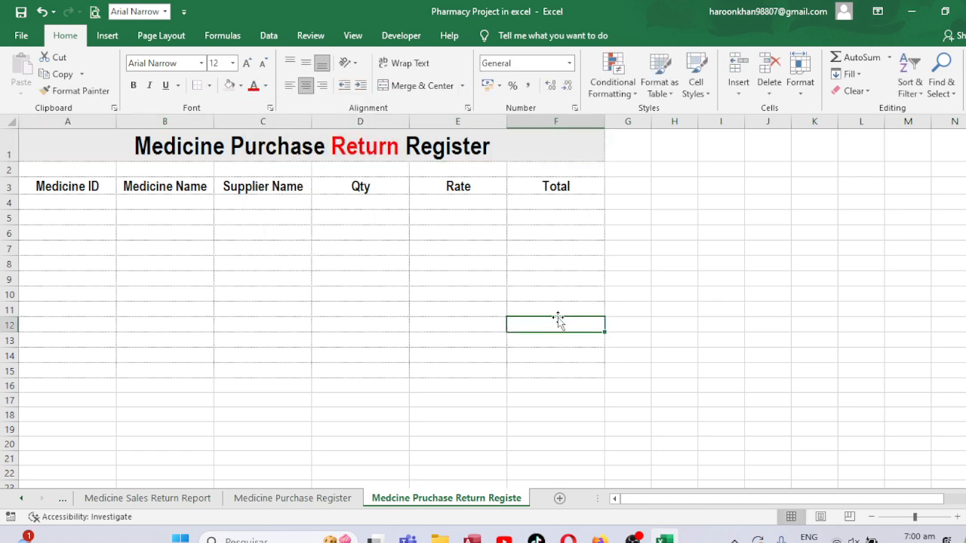
left_click(353, 37)
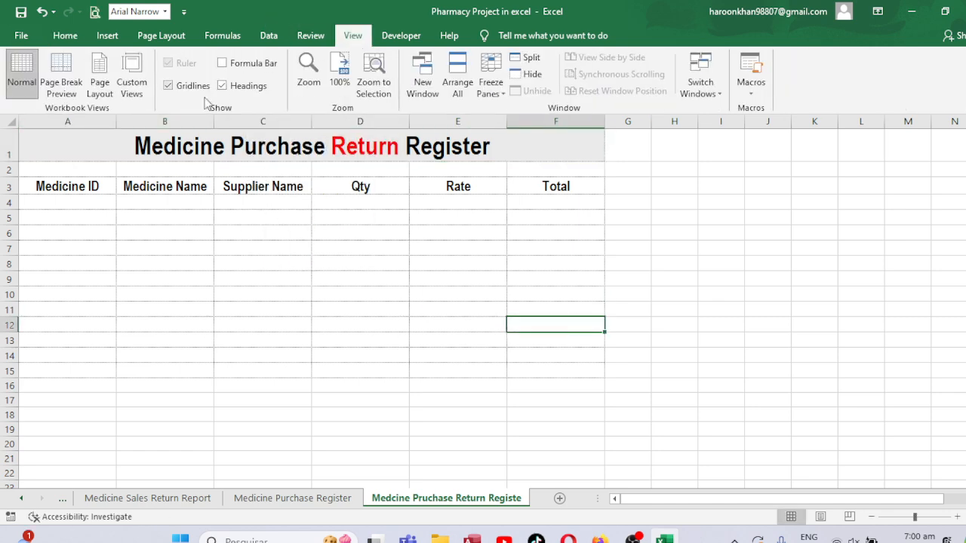
left_click(169, 85)
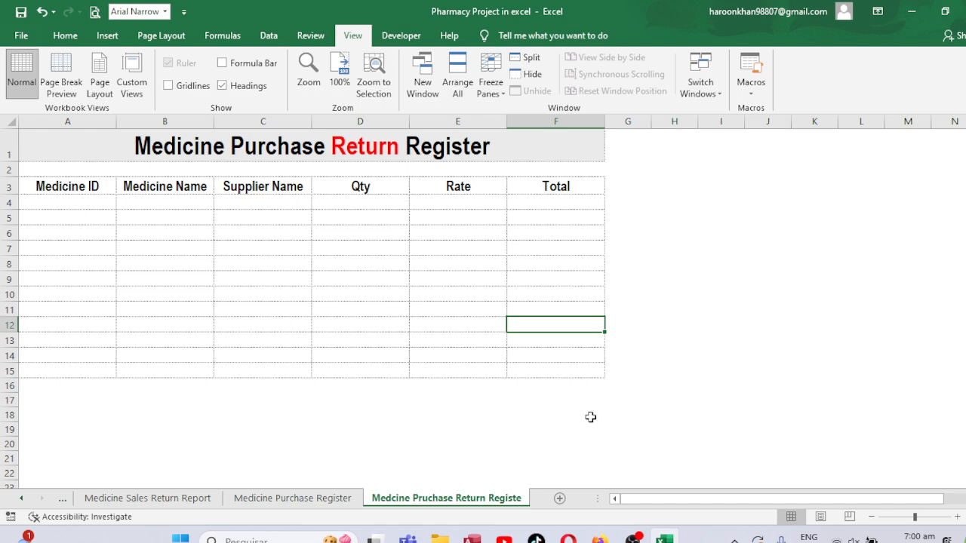
Add a new worksheet at the end of the workbook and name it "Medicine Monthly Purchases".
left_click(559, 498)
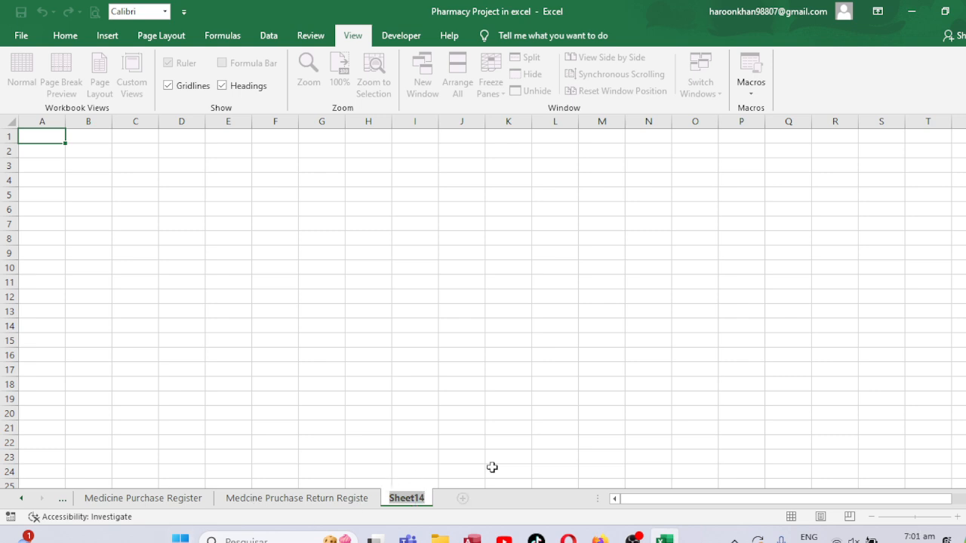
type("Med")
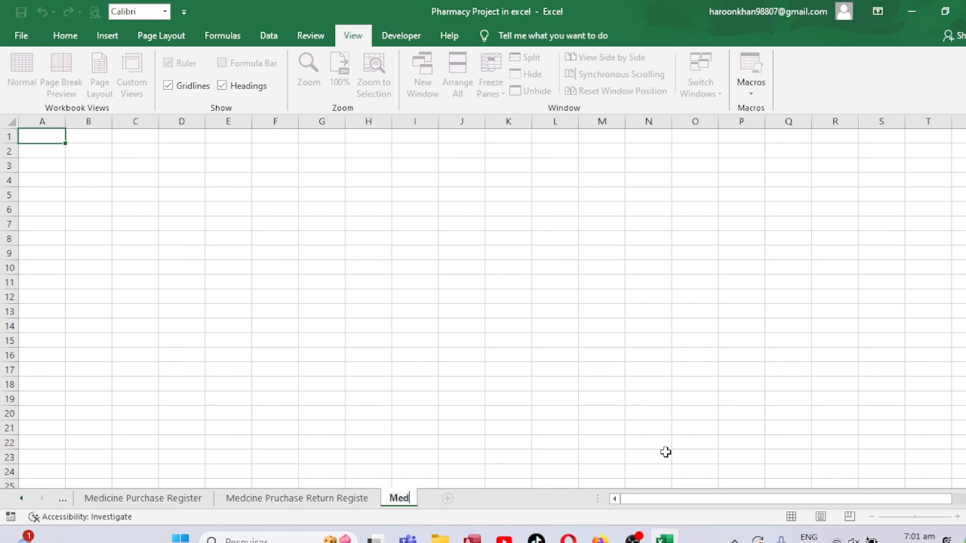
type("icine")
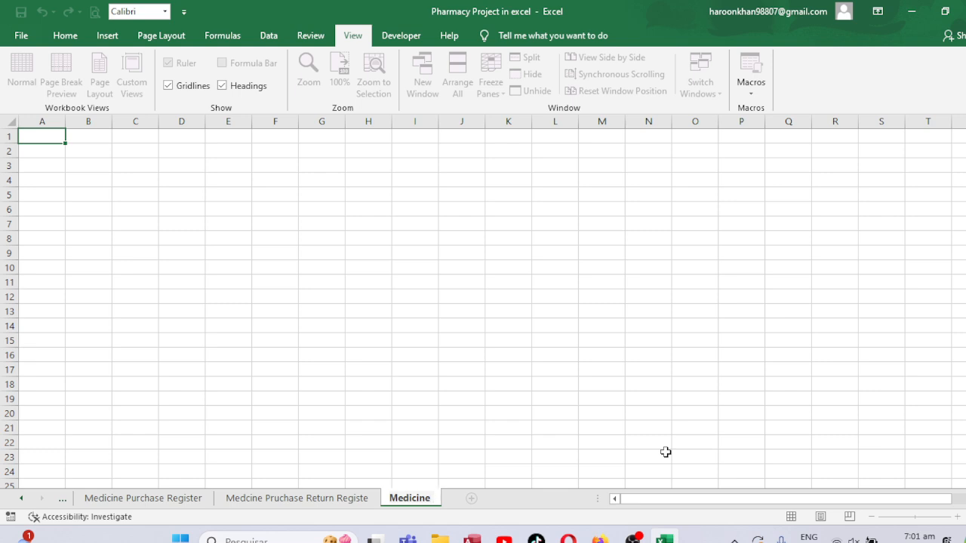
type(" p")
key("BackSpace")
type("Purchases")
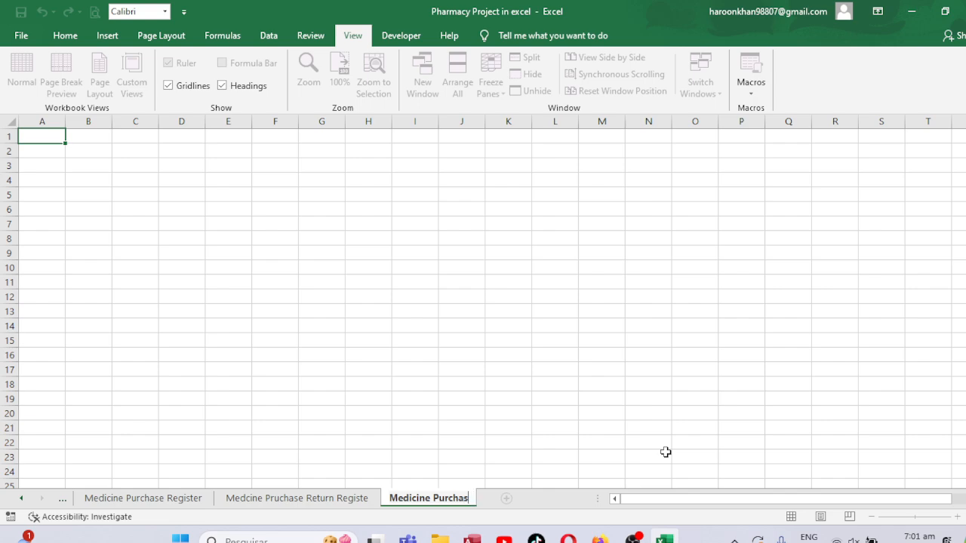
key("BackSpace")
type("s")
key("BackSpace")
key("BackSpace")
key("BackSpace")
key("BackSpace")
key("BackSpace")
key("BackSpace")
key("BackSpace")
key("BackSpace")
key("BackSpace")
type("M")
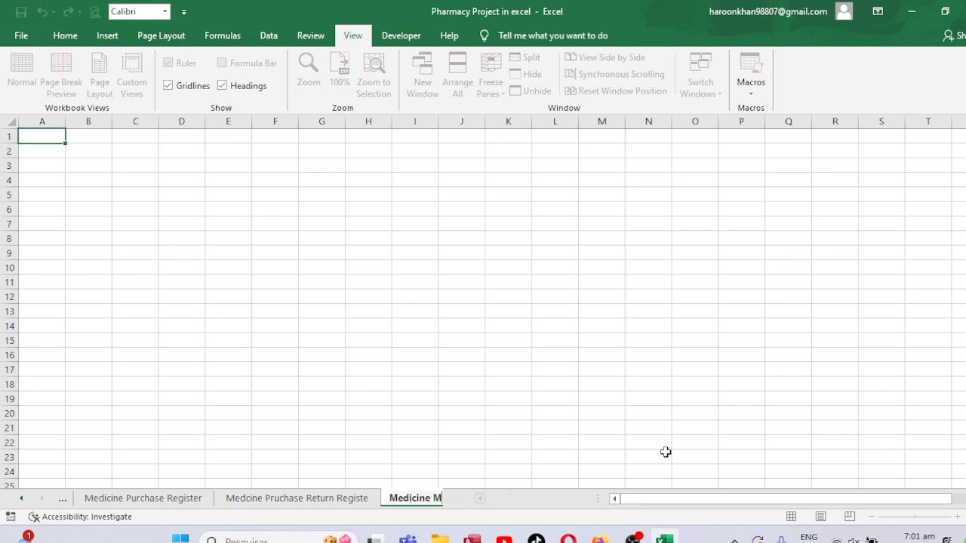
type("onthly R")
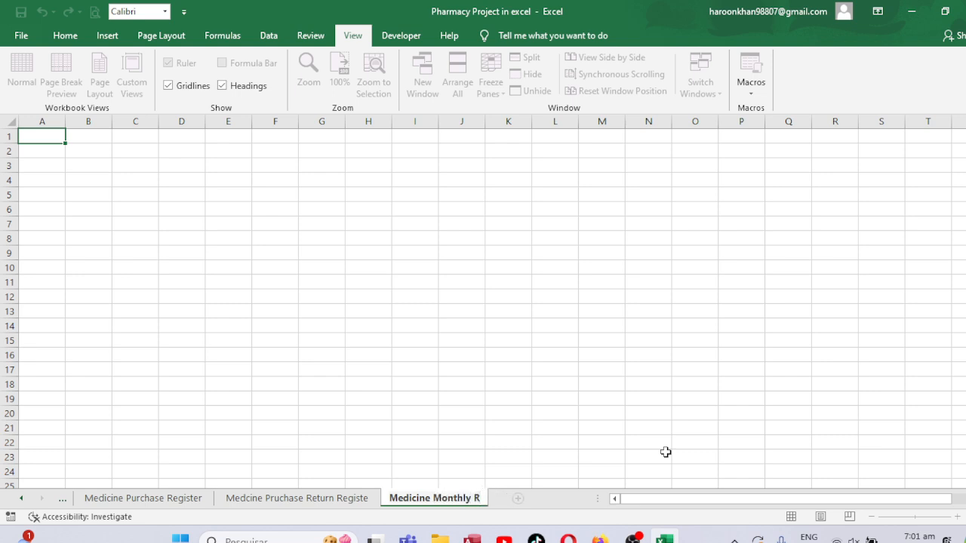
key("BackSpace")
type("Purchases")
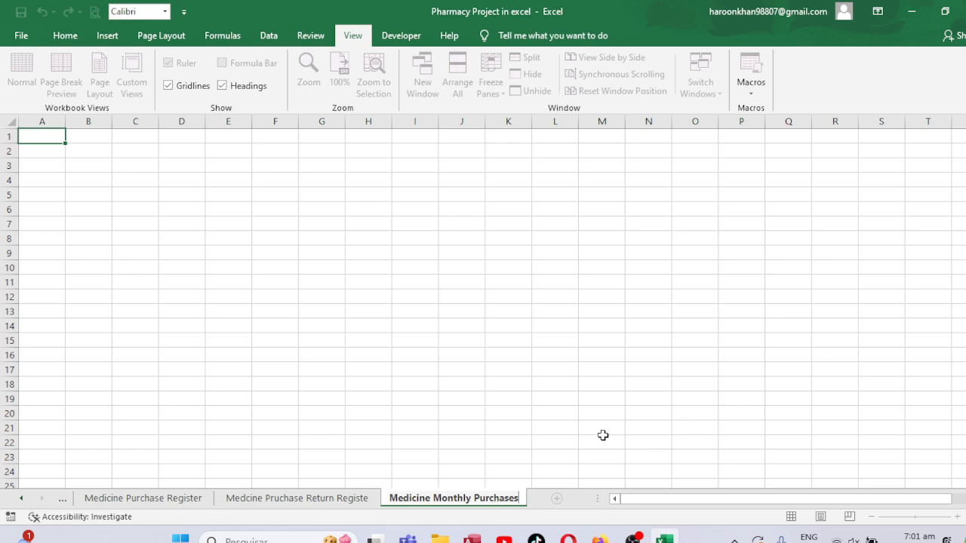
Copy the table A1:F15 from the purchase return sheet to A1 of the Medicine Monthly Purchases sheet.
left_click(332, 501)
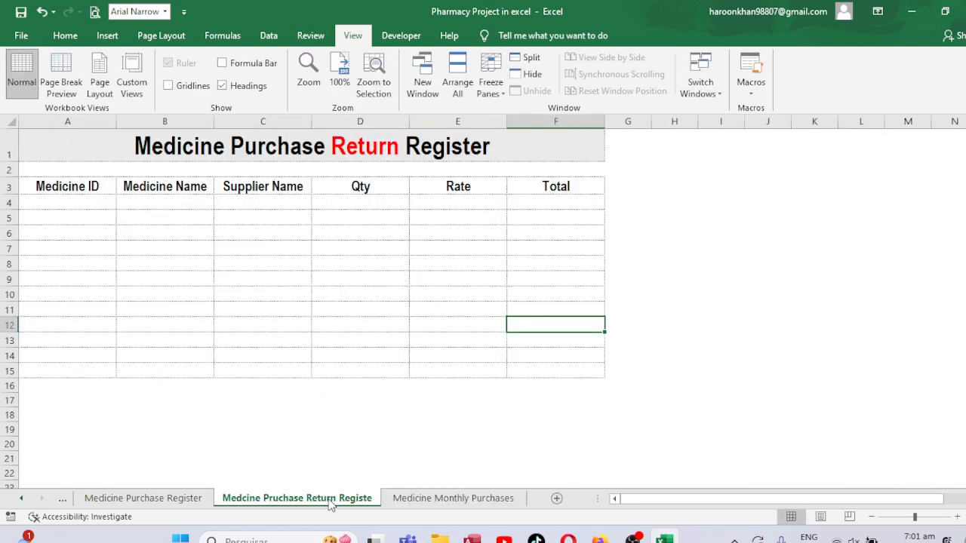
left_click_drag(136, 147, 224, 365)
key("ctrl+c")
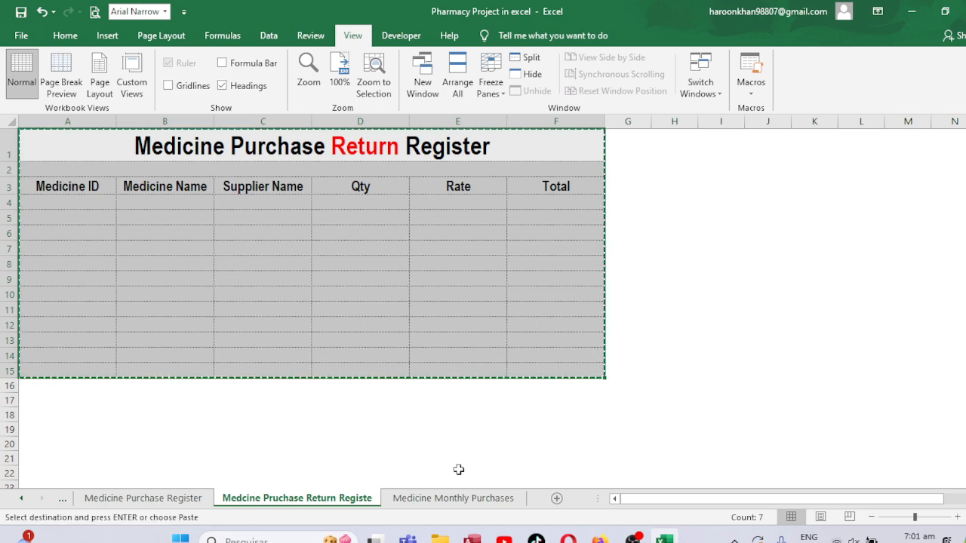
right_click(449, 498)
key("Escape")
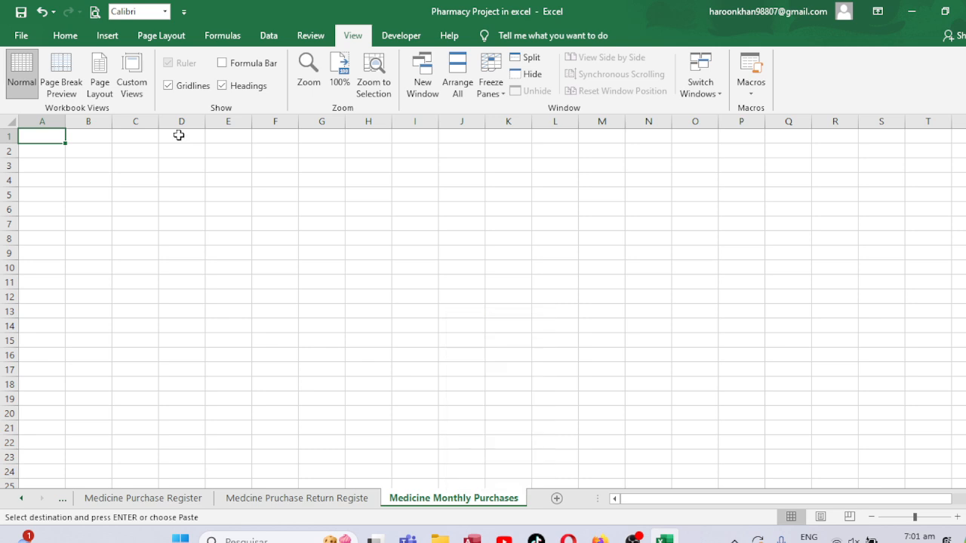
key("ctrl+v")
key("Escape")
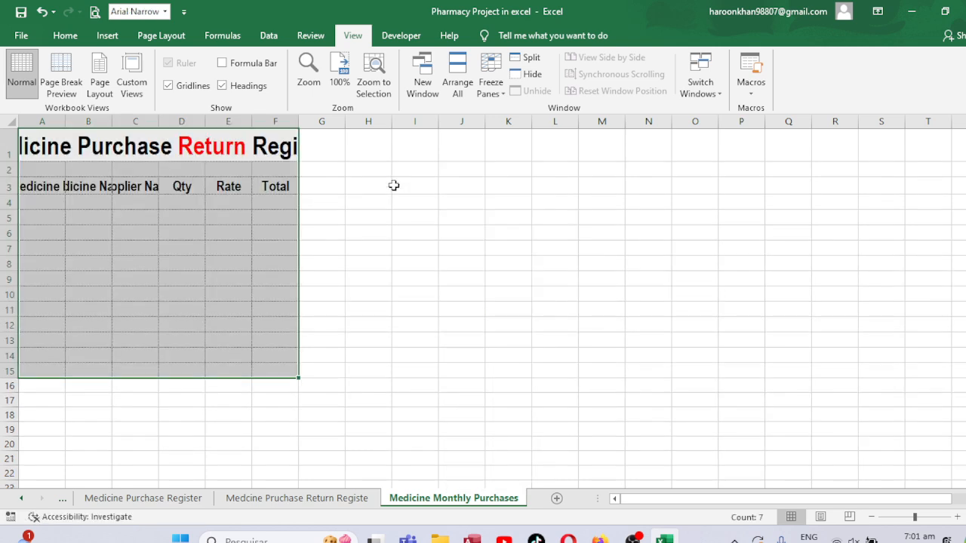
Widen columns A to F evenly on the Medicine Monthly Purchases sheet until the headers fit, and hide its gridlines.
left_click_drag(54, 114, 259, 161)
left_click_drag(247, 121, 321, 122)
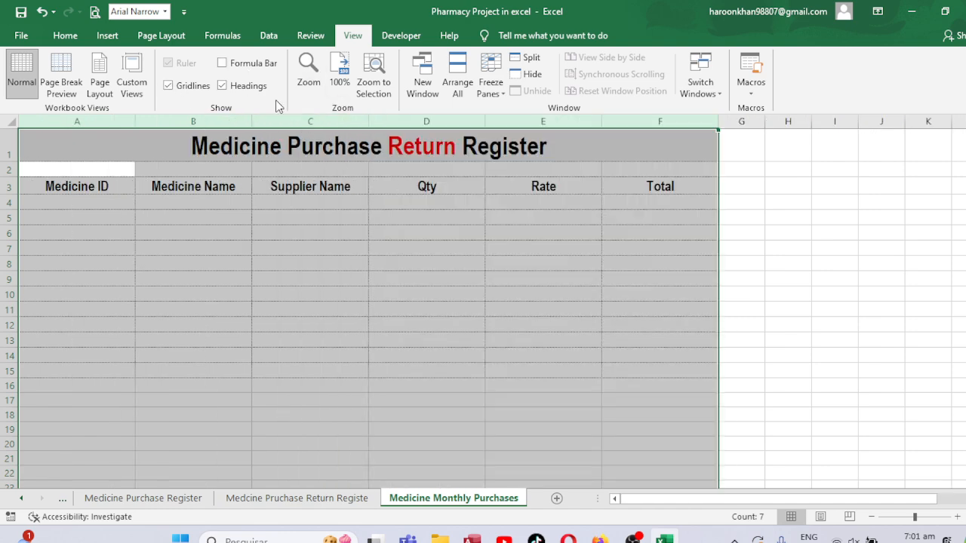
left_click(172, 87)
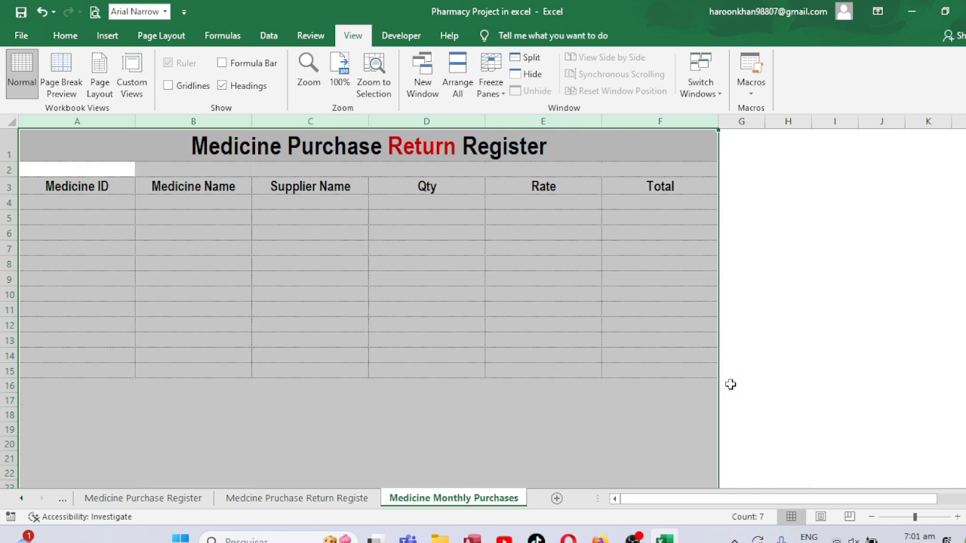
left_click(544, 312)
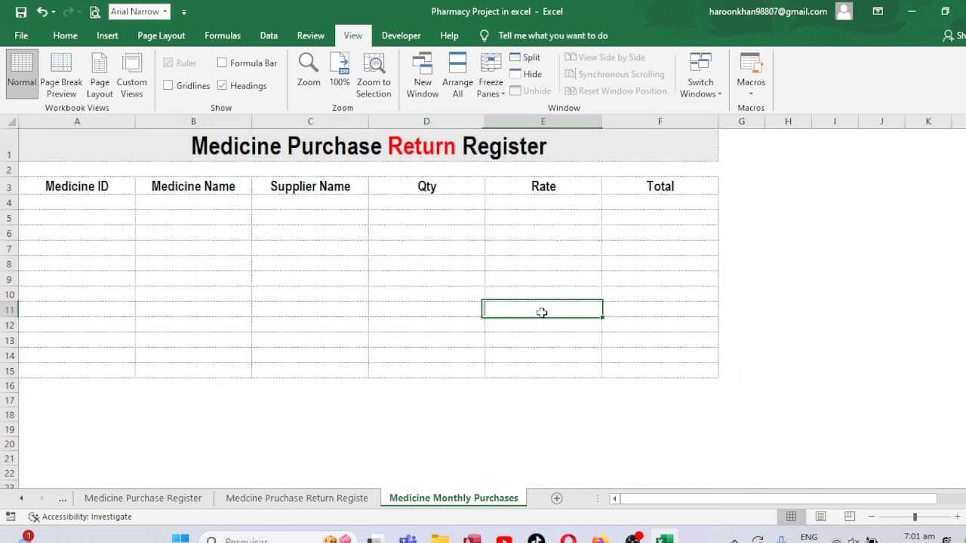
left_click(553, 202)
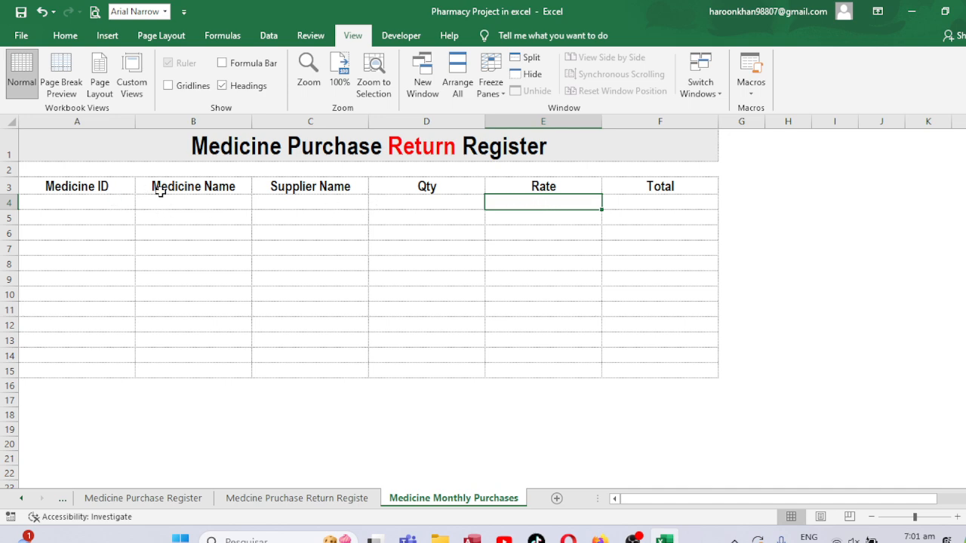
Replace the Supplier Name header in C3 with "Patient Name" and the Qty header in D3 with "Entry Date".
left_click(335, 189)
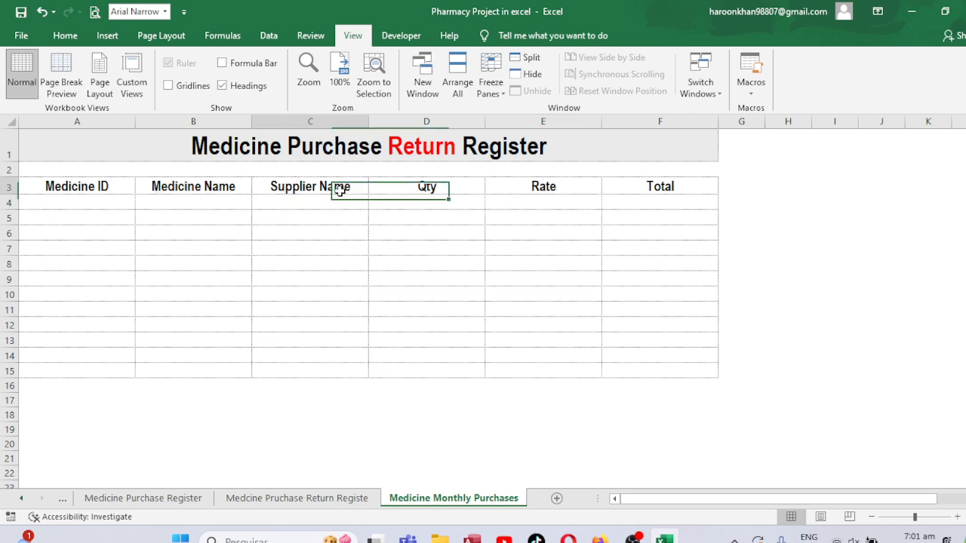
type("Pat")
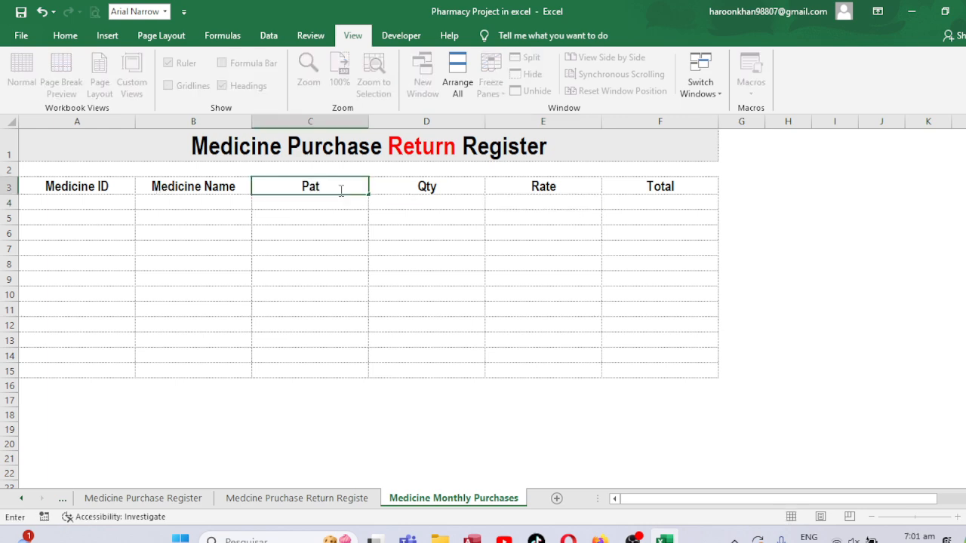
type("ient Name")
key("Tab")
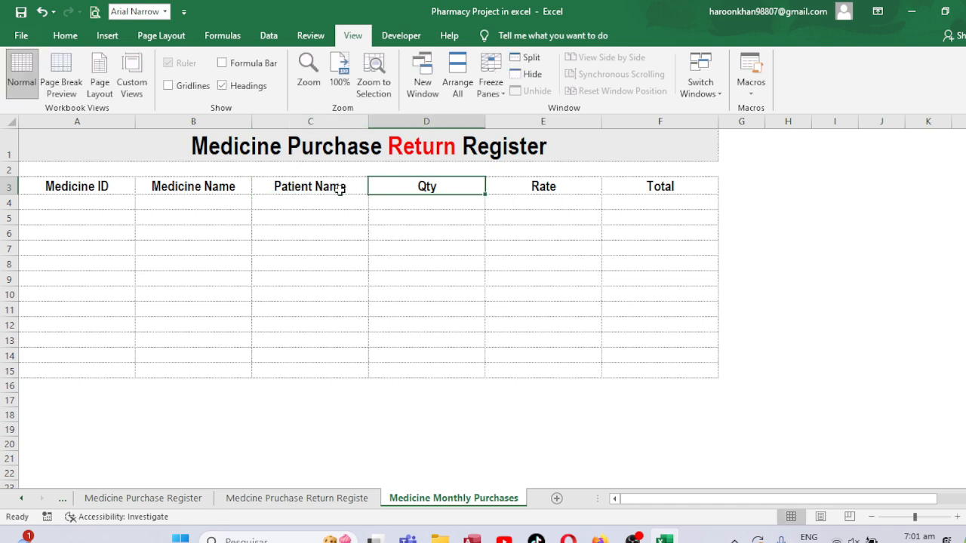
type("Ebtr")
key("BackSpace")
key("BackSpace")
key("BackSpace")
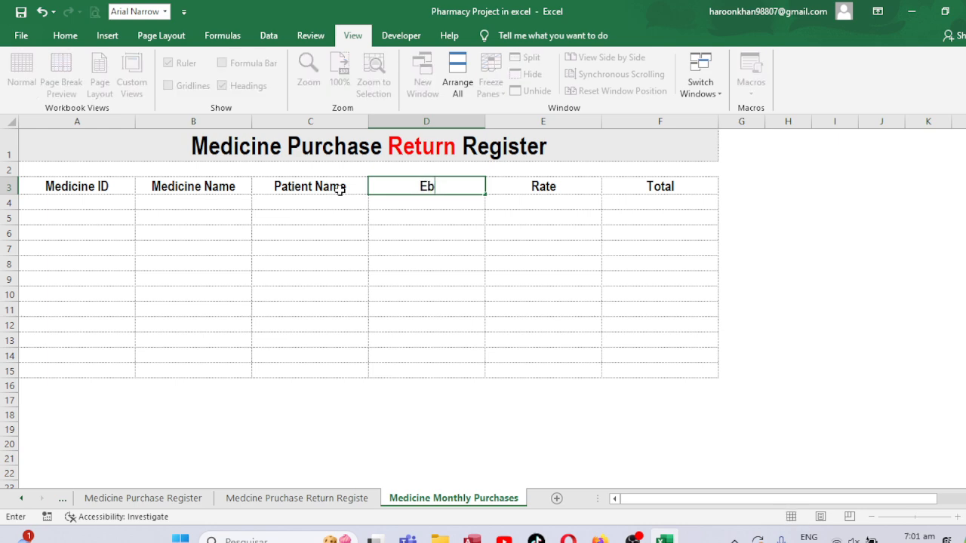
type("ntry Date")
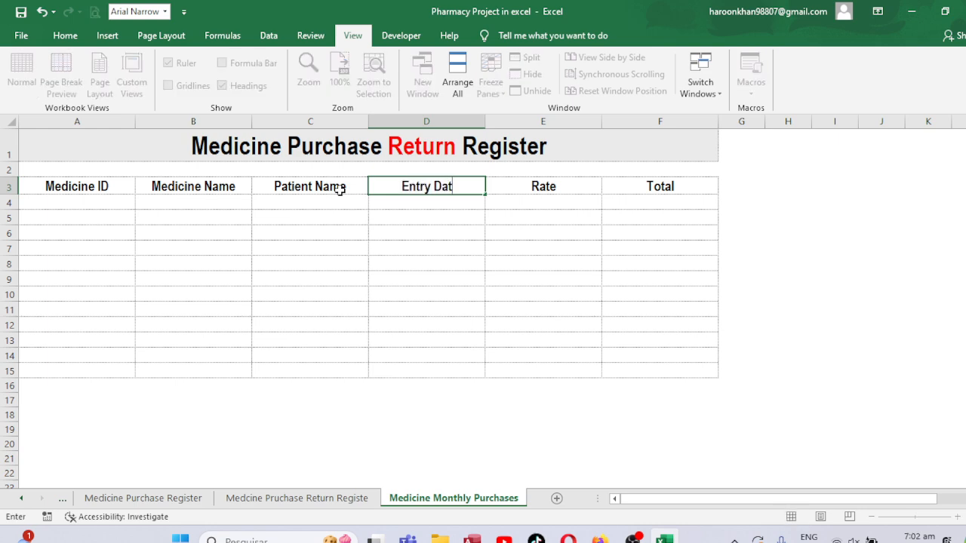
key("Tab")
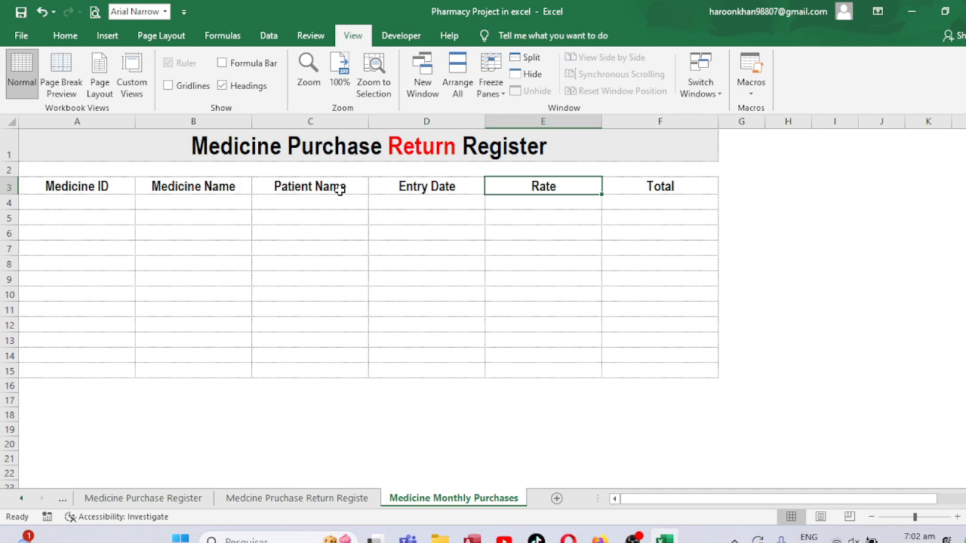
Replace the Rate header in E3 with "Medcine Type" and the Total header in F3 with "Qty".
type("tYype")
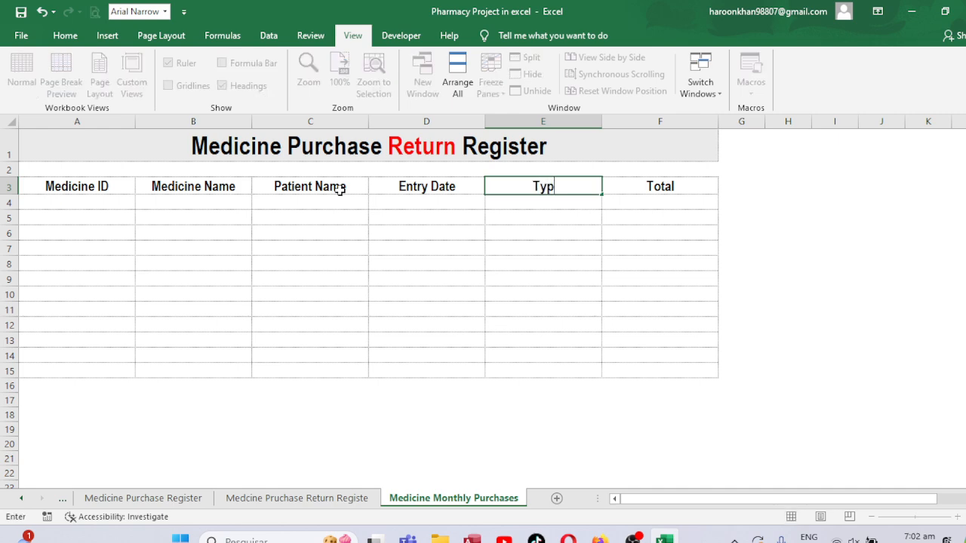
key("BackSpace")
key("BackSpace")
type("Medcine")
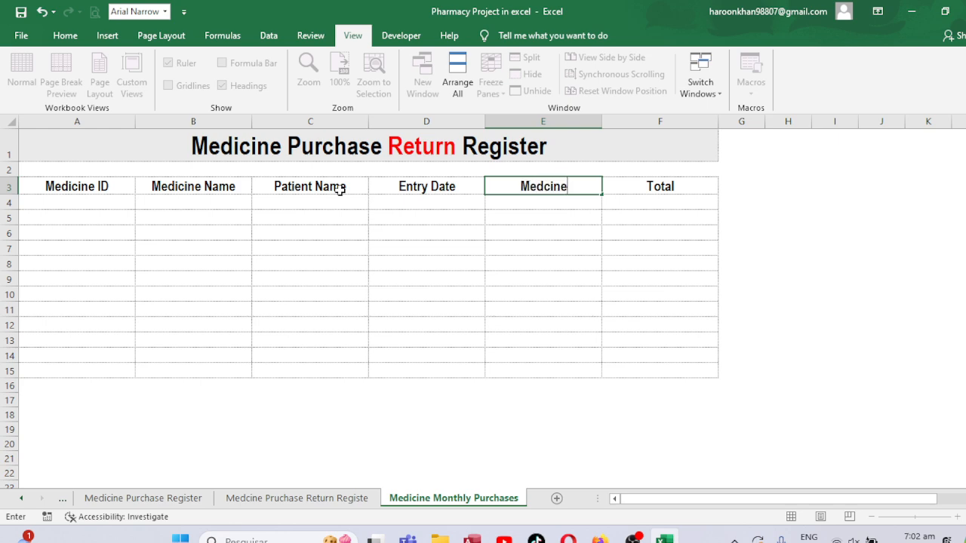
type(" Type")
key("Tab")
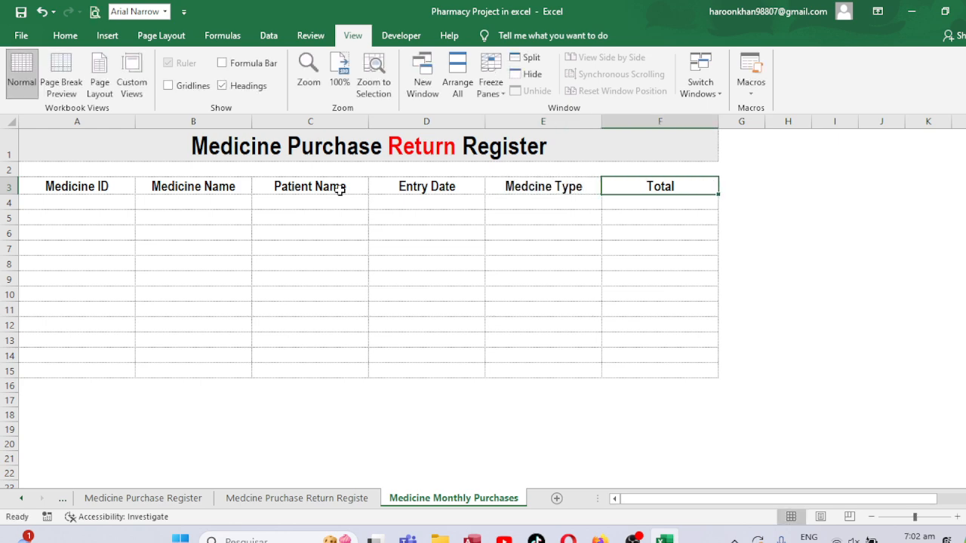
type("Qty")
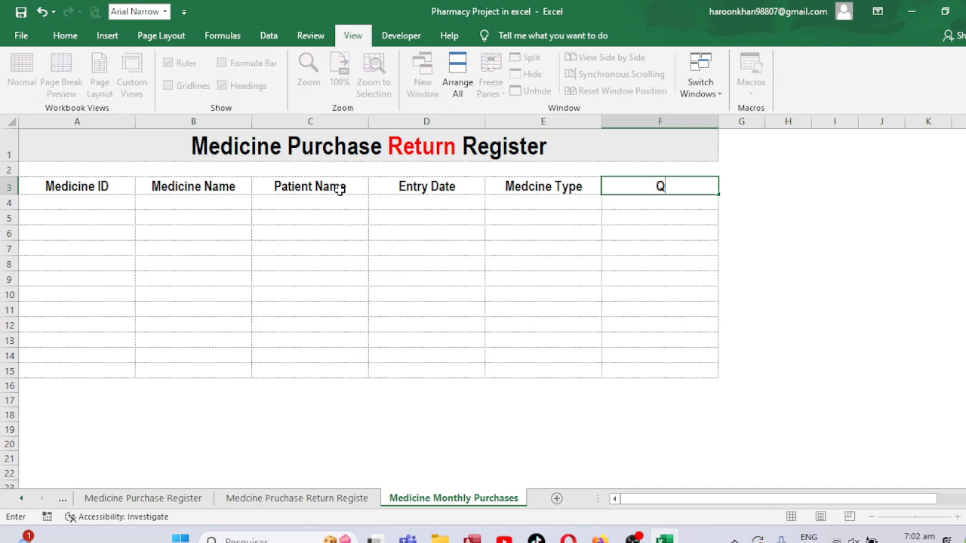
Copy the whole Qty column F into columns G and H to extend the table by two columns.
left_click(660, 122)
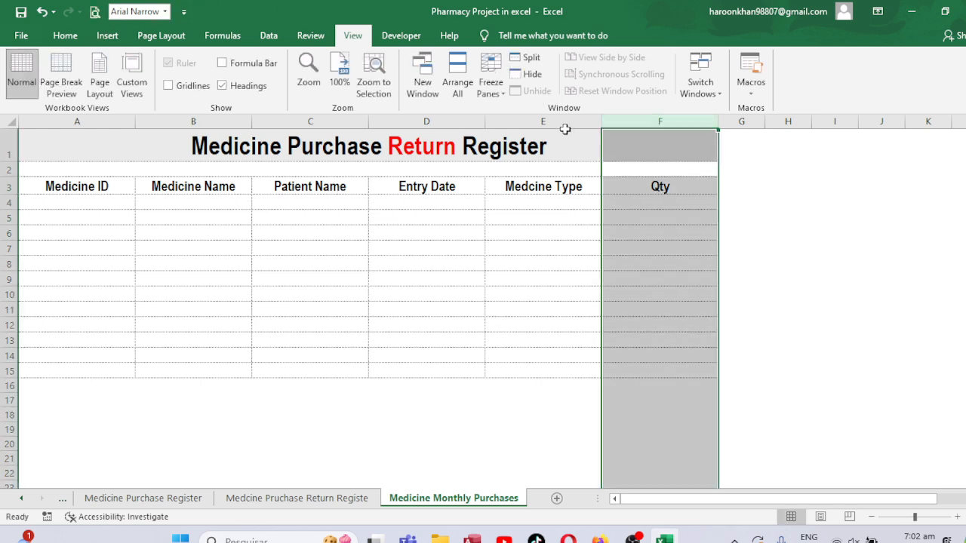
key("ctrl+c")
key("Right")
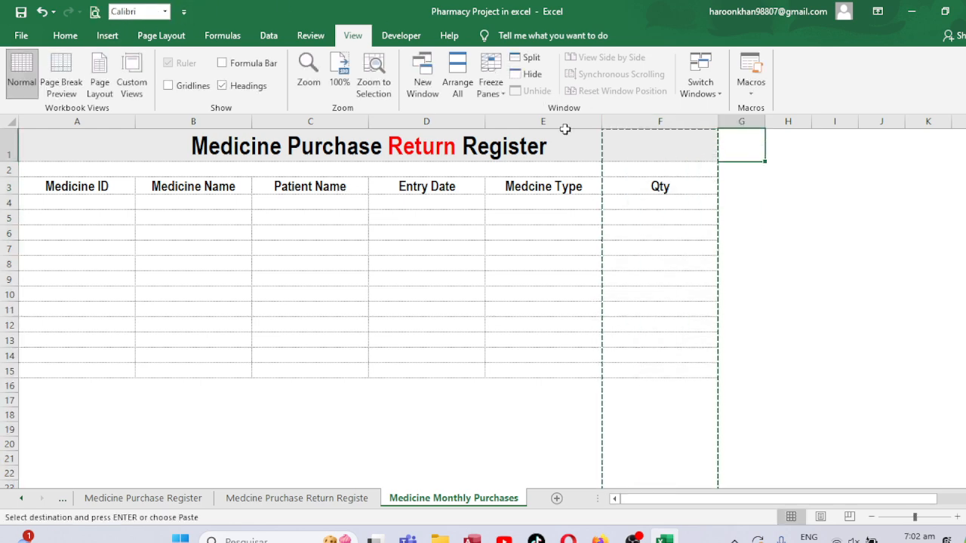
key("ctrl+space")
key("ctrl+v")
key("Right")
key("ctrl+space")
key("Return")
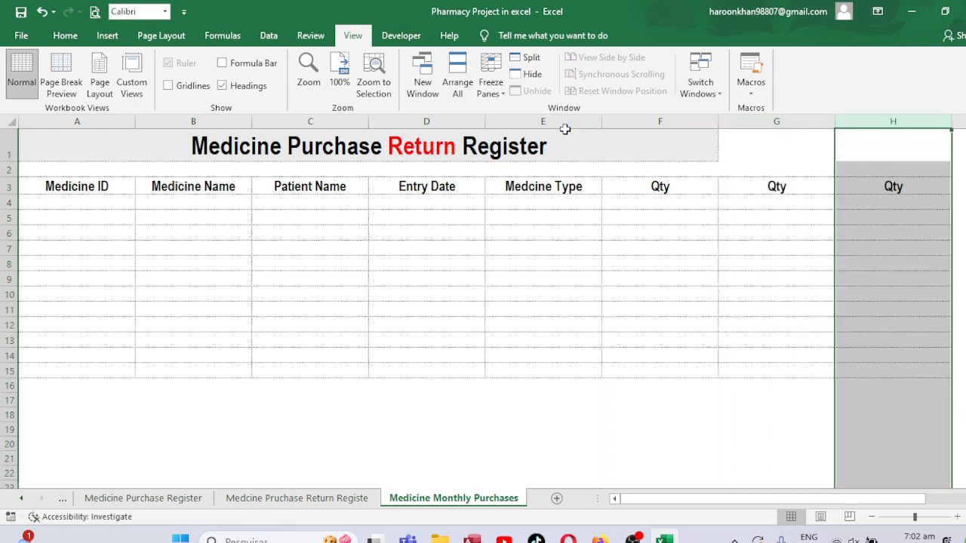
Change the header in G3 to "Rate" and the header in H3 to "Total".
left_click(654, 185)
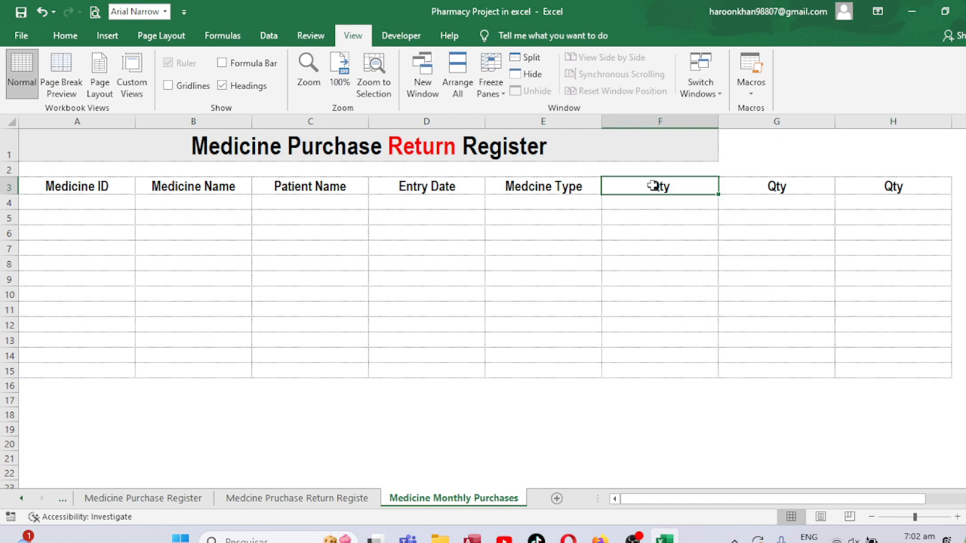
key("Right")
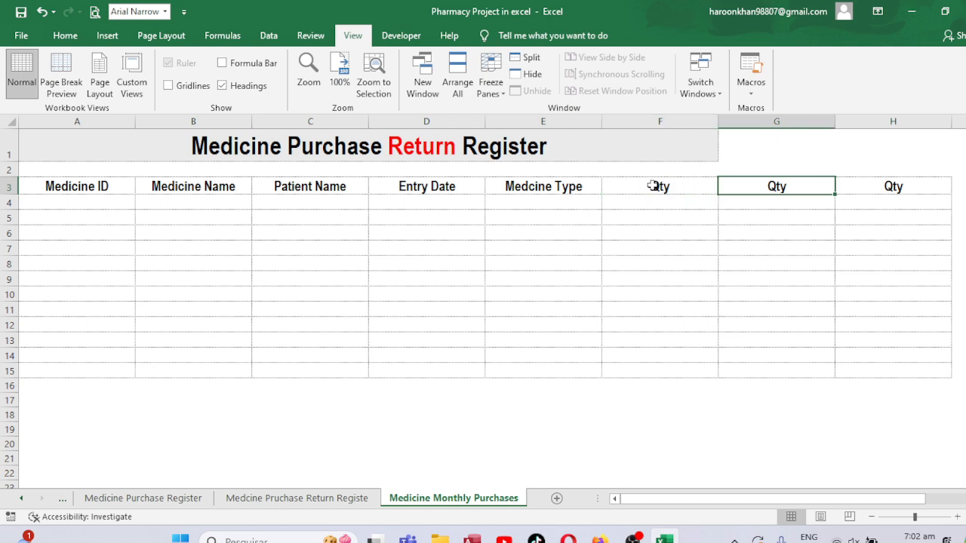
type("rate")
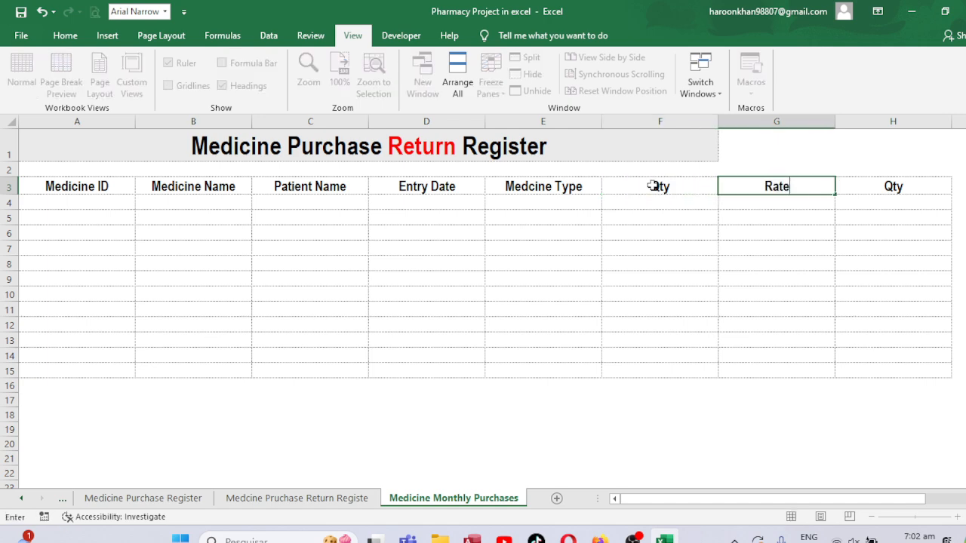
key("Right")
type("T")
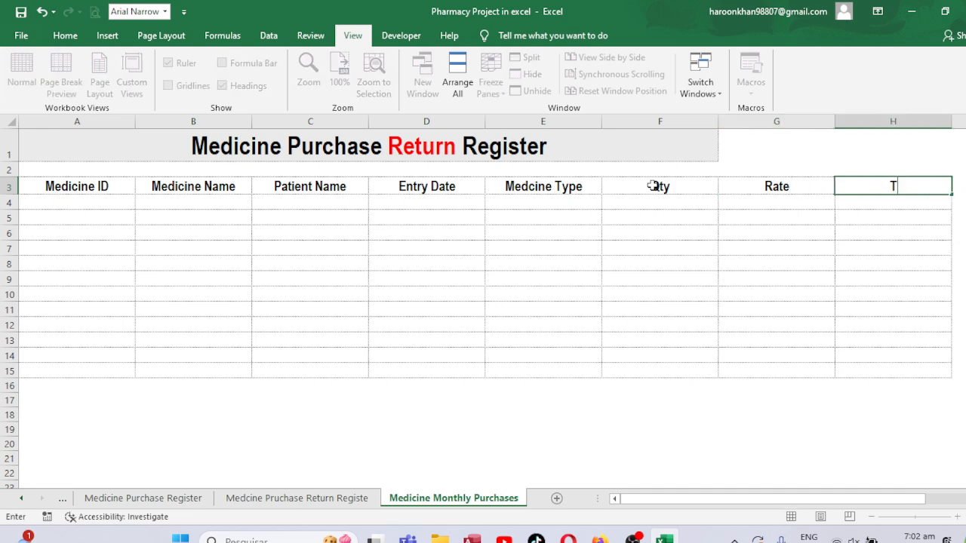
type("otal")
key("ctrl+Return")
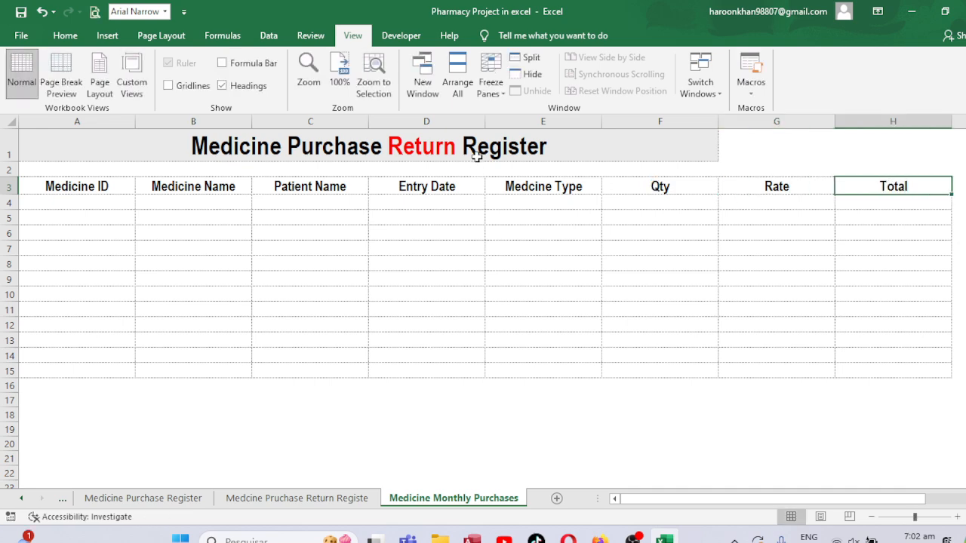
Extend the merged and centered title in row 1 across A1:H1.
left_click_drag(462, 150, 894, 147)
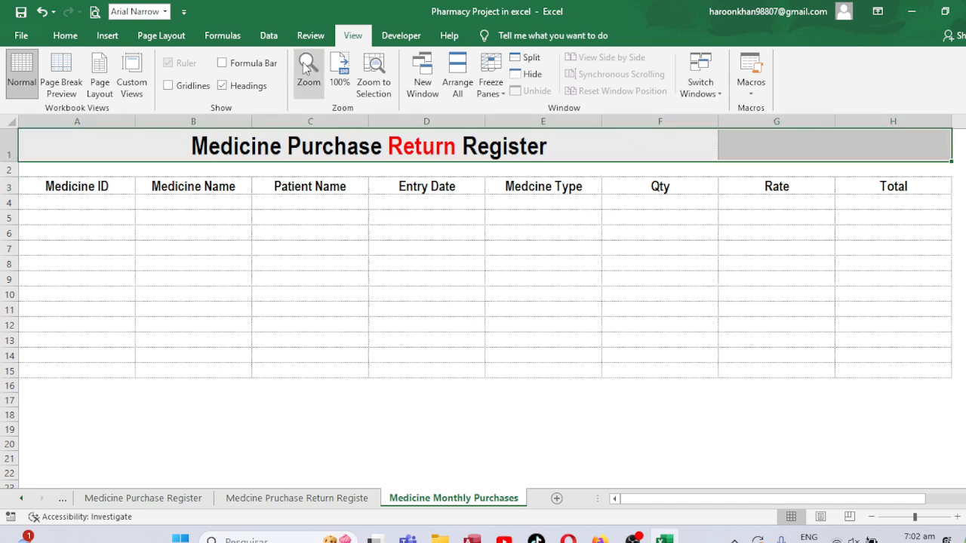
left_click(65, 36)
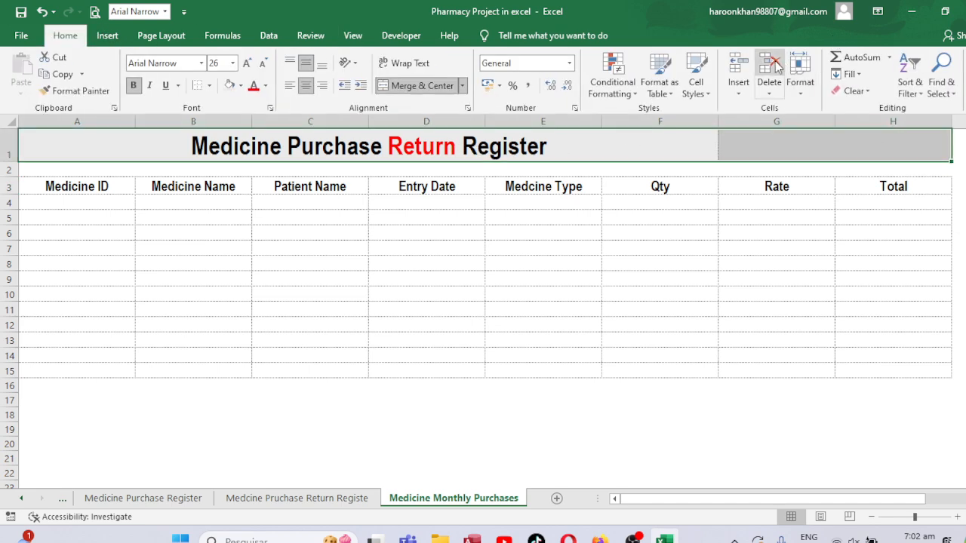
left_click(420, 85)
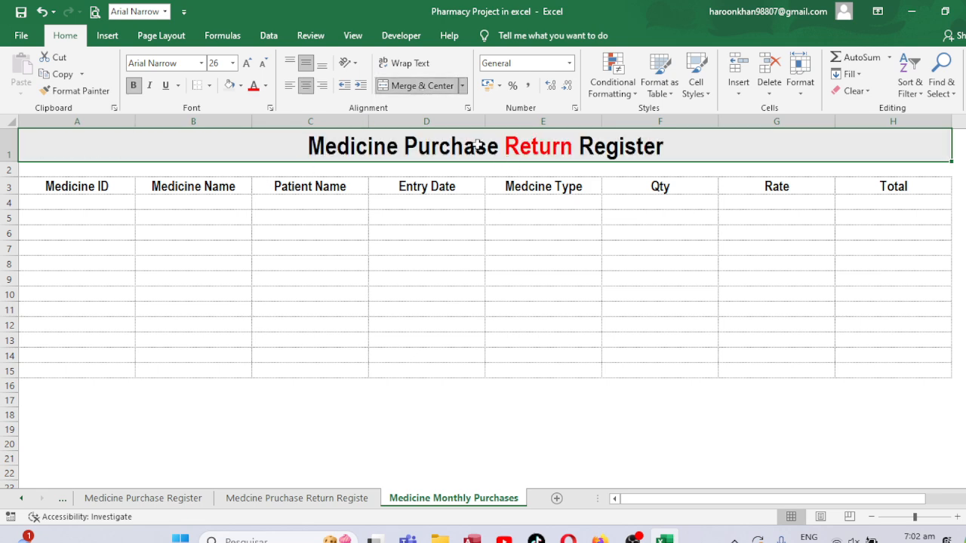
Replace the title in row 1 with "Medicine Monthly Purchase Register".
type("Medcine")
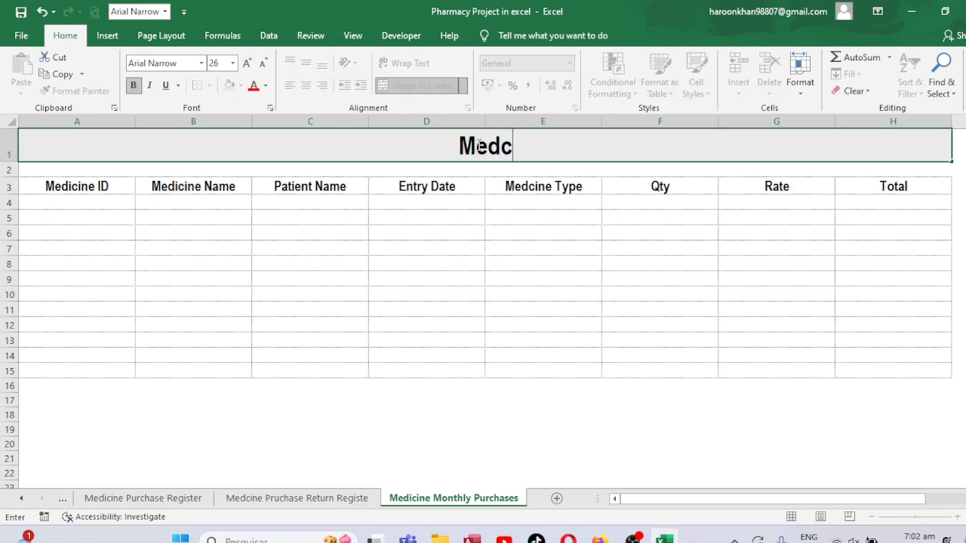
key("BackSpace")
key("BackSpace")
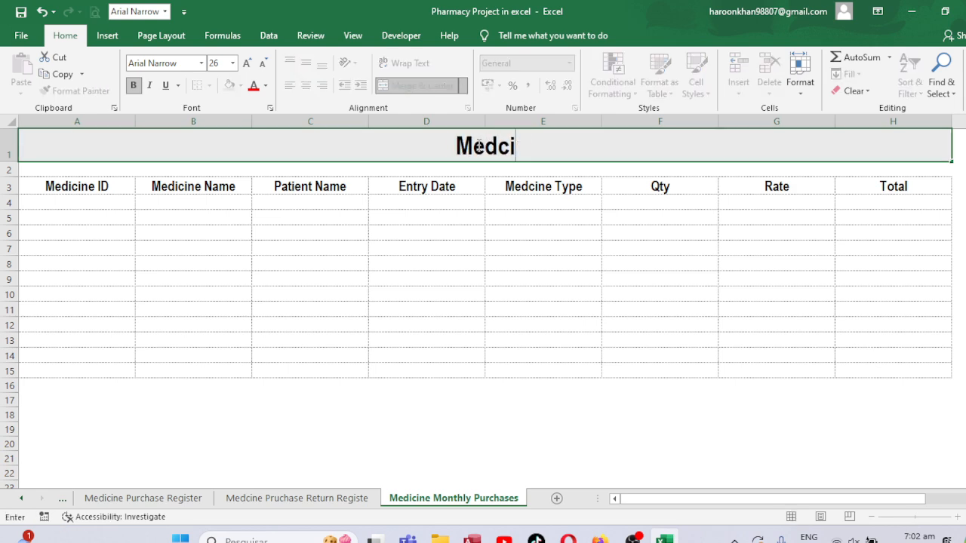
key("BackSpace")
key("BackSpace")
type("icine")
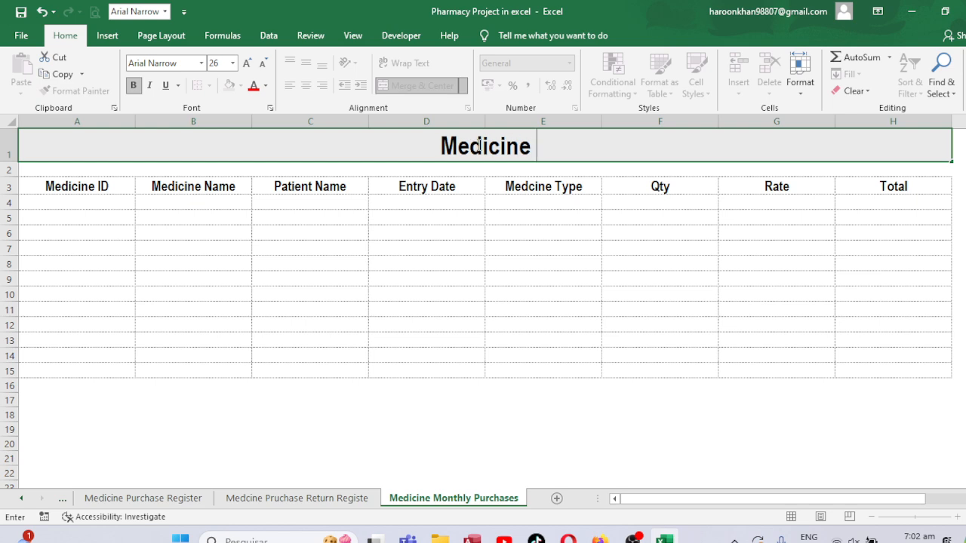
type(" Purchase")
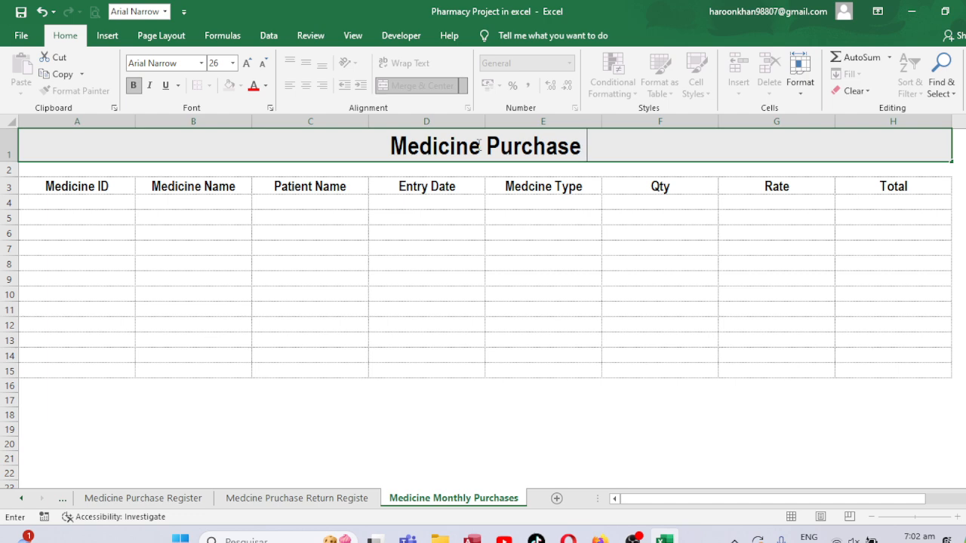
key("BackSpace")
key("BackSpace")
key("BackSpace")
key("BackSpace")
key("BackSpace")
key("BackSpace")
key("BackSpace")
key("BackSpace")
key("BackSpace")
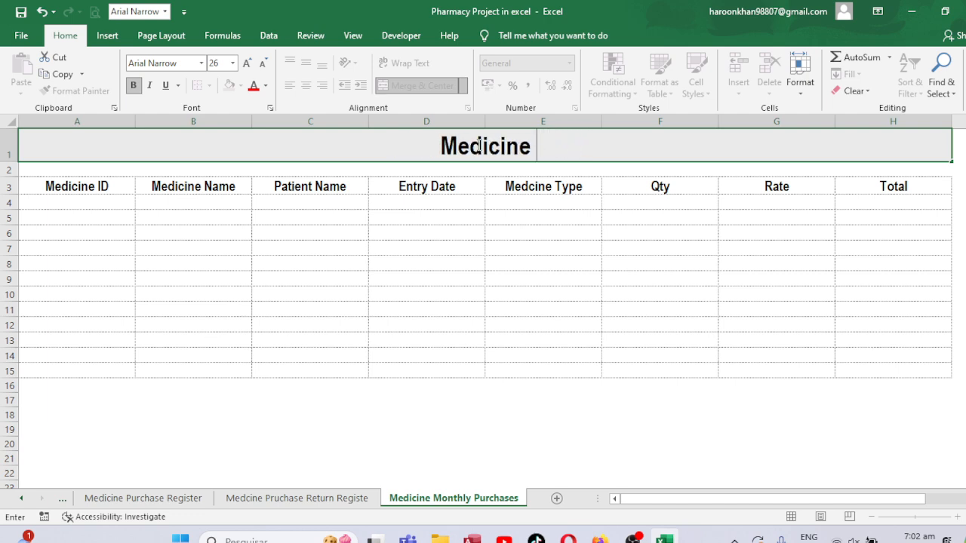
type("Monthly ")
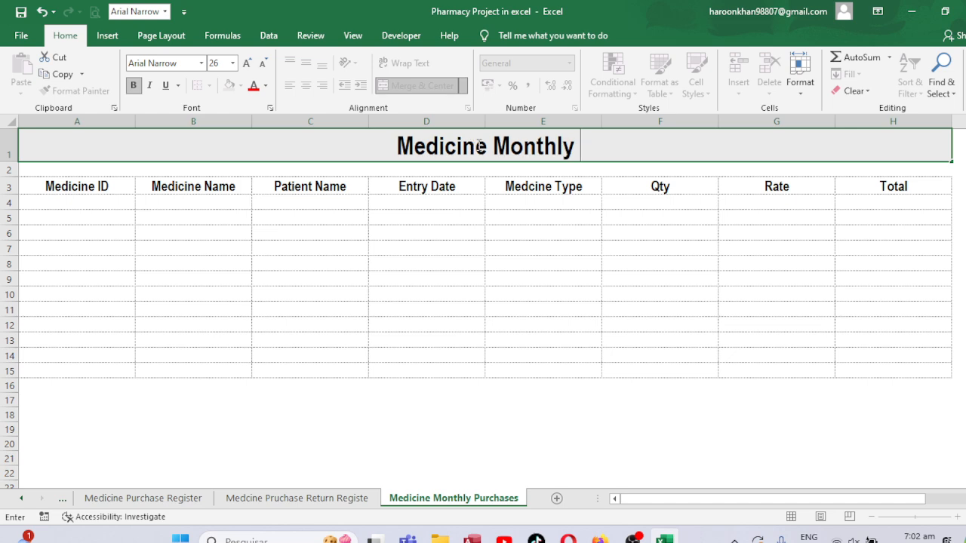
type("Purchase")
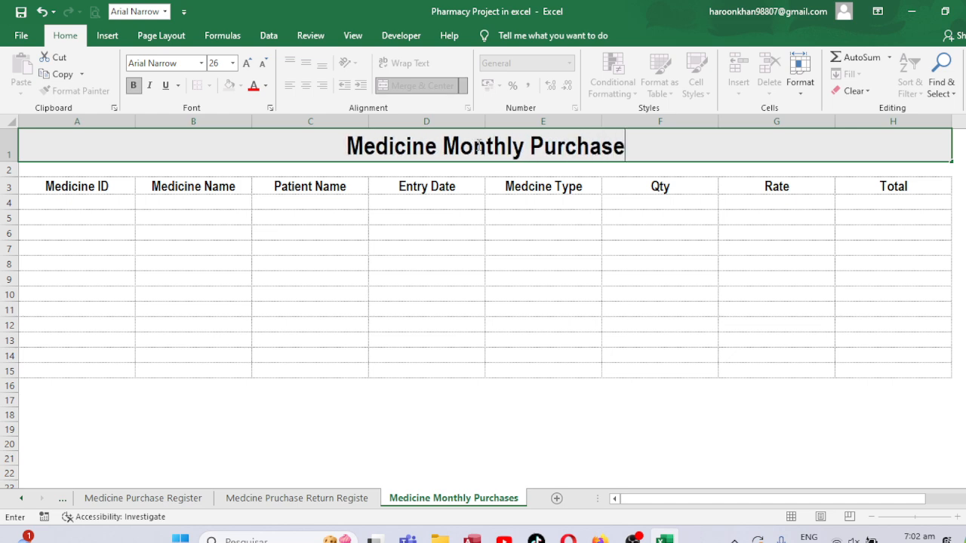
type(" Register")
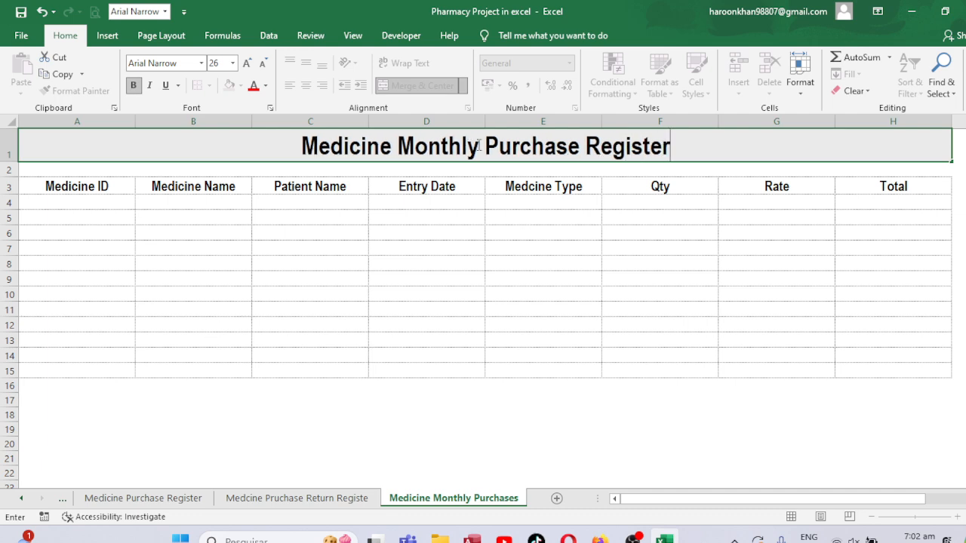
key("Return")
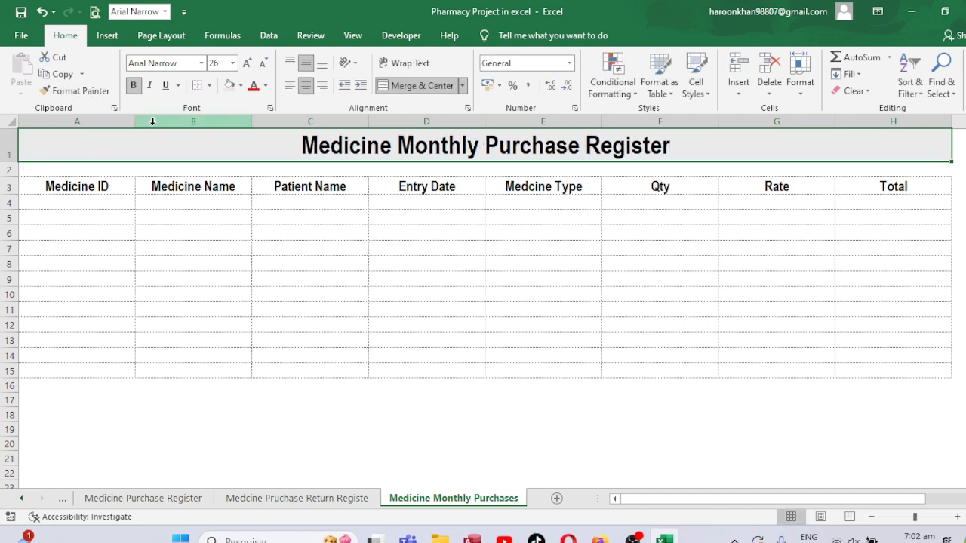
Narrow columns A, D, F and G to fit their headers and make the title row slightly taller.
left_click_drag(136, 121, 90, 121)
left_click_drag(15, 161, 14, 173)
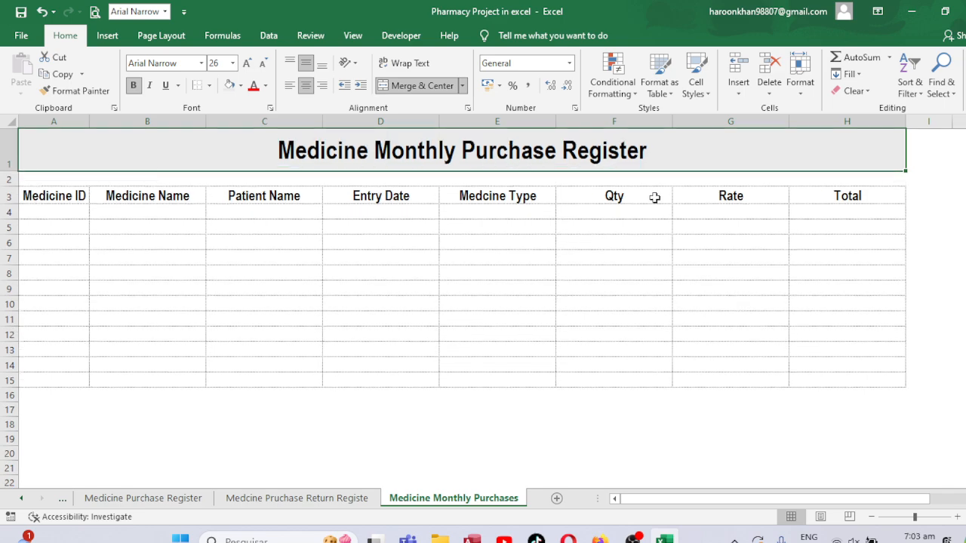
left_click_drag(671, 121, 580, 120)
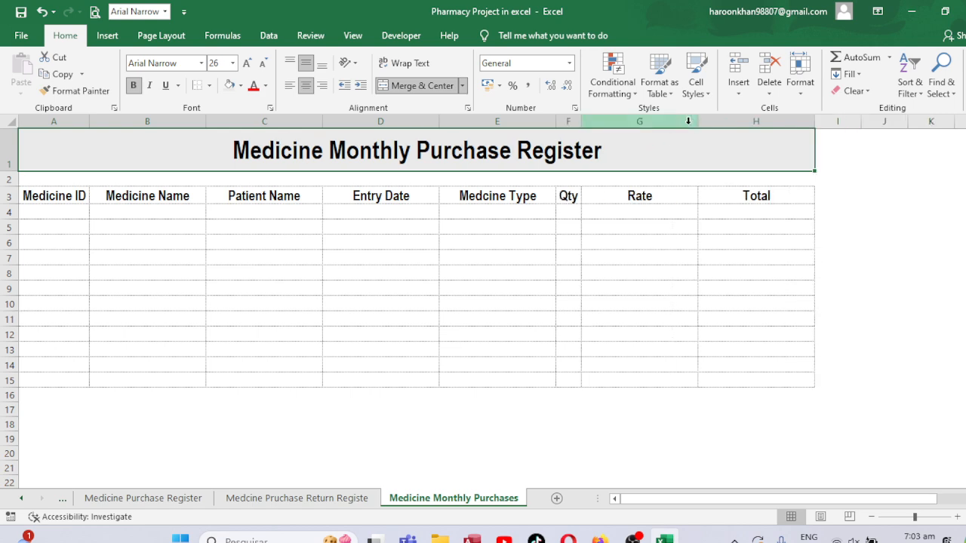
left_click_drag(695, 121, 612, 121)
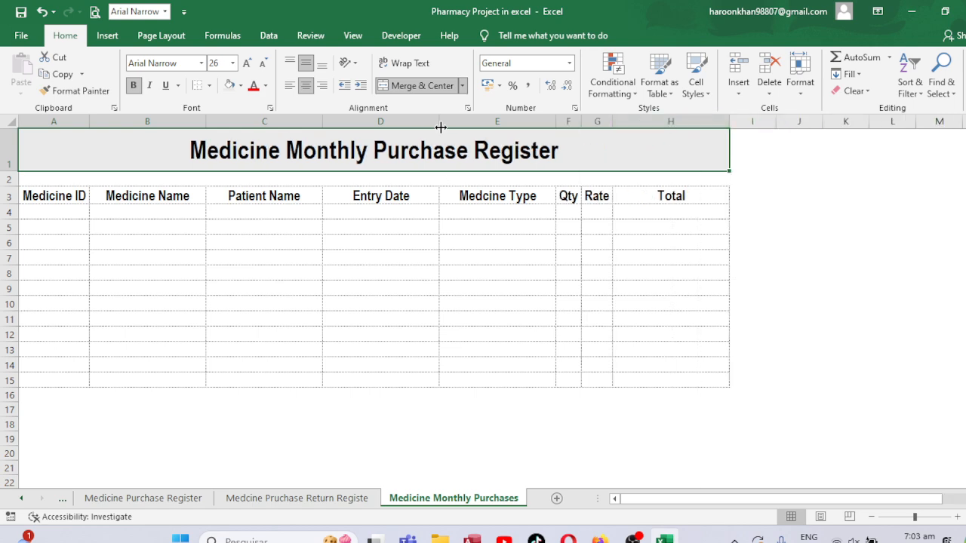
left_click_drag(441, 121, 393, 125)
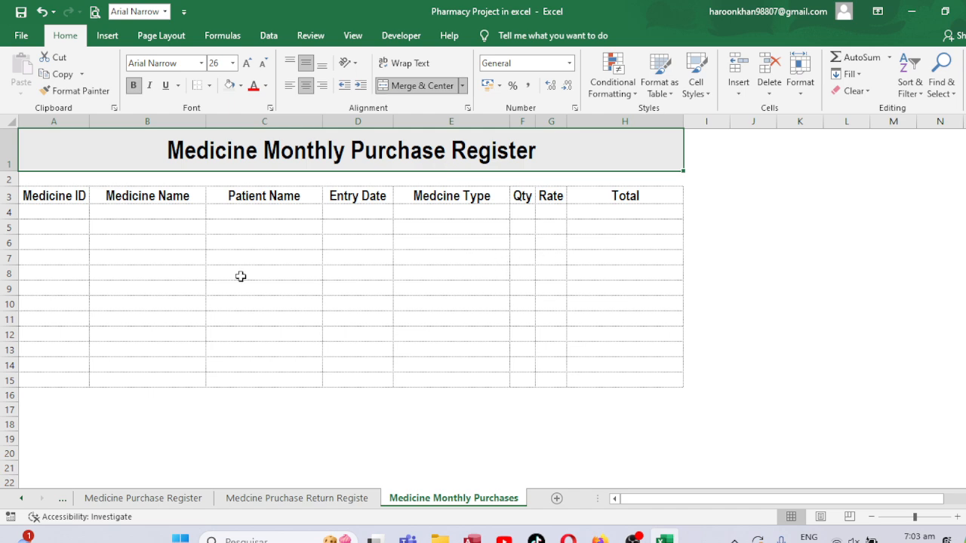
Add a new worksheet at the end of the workbook and name it "All Medcine List".
left_click(557, 498)
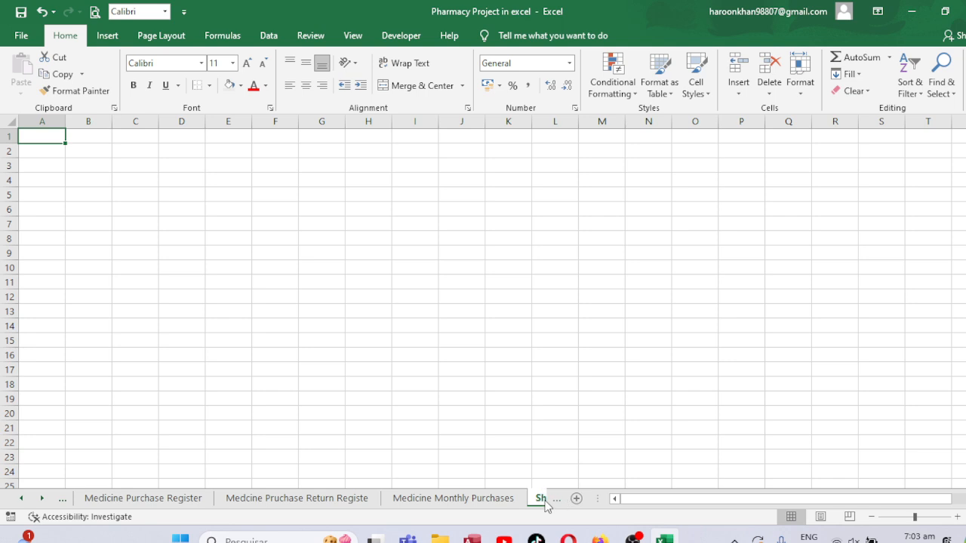
double_click(421, 496)
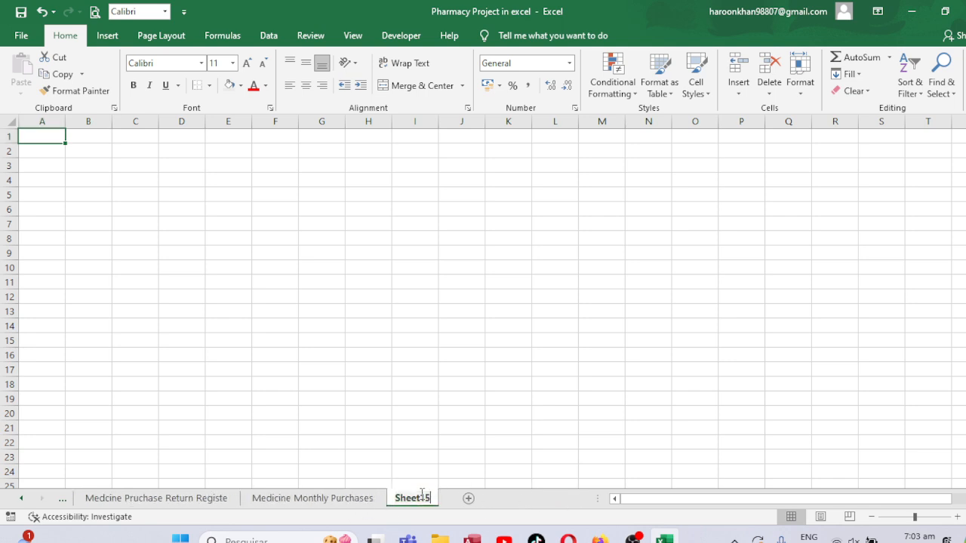
type("A")
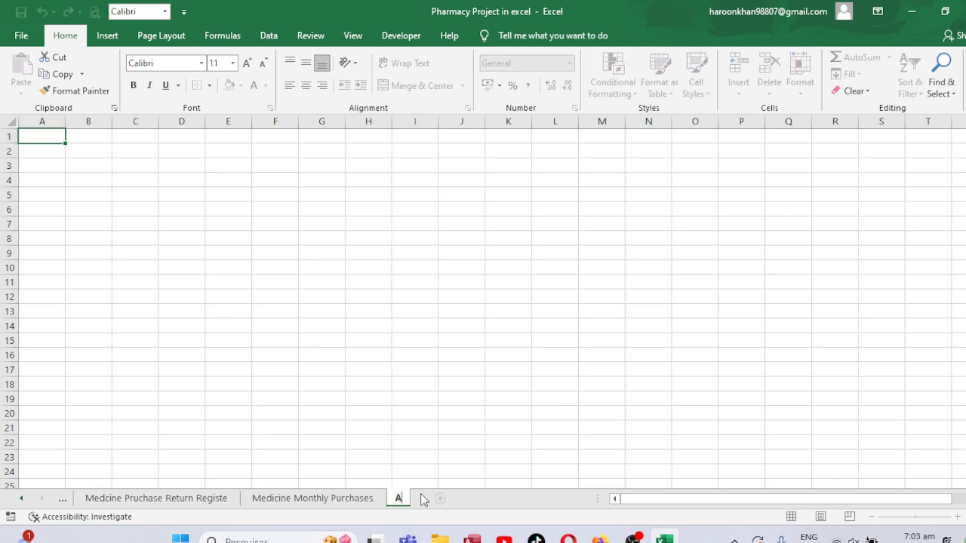
type("ll Med")
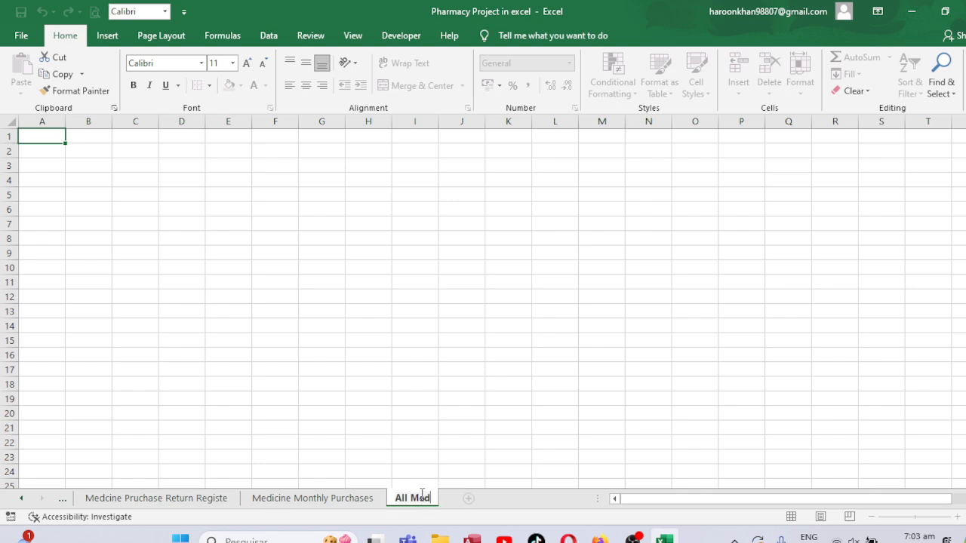
type("cine List")
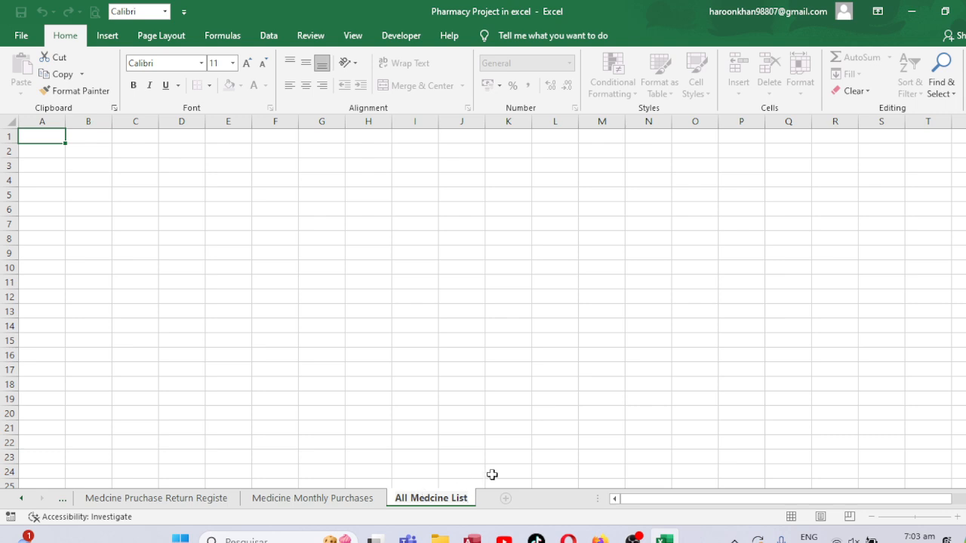
left_click(532, 467)
Copy the titled register table A1:H15 from the Medicine Monthly Purchases sheet to cell A1 of the All Medcine List sheet.
left_click(319, 498)
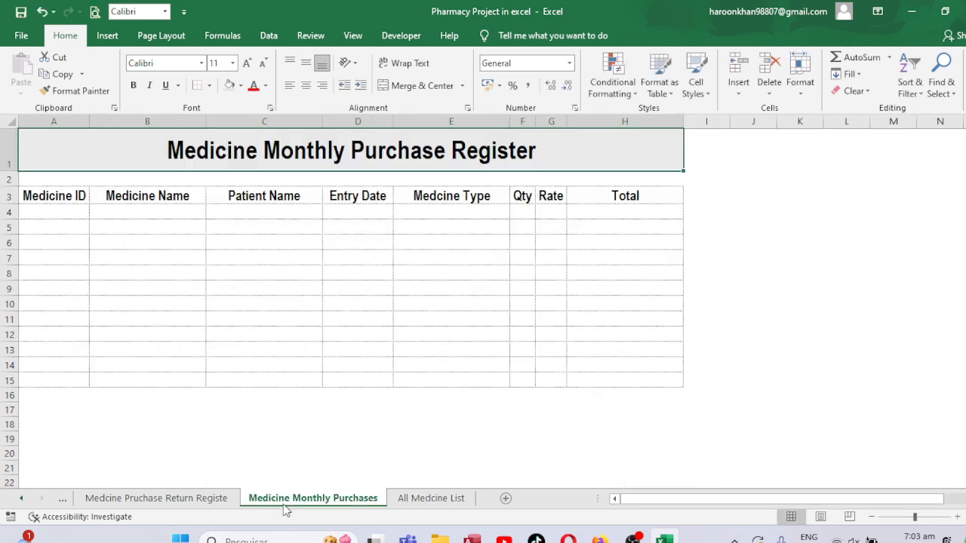
left_click_drag(145, 148, 164, 384)
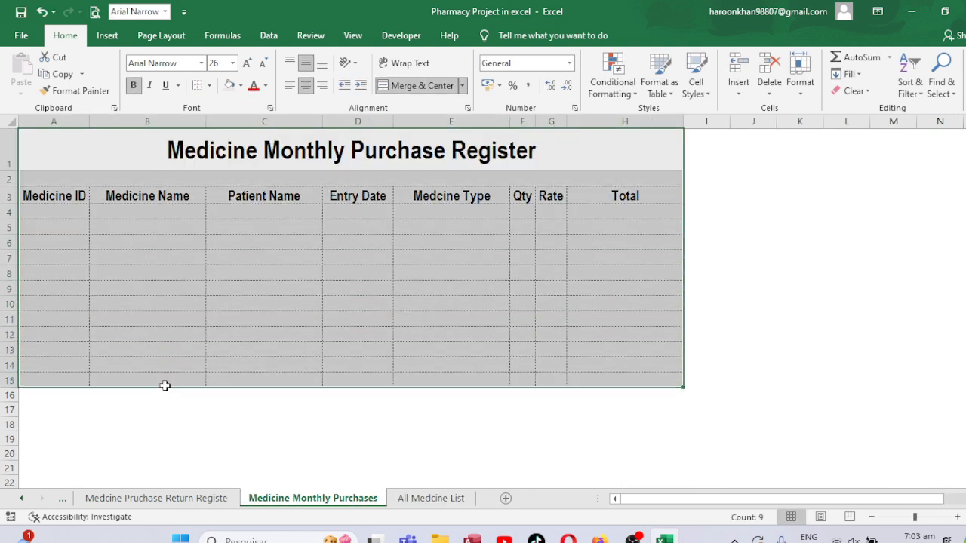
key("ctrl+c")
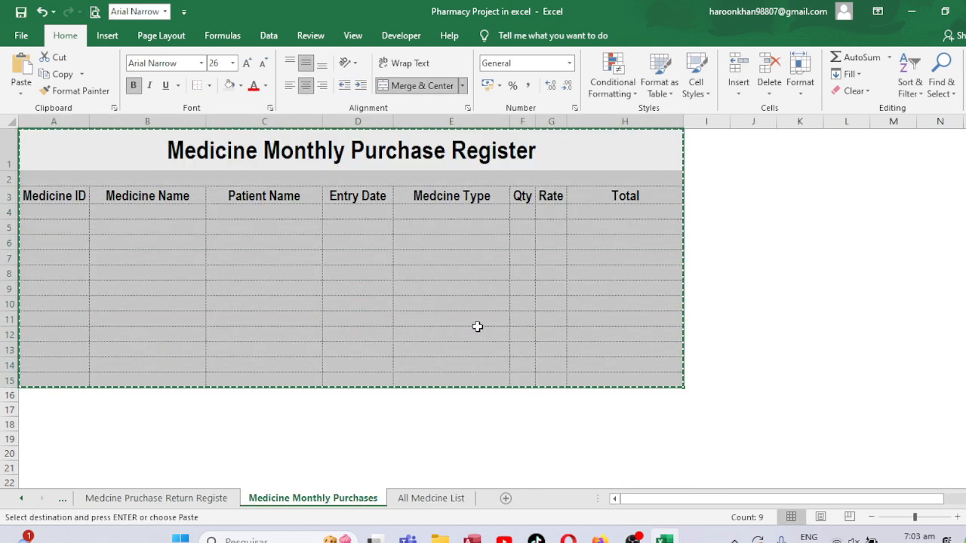
left_click(431, 498)
left_click(104, 181)
left_click(48, 138)
key("ctrl+v")
key("Escape")
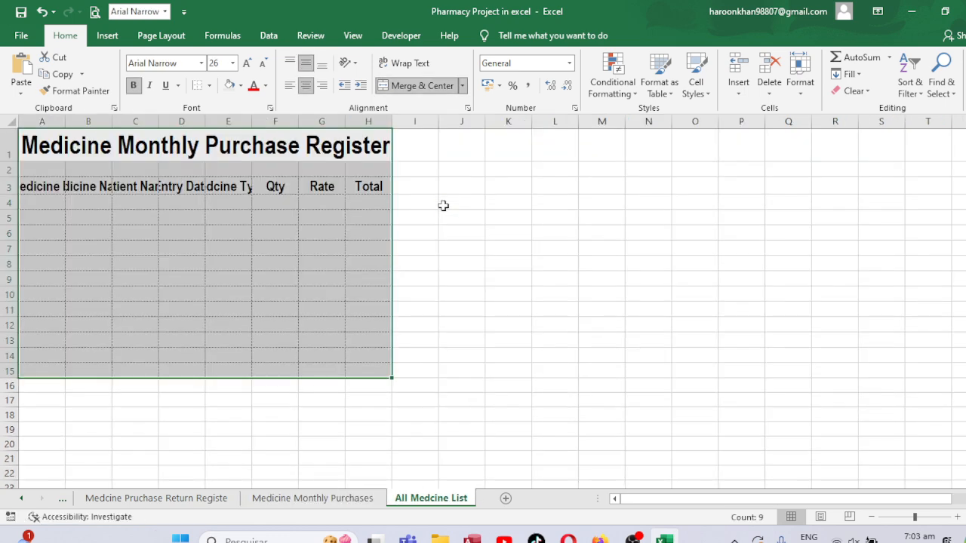
Widen columns A through H equally to fit their headers, and make column B wider still.
left_click_drag(42, 122, 368, 123)
left_click_drag(298, 121, 319, 122)
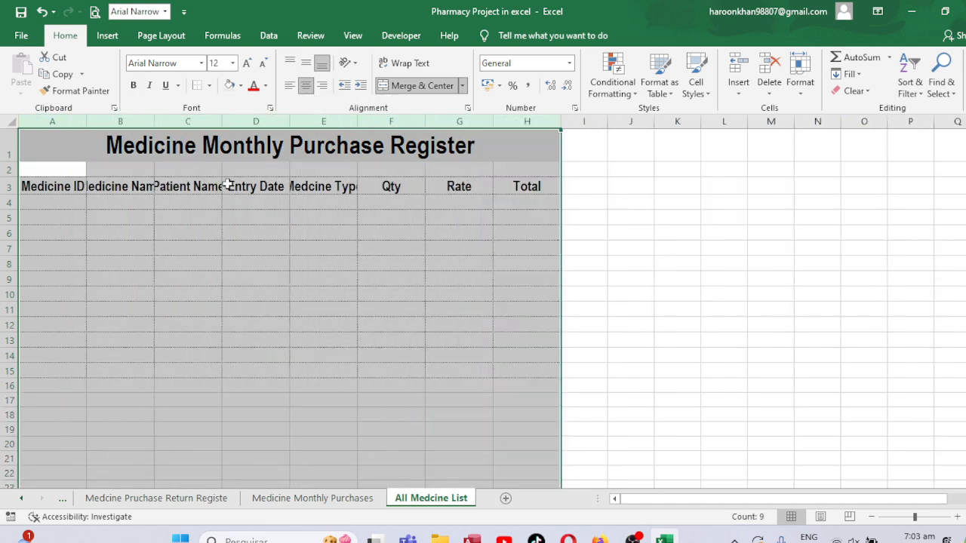
left_click_drag(155, 125, 209, 123)
left_click(129, 188)
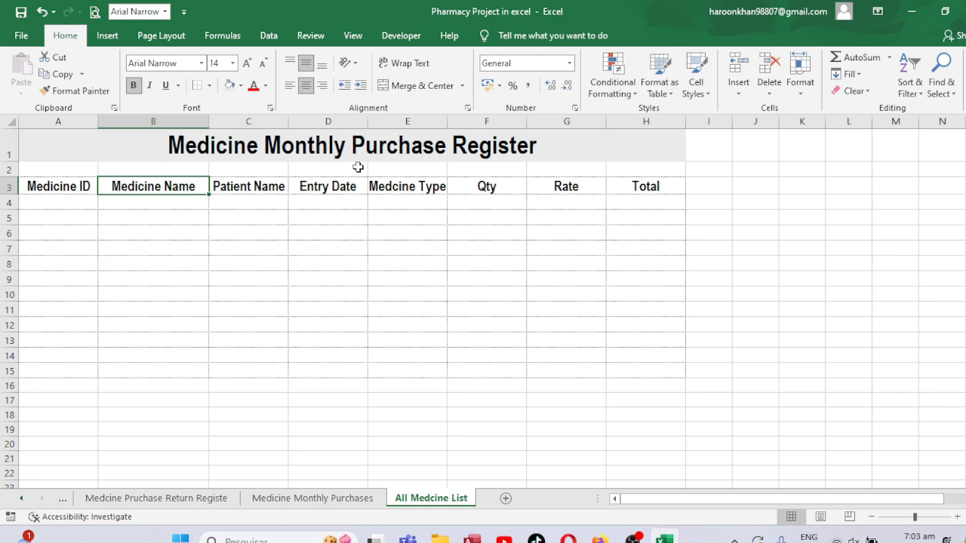
Delete columns C through H and widen the remaining columns A and B to make room for the title.
left_click_drag(280, 122, 631, 144)
left_click(768, 75)
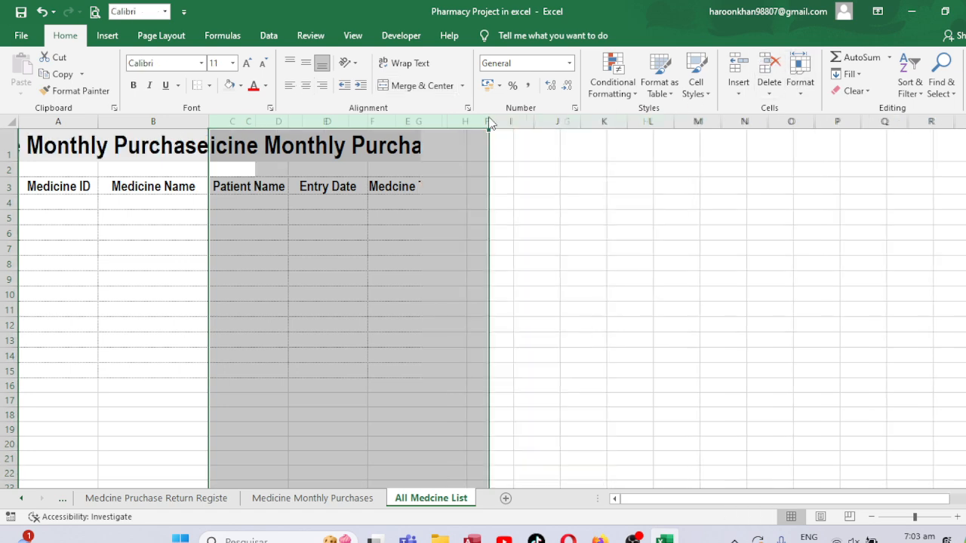
left_click(168, 136)
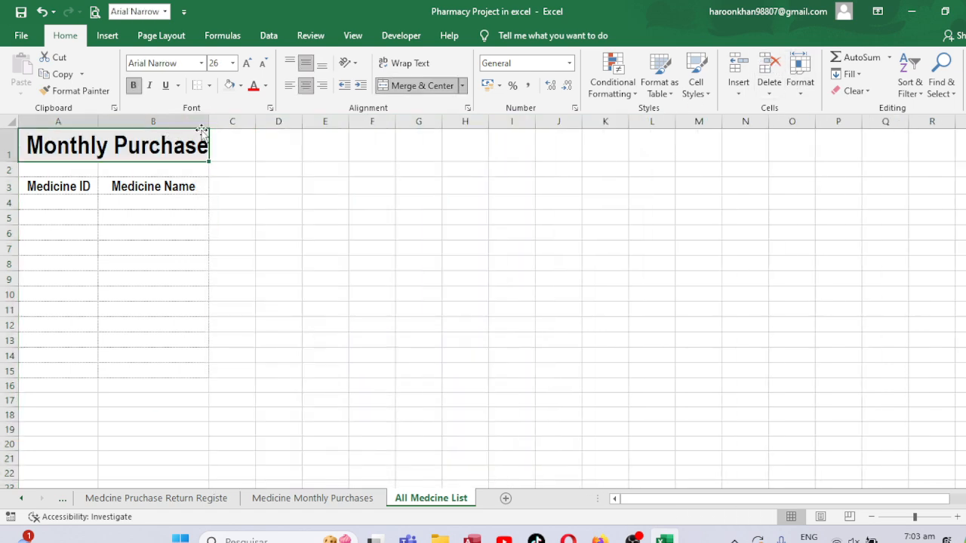
left_click_drag(208, 121, 252, 121)
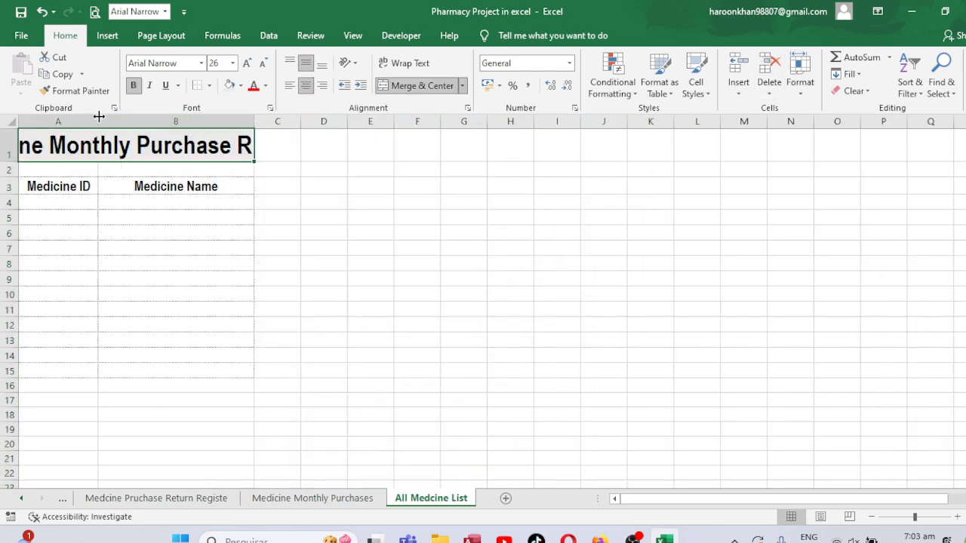
left_click_drag(98, 121, 145, 121)
left_click_drag(302, 120, 373, 120)
Replace the title in row 1 with "All Medicine List" and hide the sheet's gridlines.
type("mE")
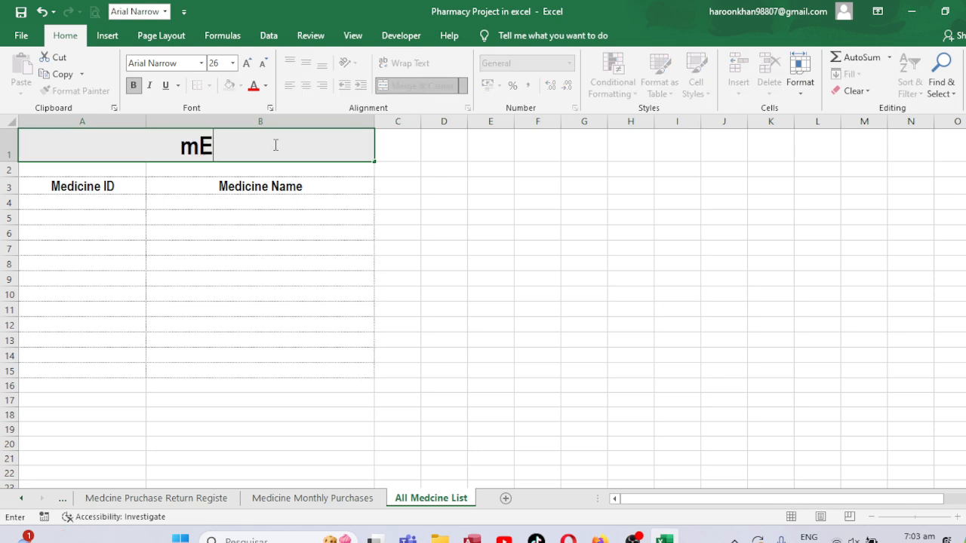
key("BackSpace")
key("BackSpace")
type("M")
key("BackSpace")
type("a")
key("BackSpace")
type("All Me")
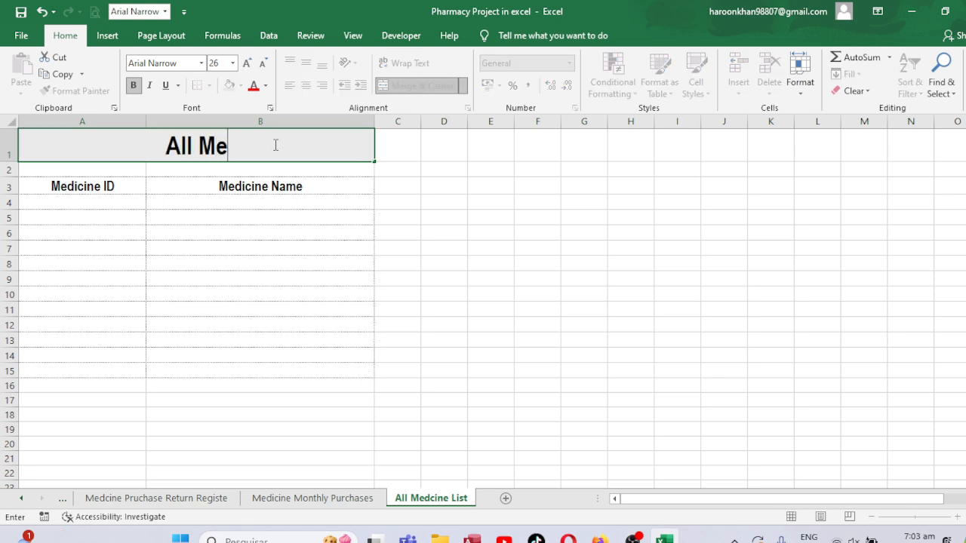
type("dicine ")
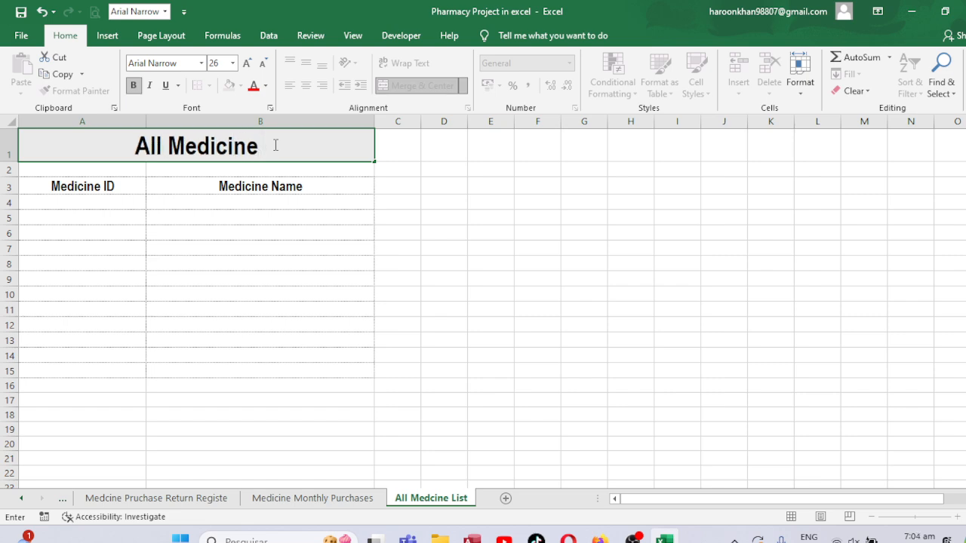
type("List")
key("ctrl+Return")
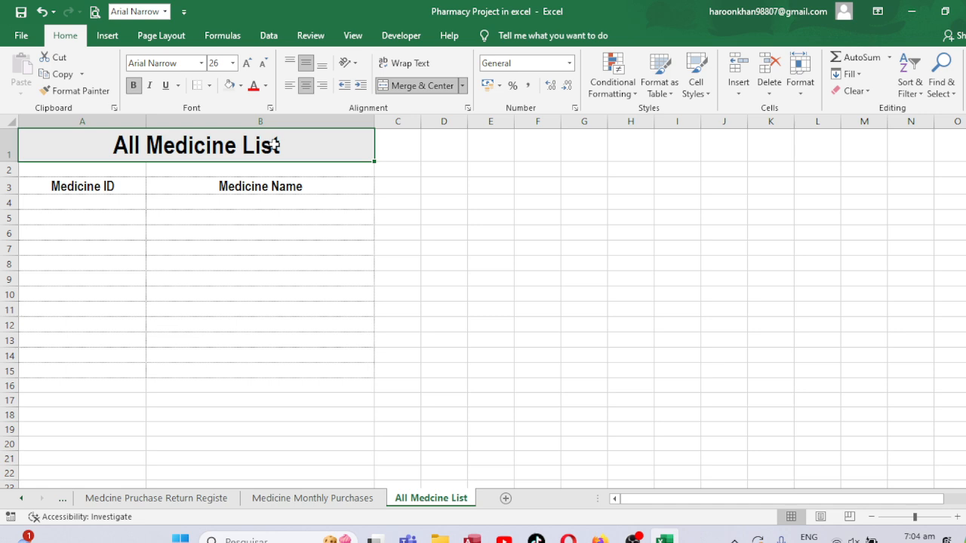
left_click(353, 36)
left_click(193, 85)
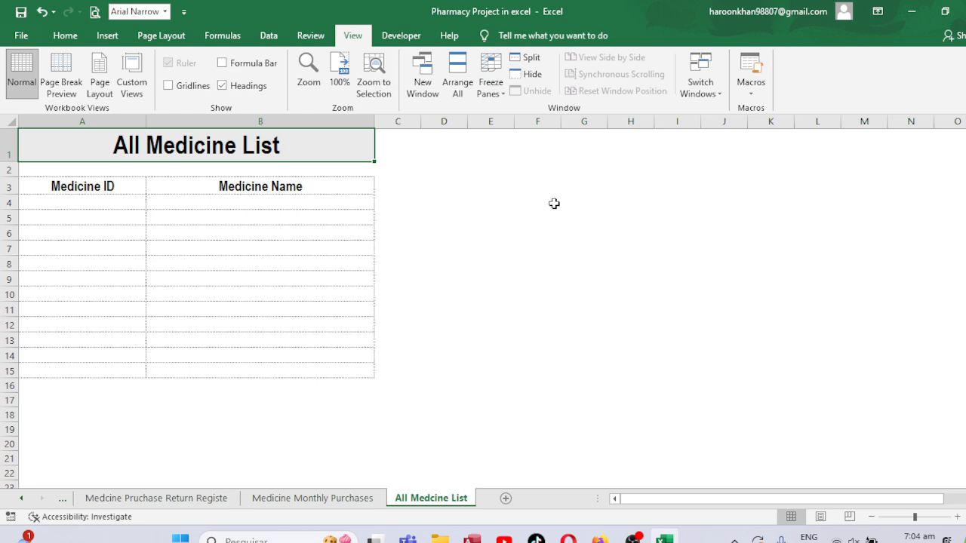
Add a new worksheet at the end of the workbook and name it "Medicine Purchasing & Selling P".
left_click(506, 498)
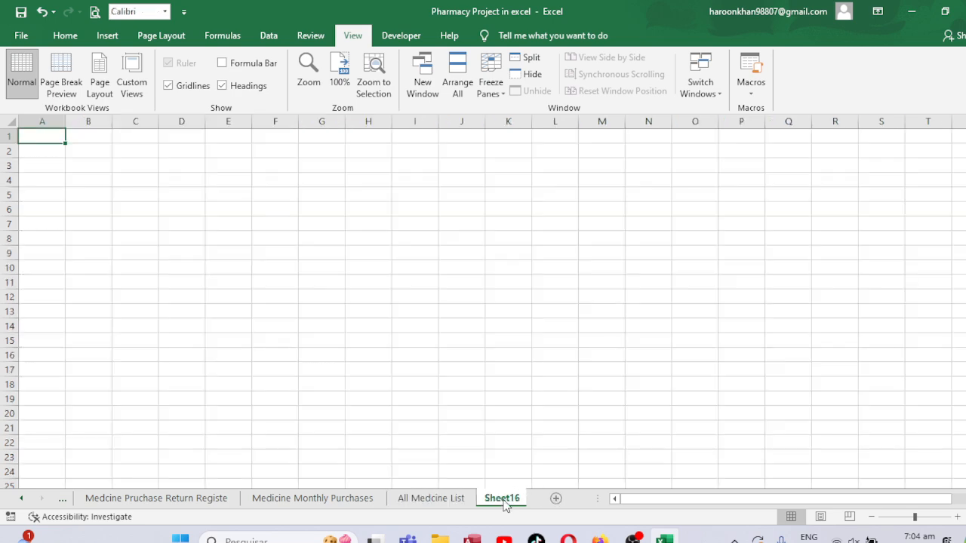
double_click(499, 498)
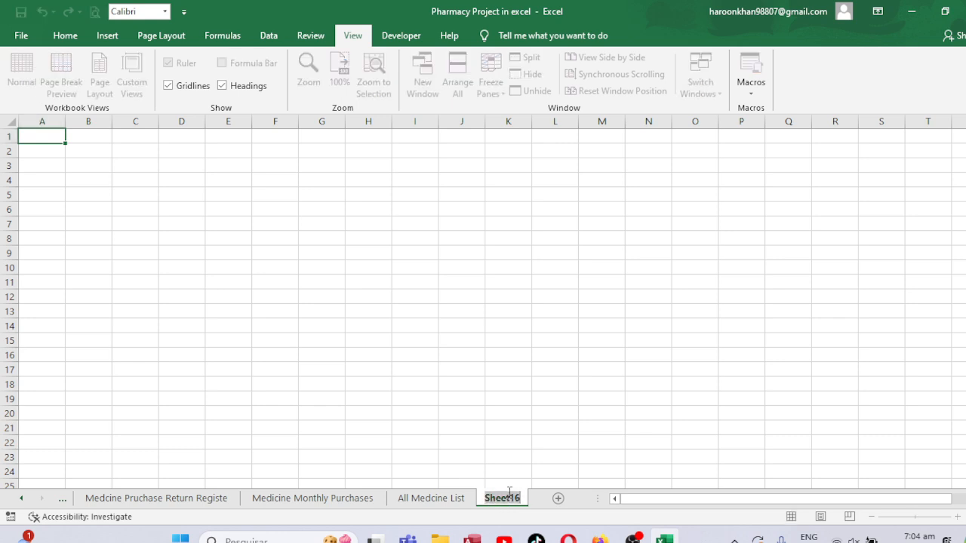
type("M")
type("cine ")
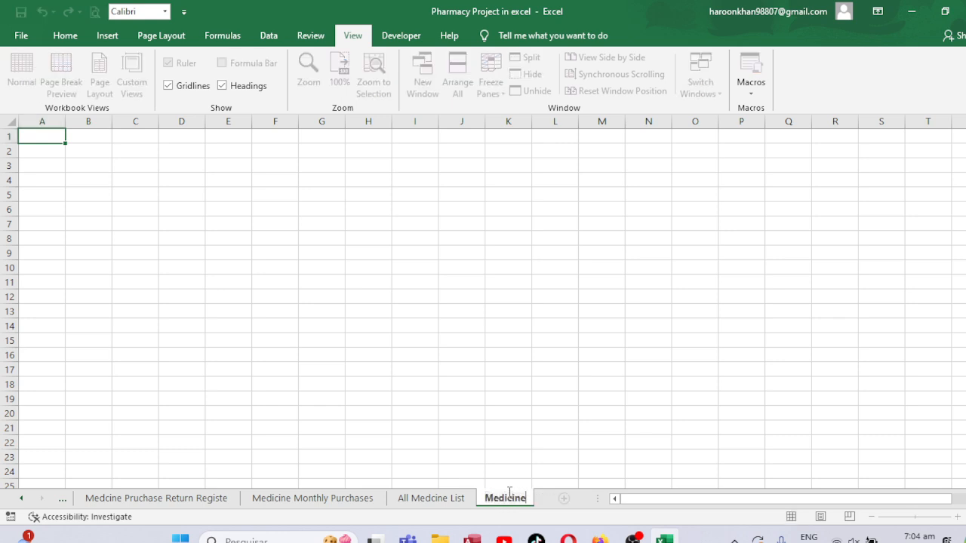
type("Purc")
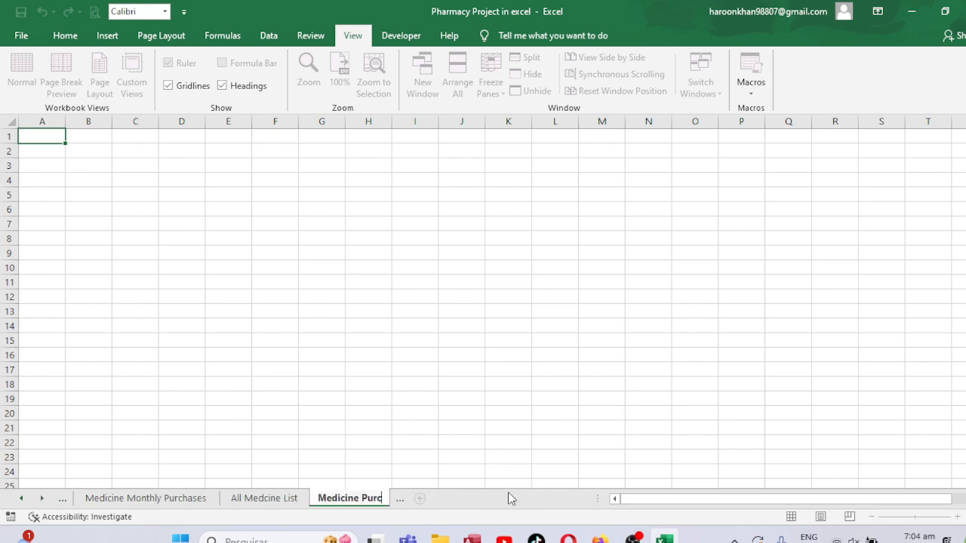
type("hasing ")
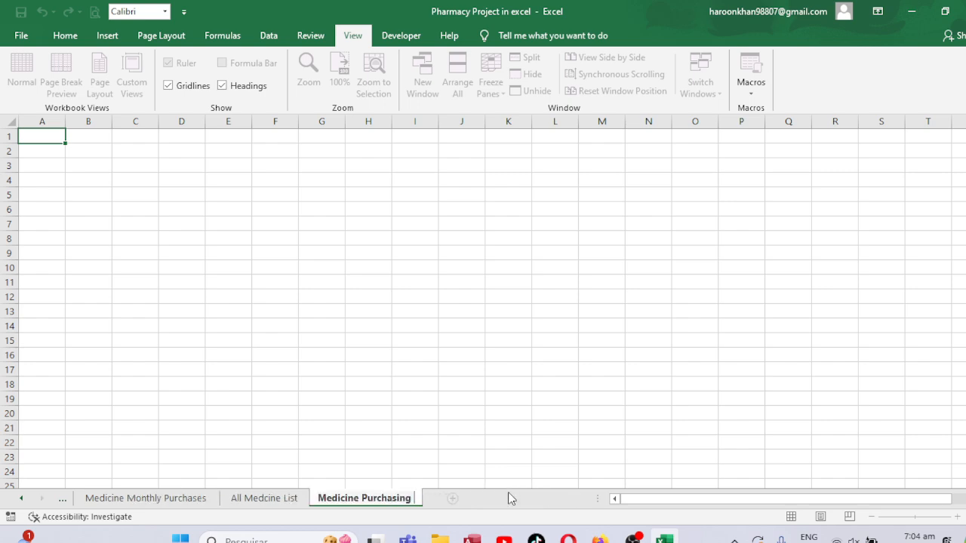
type("& Seelin")
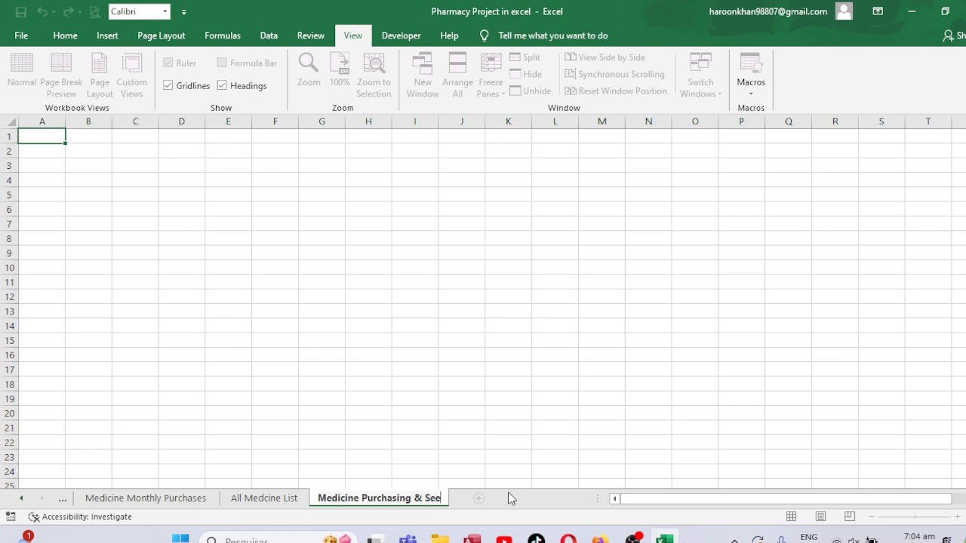
key("BackSpace")
key("BackSpace")
key("BackSpace")
key("BackSpace")
type("lling P")
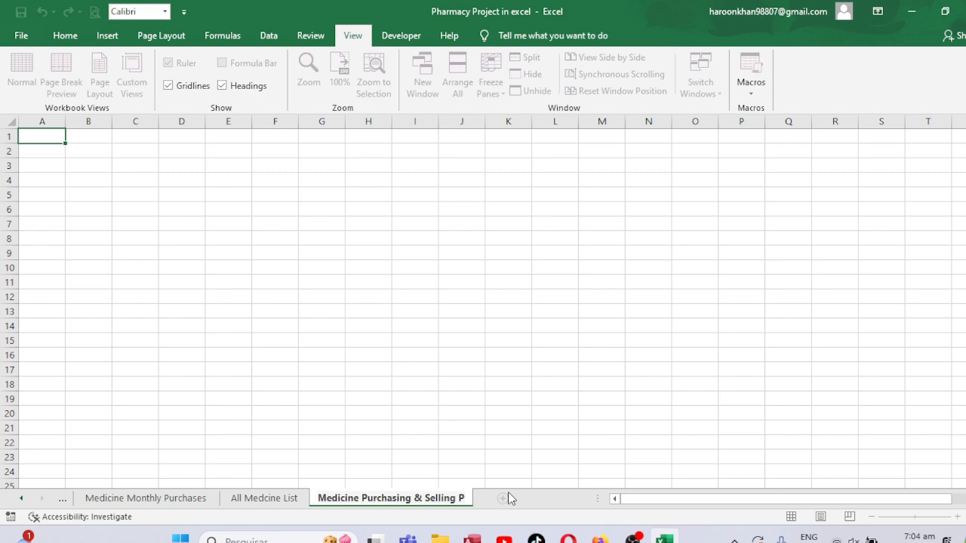
left_click(292, 413)
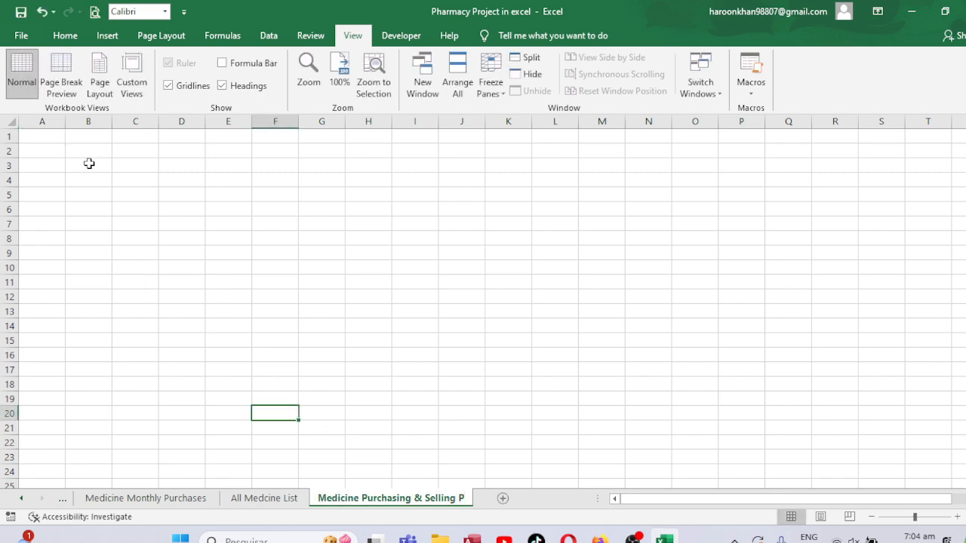
Copy the titled table A1:B15 from the All Medcine List sheet to cell A1 of the Medicine Purchasing & Selling P sheet.
left_click(252, 500)
left_click_drag(93, 153, 94, 379)
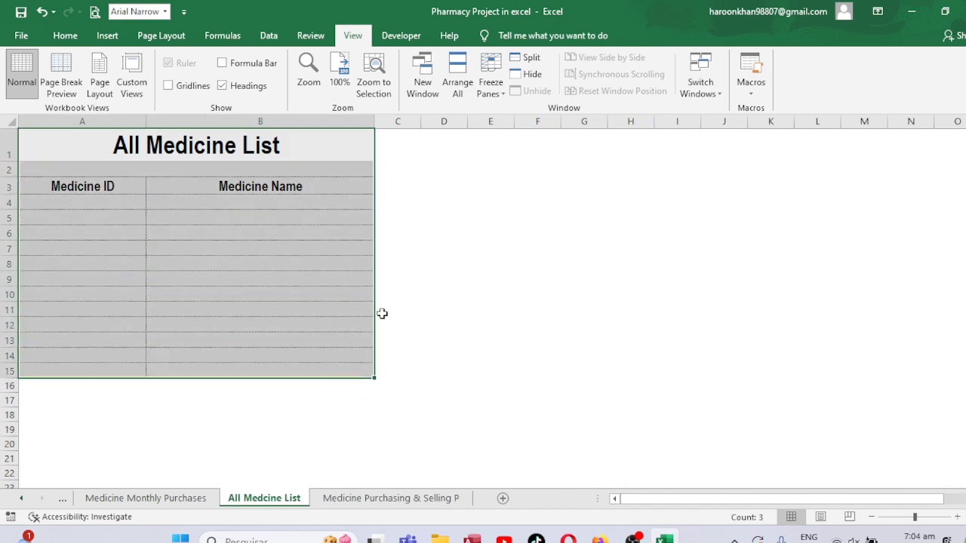
key("ctrl+c")
left_click(408, 500)
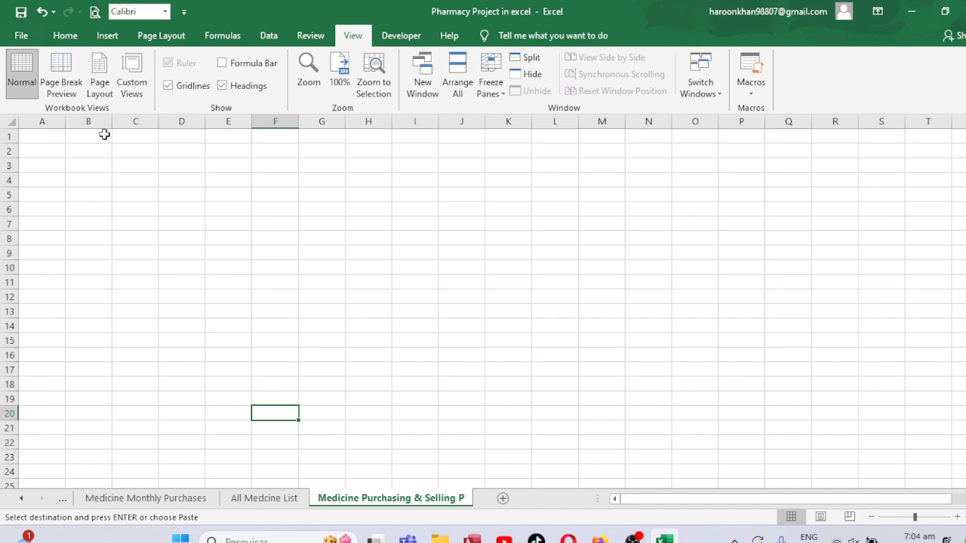
left_click(55, 134)
key("ctrl+v")
key("Escape")
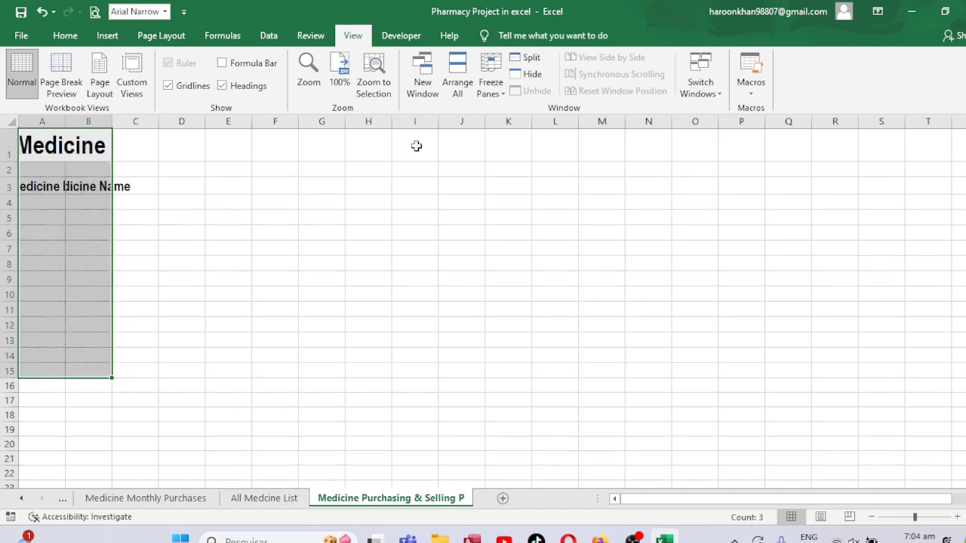
Widen columns A and B to fit their headers and insert two columns between them.
left_click_drag(66, 119, 197, 121)
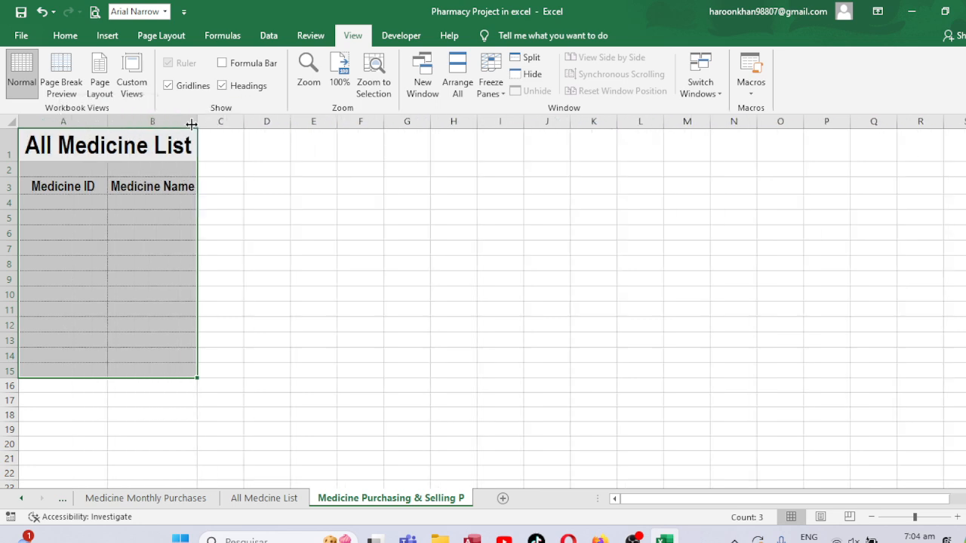
left_click(173, 120)
left_click(65, 36)
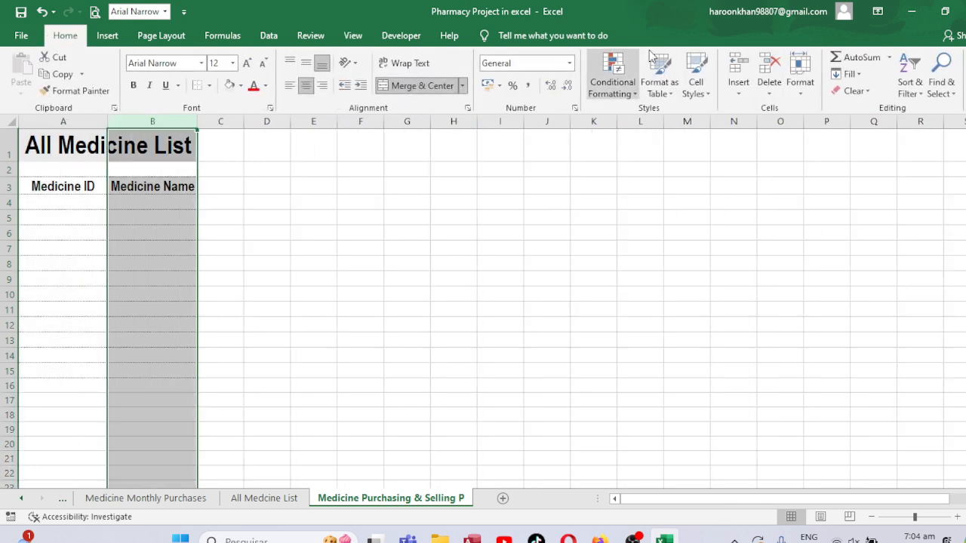
left_click(739, 64)
left_click(739, 64)
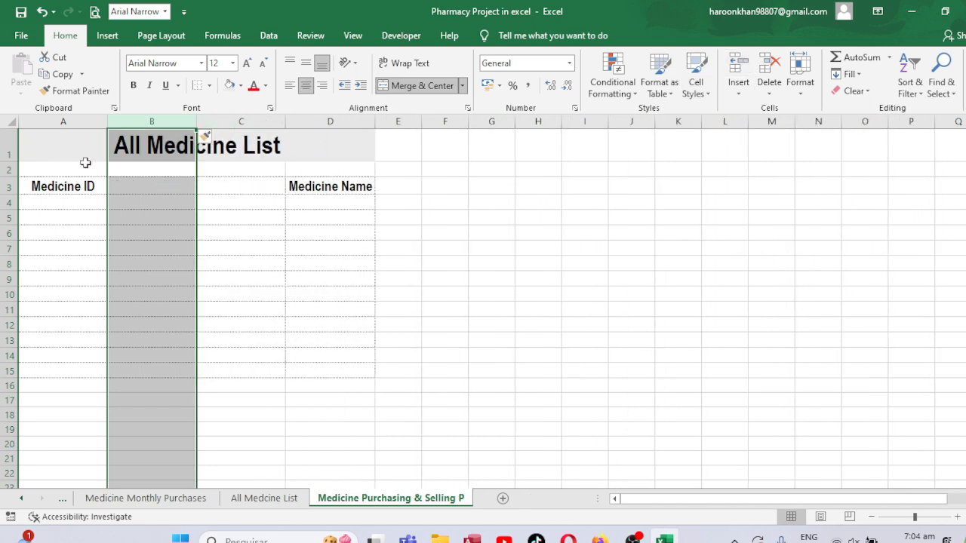
Copy the "Medicine Name" header from D3 into B3.
left_click(75, 183)
left_click(149, 184)
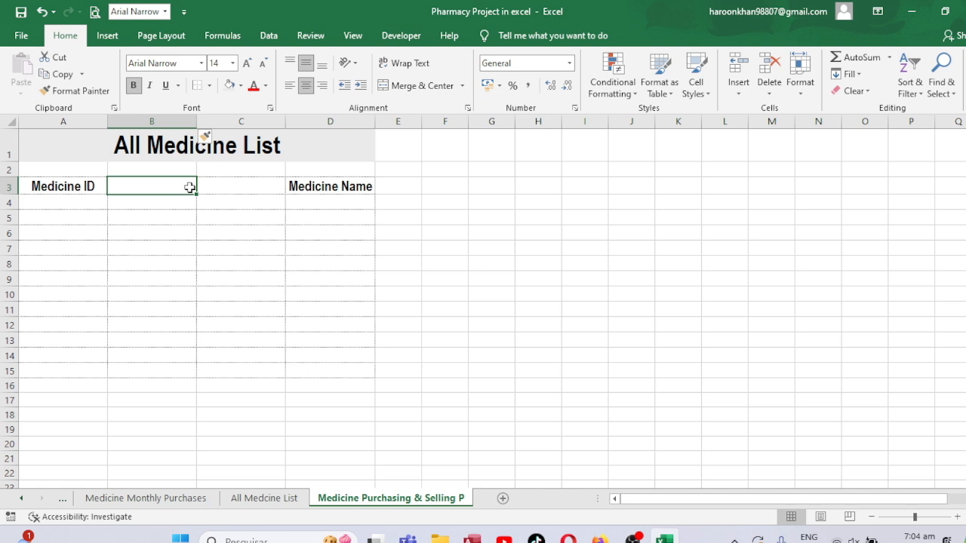
type("N")
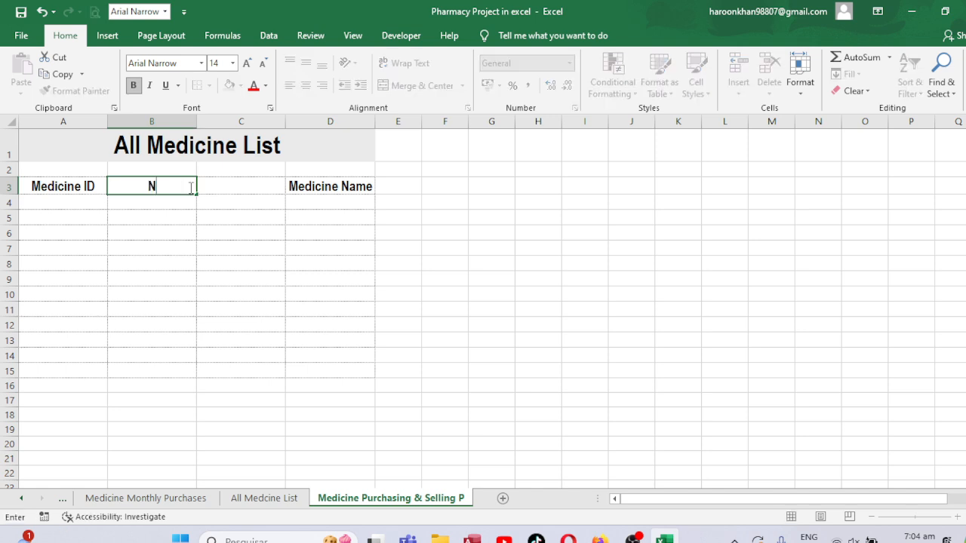
key("Tab")
key("Tab")
key("ctrl+c")
key("Left")
key("Left")
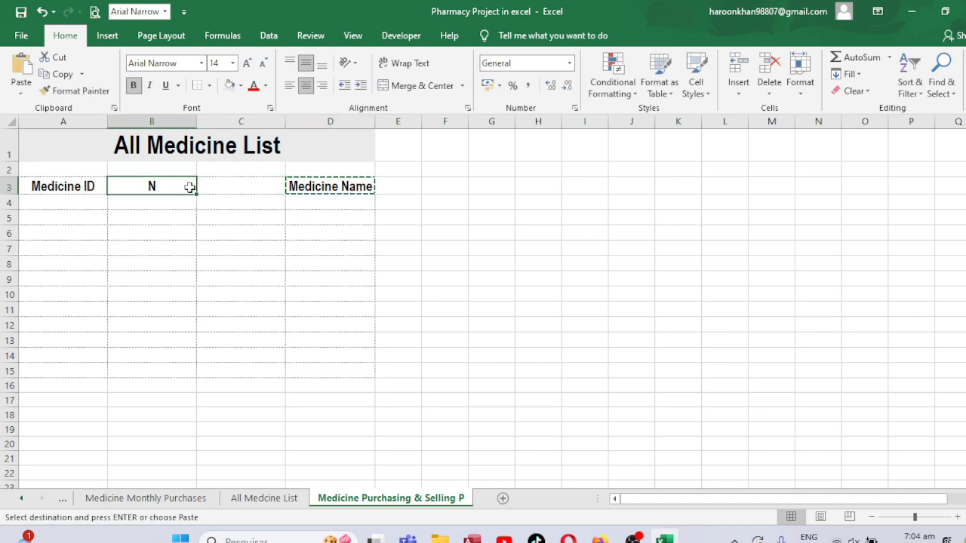
key("Return")
key("Tab")
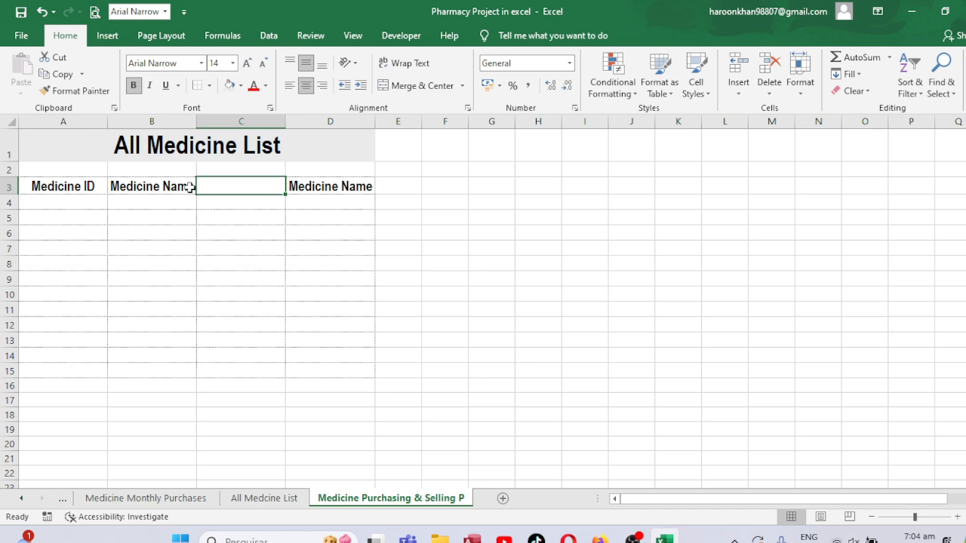
Enter the header "Purchase Price" in cell C3.
type("Purcha")
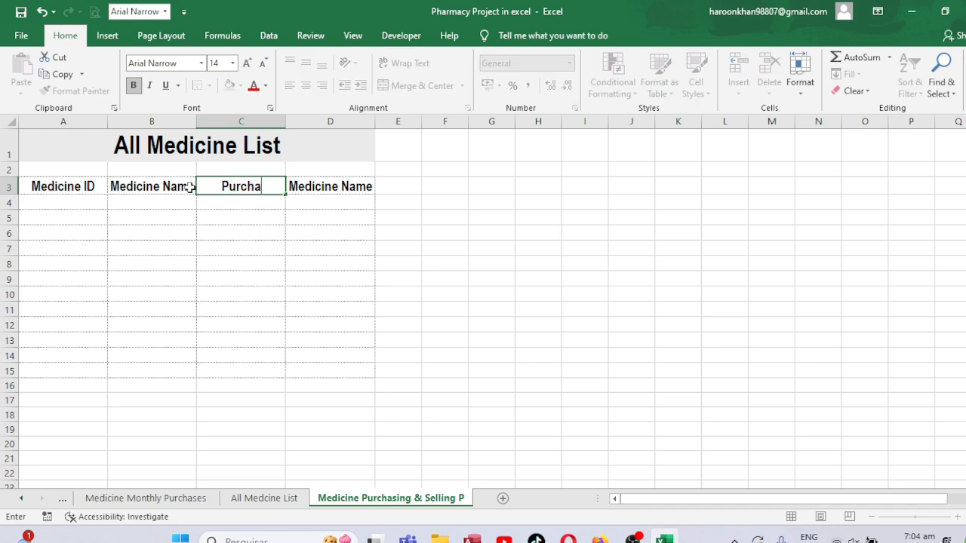
type("se Price")
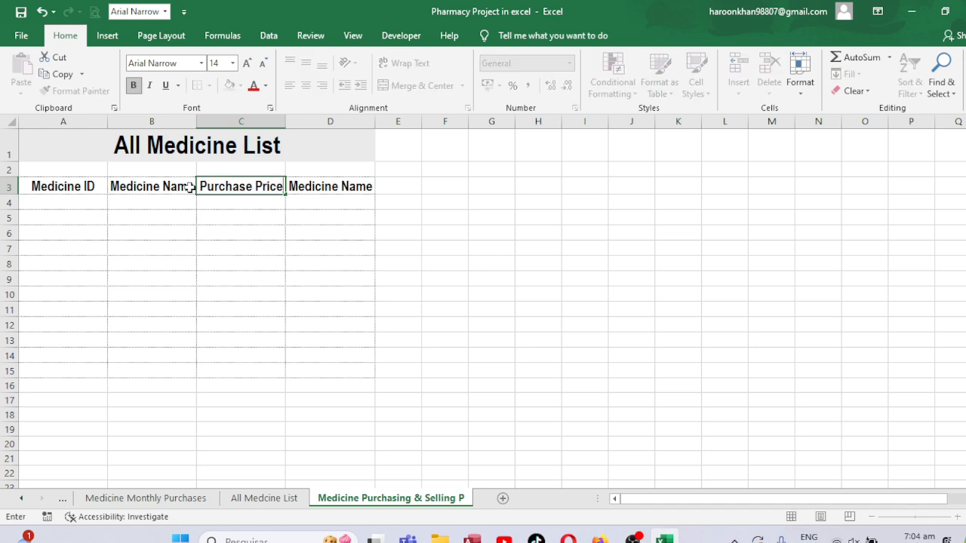
key("Tab")
Replace the header in cell D3 with "Selling Price".
type("Sell")
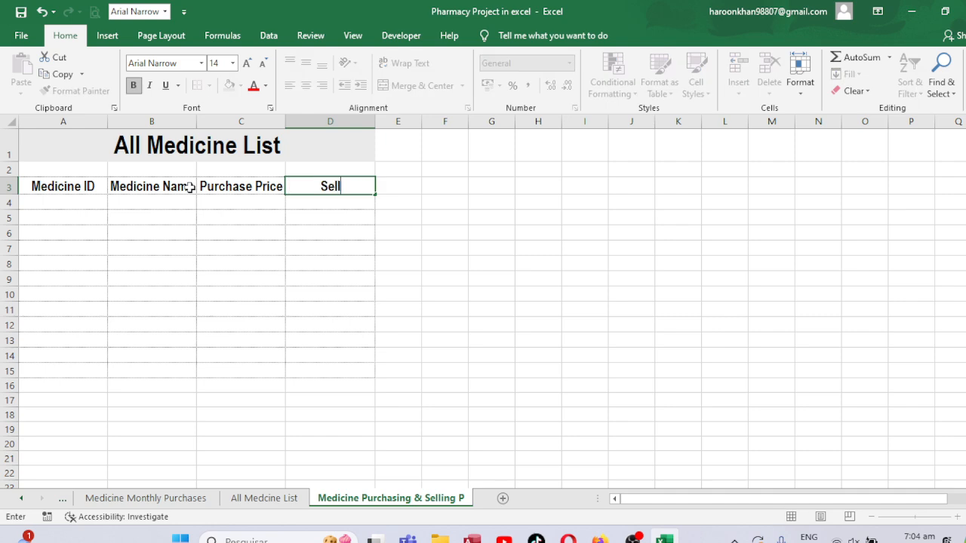
type(" Pri")
key("BackSpace")
key("BackSpace")
key("BackSpace")
key("BackSpace")
key("BackSpace")
key("BackSpace")
key("BackSpace")
key("BackSpace")
type("Seel")
key("BackSpace")
key("BackSpace")
type("lling Price")
key("Left")
key("Left")
key("Left")
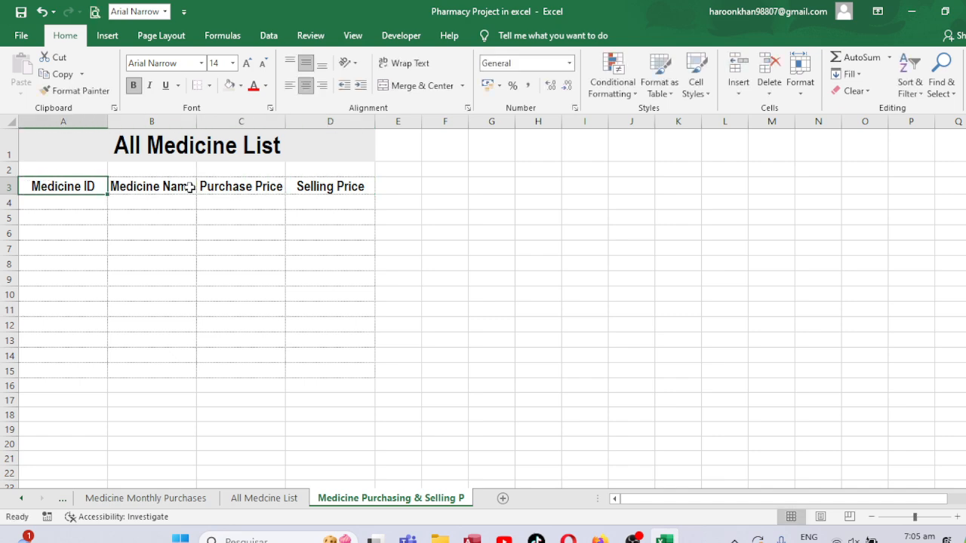
Change the header in cell C3 to "Purchasing Price".
key("Right")
key("Right")
type("P")
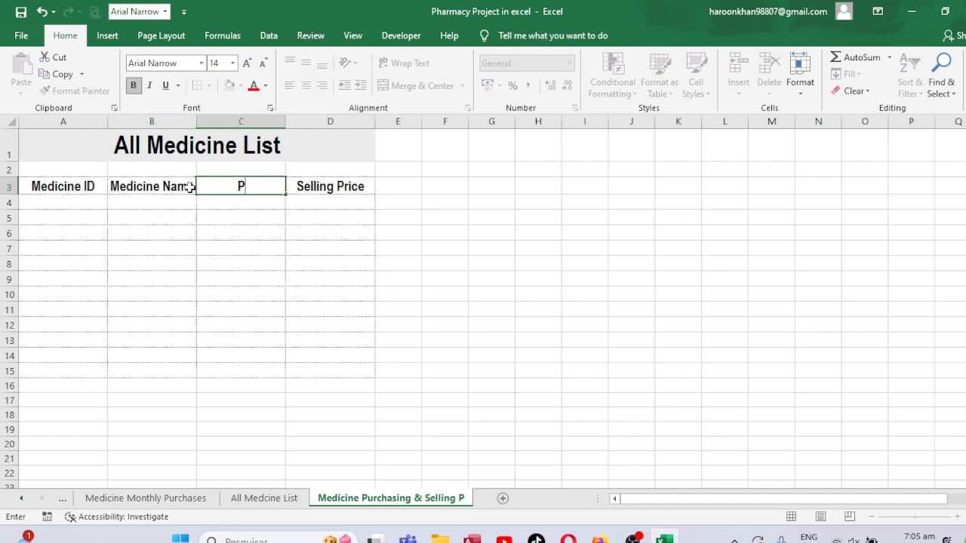
type("urchasing Price")
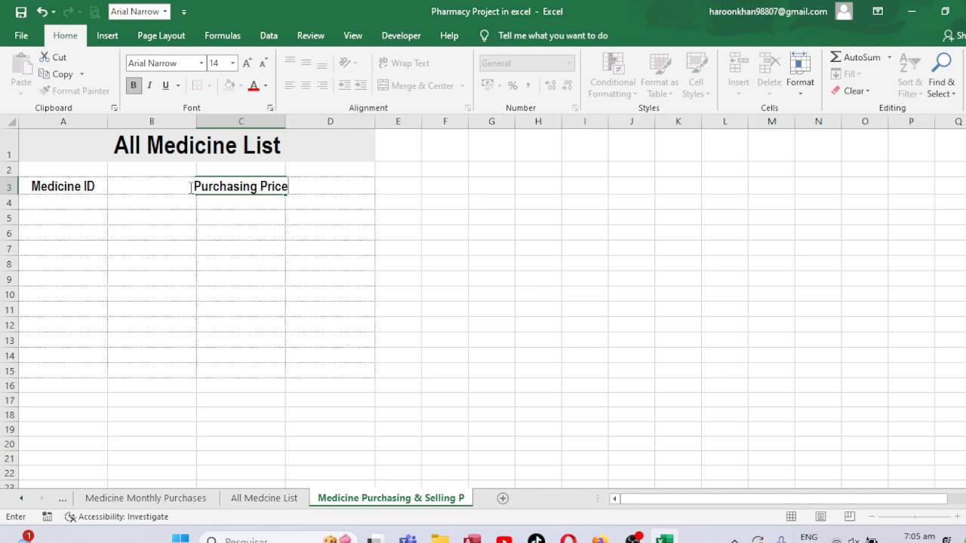
left_click(189, 187)
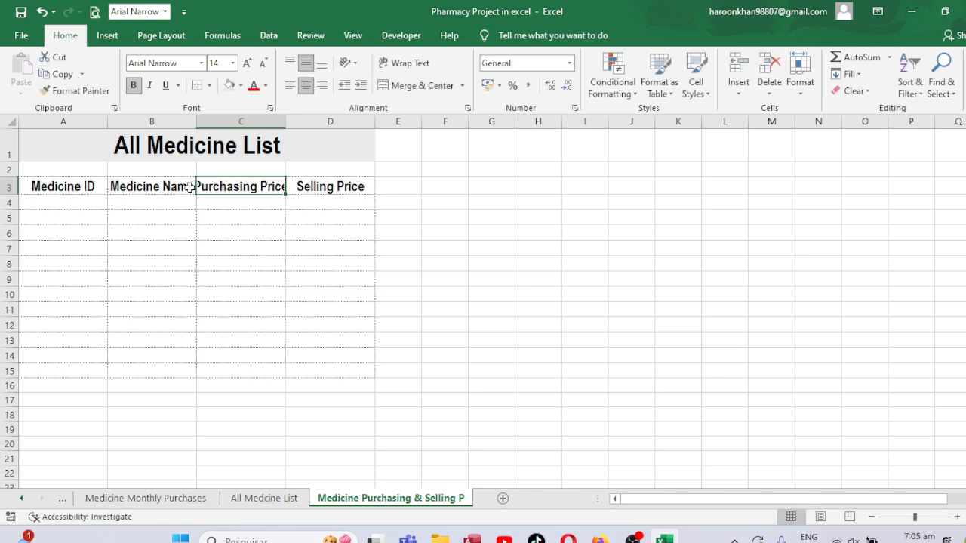
Widen columns B, C and D to give their headers more room and narrow column A to fit "Medicine ID".
left_click_drag(249, 121, 305, 122)
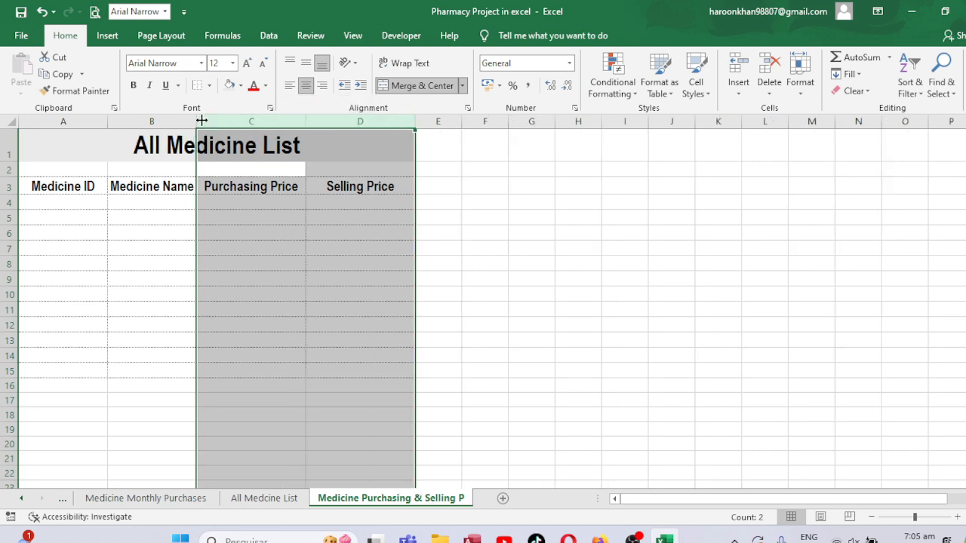
left_click_drag(196, 121, 229, 122)
mouse_move(106, 121)
left_mouse_down()
mouse_move(76, 120)
mouse_move(89, 121)
left_mouse_up()
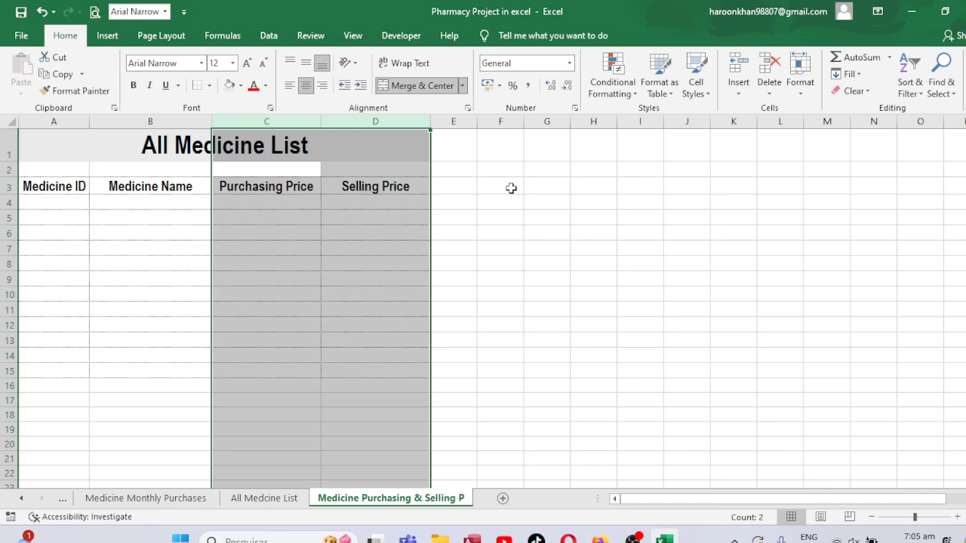
Hide the gridlines on the Medicine Purchasing & Selling P sheet.
left_click(352, 36)
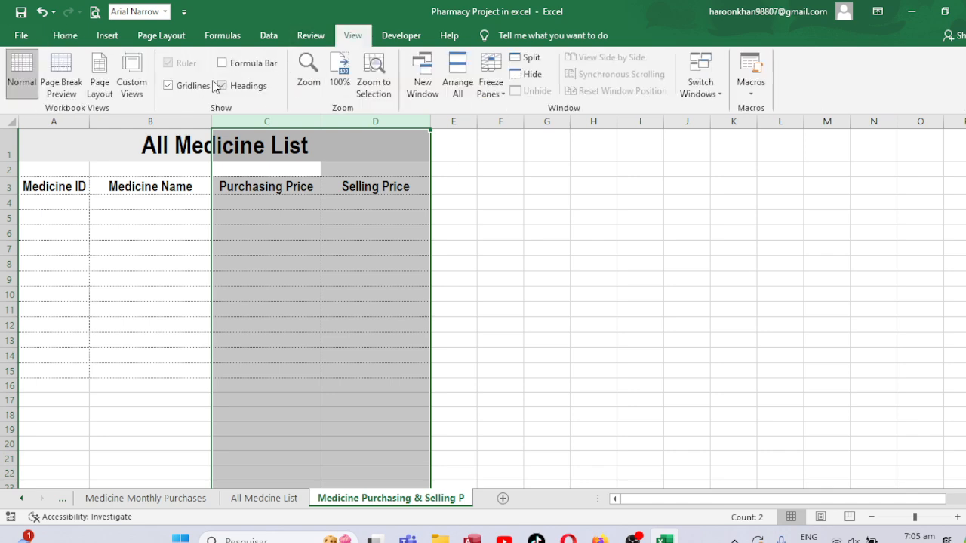
left_click(168, 85)
left_click(578, 201)
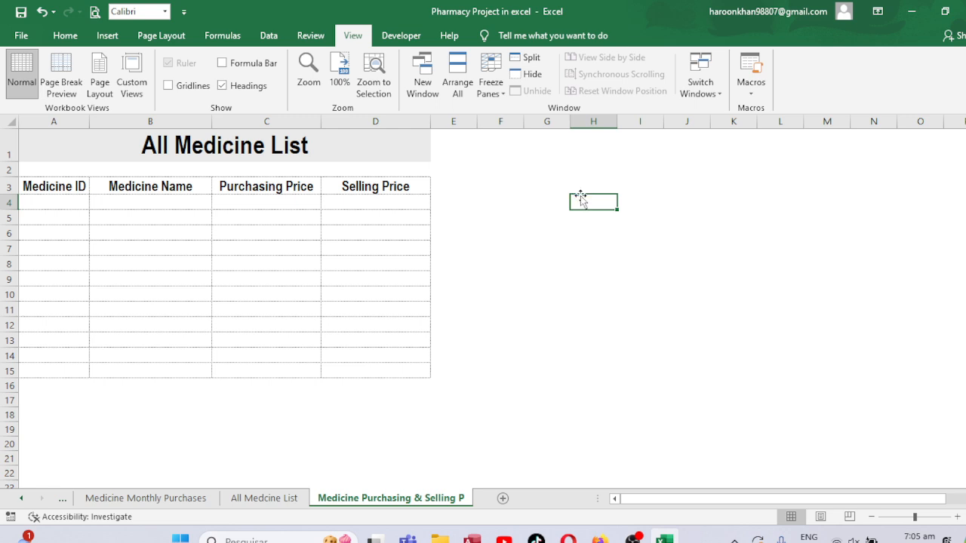
Apply All Borders to the merged "All Medicine List" title cell in row 1.
left_click(276, 146)
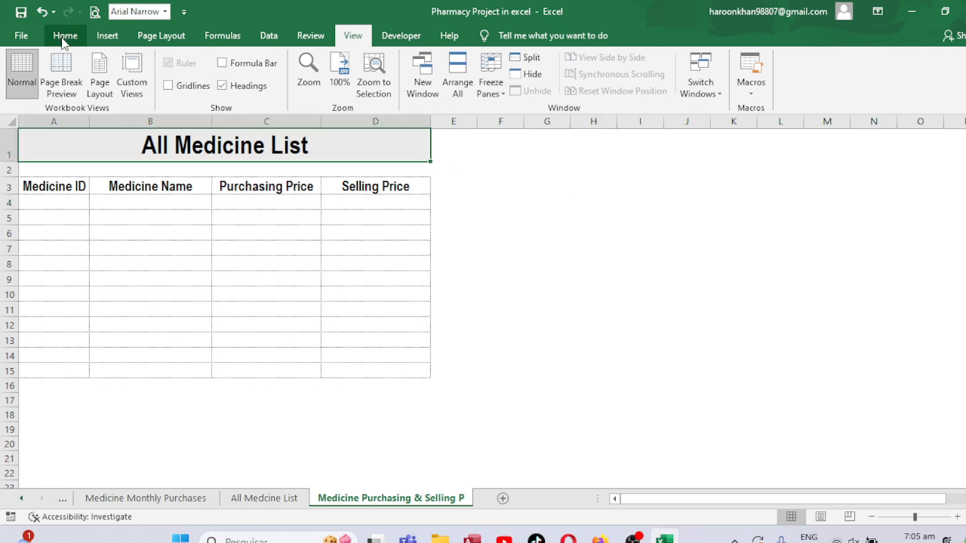
left_click(65, 35)
left_click(209, 85)
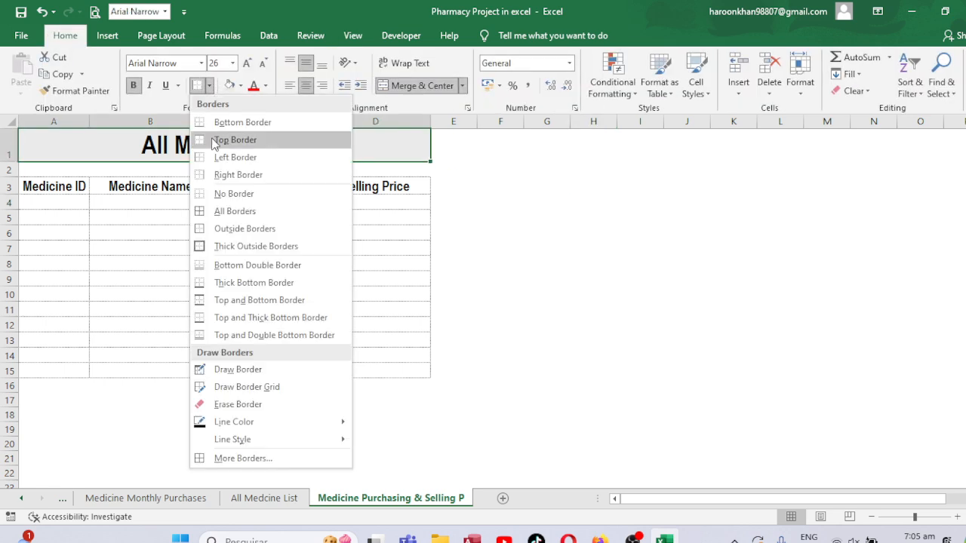
left_click(215, 212)
left_click(564, 198)
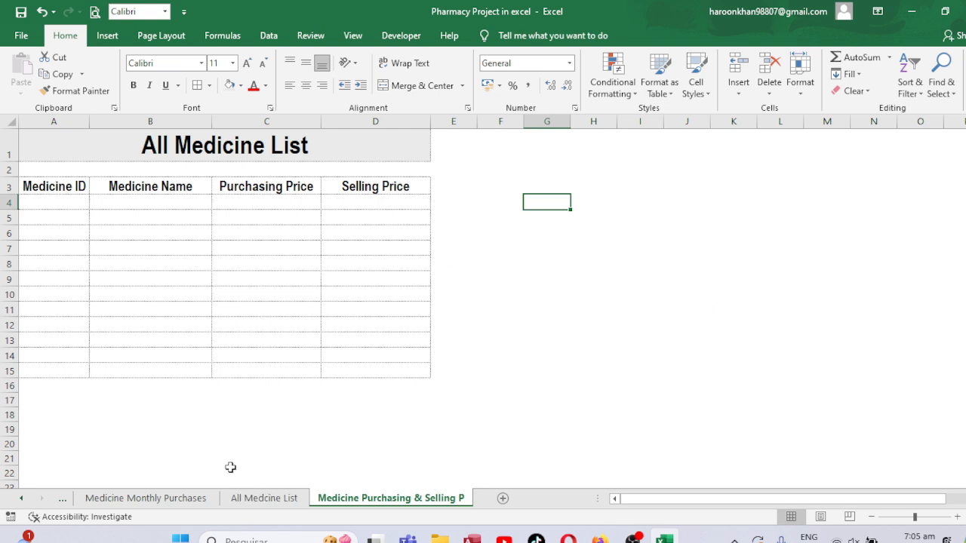
Go back through the preceding sheets to the Database Details sheet to review the topic list.
left_click(61, 499)
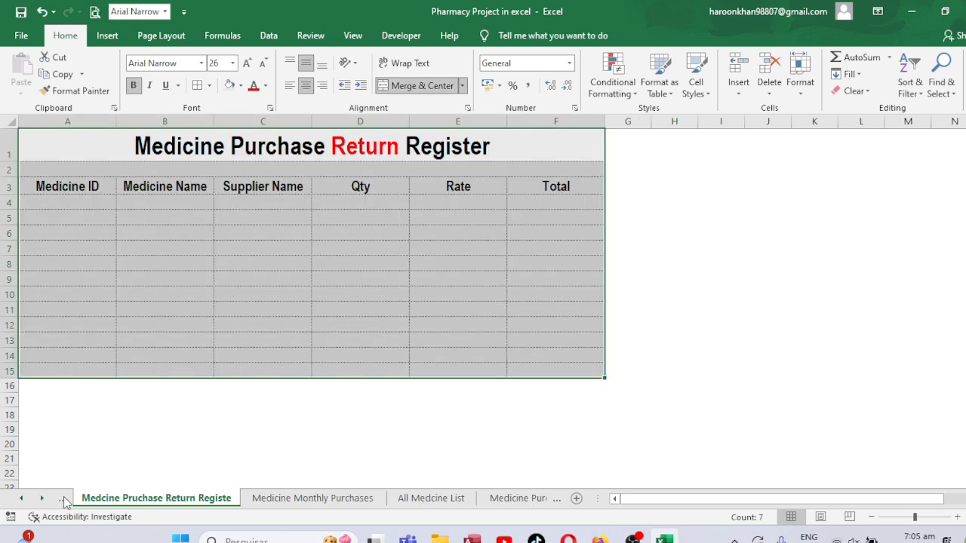
left_click(62, 499)
left_click(63, 499)
left_click(64, 499)
left_click(64, 499)
left_click(63, 499)
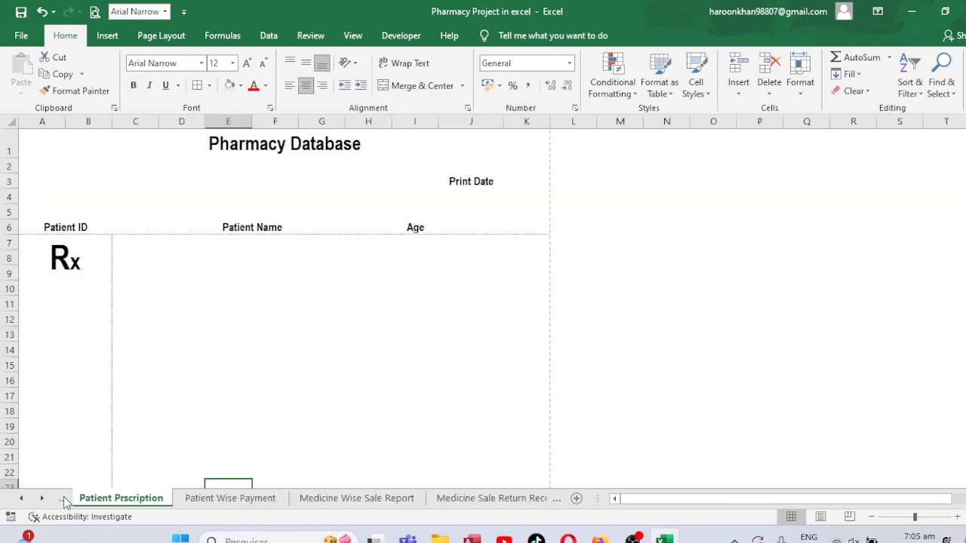
left_click(64, 499)
left_click(63, 500)
left_click(64, 499)
left_click(63, 499)
left_click(63, 499)
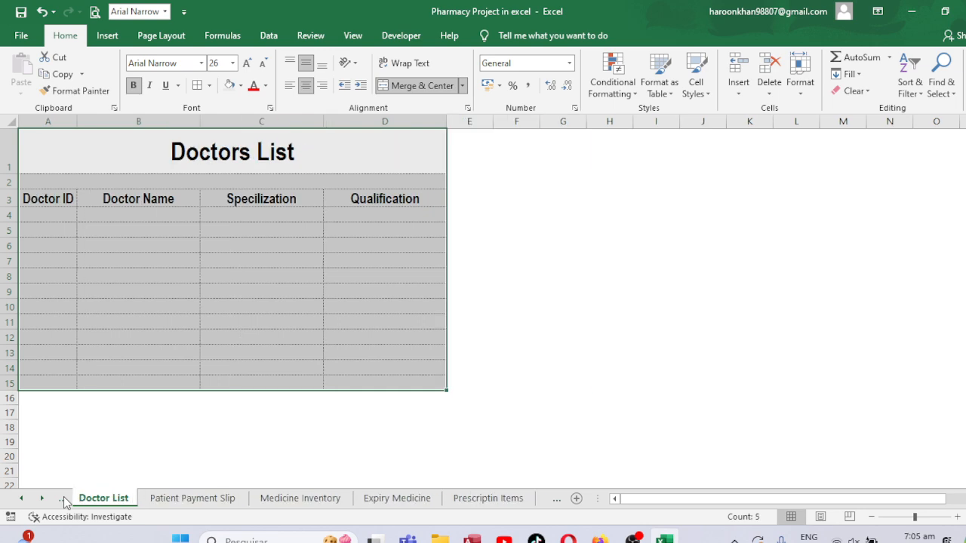
left_click(63, 499)
left_click(64, 499)
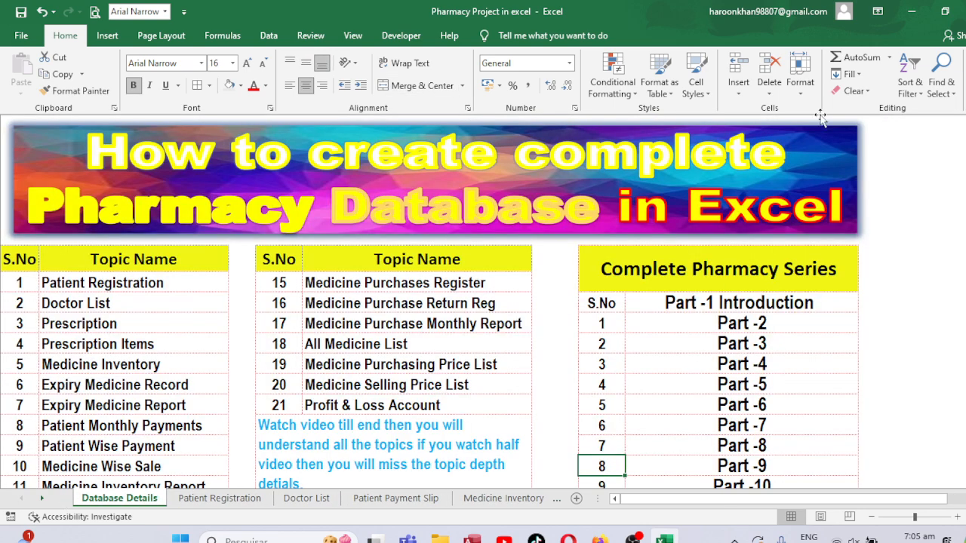
left_click(947, 264)
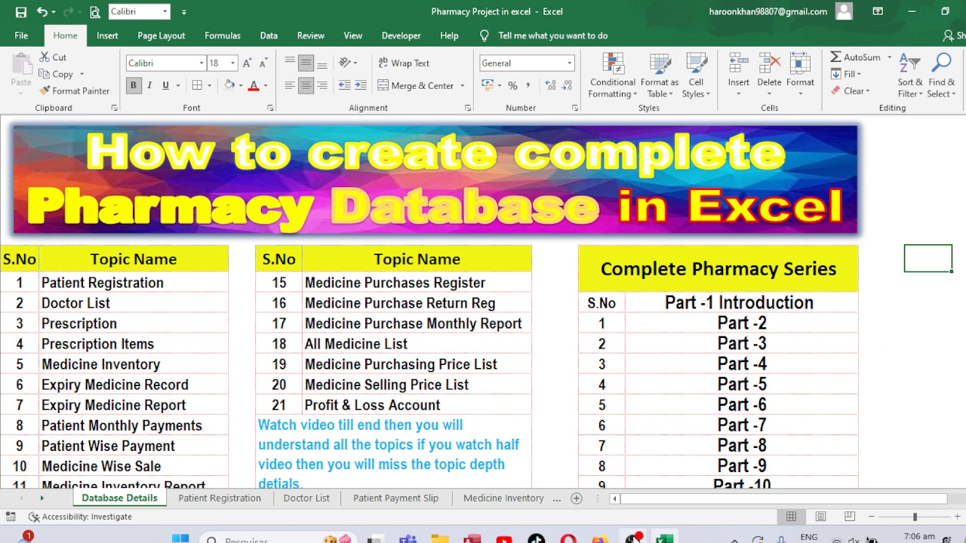
left_click(632, 539)
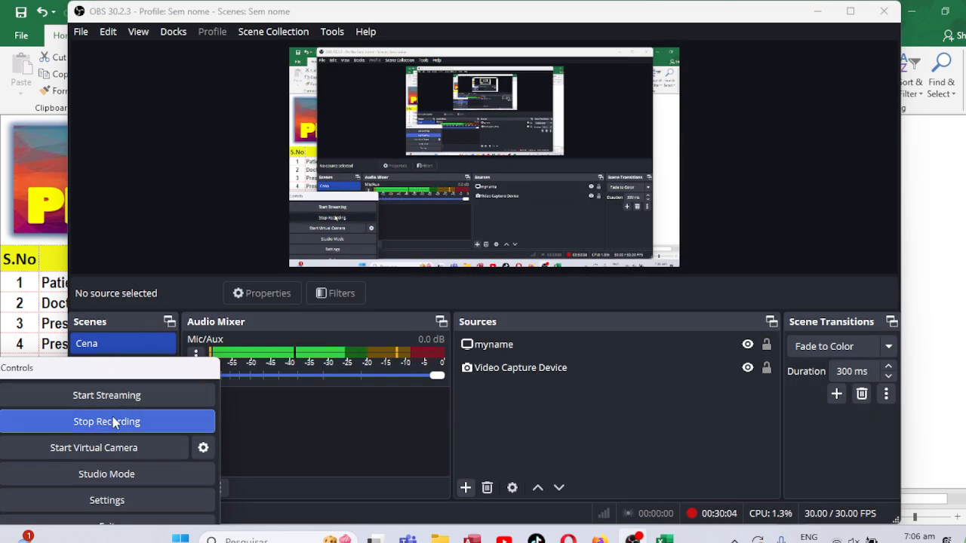